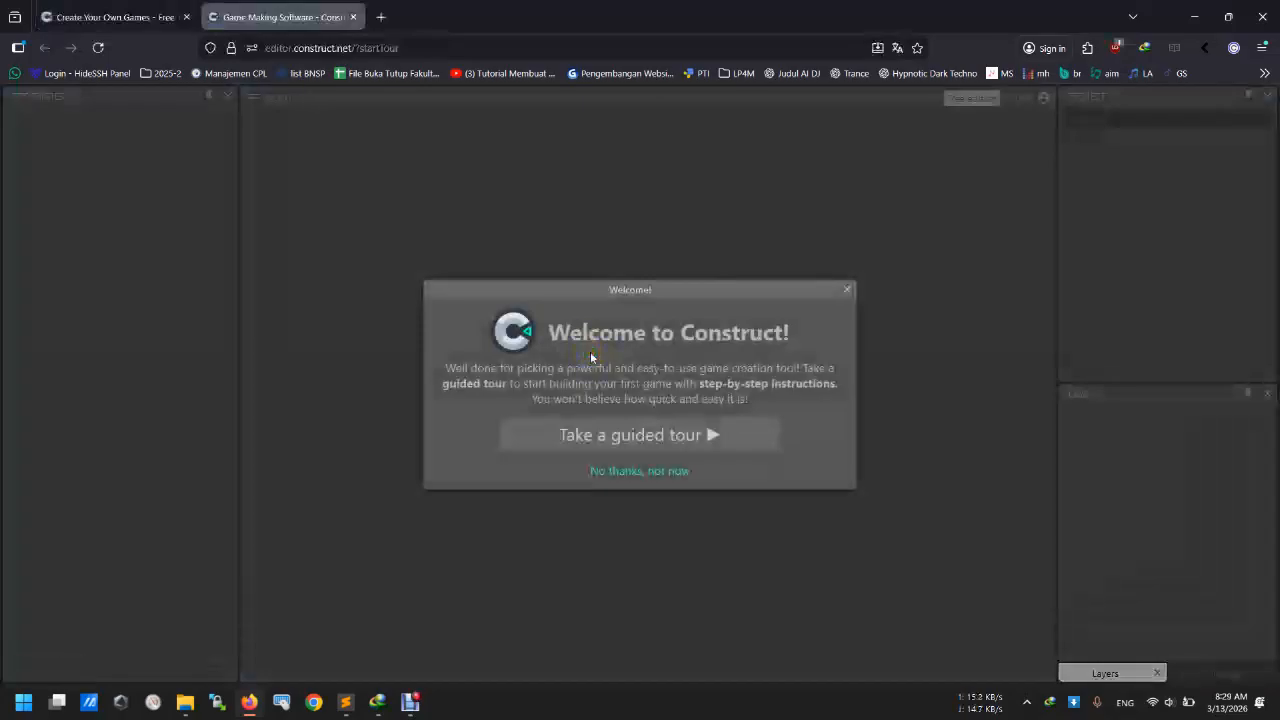
Close the other browser tab, start the guided platform-game tour and create a new project with the default settings.
{"action": "left_click", "coordinate": [186, 17]}
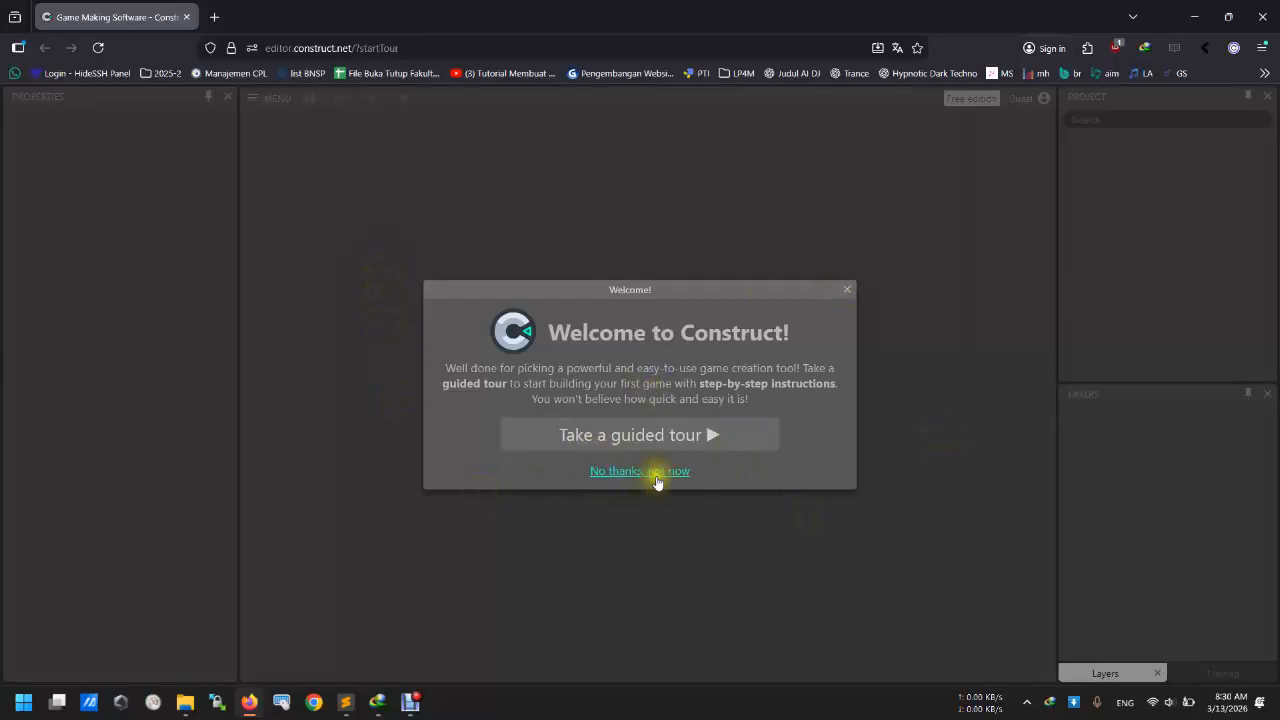
{"action": "left_click", "coordinate": [676, 441]}
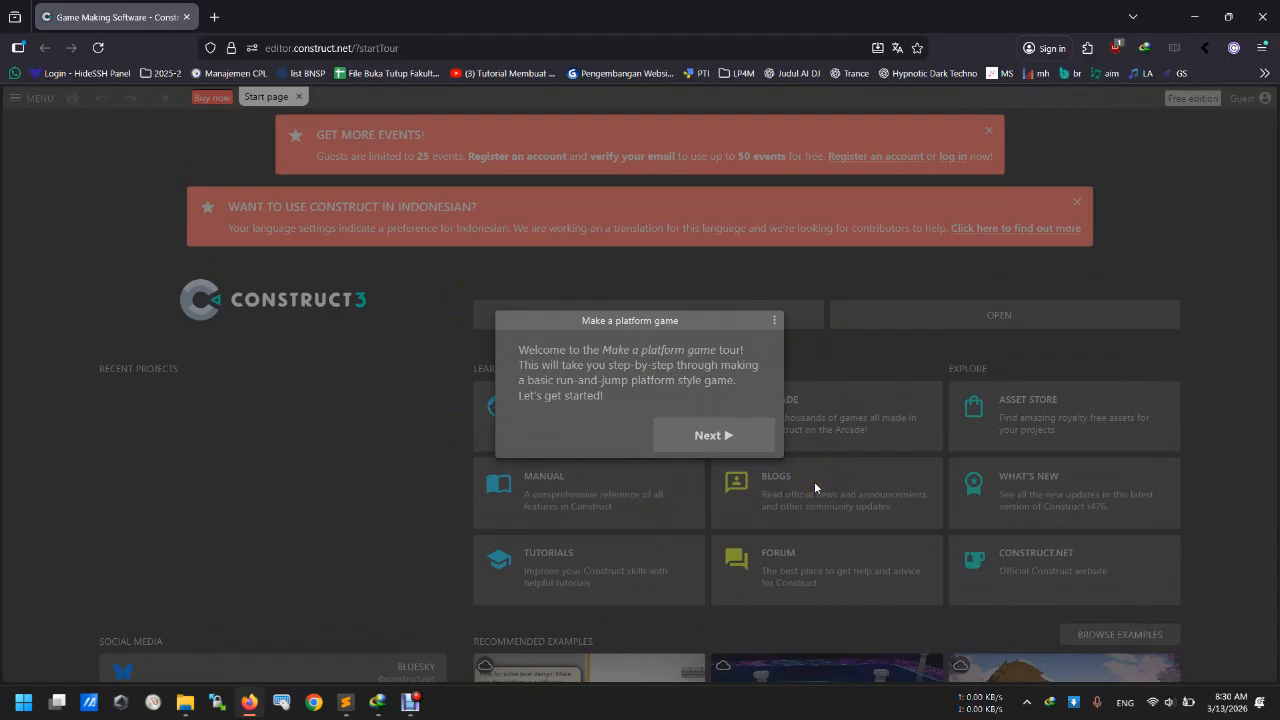
{"action": "left_click", "coordinate": [716, 438]}
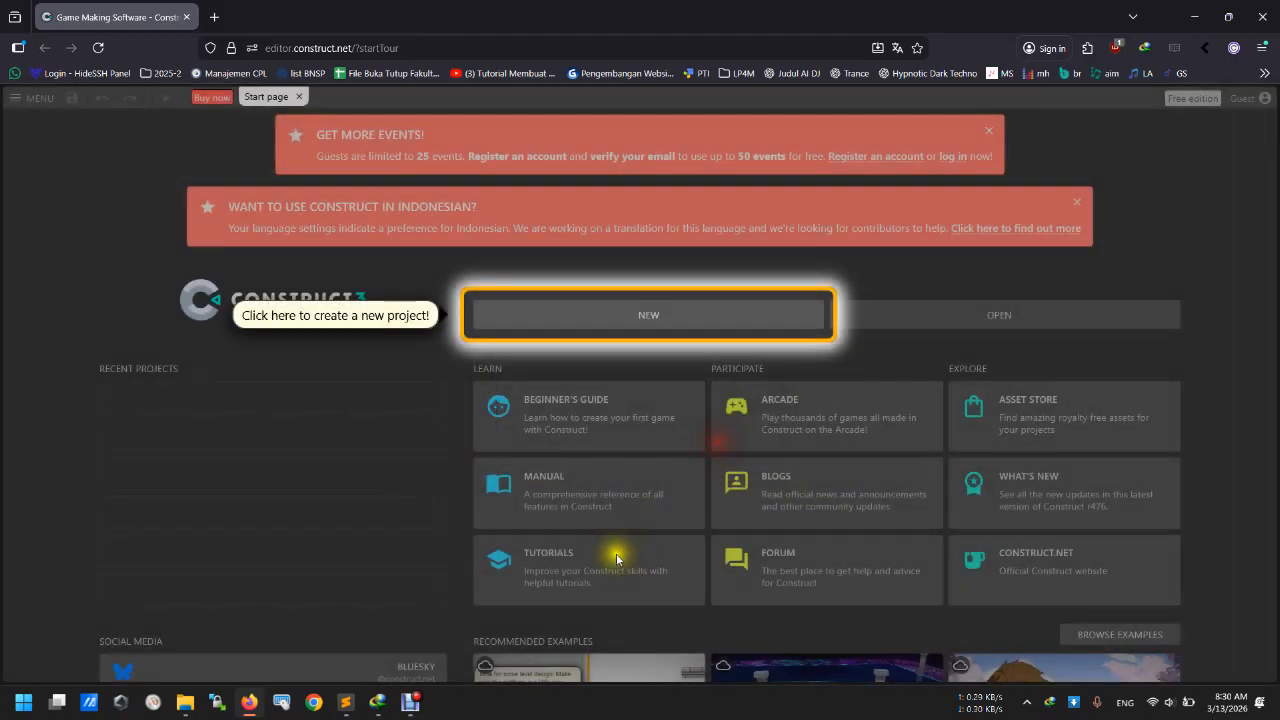
{"action": "left_click", "coordinate": [674, 317]}
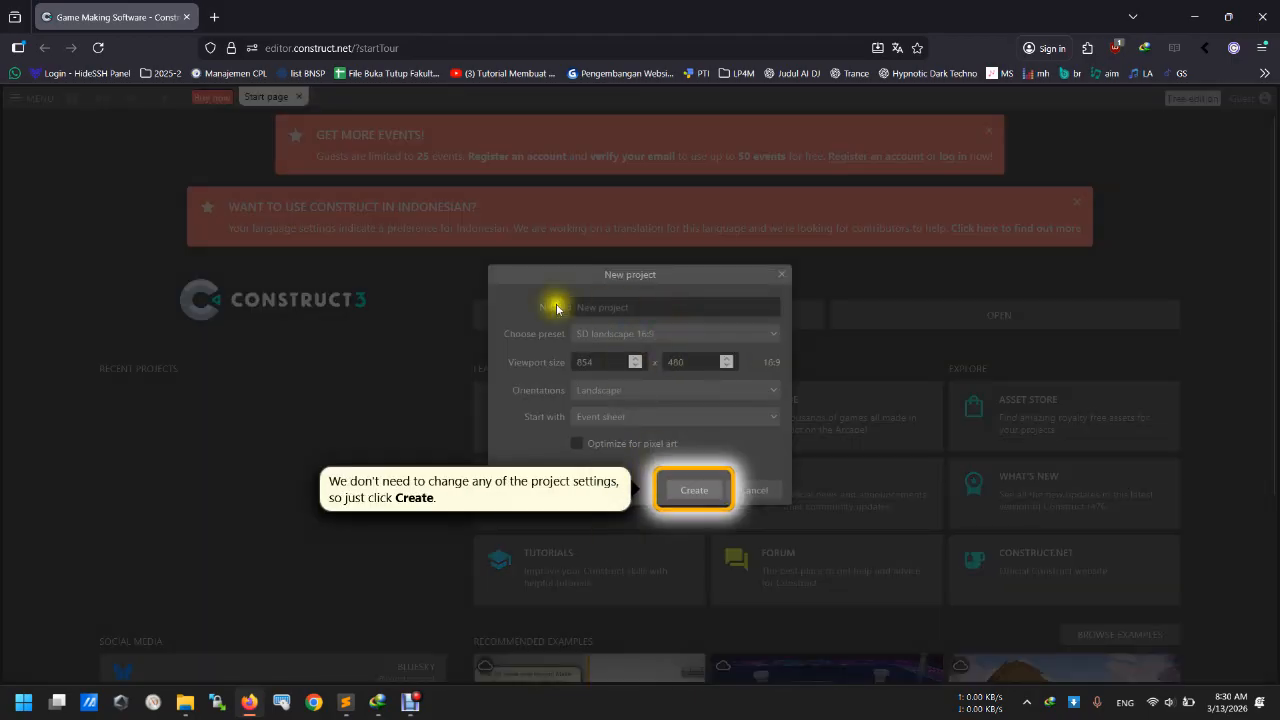
{"action": "left_click", "coordinate": [694, 490]}
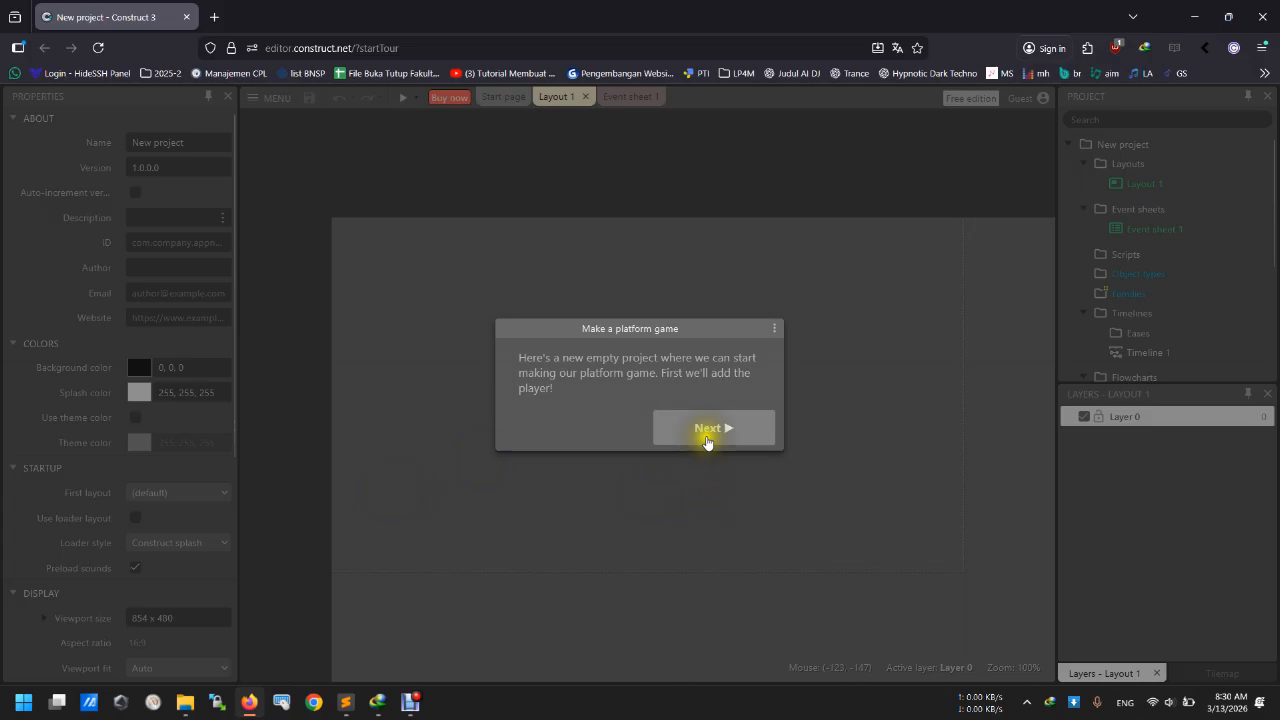
Add a Sprite object at about 77, 81 in the layout and import the tour's pig character as its image.
{"action": "left_click", "coordinate": [702, 437]}
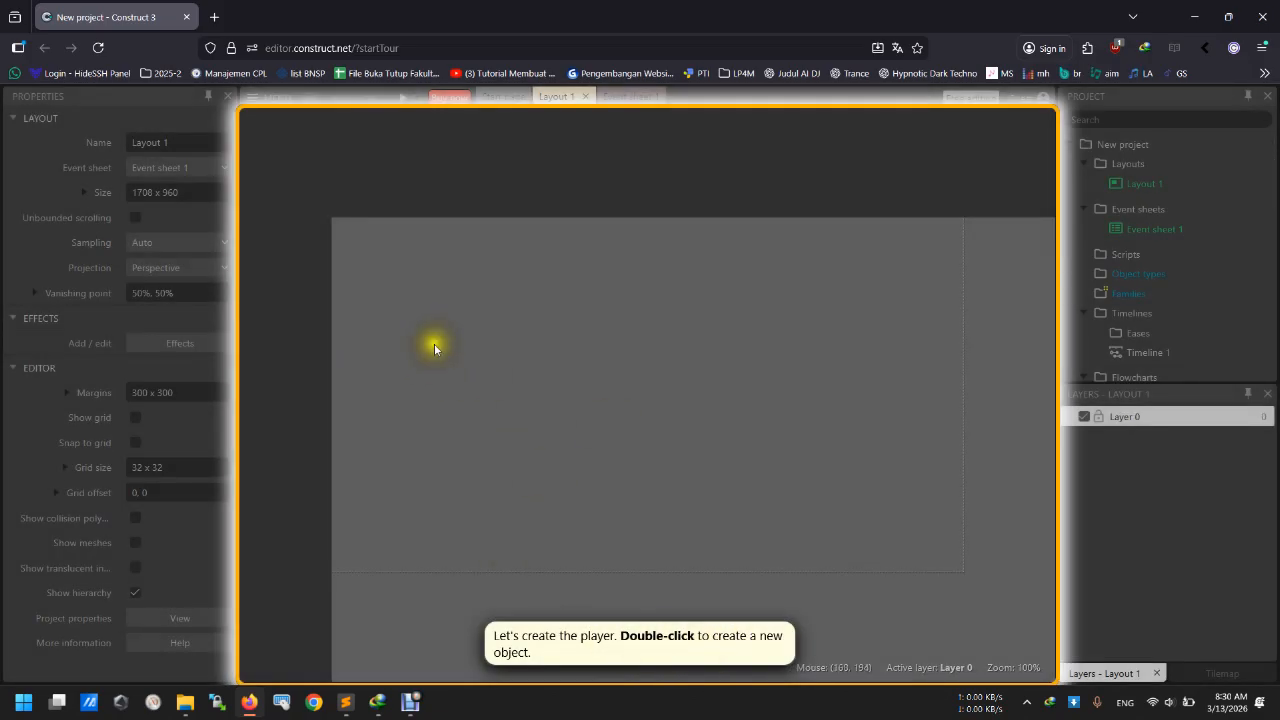
{"action": "double_click", "coordinate": [392, 288]}
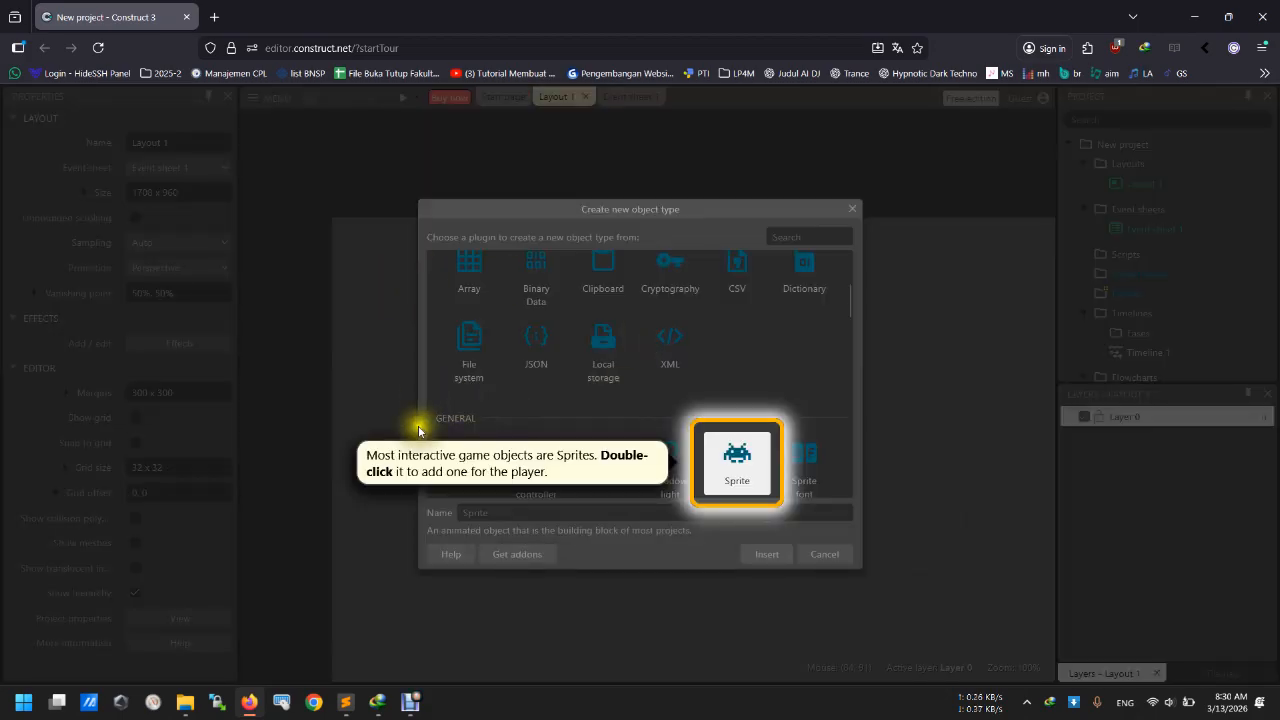
{"action": "double_click", "coordinate": [743, 468]}
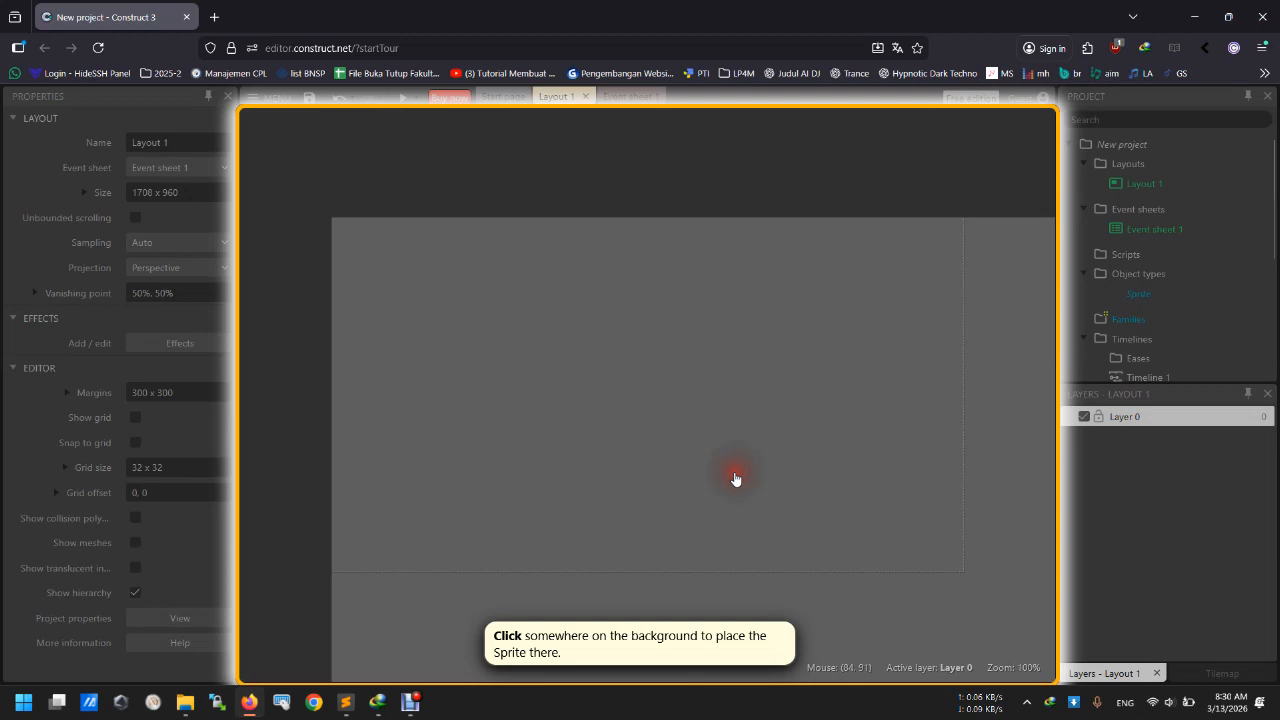
{"action": "left_click", "coordinate": [376, 277]}
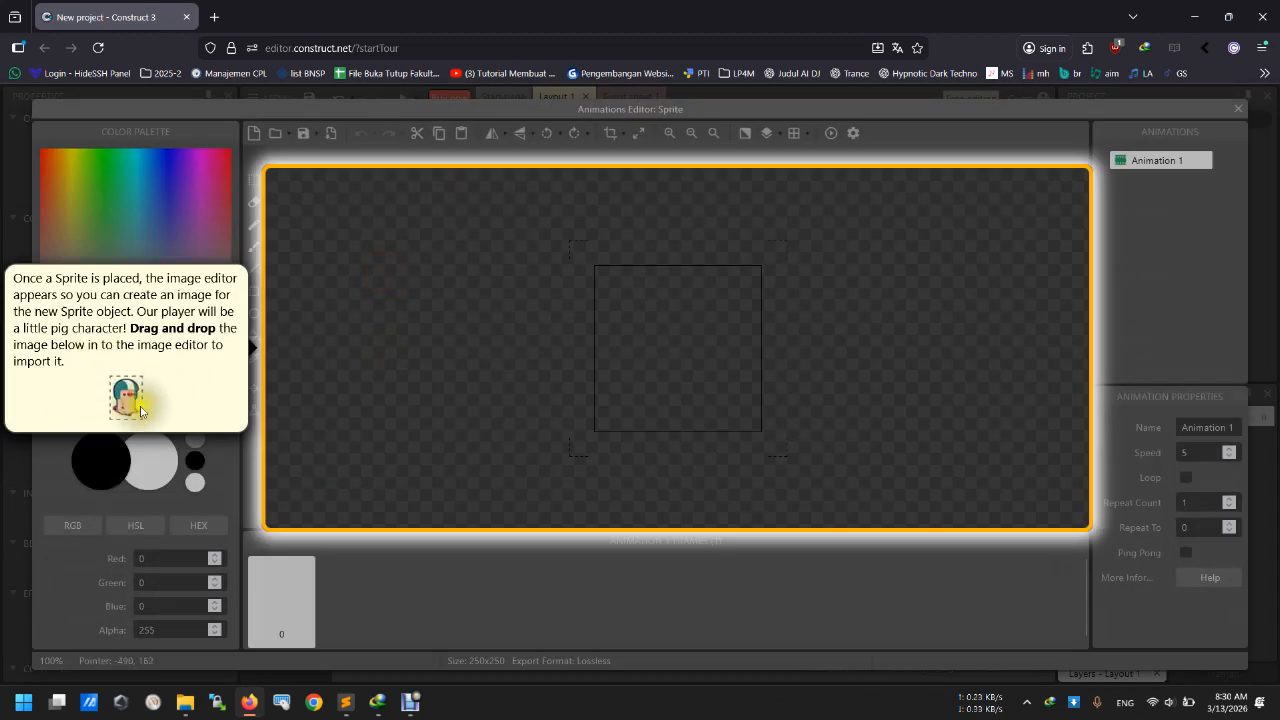
{"action": "left_click_drag", "start_coordinate": [109, 405], "coordinate": [674, 343]}
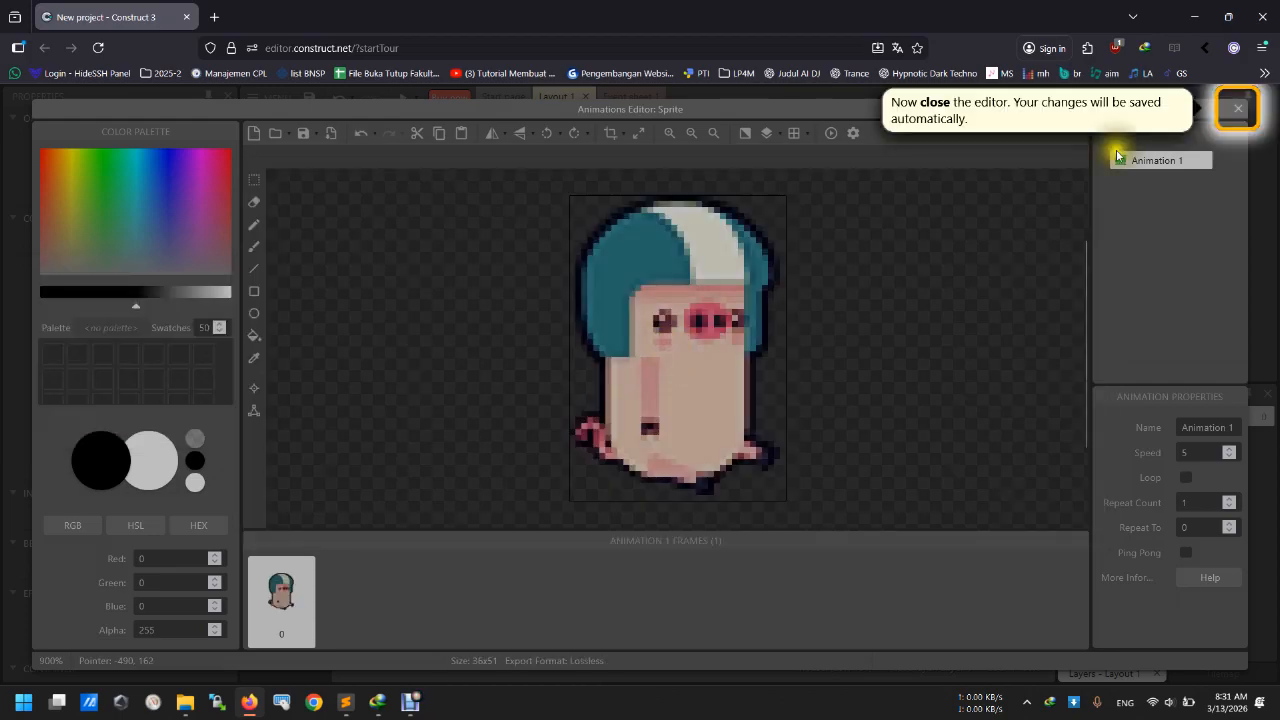
{"action": "left_click", "coordinate": [1238, 112]}
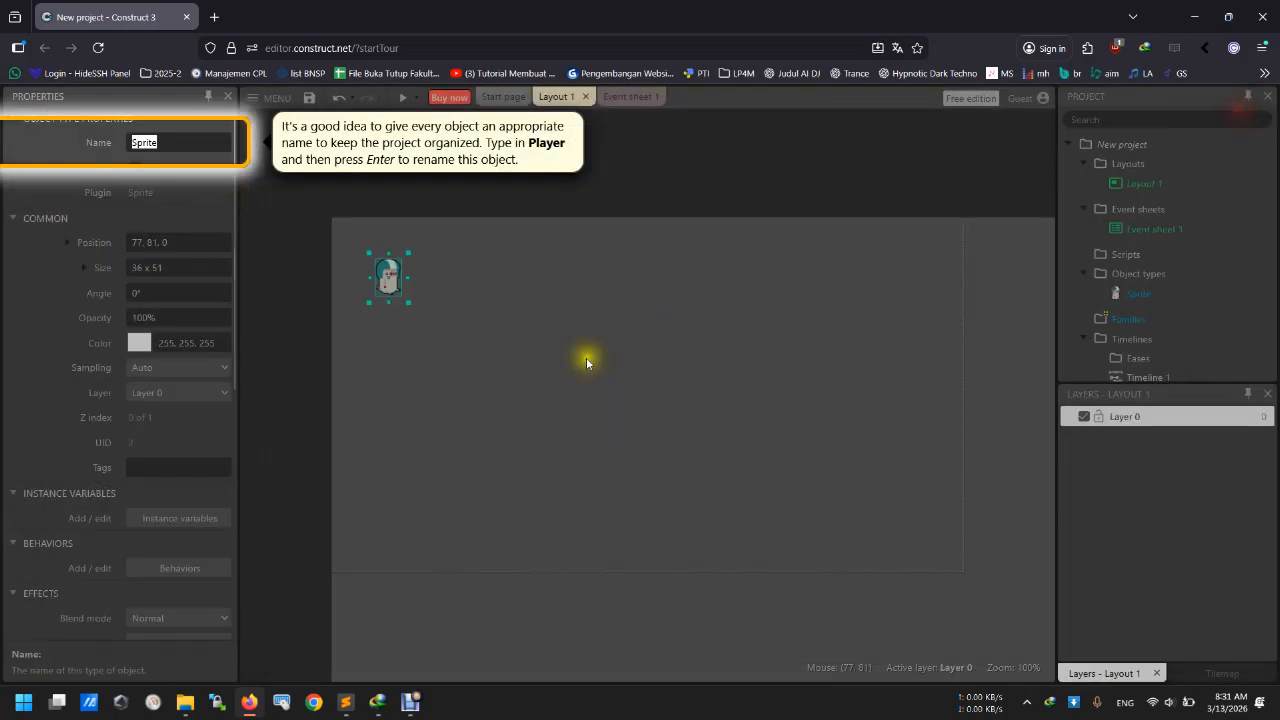
Rename the pig sprite as Player.
{"action": "left_click", "coordinate": [162, 143]}
{"action": "left_click_drag", "start_coordinate": [171, 144], "coordinate": [67, 152]}
{"action": "type", "text": "Player"}
{"action": "key", "text": "Return"}
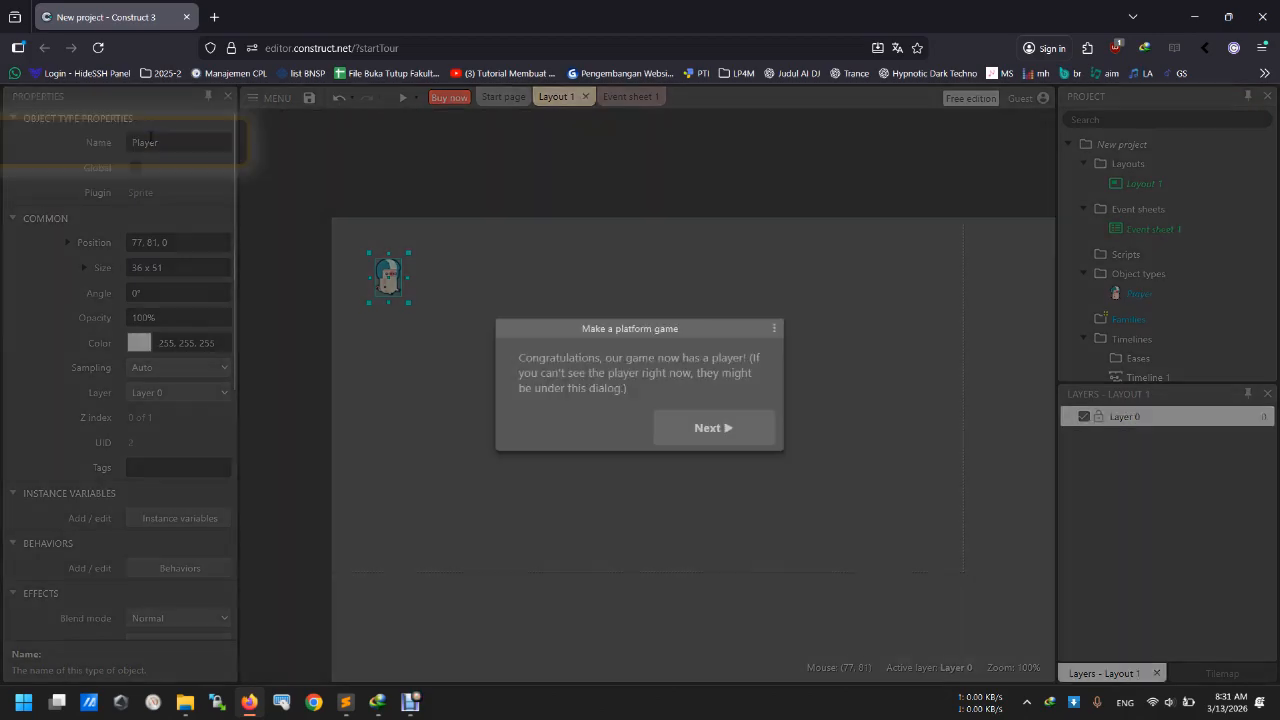
Continue the tour and add the Platform and Scroll To behaviors to the player.
{"action": "left_click", "coordinate": [725, 430]}
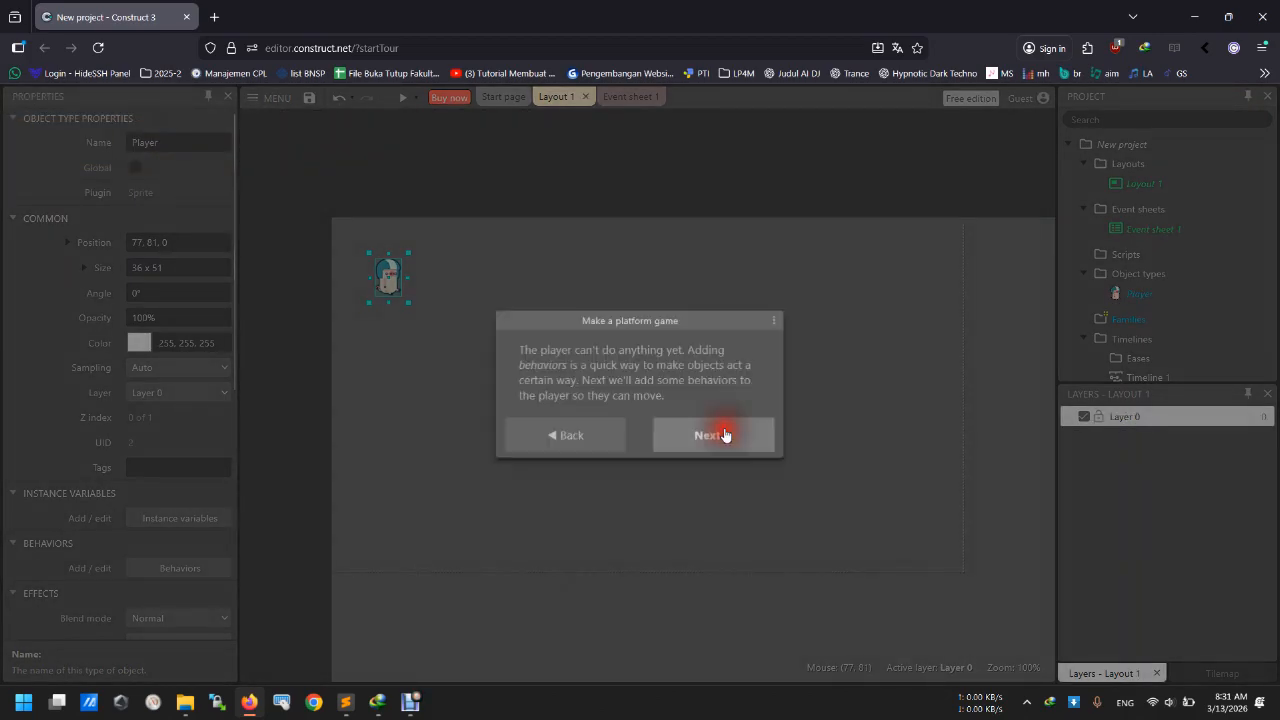
{"action": "left_click", "coordinate": [720, 437]}
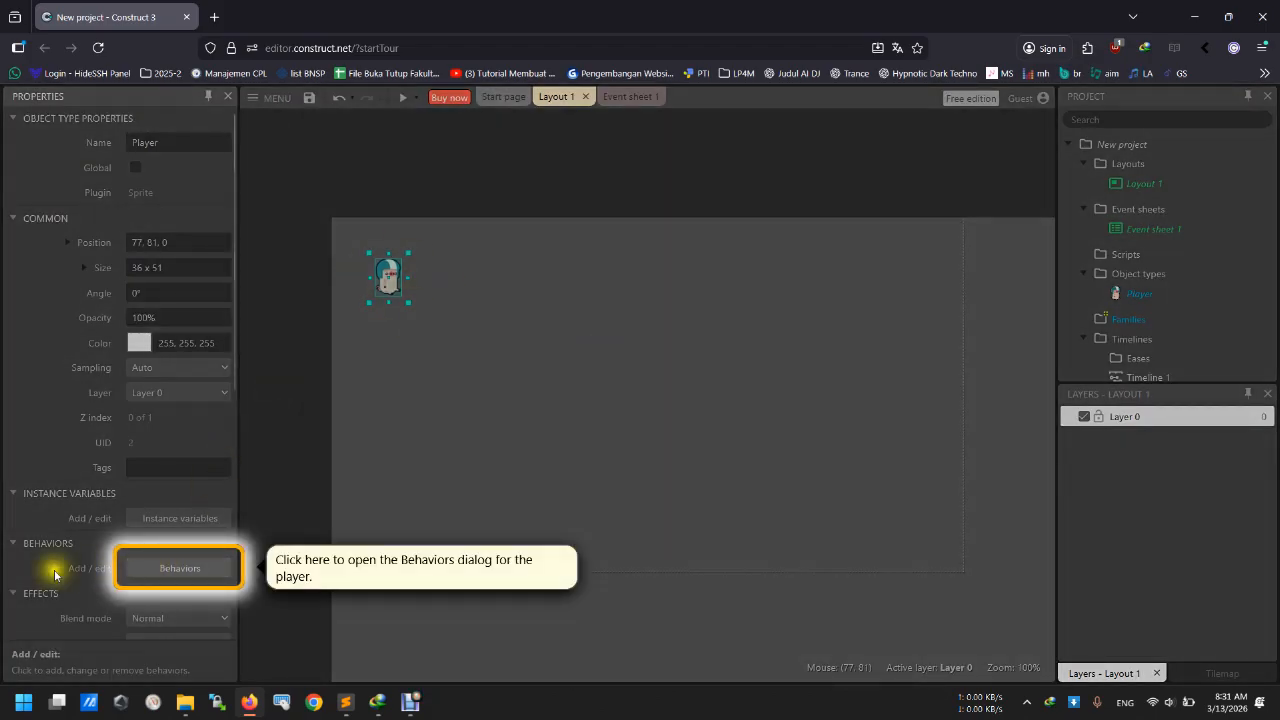
{"action": "left_click", "coordinate": [181, 568]}
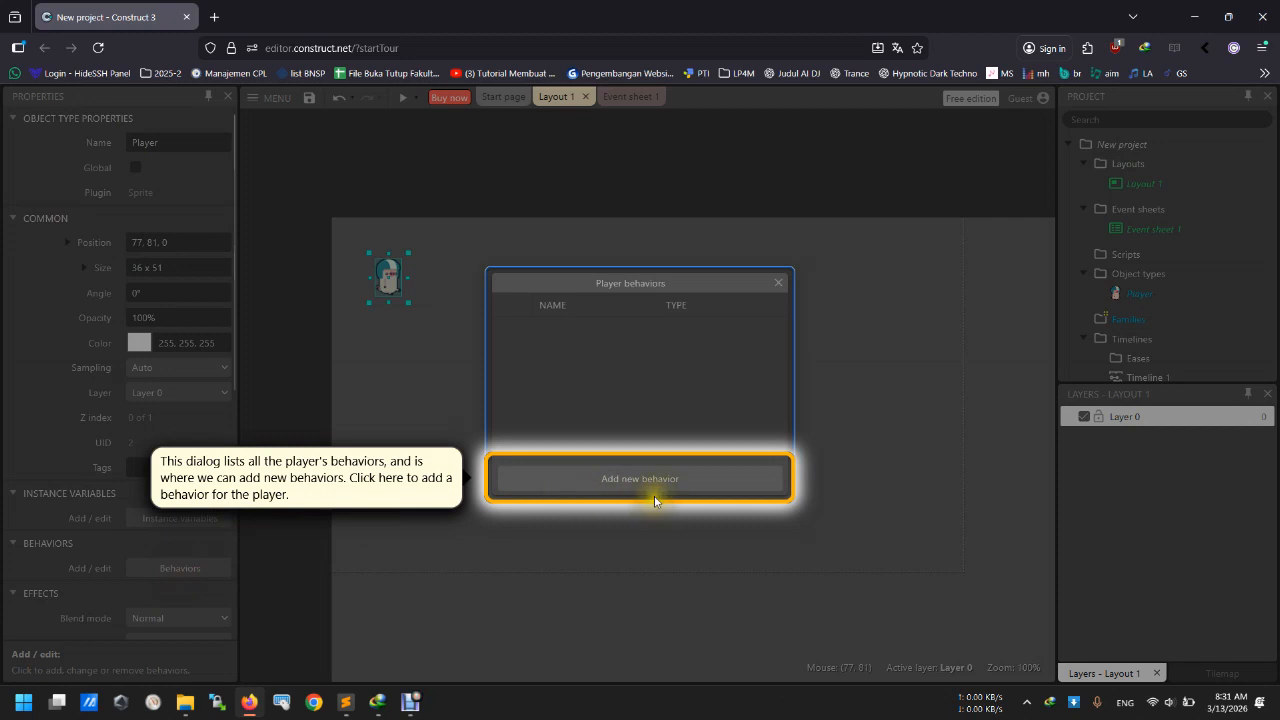
{"action": "left_click", "coordinate": [623, 486]}
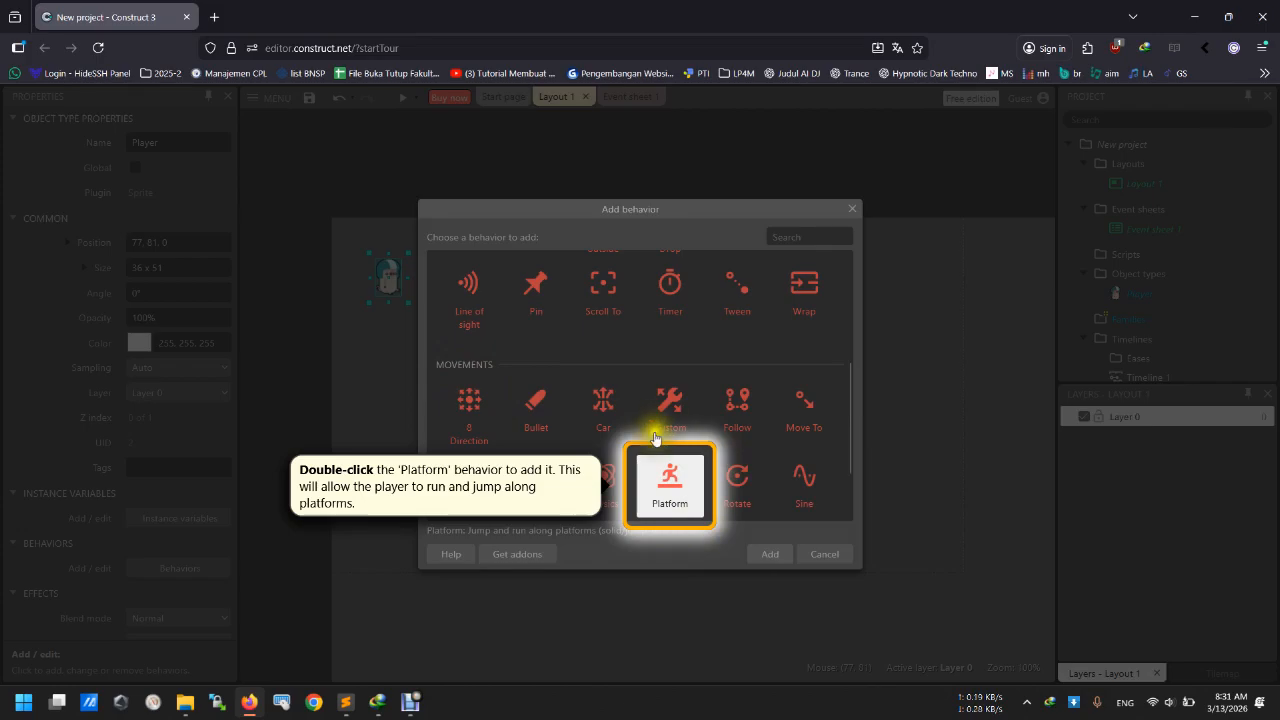
{"action": "double_click", "coordinate": [669, 484]}
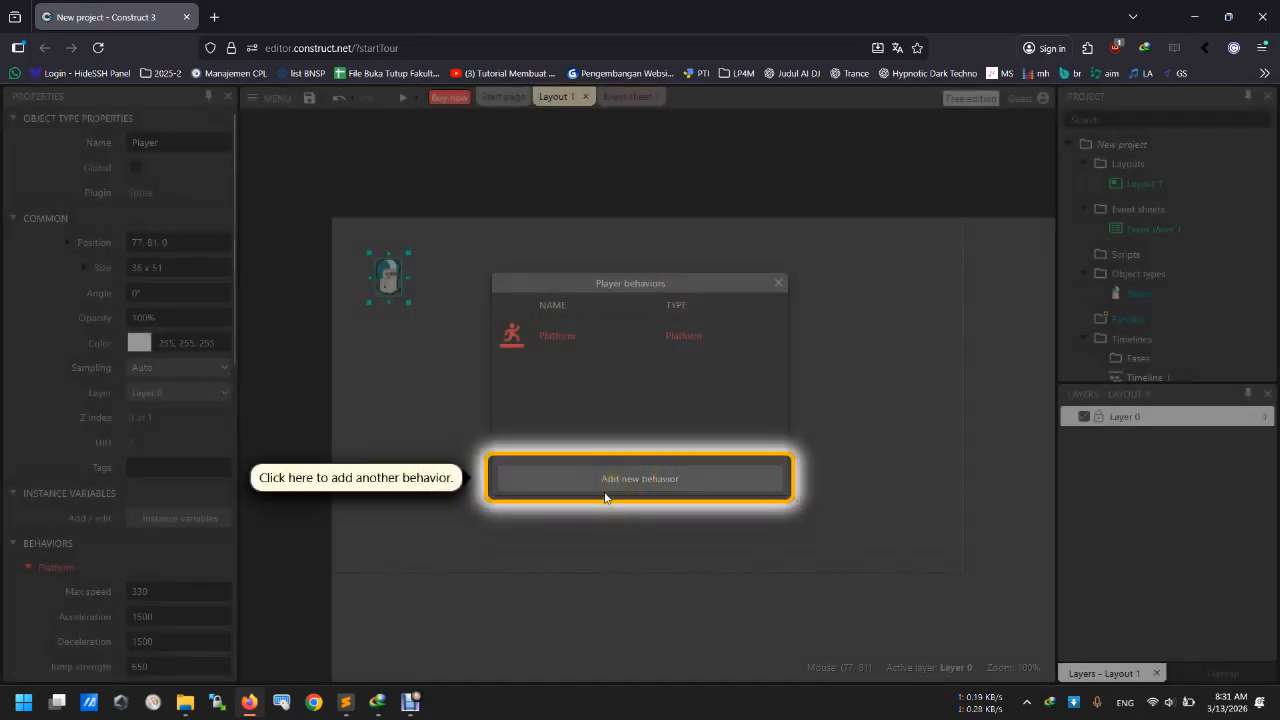
{"action": "left_click", "coordinate": [624, 490]}
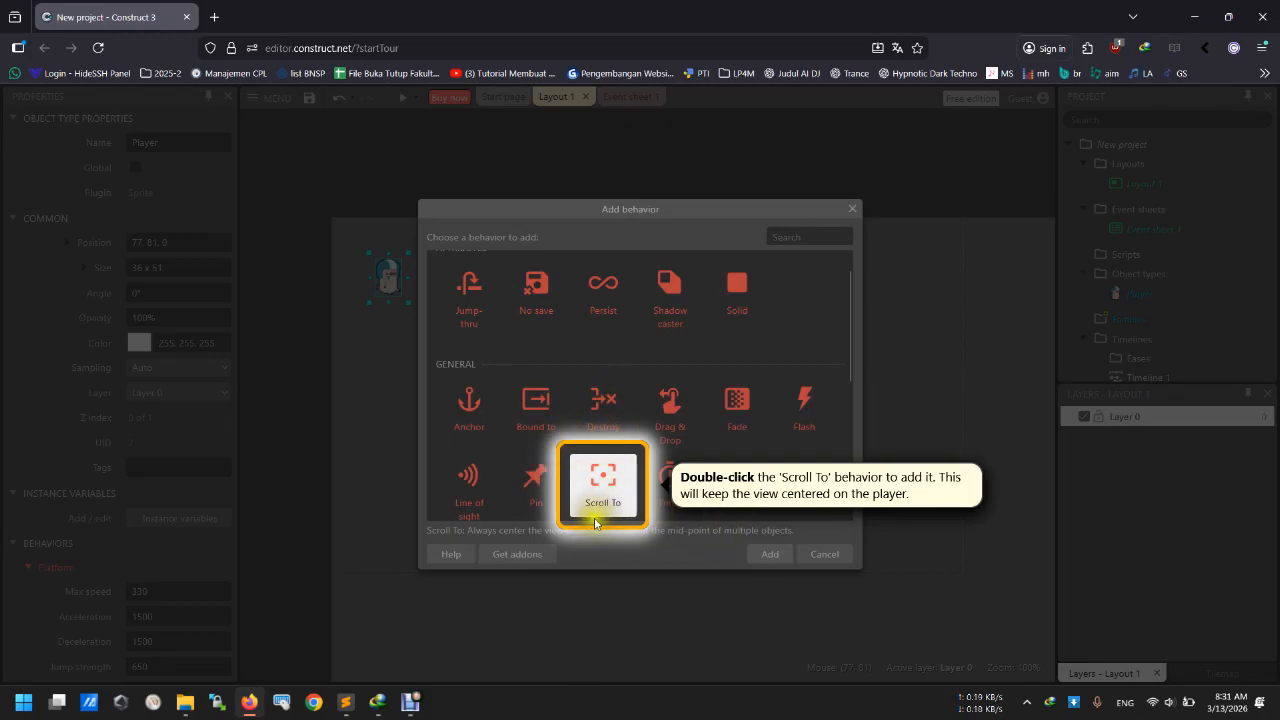
{"action": "double_click", "coordinate": [601, 492]}
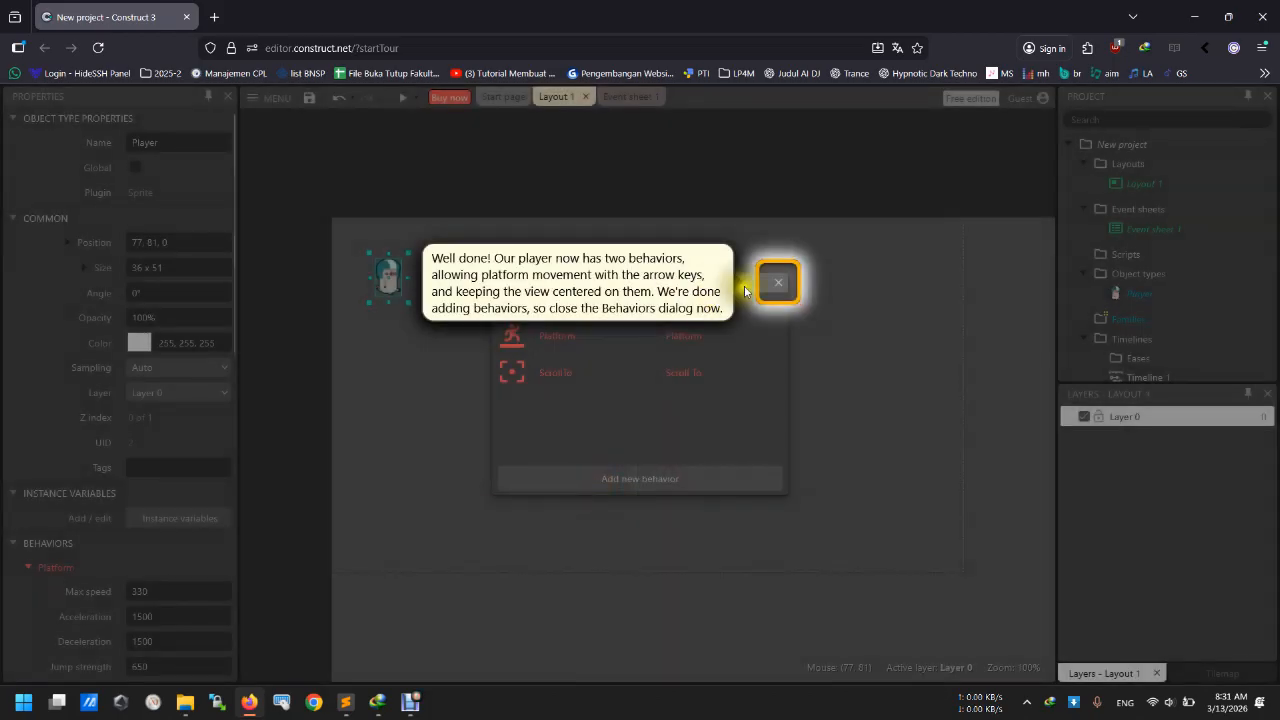
{"action": "left_click", "coordinate": [775, 290]}
Add a Tiled Background object at about 67, 161 beneath the player and import the tour's brick image into it.
{"action": "left_click", "coordinate": [708, 428]}
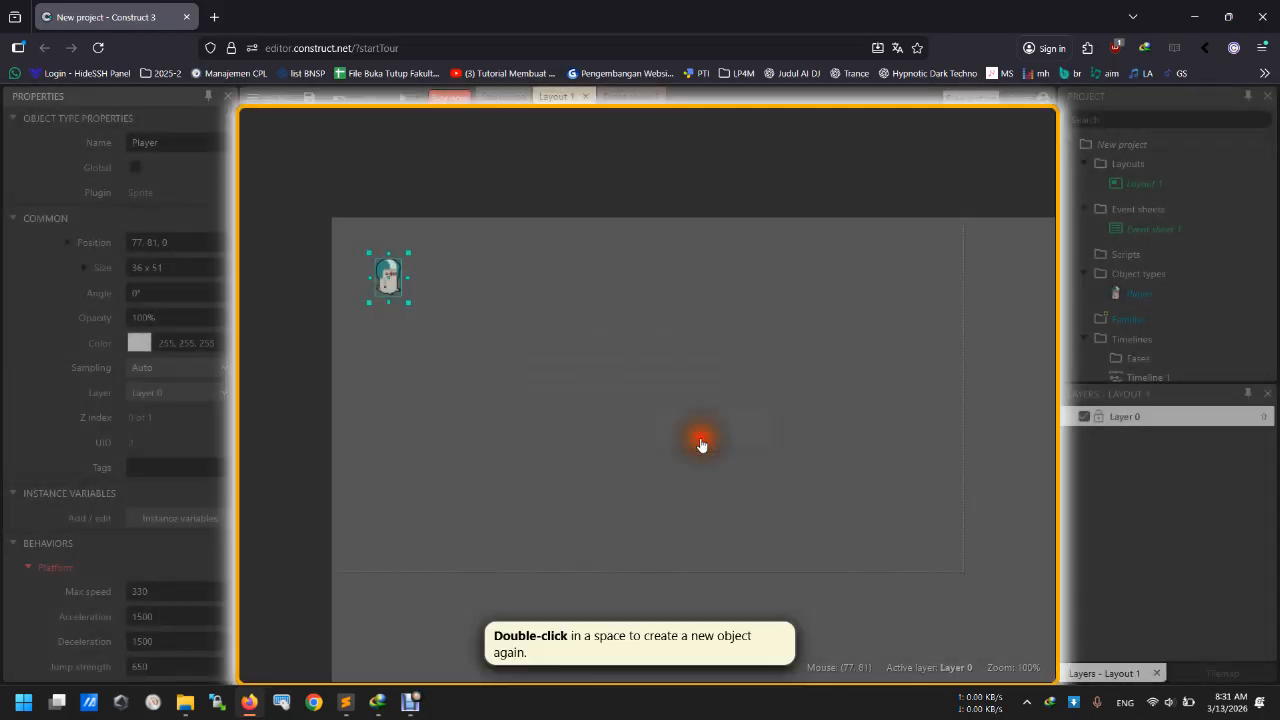
{"action": "double_click", "coordinate": [510, 325]}
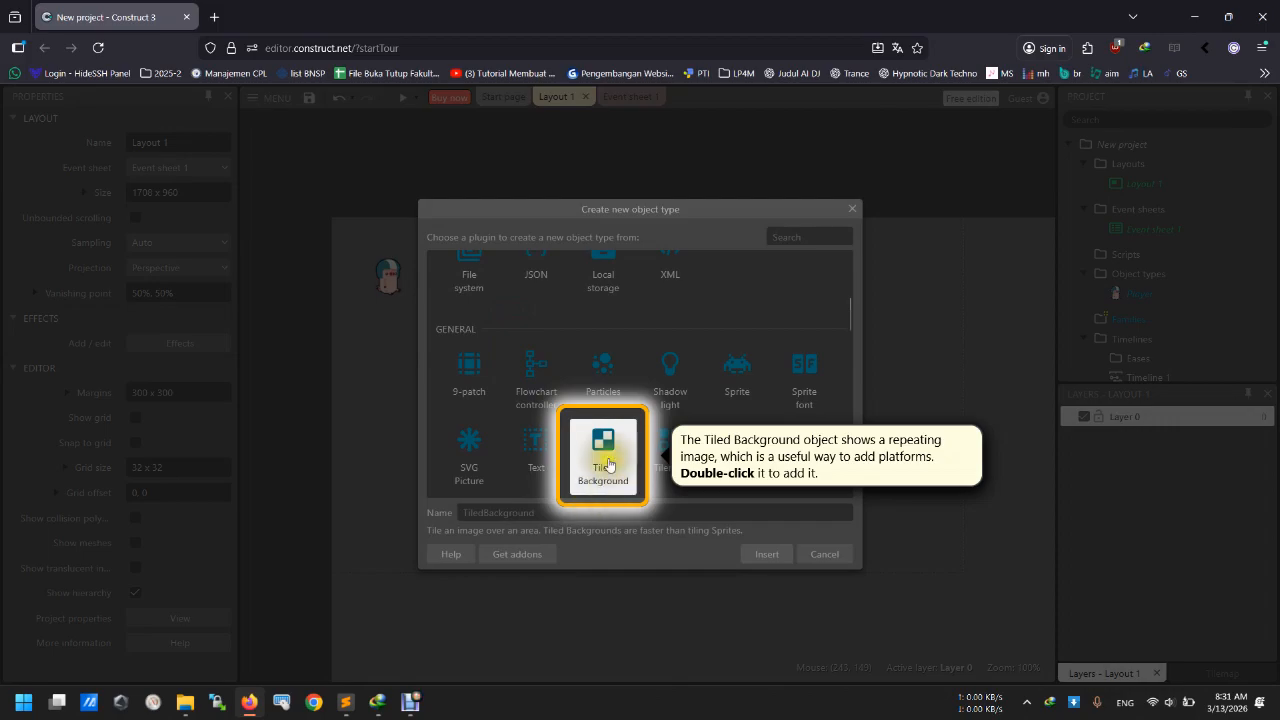
{"action": "double_click", "coordinate": [585, 495]}
{"action": "left_click", "coordinate": [371, 315]}
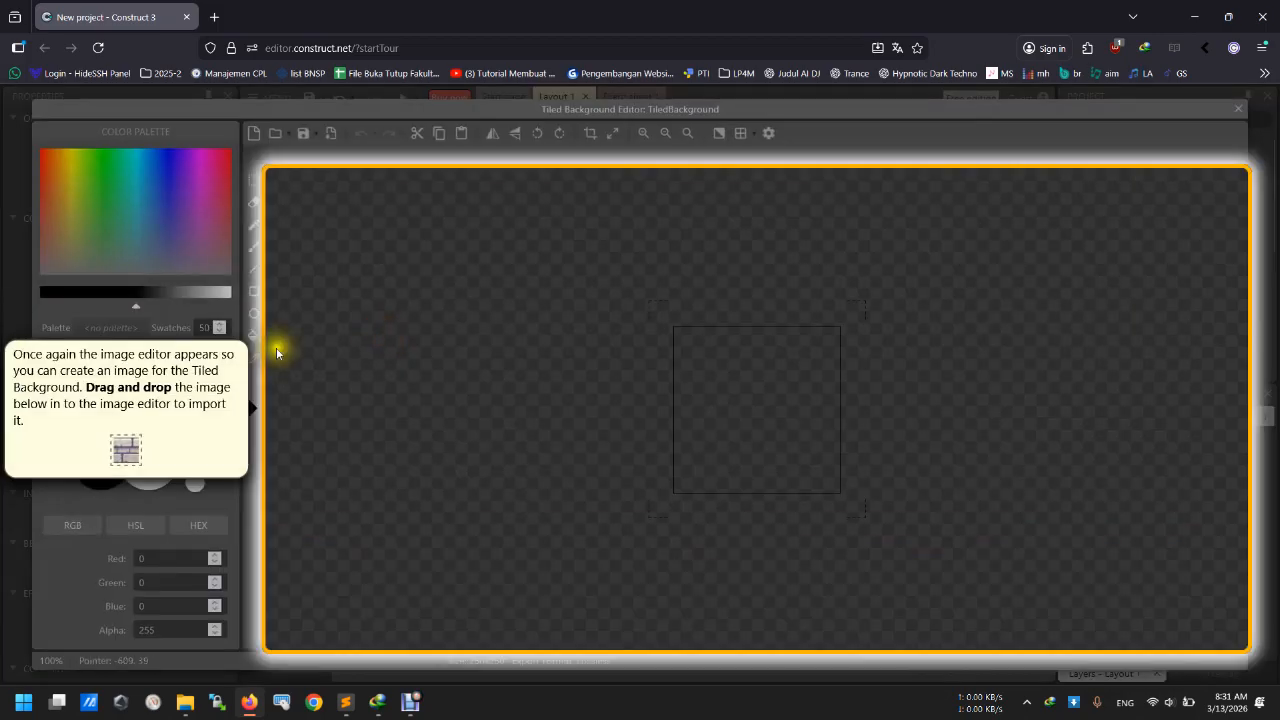
{"action": "left_click_drag", "start_coordinate": [126, 449], "coordinate": [744, 394]}
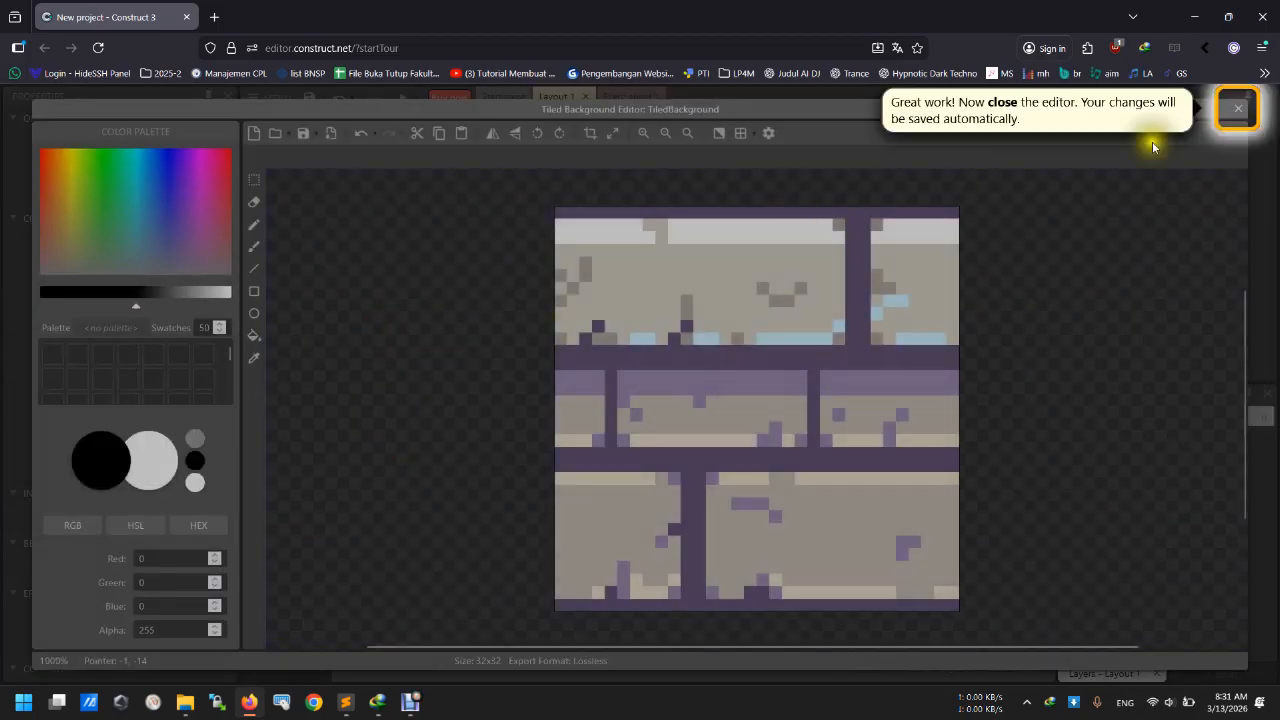
{"action": "left_click", "coordinate": [1232, 112]}
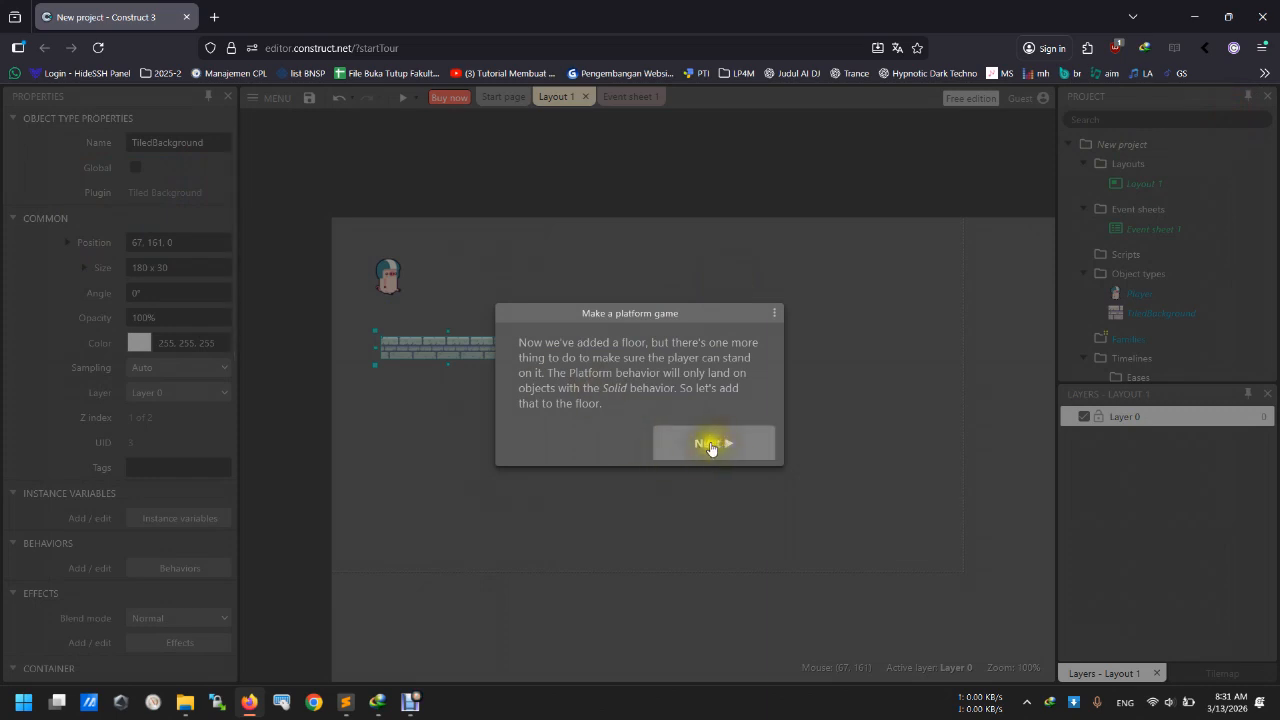
Add the Solid behavior to the brick Tiled Background.
{"action": "left_click", "coordinate": [713, 451]}
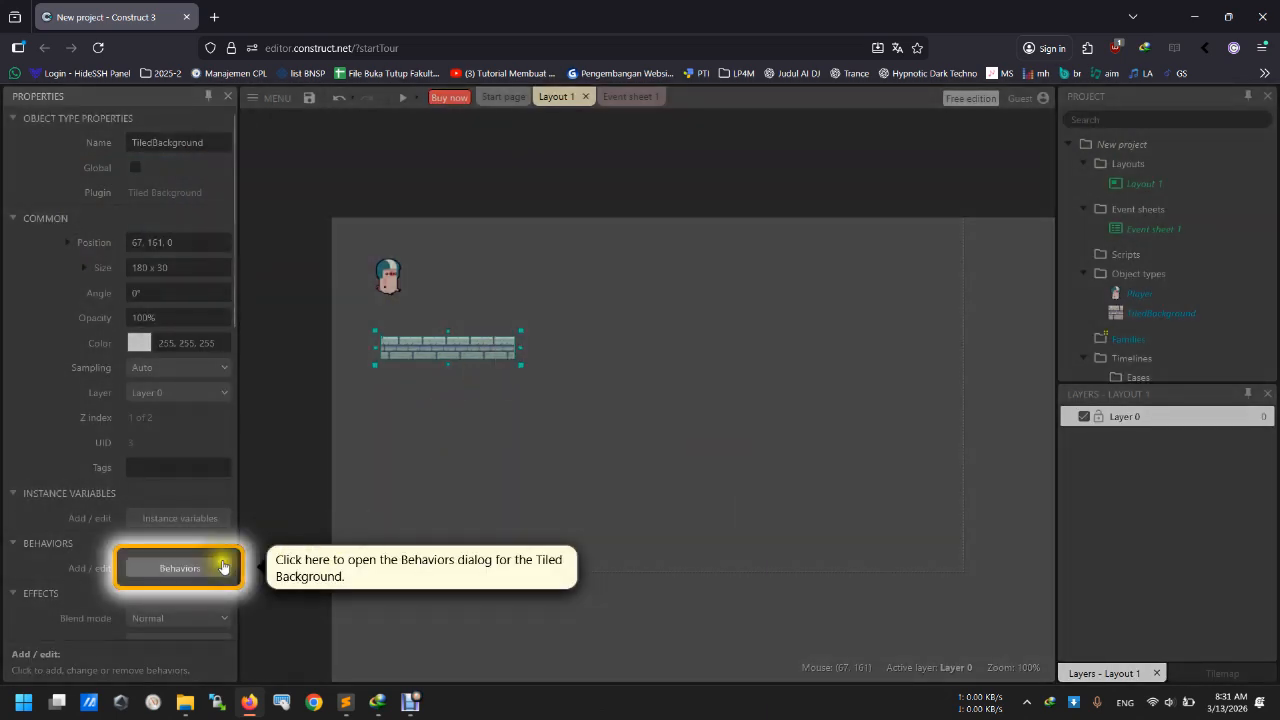
{"action": "left_click", "coordinate": [179, 571]}
{"action": "left_click", "coordinate": [636, 486]}
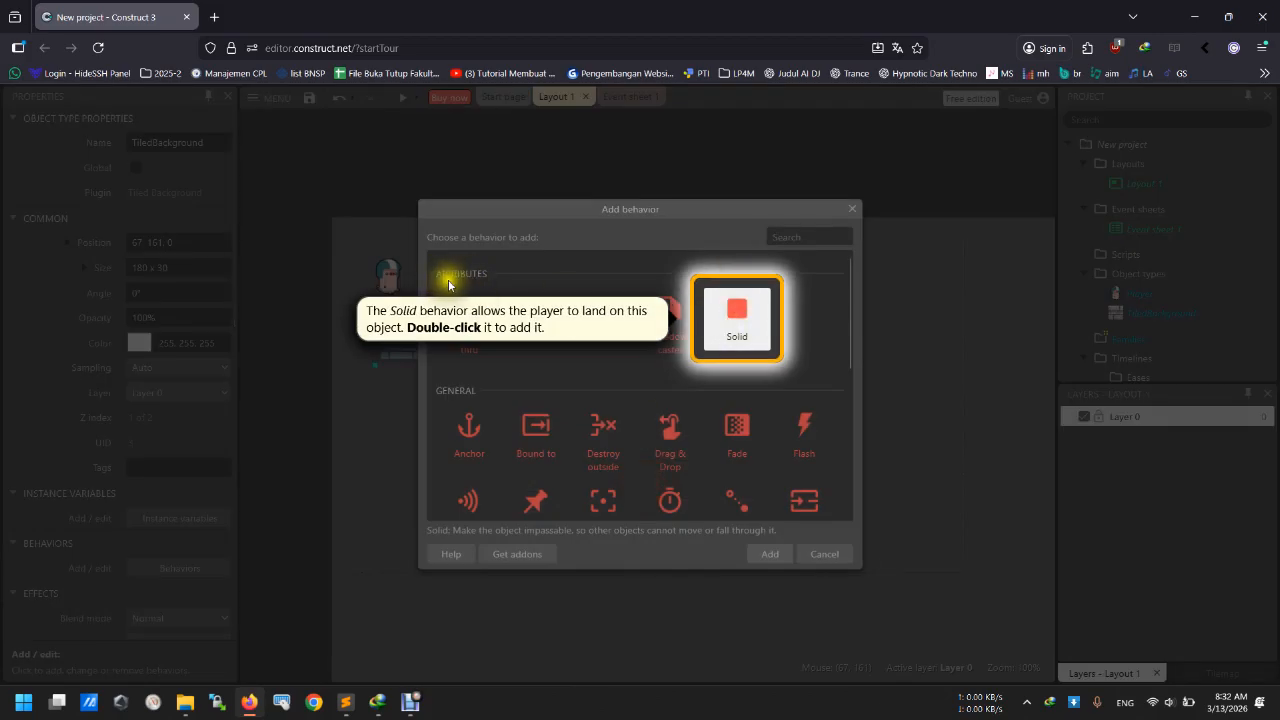
{"action": "double_click", "coordinate": [741, 329]}
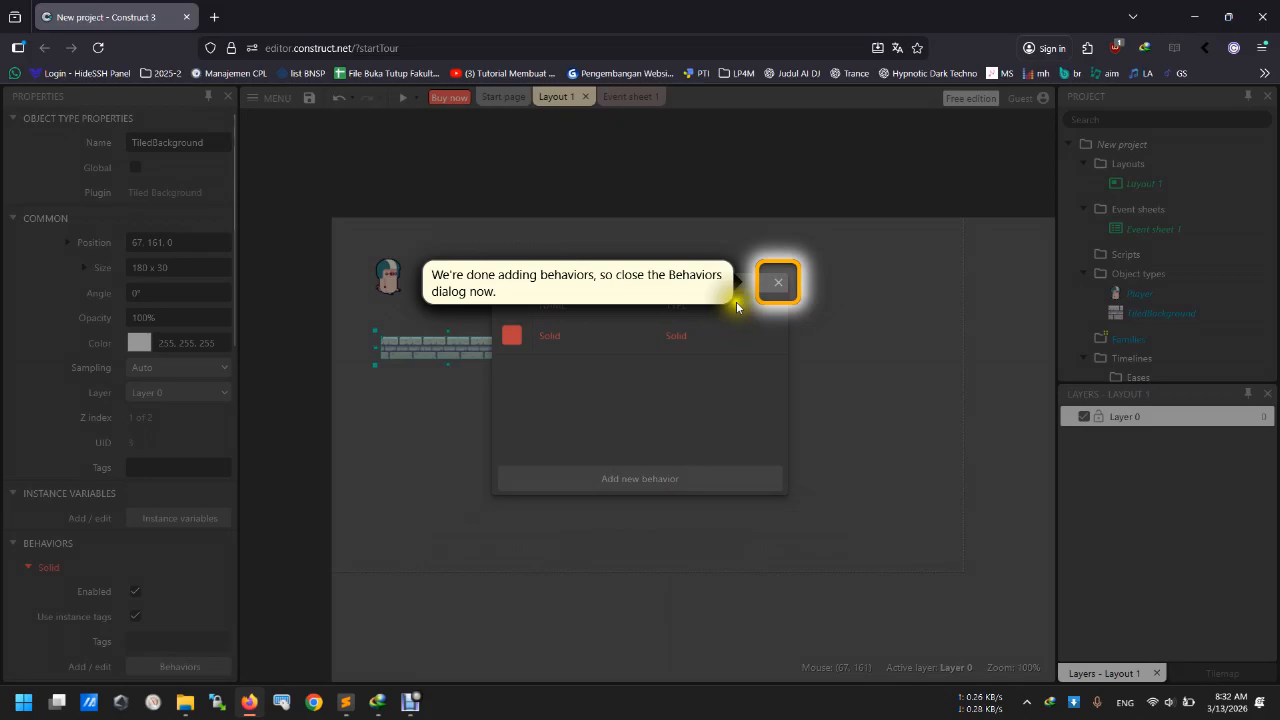
{"action": "left_click", "coordinate": [781, 290]}
Resize the brick platform to about 289 x 20 and place it just beneath the player at about 31, 138.
{"action": "left_click", "coordinate": [706, 434]}
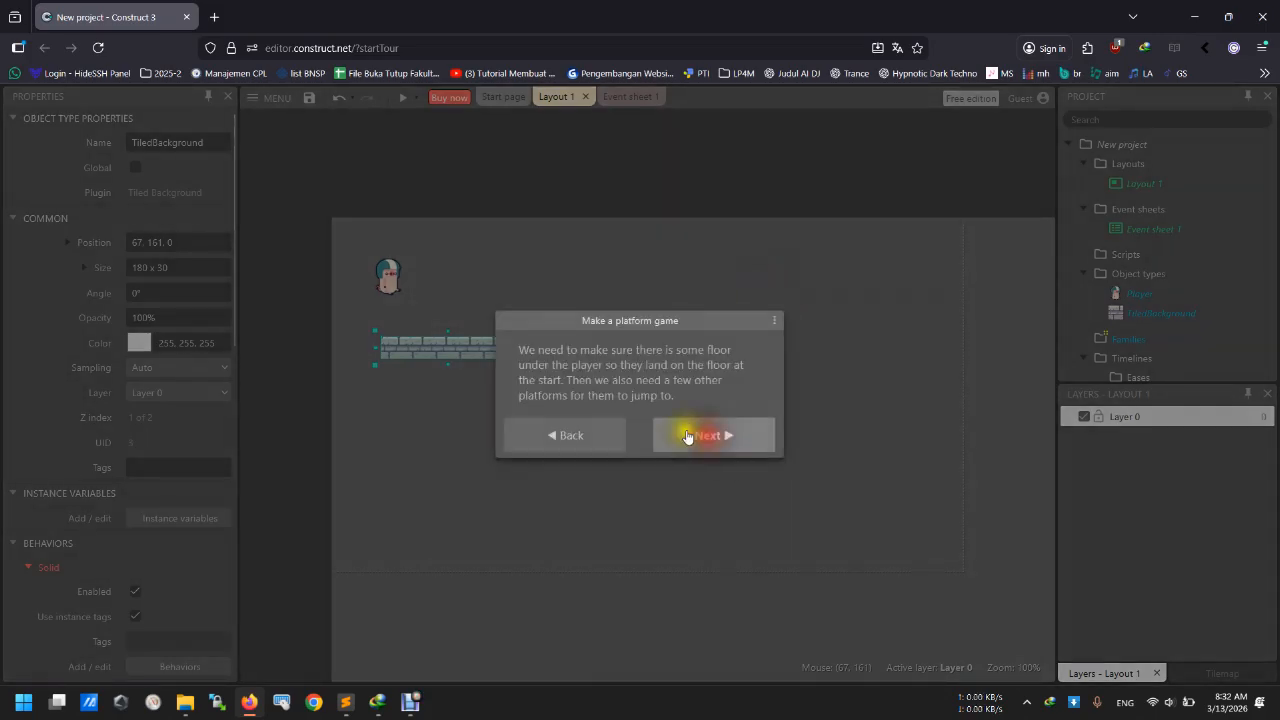
{"action": "left_click", "coordinate": [719, 437]}
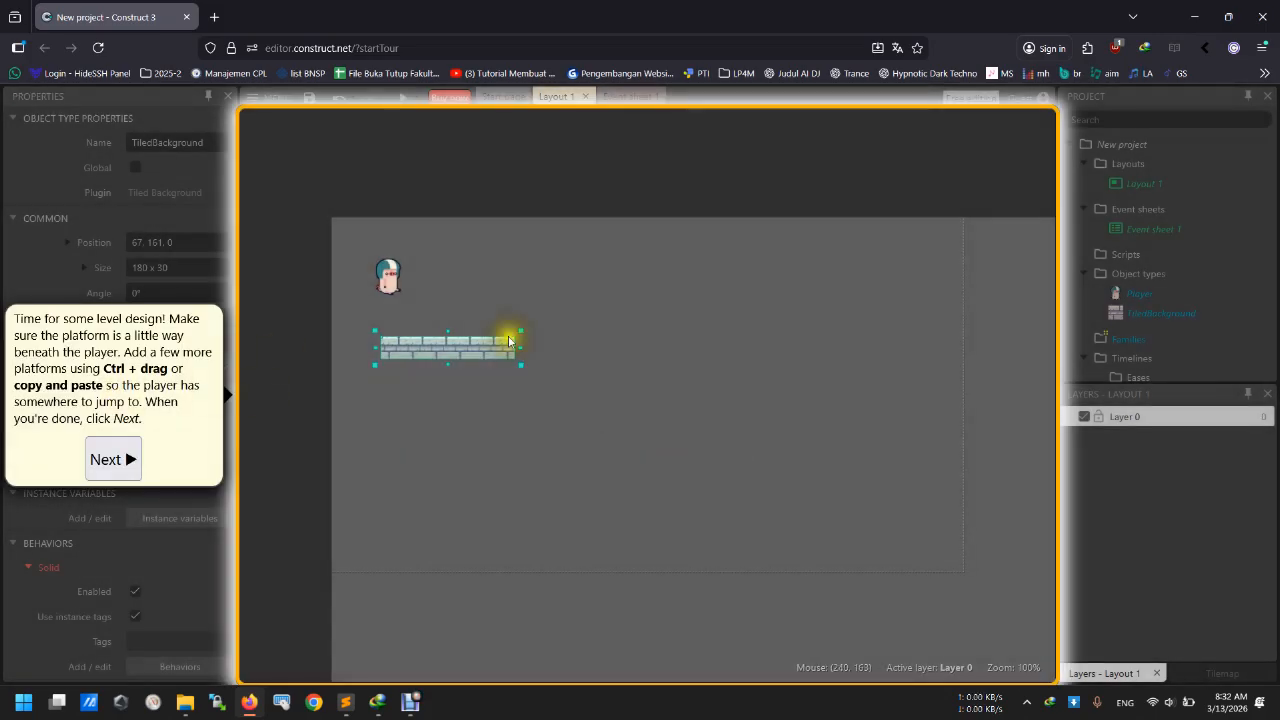
{"action": "left_click_drag", "start_coordinate": [501, 353], "coordinate": [569, 328]}
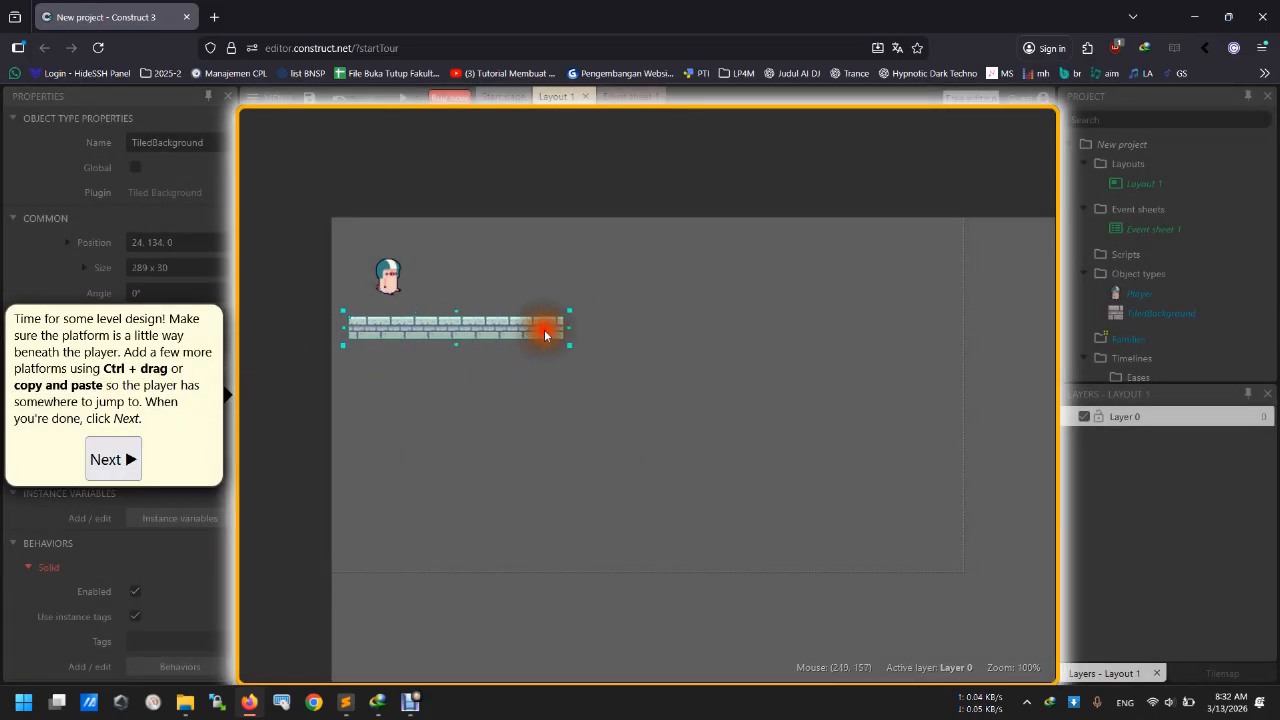
{"action": "left_click_drag", "start_coordinate": [457, 310], "coordinate": [472, 328]}
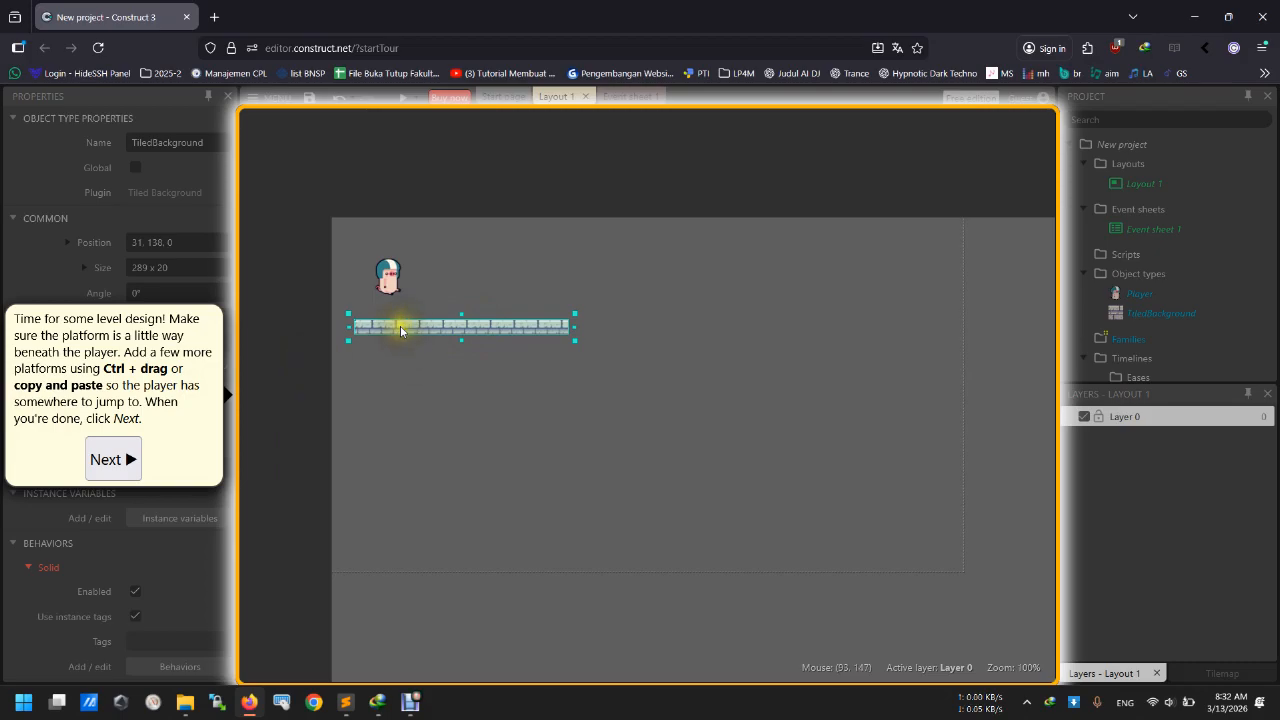
Build the level with nine copies of the platform spread over the layout, sloping one down from the end of the starting platform.
{"action": "left_click_drag", "start_coordinate": [396, 331], "coordinate": [597, 408], "text": "ctrl"}
{"action": "left_click_drag", "start_coordinate": [396, 330], "coordinate": [871, 319], "text": "ctrl"}
{"action": "left_click", "coordinate": [740, 400]}
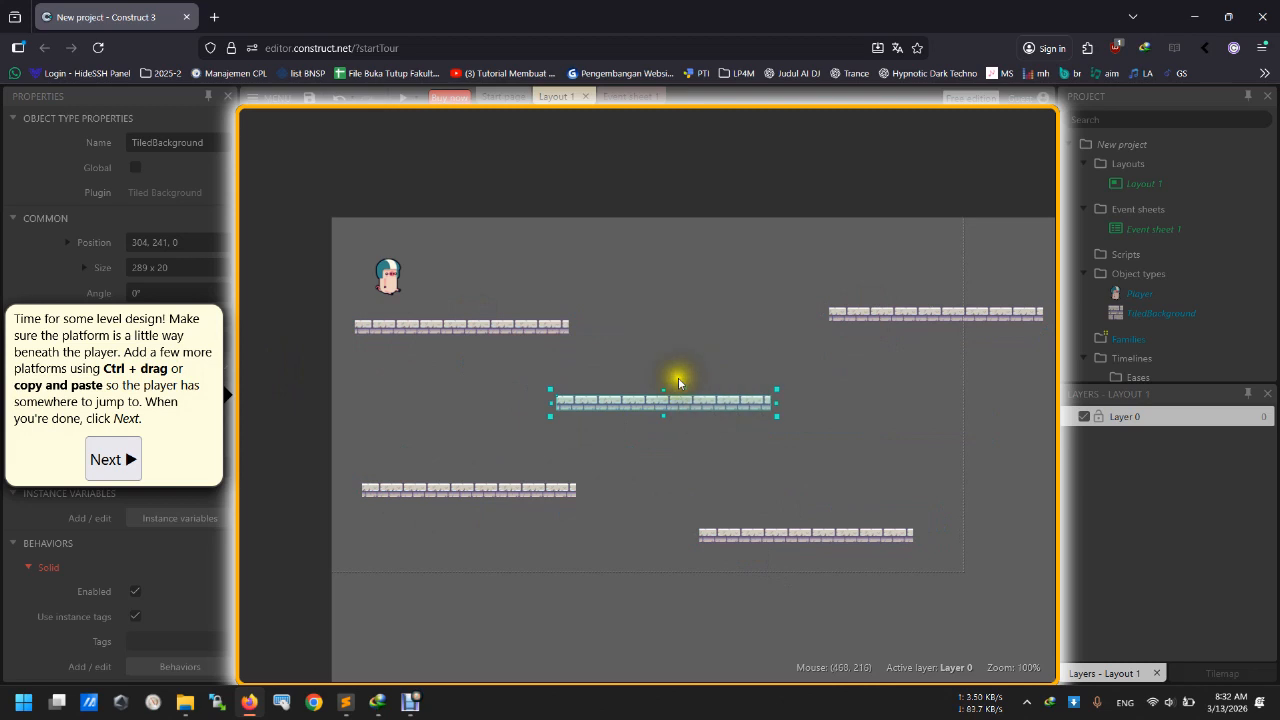
{"action": "left_click_drag", "start_coordinate": [660, 387], "coordinate": [676, 339]}
{"action": "left_click_drag", "start_coordinate": [828, 316], "coordinate": [793, 305]}
{"action": "left_click_drag", "start_coordinate": [768, 533], "coordinate": [795, 457]}
{"action": "left_click_drag", "start_coordinate": [571, 486], "coordinate": [858, 604]}
{"action": "scroll", "coordinate": [616, 500], "scroll_direction": "down", "scroll_amount": 3, "text": "ctrl"}
{"action": "left_click_drag", "start_coordinate": [678, 483], "coordinate": [565, 568], "text": "ctrl"}
{"action": "left_click_drag", "start_coordinate": [857, 470], "coordinate": [520, 557], "text": "ctrl"}
Finish the level design stage of the tour, preview the game and run the player across the platforms.
{"action": "left_click", "coordinate": [95, 460]}
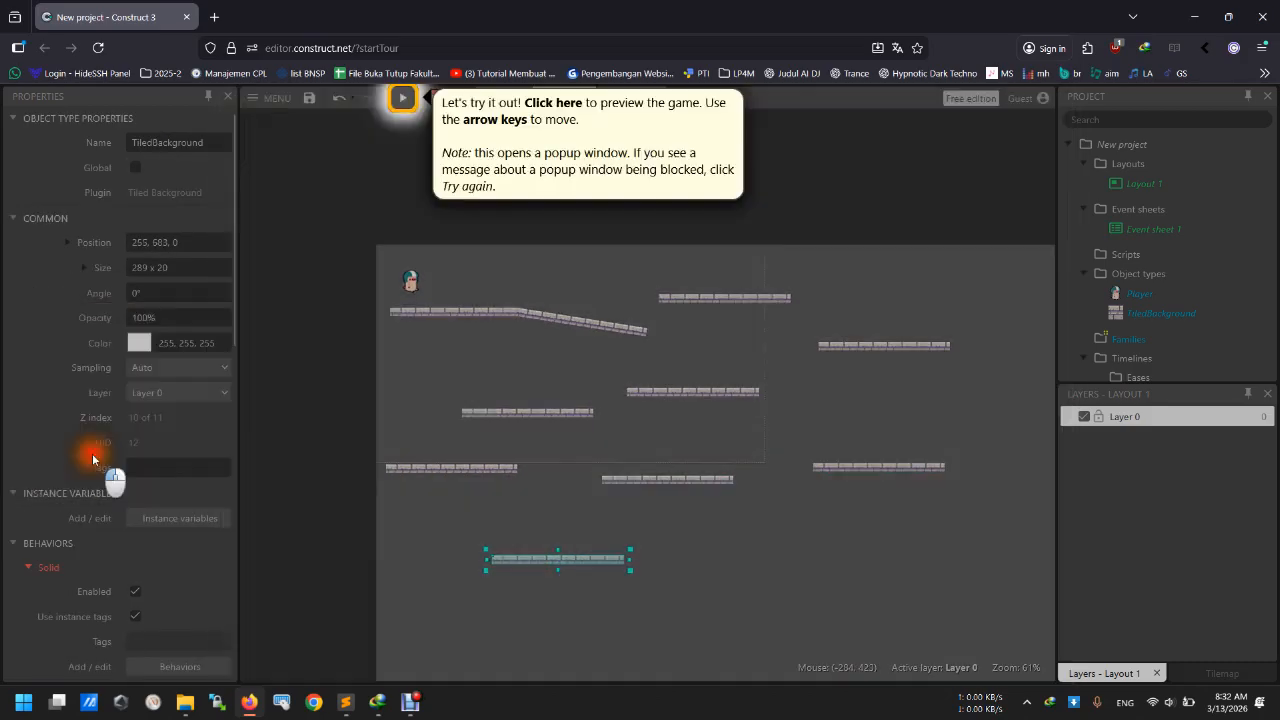
{"action": "left_click", "coordinate": [400, 100]}
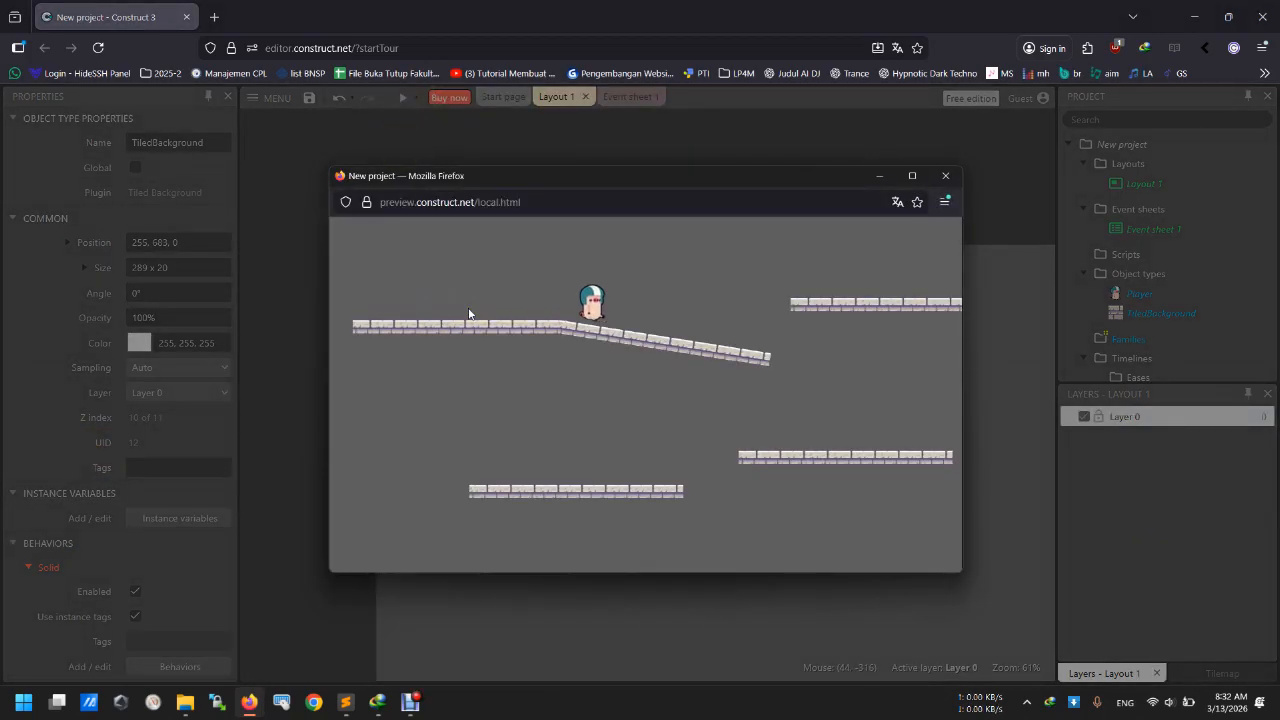
{"action": "key", "text": "Right"}
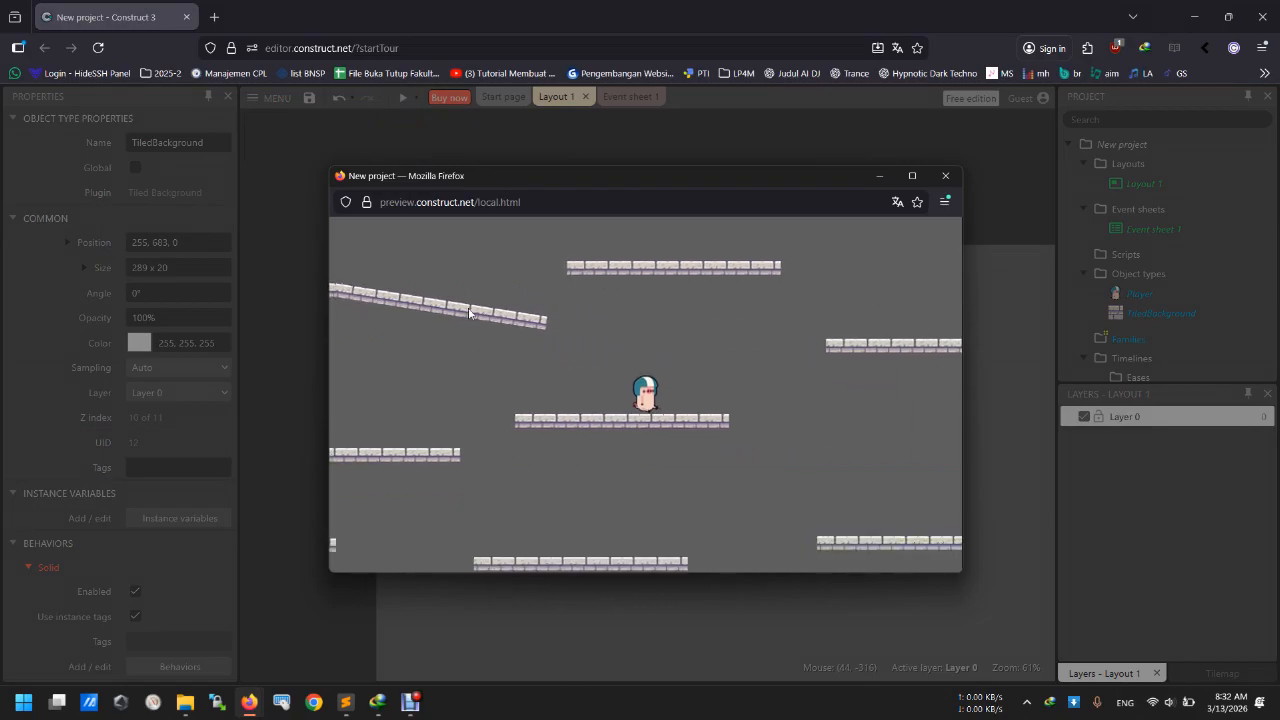
Test running and jumping with the player across the platforms, close the preview and continue the tour.
{"action": "key", "text": "Left"}
{"action": "key", "text": "Up"}
{"action": "key", "text": "Right"}
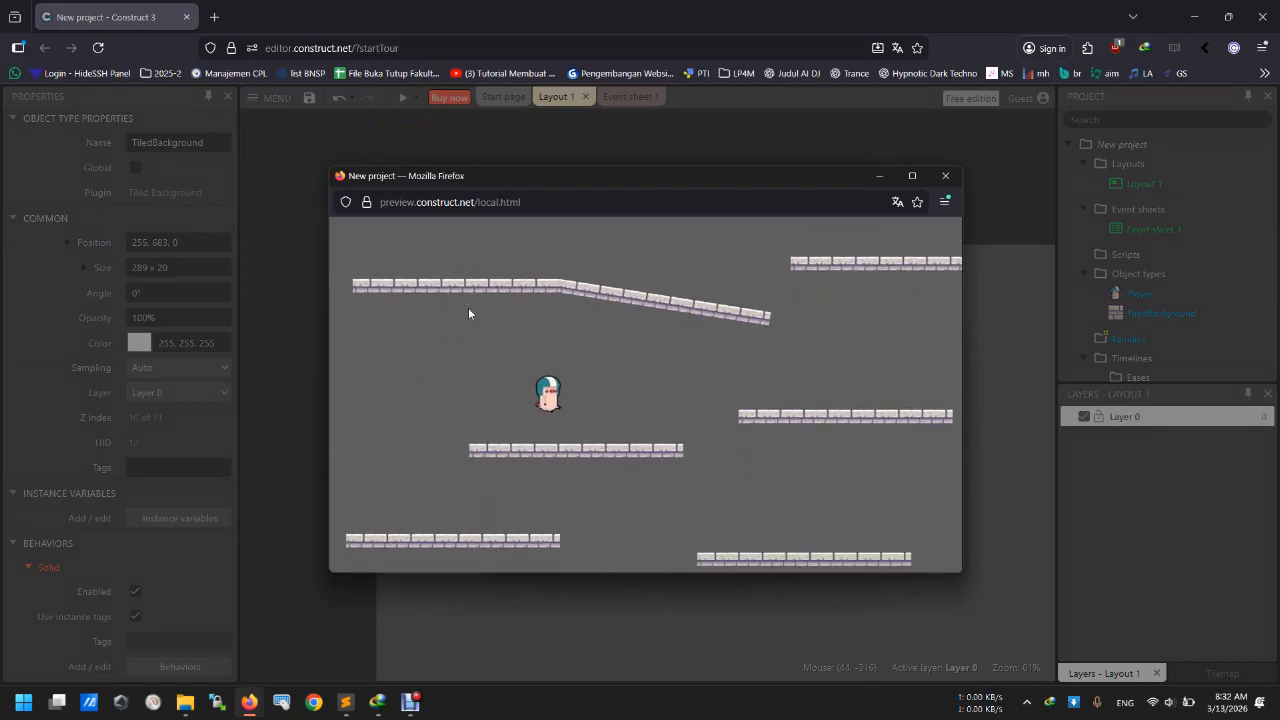
{"action": "key", "text": "Up"}
{"action": "key", "text": "Up"}
{"action": "key", "text": "Left"}
{"action": "key", "text": "Right"}
{"action": "key", "text": "Left"}
{"action": "key", "text": "Up"}
{"action": "key", "text": "Right"}
{"action": "key", "text": "Up"}
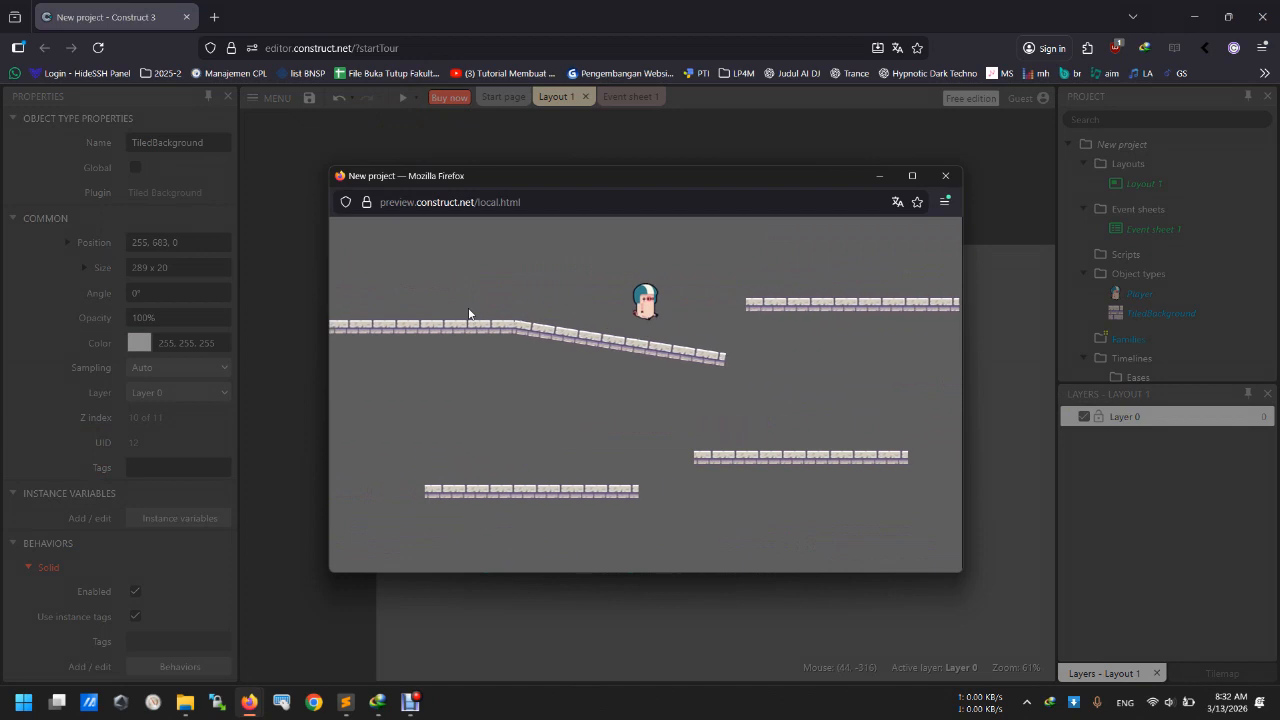
{"action": "key", "text": "Left"}
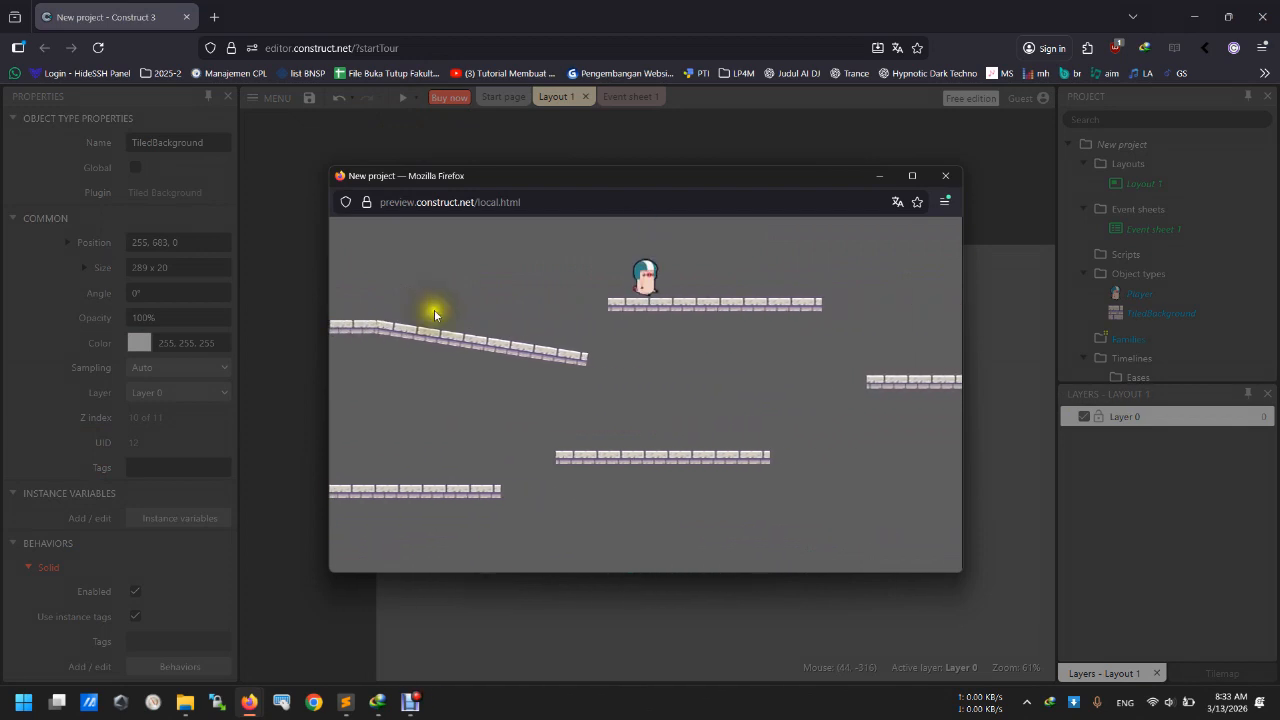
{"action": "left_click", "coordinate": [944, 178]}
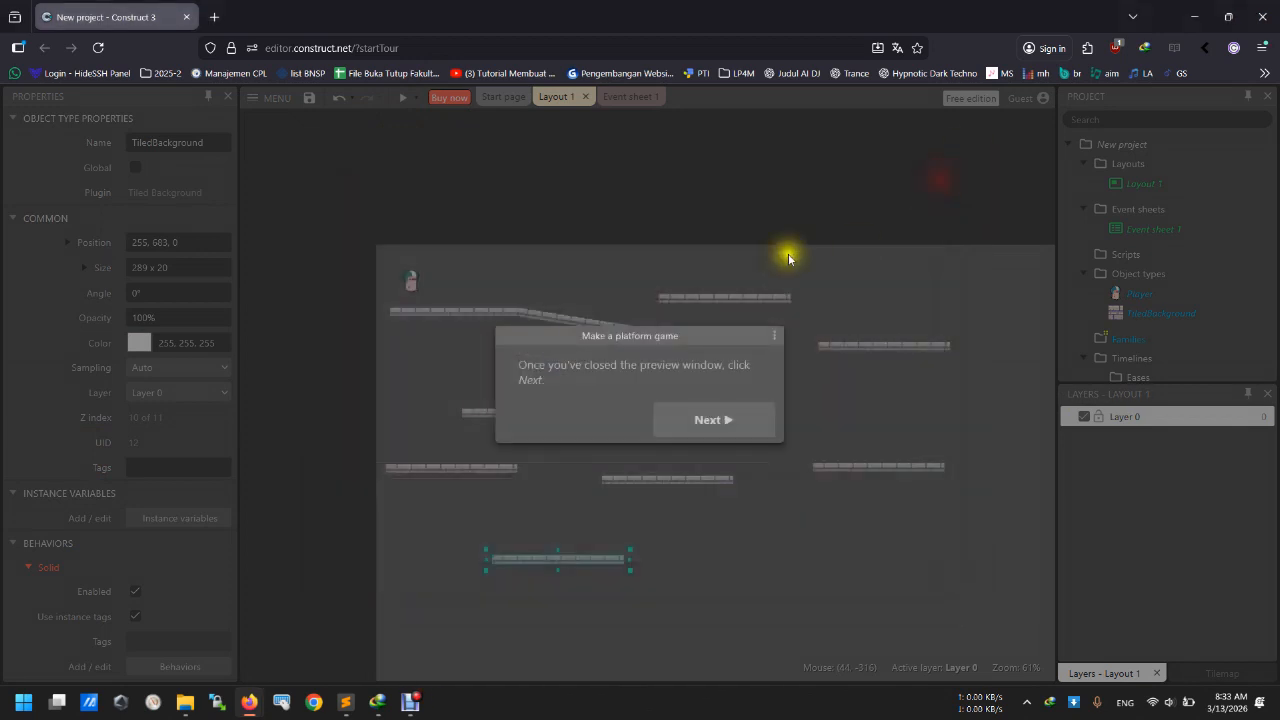
{"action": "left_click", "coordinate": [728, 421]}
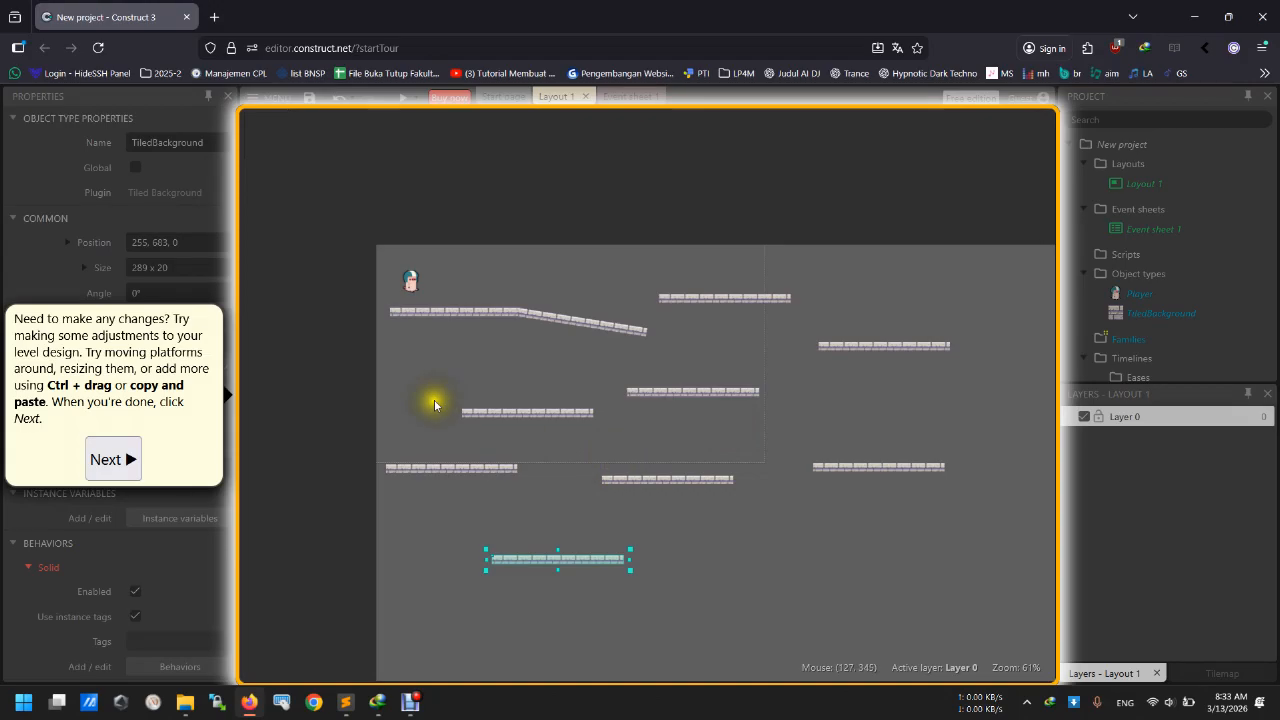
Rework the lower platforms: shift two, thicken the middle one, slope its neighbour downward and add a copy at about 176, 631; finish the adjustments.
{"action": "left_click_drag", "start_coordinate": [535, 565], "coordinate": [661, 583]}
{"action": "left_click", "coordinate": [757, 391]}
{"action": "left_click_drag", "start_coordinate": [703, 385], "coordinate": [713, 419]}
{"action": "left_click", "coordinate": [570, 410]}
{"action": "left_click_drag", "start_coordinate": [525, 393], "coordinate": [577, 428]}
{"action": "left_click_drag", "start_coordinate": [705, 490], "coordinate": [731, 505]}
{"action": "left_click_drag", "start_coordinate": [578, 546], "coordinate": [529, 560], "text": "ctrl"}
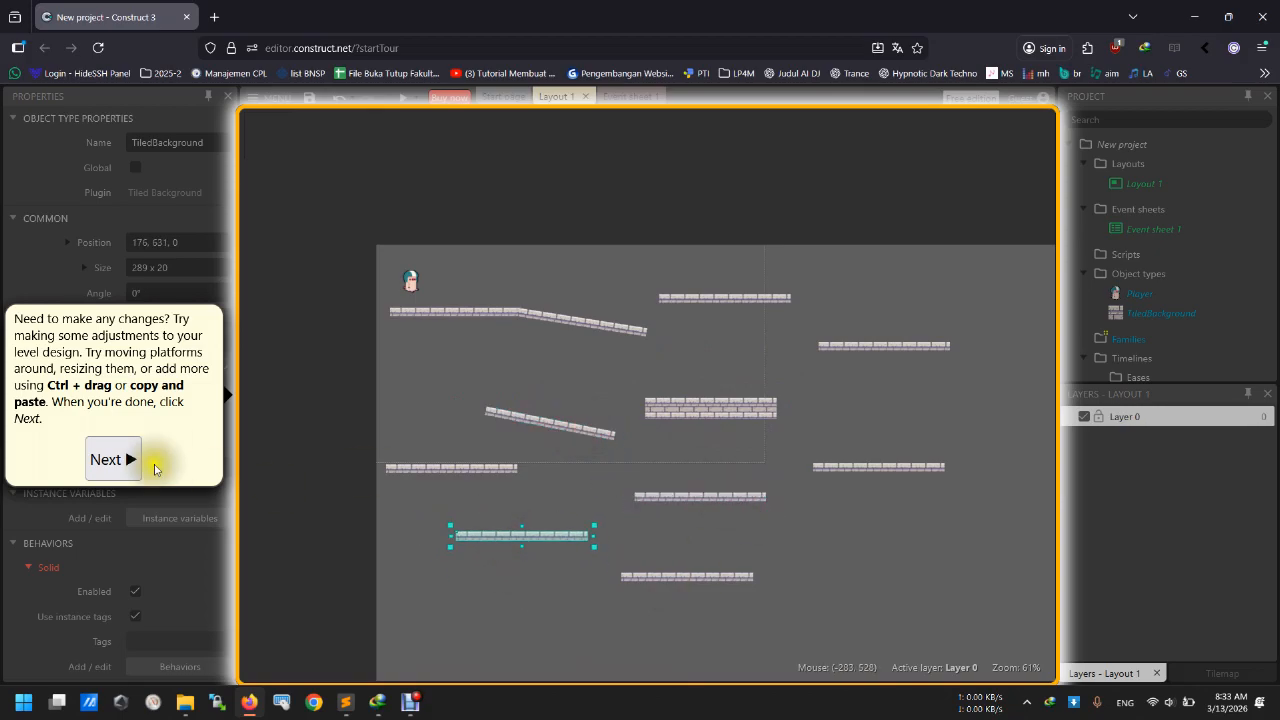
{"action": "left_click", "coordinate": [118, 462]}
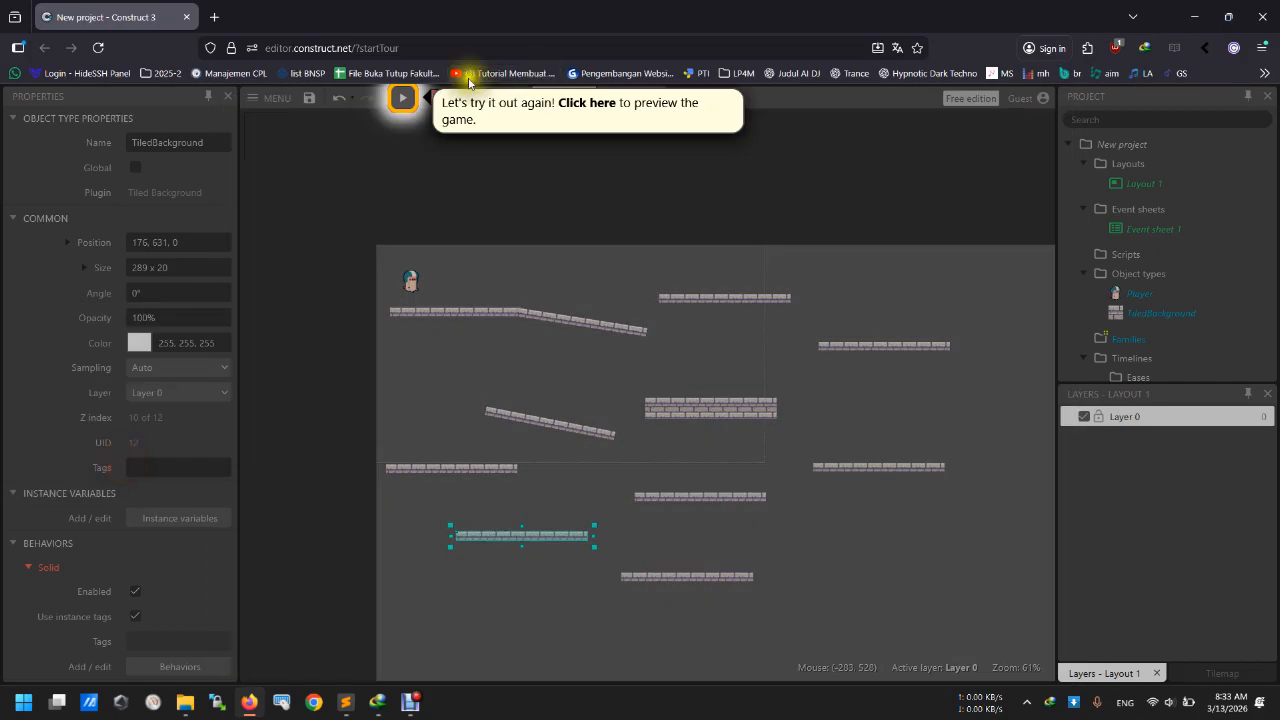
Preview the adjusted level, move and jump with the player, close the preview and continue the tour.
{"action": "left_click", "coordinate": [402, 97]}
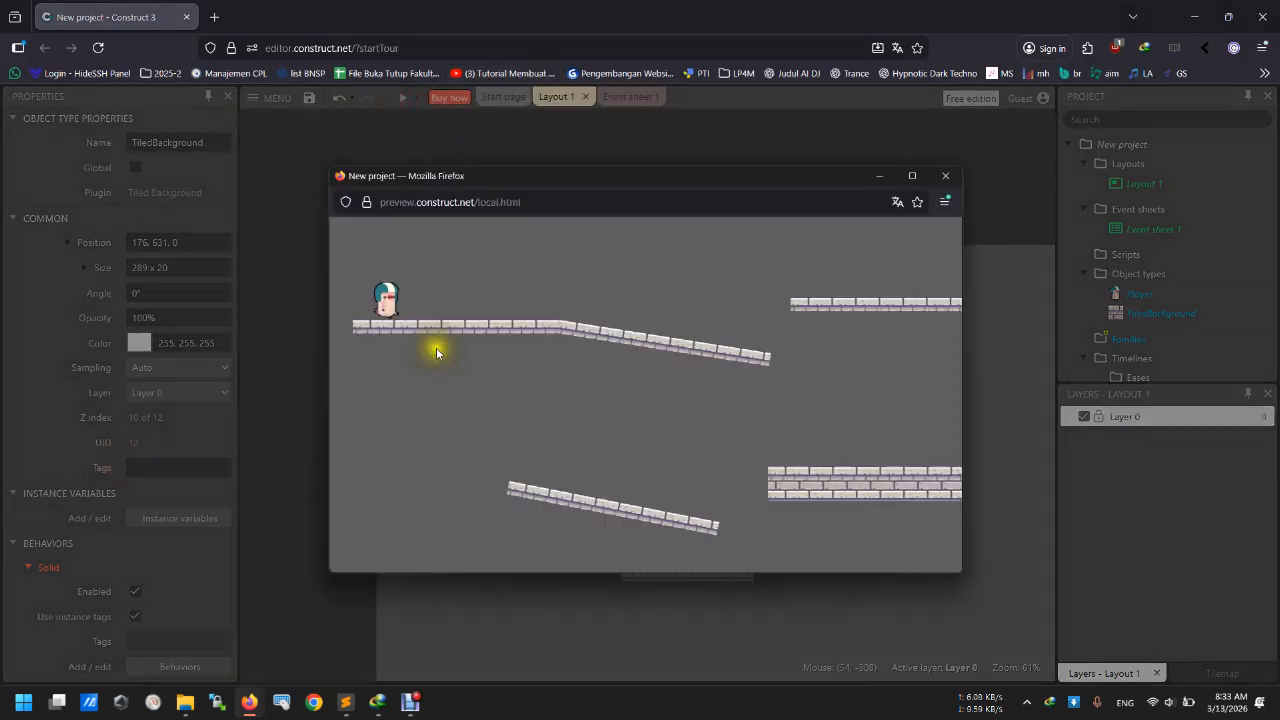
{"action": "key", "text": "Right"}
{"action": "key", "text": "Right"}
{"action": "key", "text": "Up"}
{"action": "key", "text": "Left"}
{"action": "key", "text": "Up"}
{"action": "key", "text": "Left"}
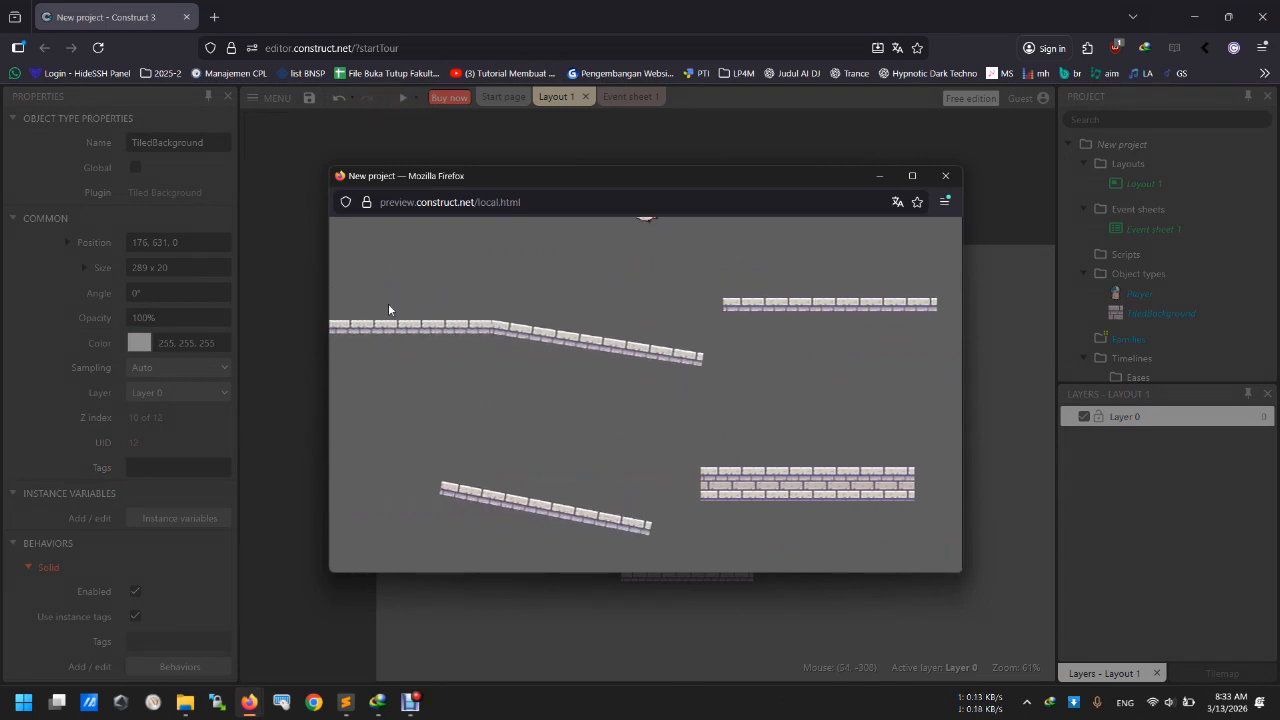
{"action": "left_click", "coordinate": [940, 178]}
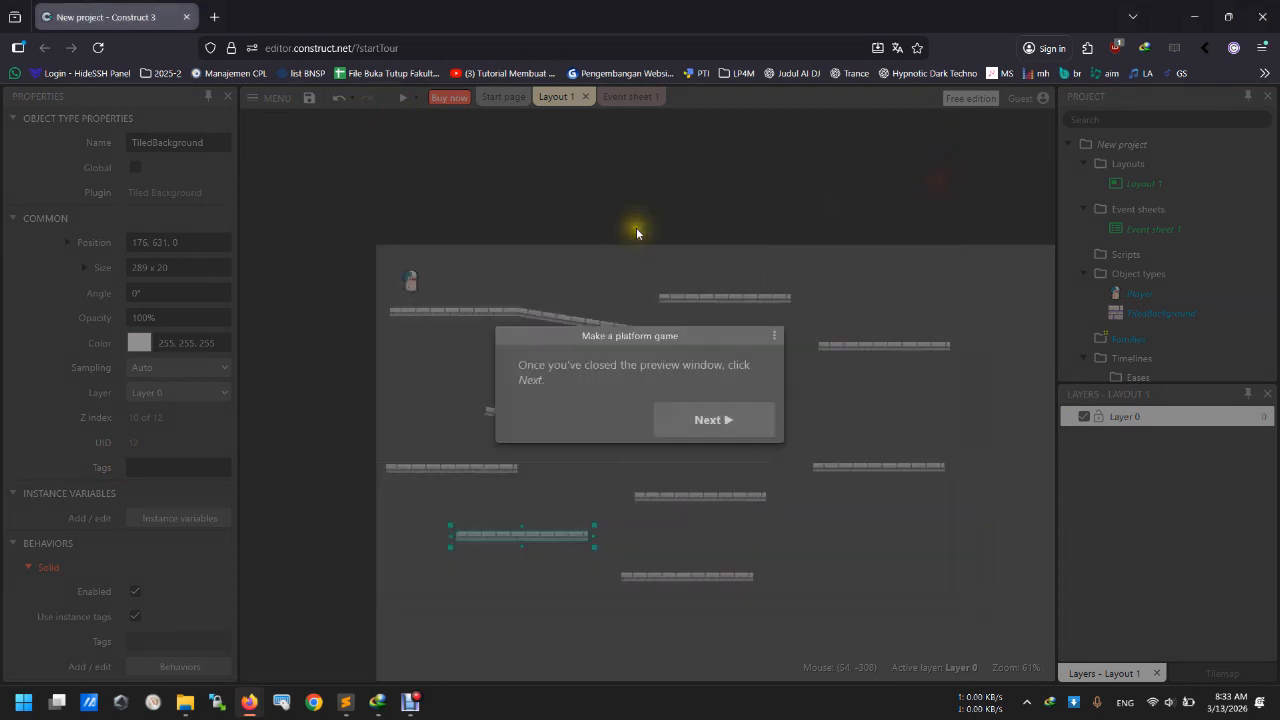
{"action": "left_click", "coordinate": [706, 422]}
{"action": "left_click", "coordinate": [702, 425]}
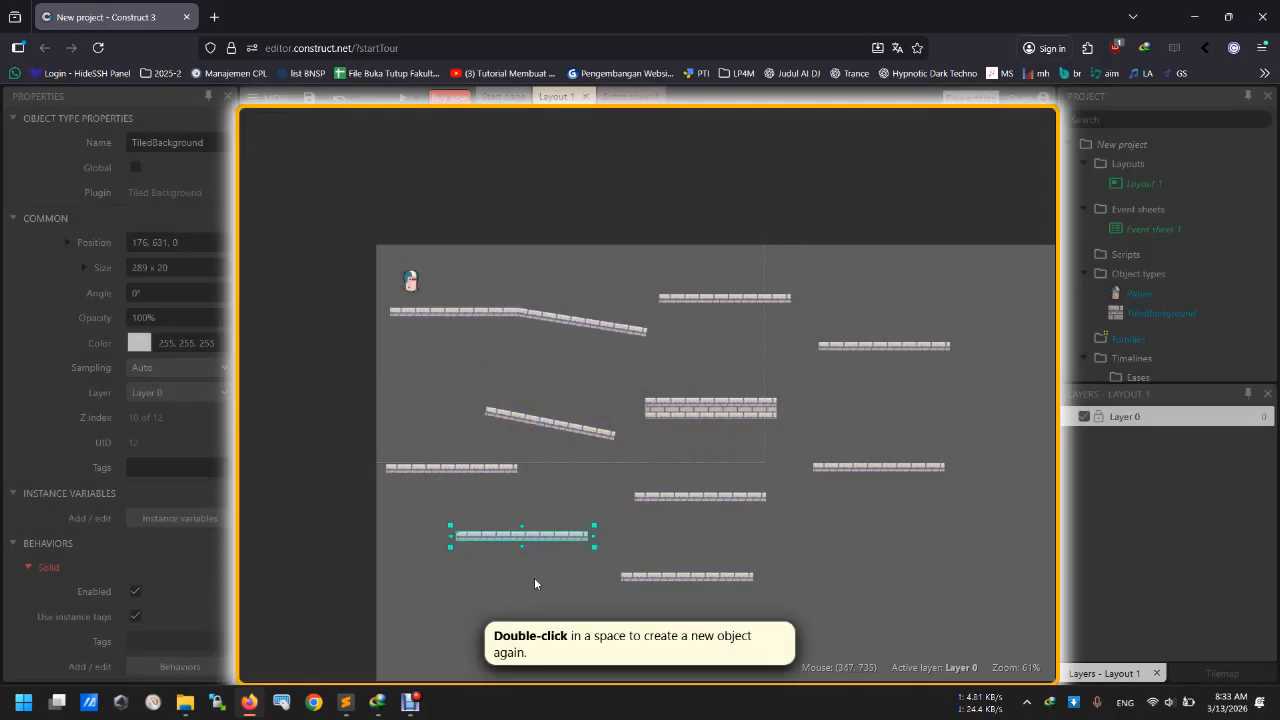
Add a new Sprite object and place it above the starting platform at about 324, 83.
{"action": "double_click", "coordinate": [500, 278]}
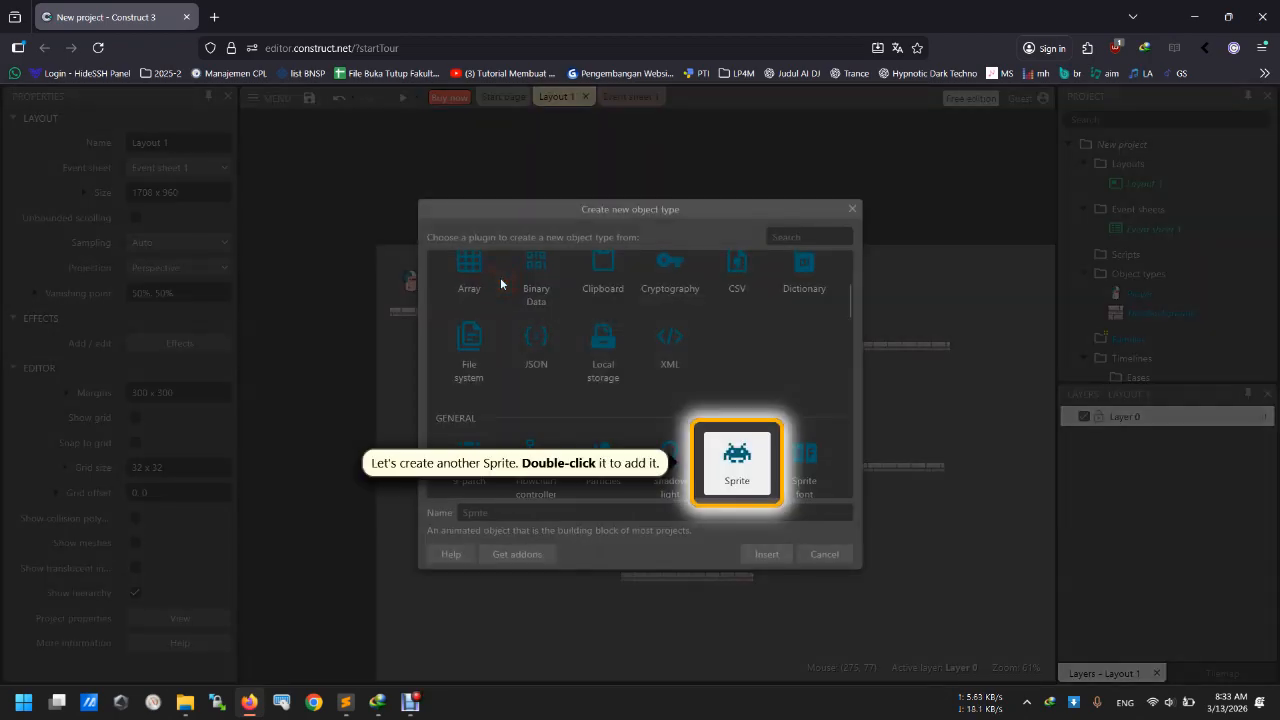
{"action": "double_click", "coordinate": [737, 465]}
{"action": "left_click", "coordinate": [415, 288]}
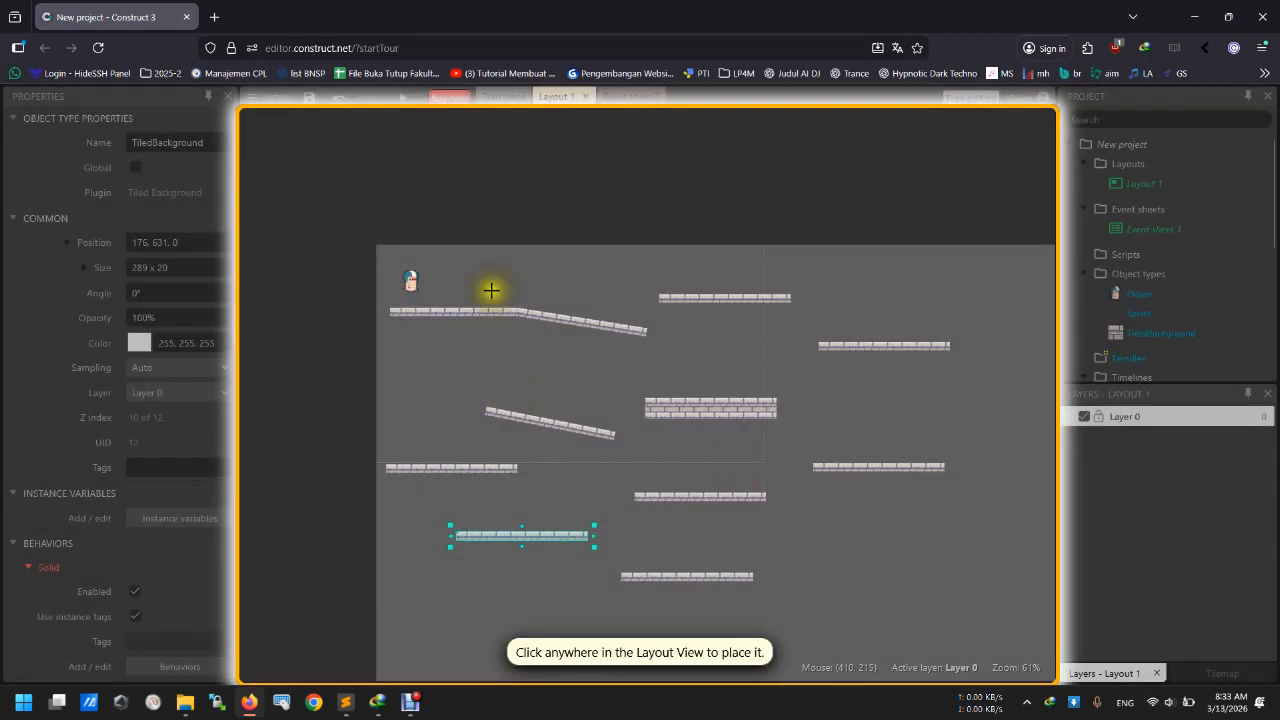
{"action": "left_click", "coordinate": [497, 282]}
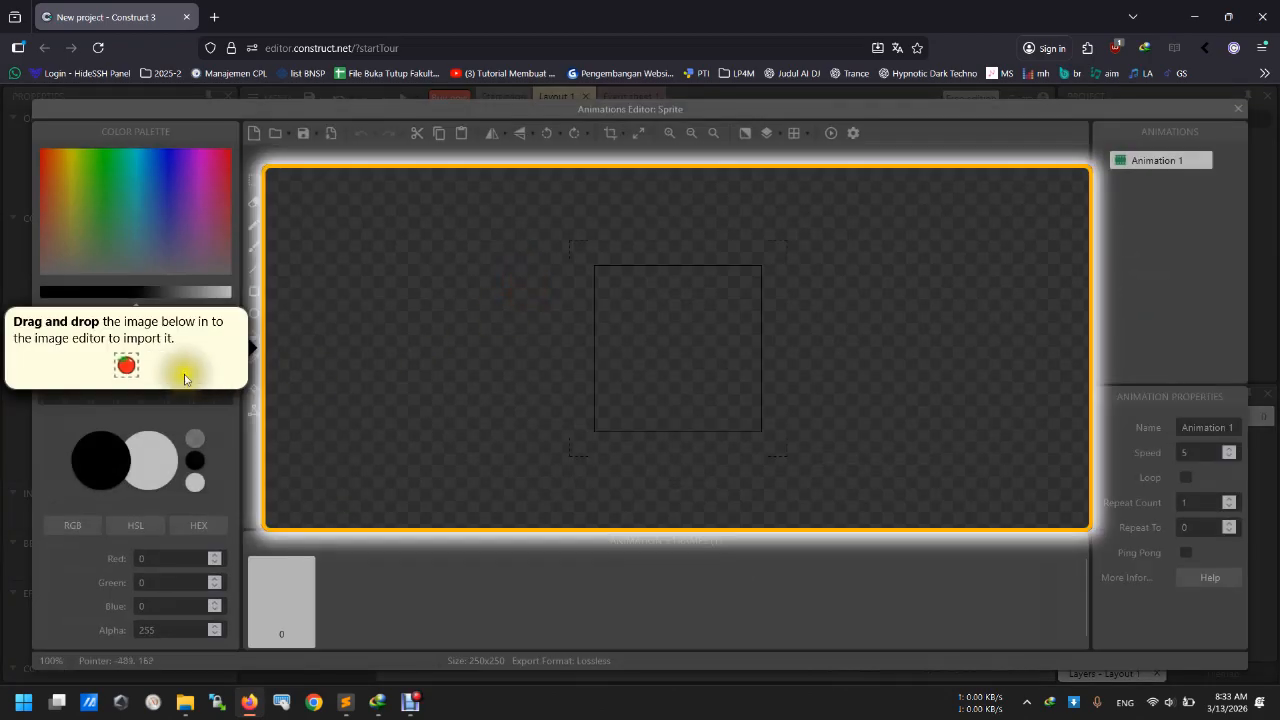
Import the tour's tomato image into the new sprite and name the object Tomato.
{"action": "left_click_drag", "start_coordinate": [125, 372], "coordinate": [636, 333]}
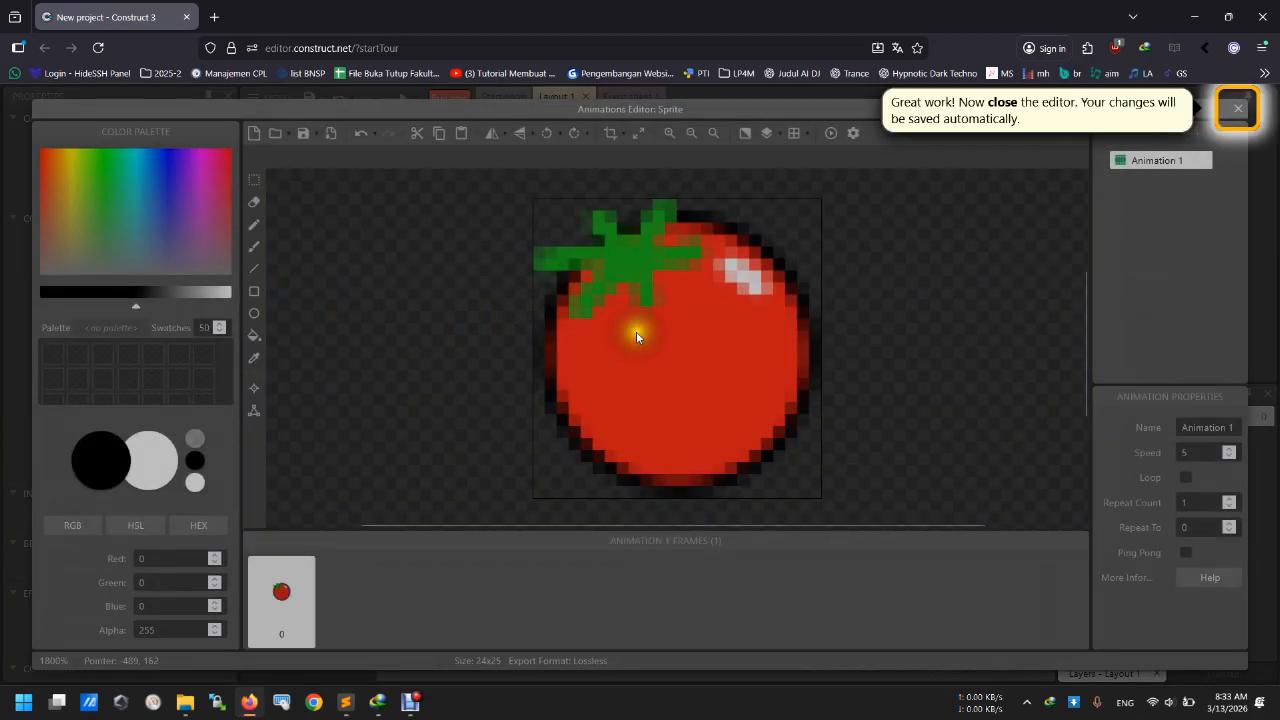
{"action": "left_click", "coordinate": [1240, 111]}
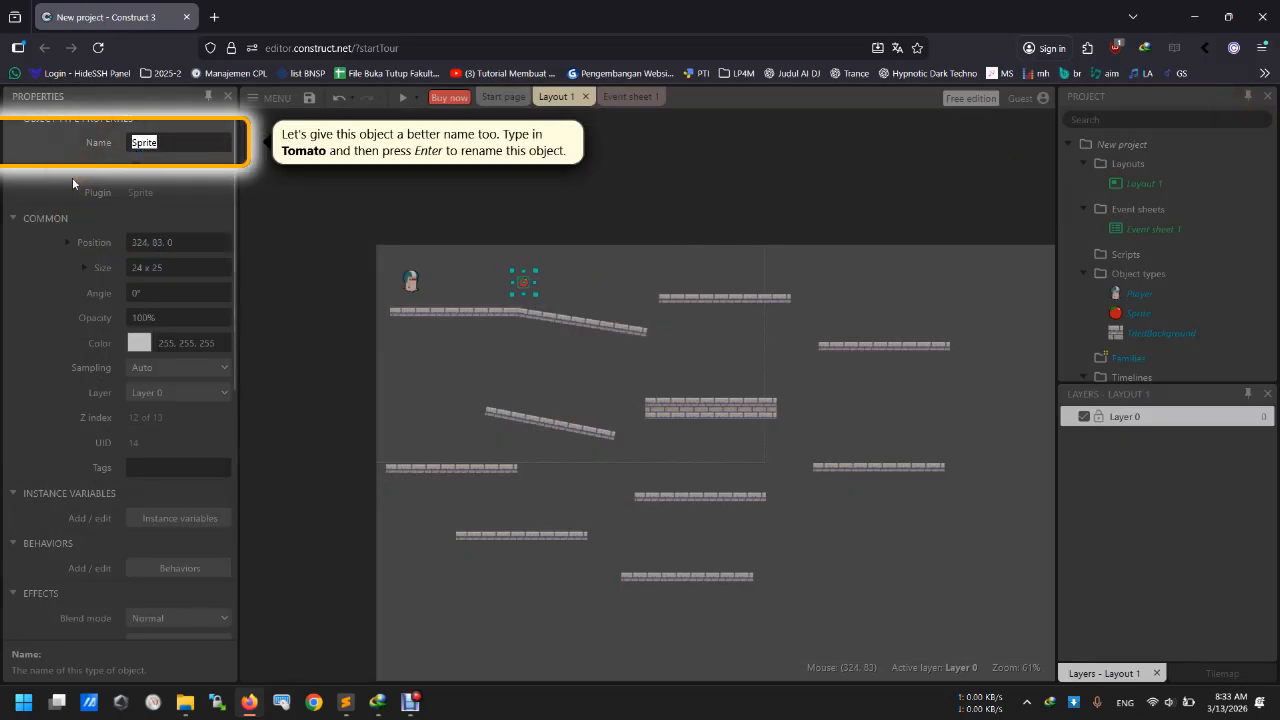
{"action": "type", "text": "Tomato"}
{"action": "key", "text": "Return"}
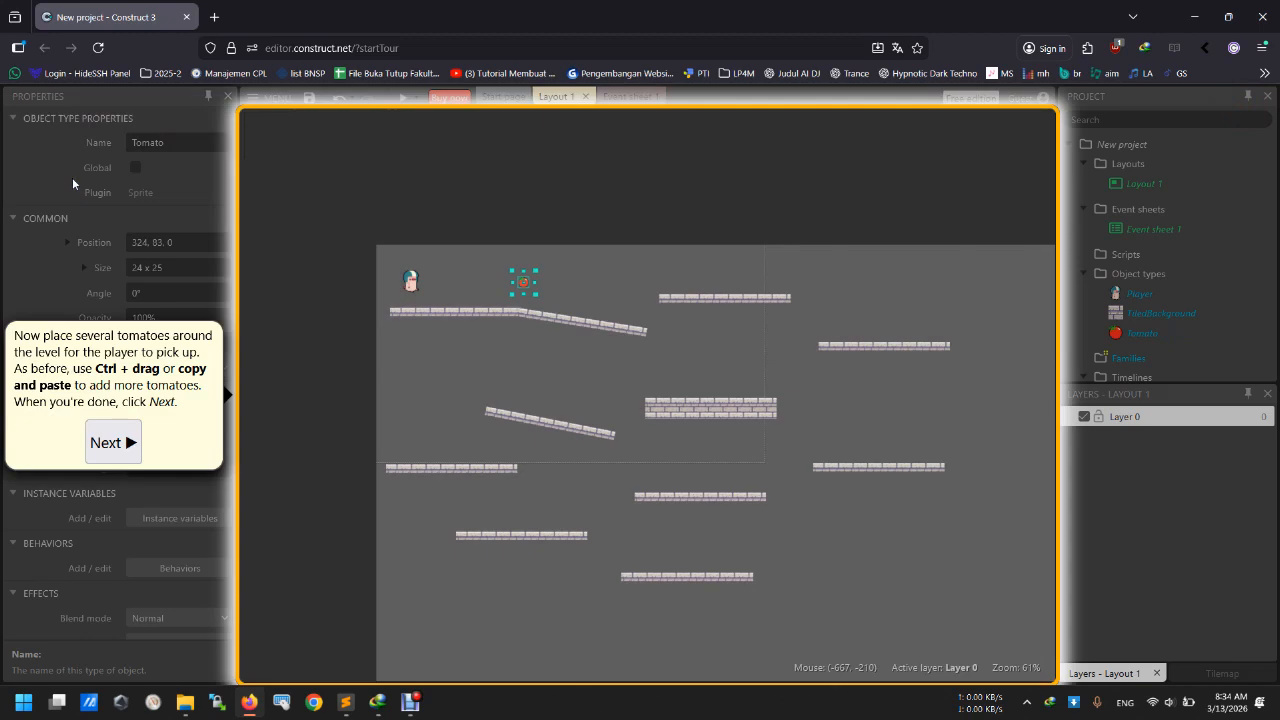
Scatter thirteen copies of the tomato just above the upper, sloped, thick and lower platforms, and finish the tomato placement stage.
{"action": "scroll", "coordinate": [536, 300], "scroll_direction": "up", "scroll_amount": 10, "text": "ctrl"}
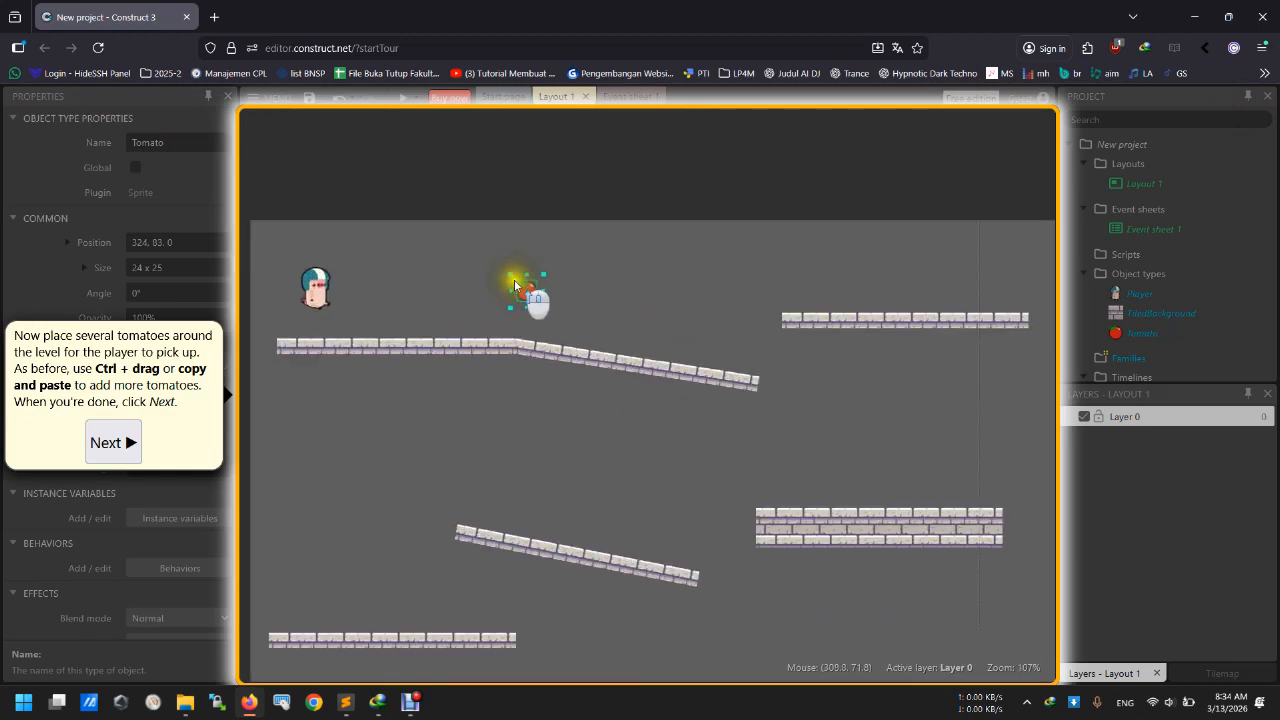
{"action": "scroll", "coordinate": [533, 293], "scroll_direction": "down", "scroll_amount": 4, "text": "ctrl"}
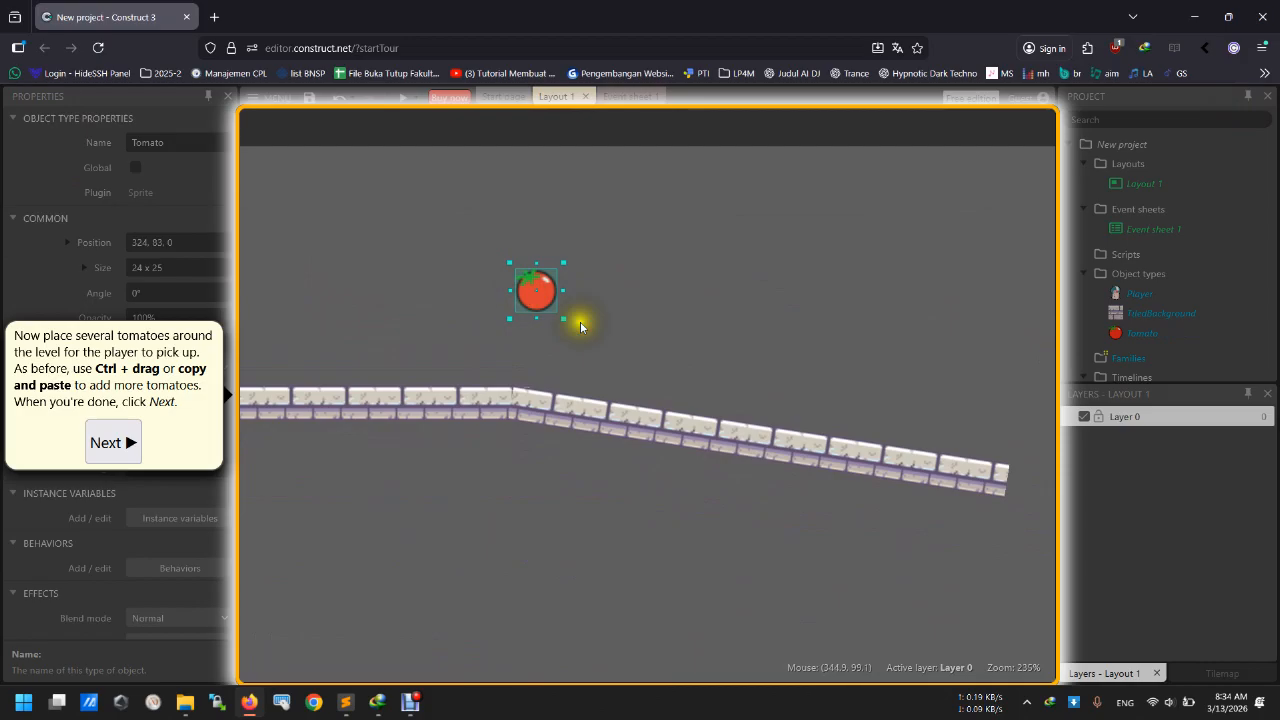
{"action": "scroll", "coordinate": [525, 296], "scroll_direction": "down", "scroll_amount": 4, "text": "ctrl"}
{"action": "left_click", "coordinate": [380, 397]}
{"action": "left_click", "coordinate": [630, 412]}
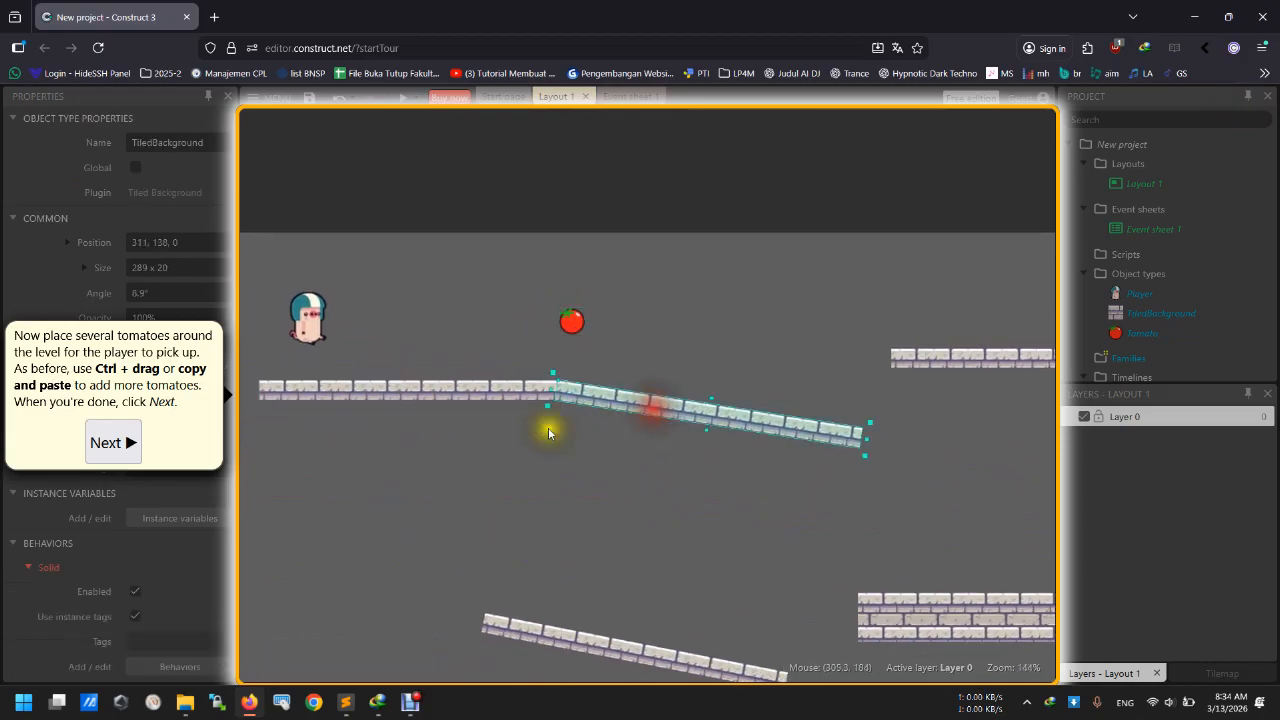
{"action": "left_click_drag", "start_coordinate": [571, 320], "coordinate": [422, 579]}
{"action": "scroll", "coordinate": [600, 372], "scroll_direction": "down", "scroll_amount": 4, "text": "ctrl"}
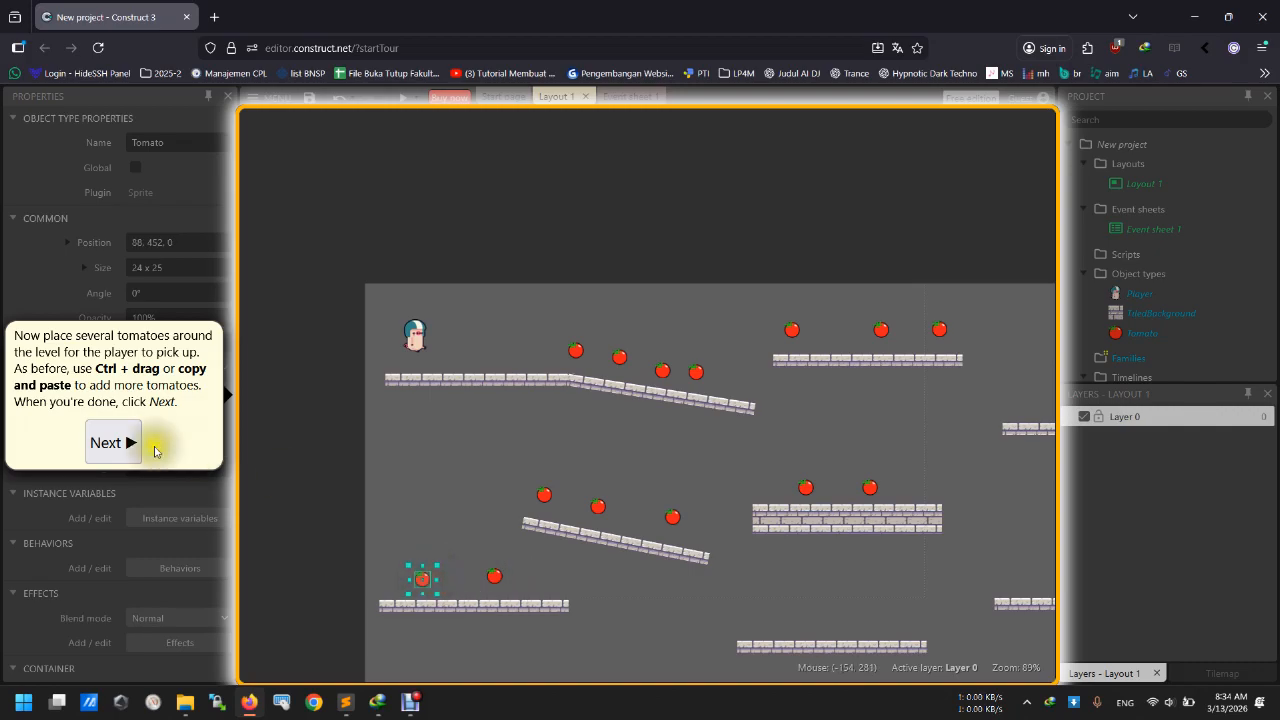
{"action": "left_click", "coordinate": [114, 443]}
Add the Keyboard object to the project and continue the tour.
{"action": "left_click", "coordinate": [717, 429]}
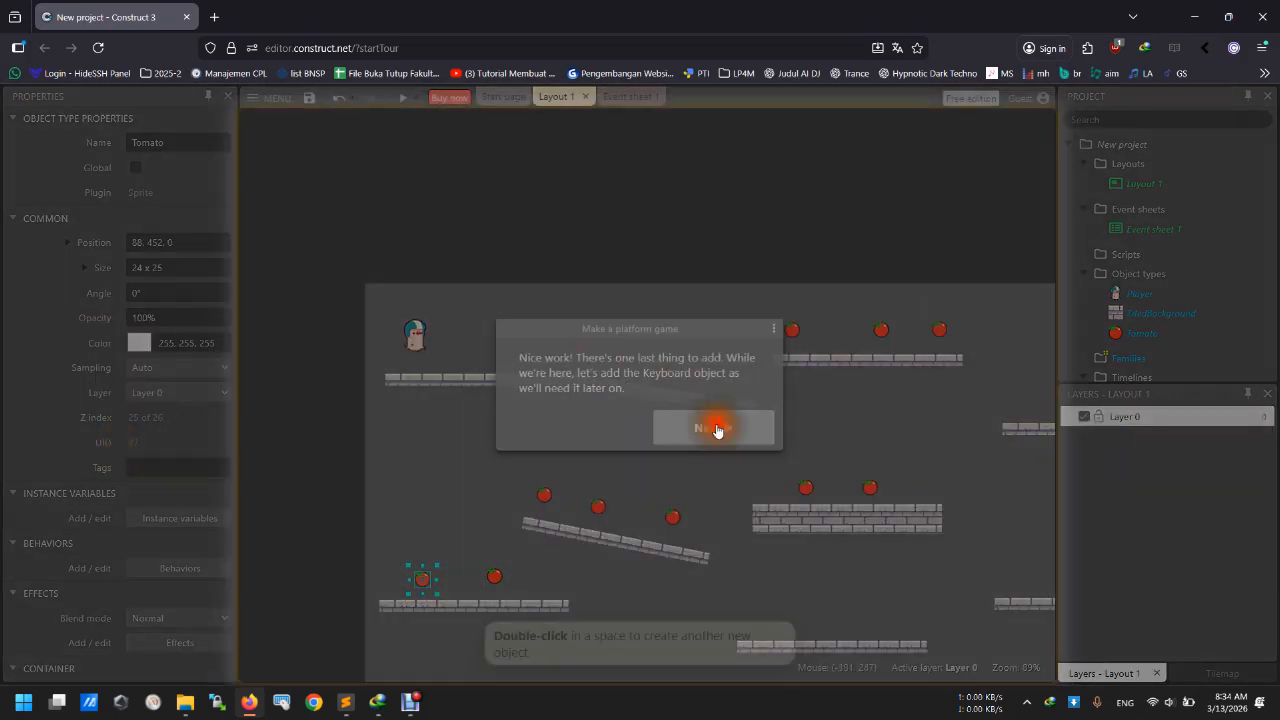
{"action": "double_click", "coordinate": [504, 445]}
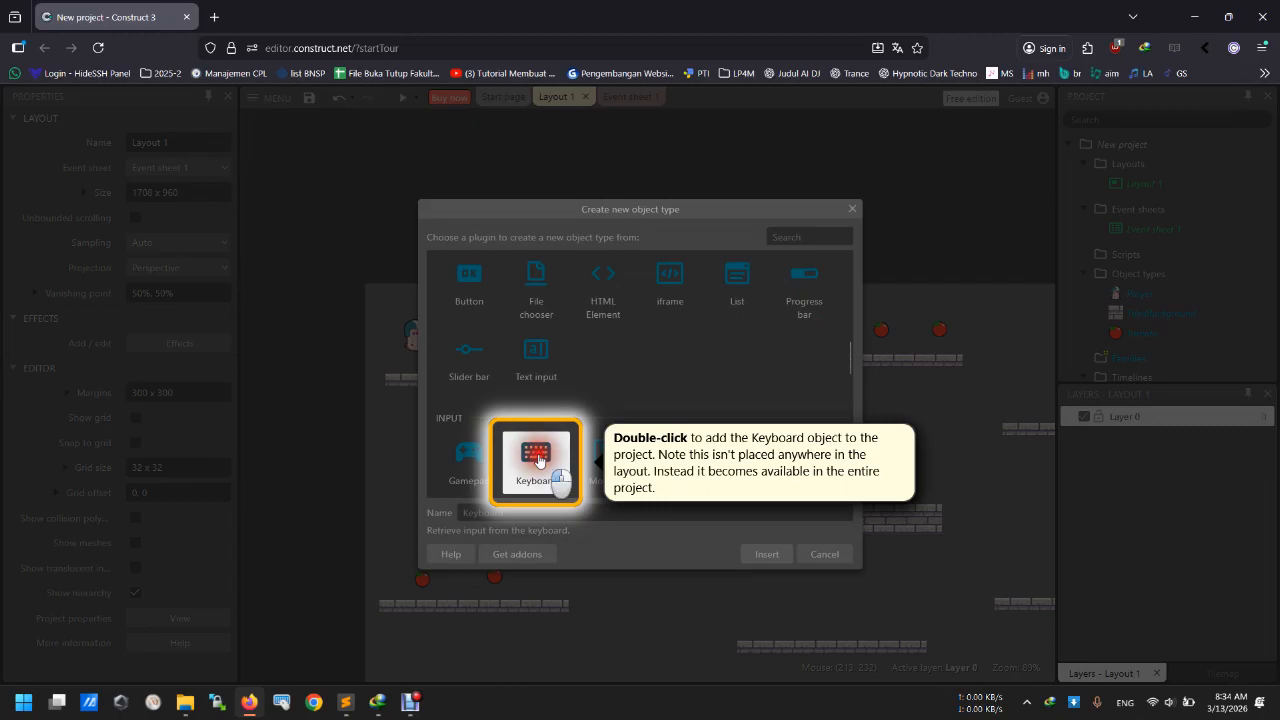
{"action": "double_click", "coordinate": [517, 443]}
{"action": "left_click", "coordinate": [706, 435]}
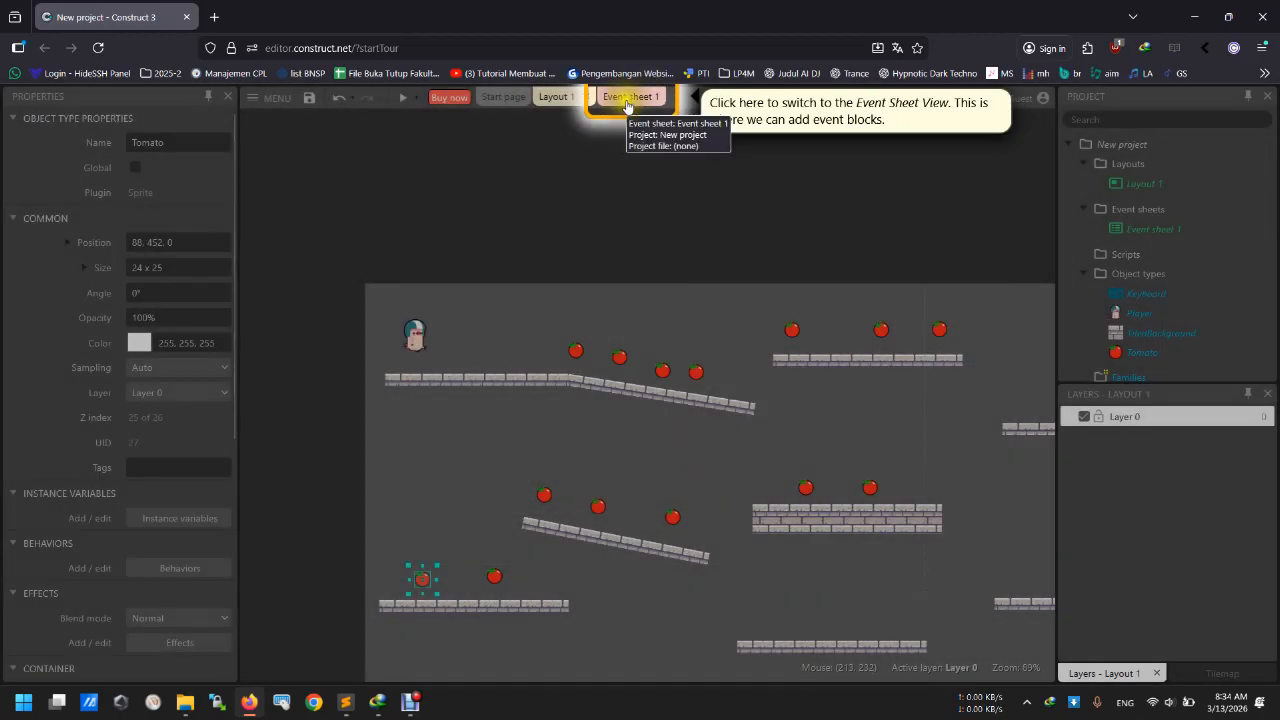
Create an event in Event sheet 1 with the Player condition On collision with another object, using Tomato as the object.
{"action": "left_click", "coordinate": [627, 100]}
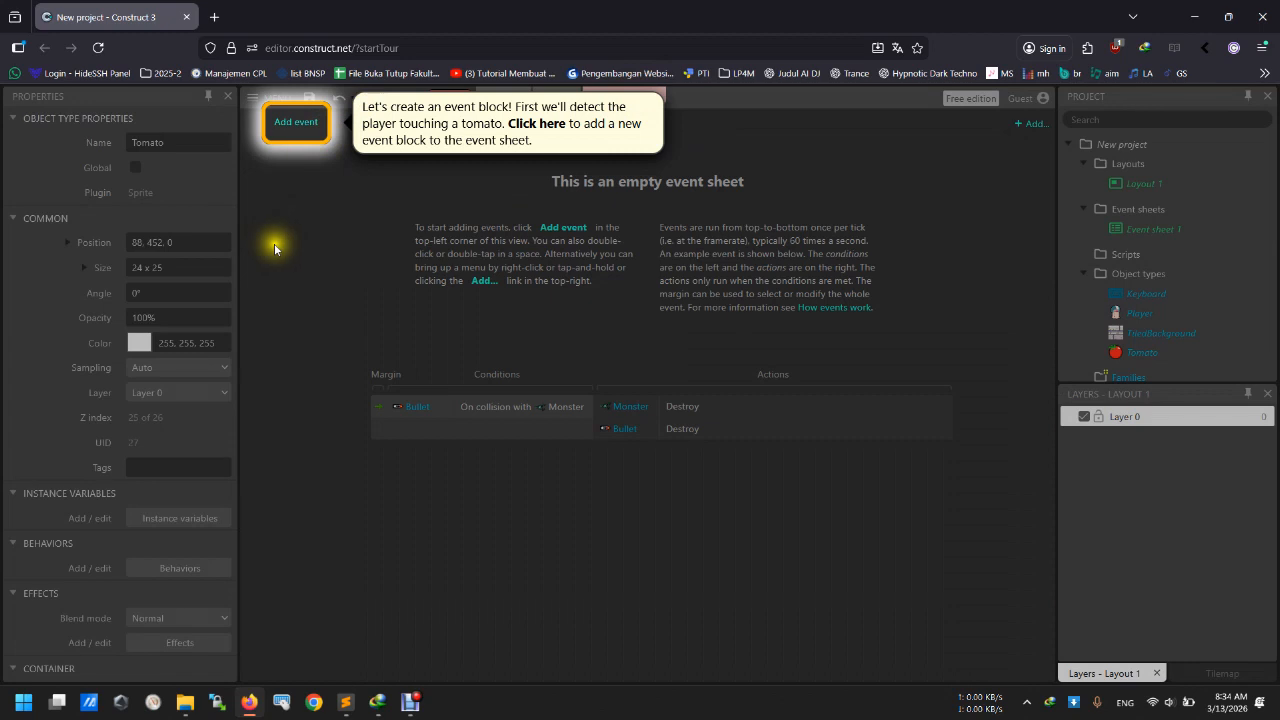
{"action": "left_click", "coordinate": [293, 124]}
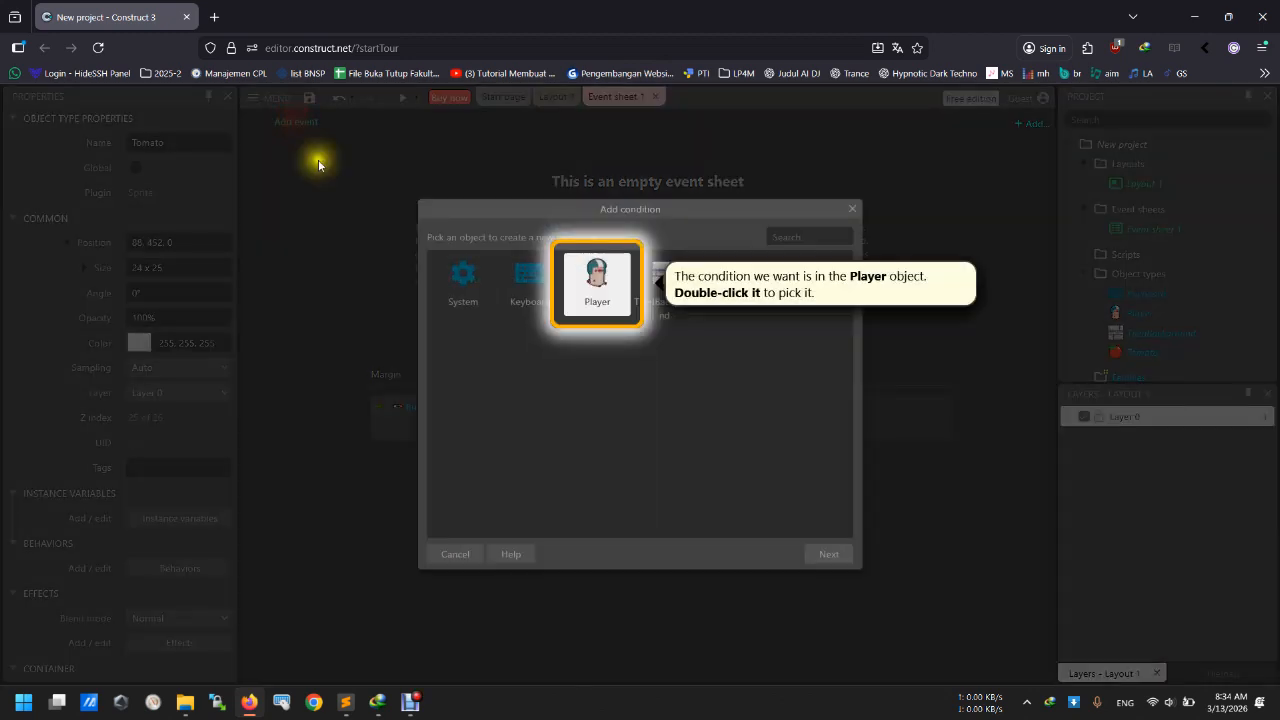
{"action": "double_click", "coordinate": [600, 295]}
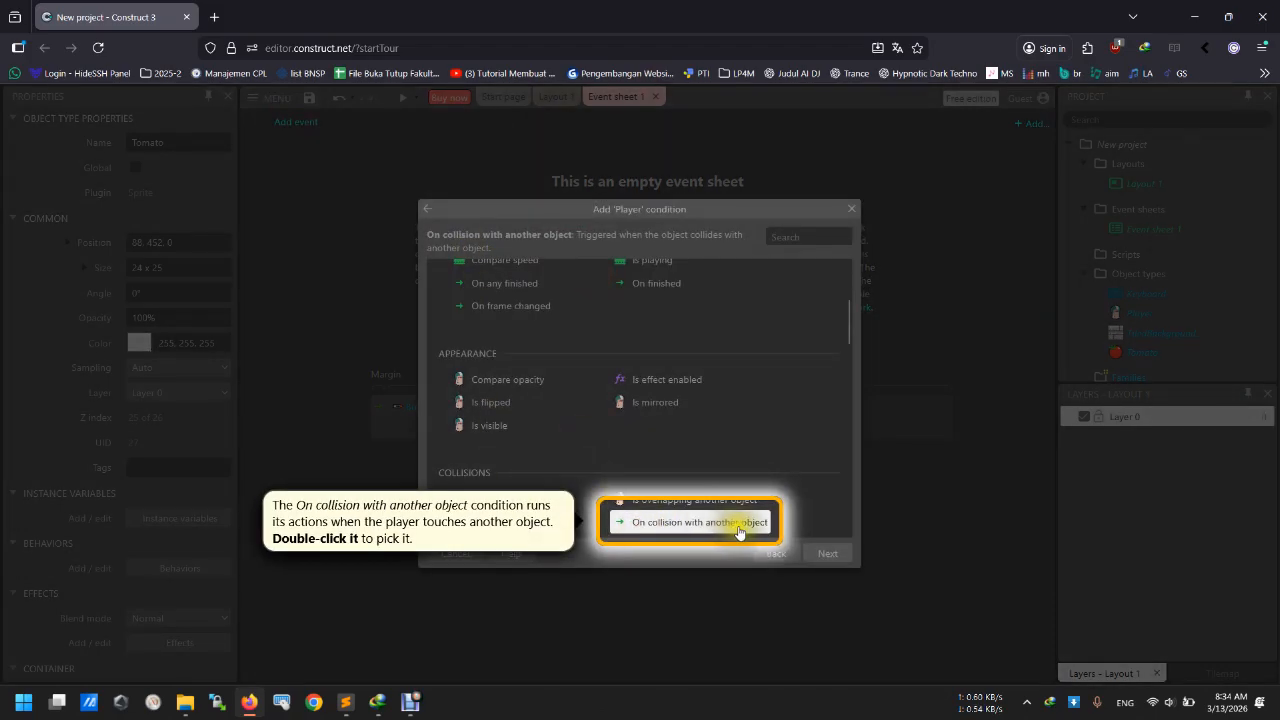
{"action": "double_click", "coordinate": [704, 531]}
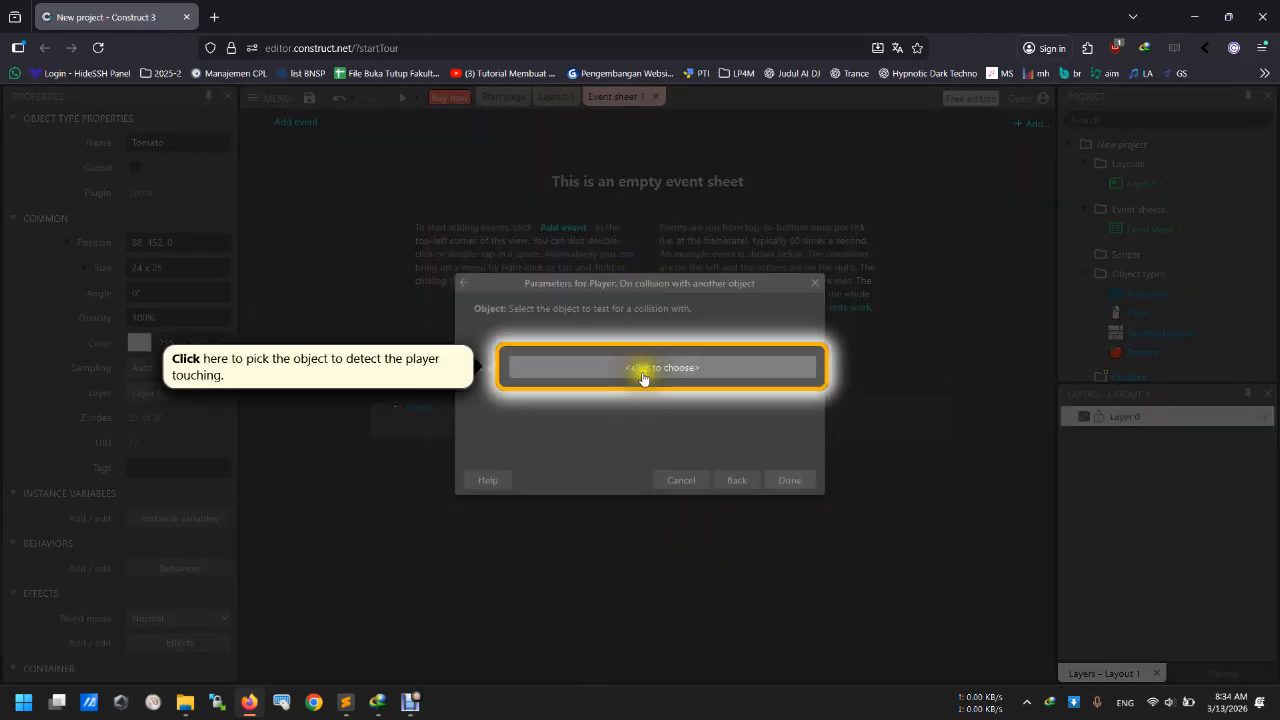
{"action": "left_click", "coordinate": [643, 372]}
{"action": "left_click", "coordinate": [493, 360]}
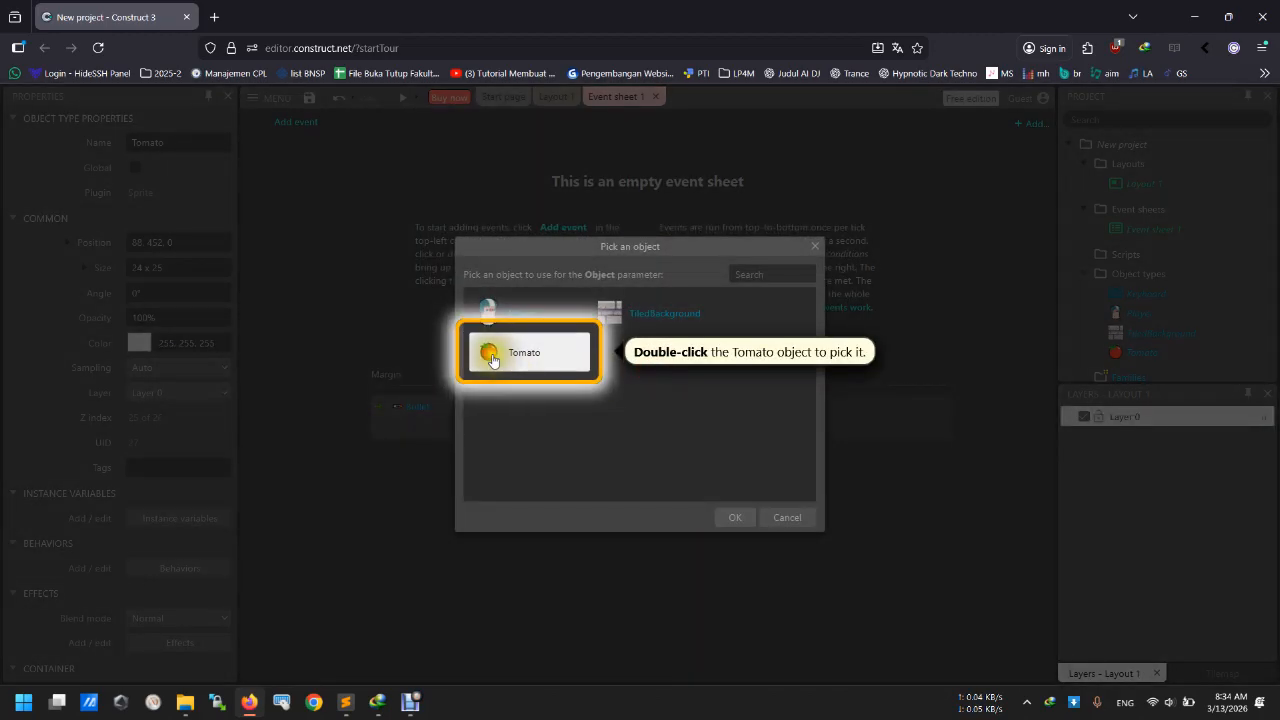
{"action": "double_click", "coordinate": [493, 360]}
{"action": "left_click", "coordinate": [789, 482]}
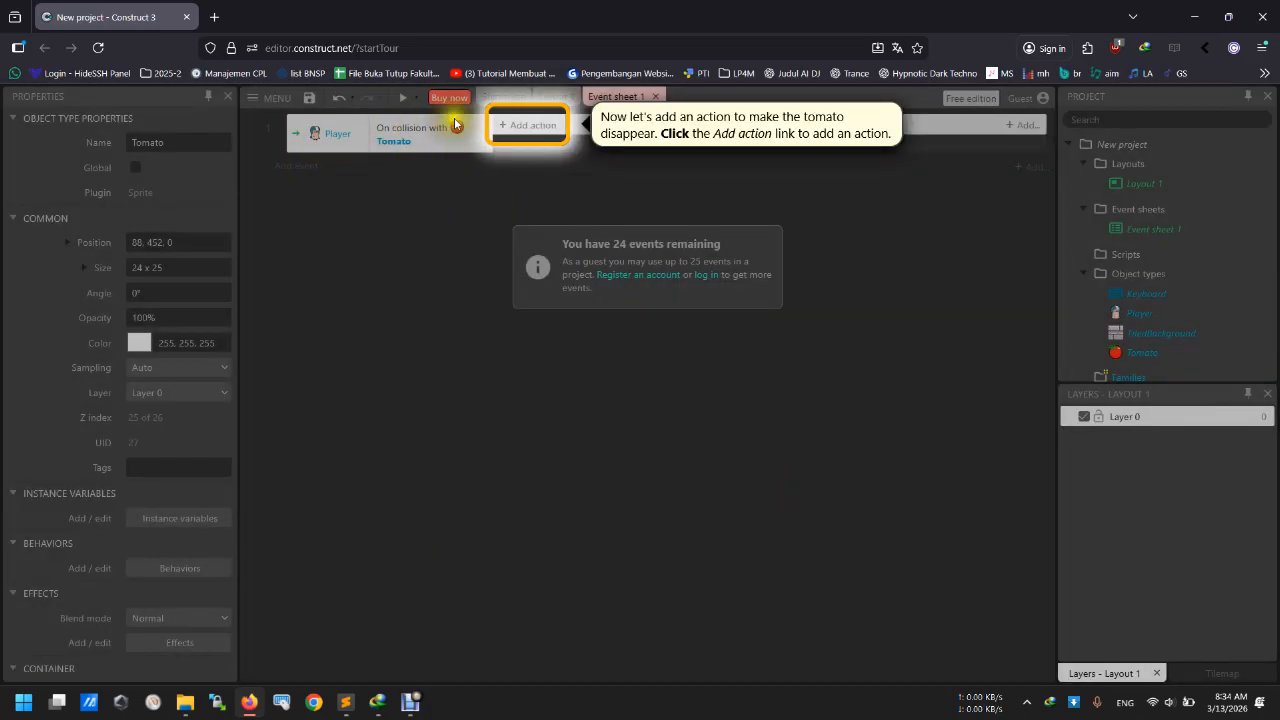
Add the Tomato Destroy action to the collision event and continue the tour.
{"action": "left_click", "coordinate": [525, 133]}
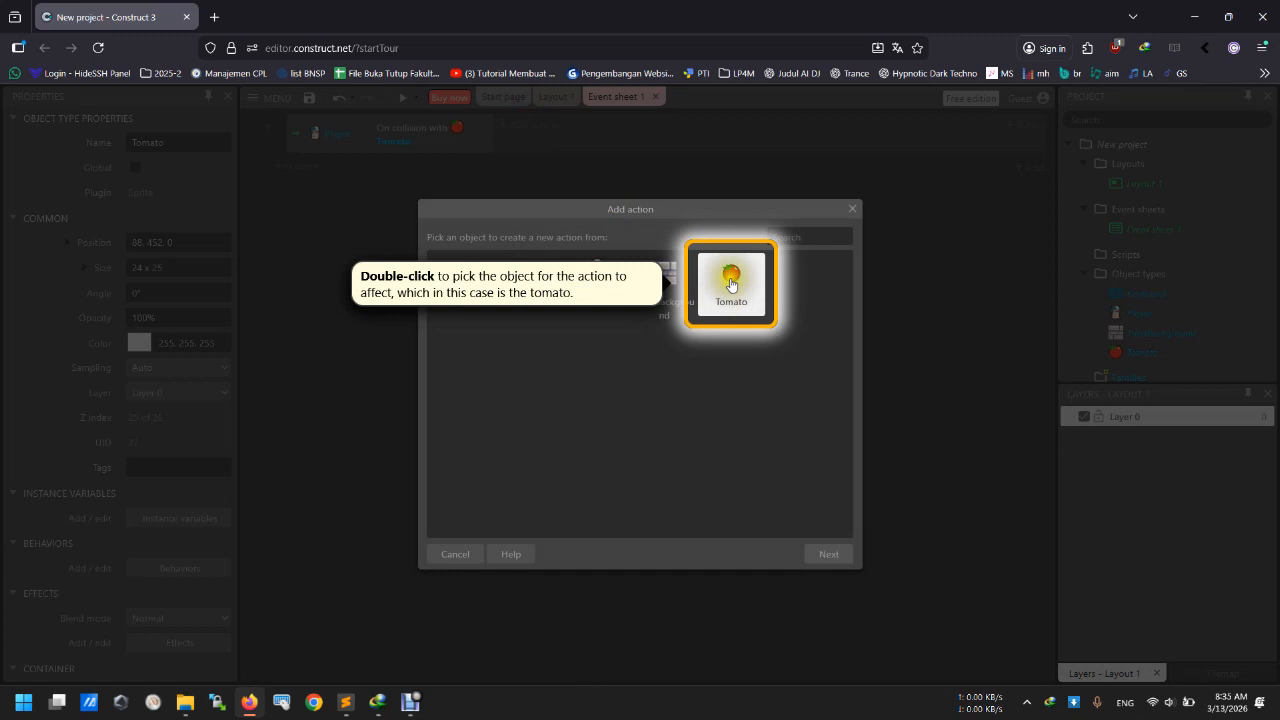
{"action": "double_click", "coordinate": [731, 285]}
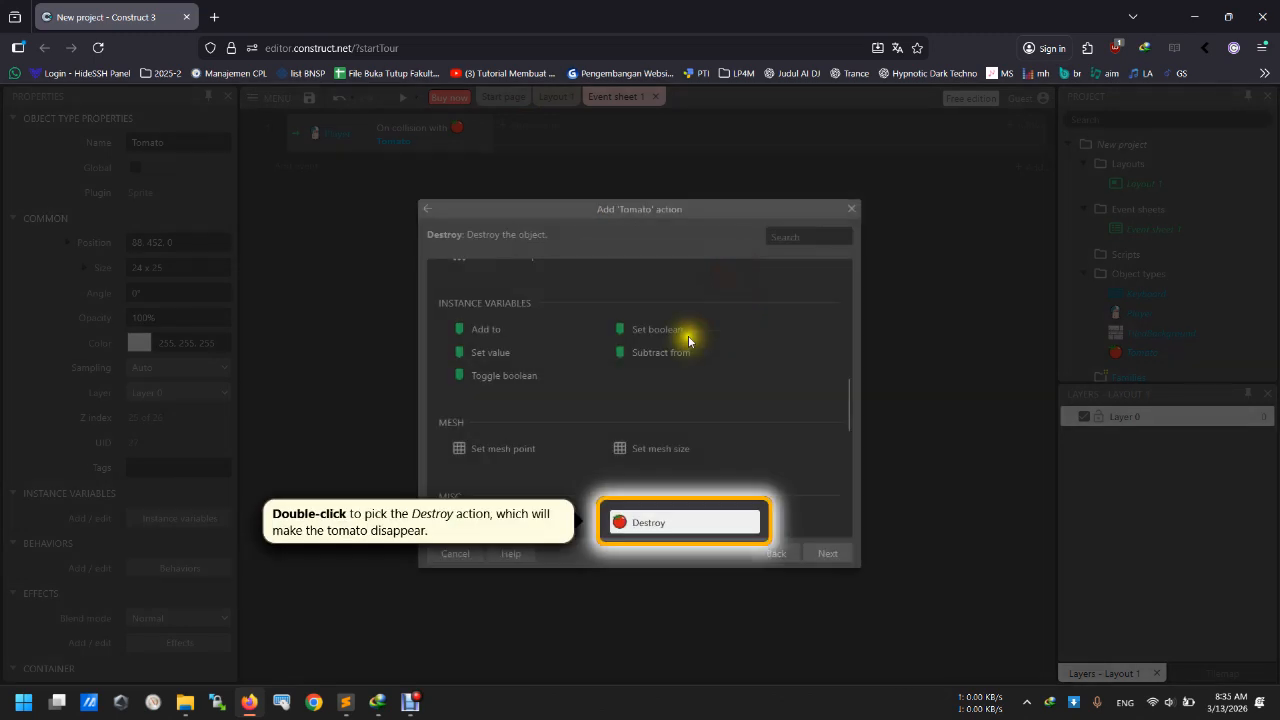
{"action": "double_click", "coordinate": [647, 522]}
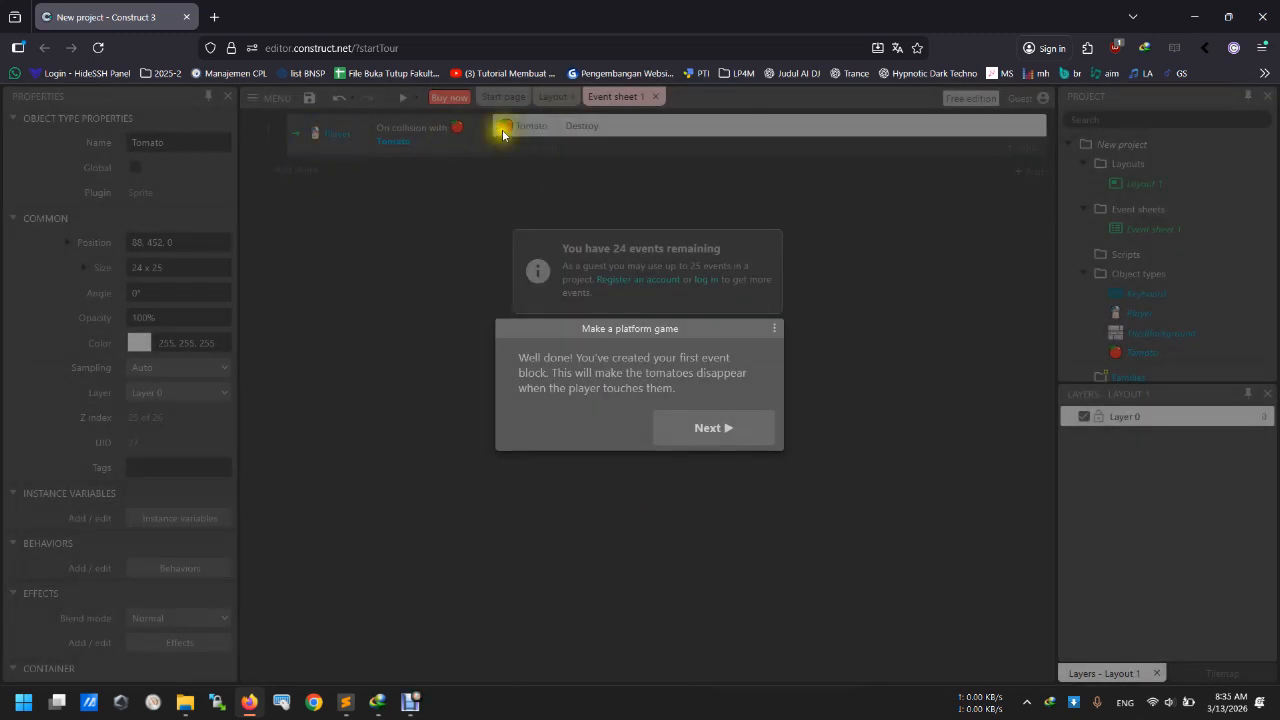
{"action": "left_click", "coordinate": [728, 450]}
{"action": "left_click", "coordinate": [722, 438]}
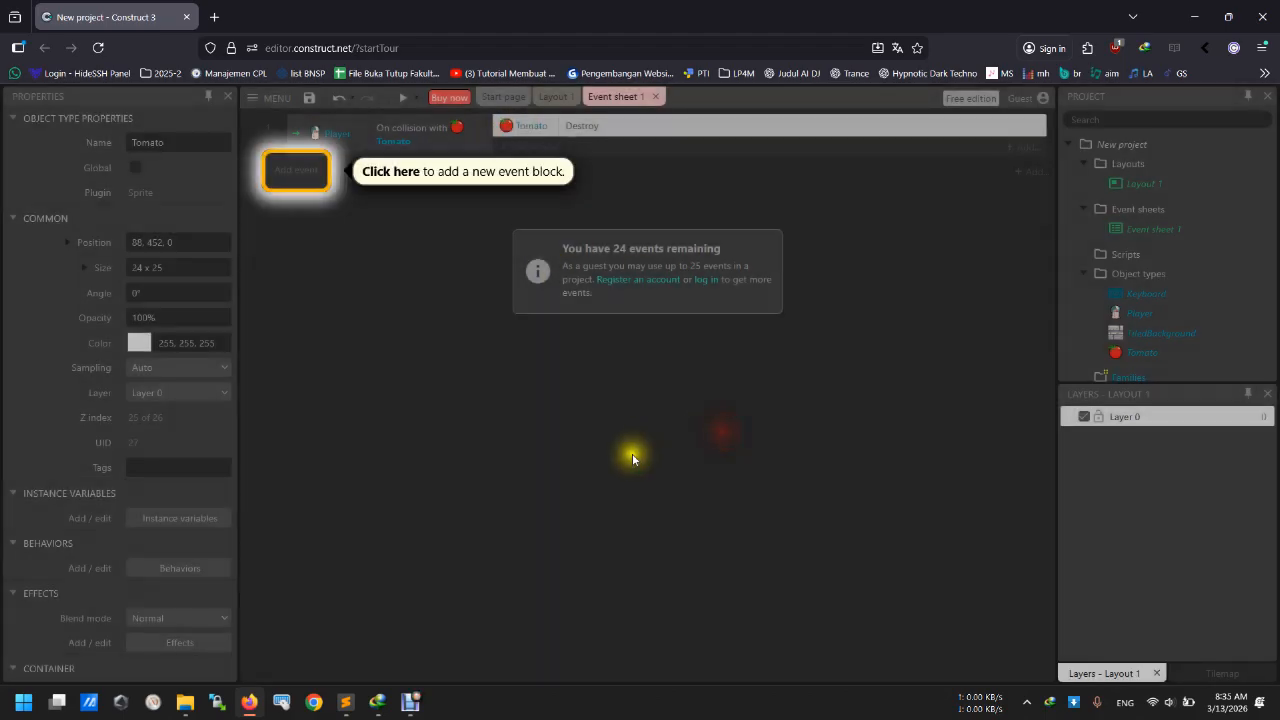
Create a second event with the Keyboard condition On key pressed, using Left arrow as the key.
{"action": "left_click", "coordinate": [299, 171]}
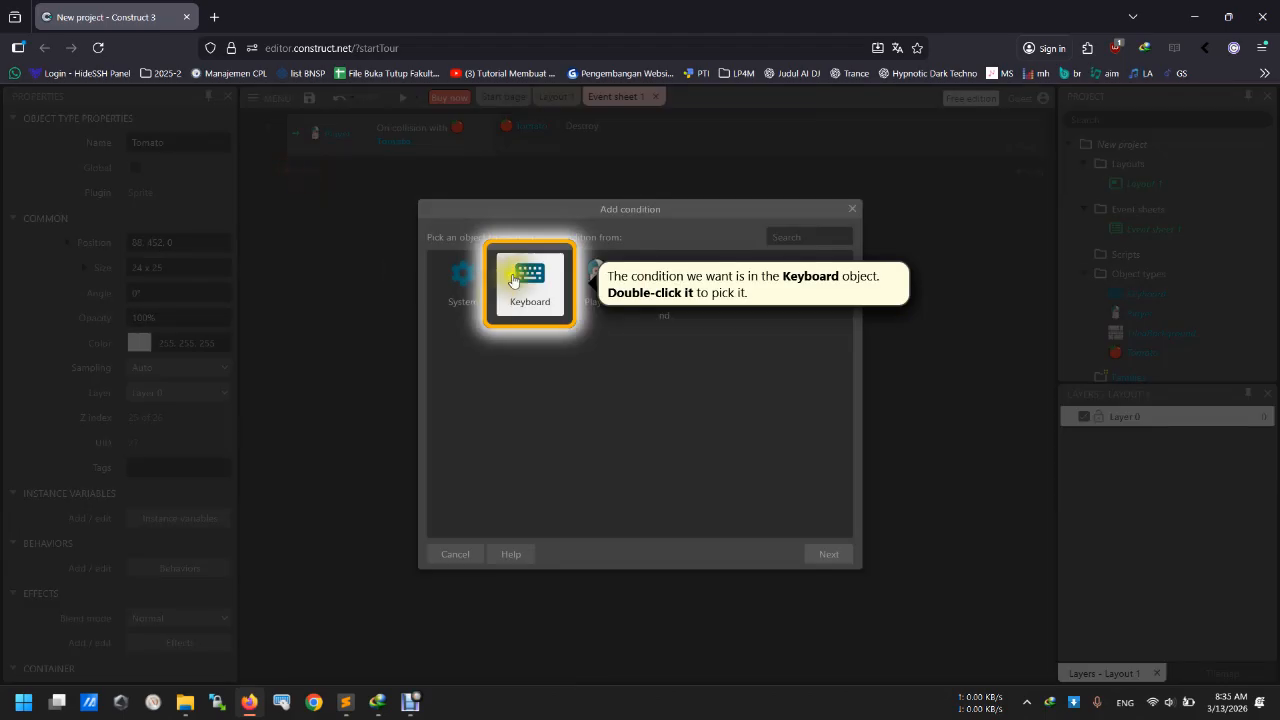
{"action": "double_click", "coordinate": [512, 281]}
{"action": "left_click", "coordinate": [689, 436]}
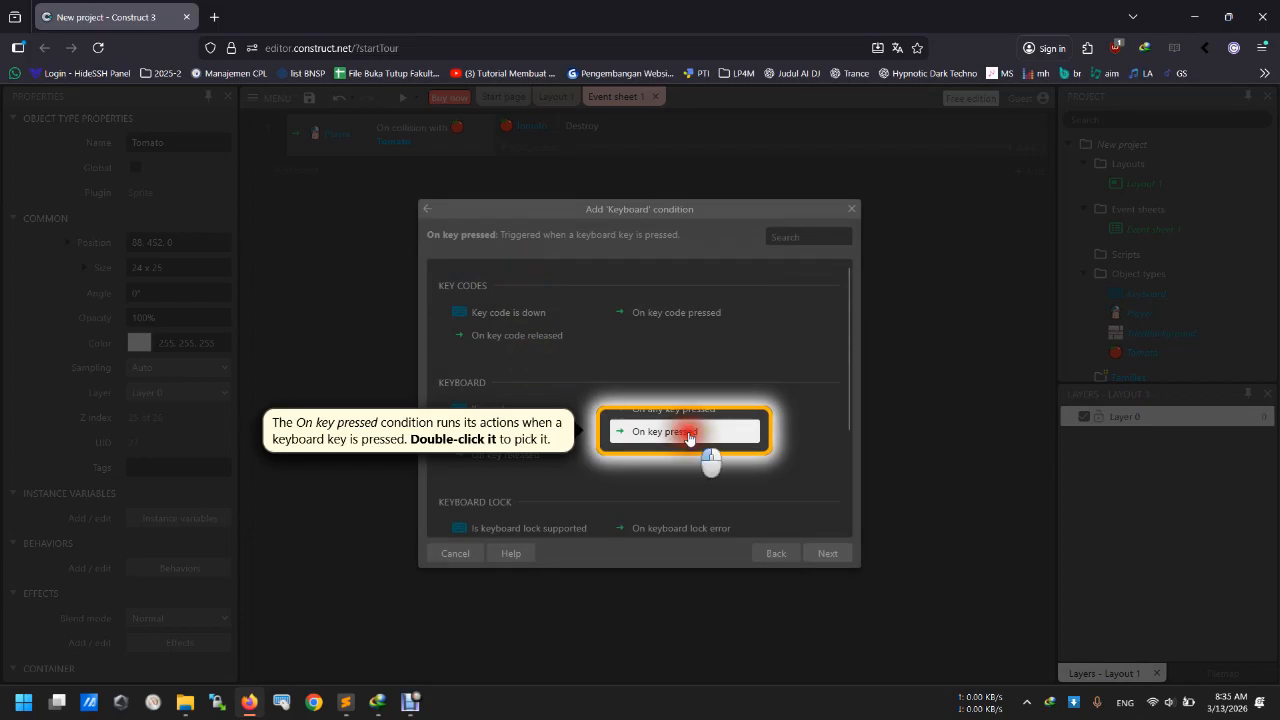
{"action": "double_click", "coordinate": [689, 436]}
{"action": "left_click", "coordinate": [645, 365]}
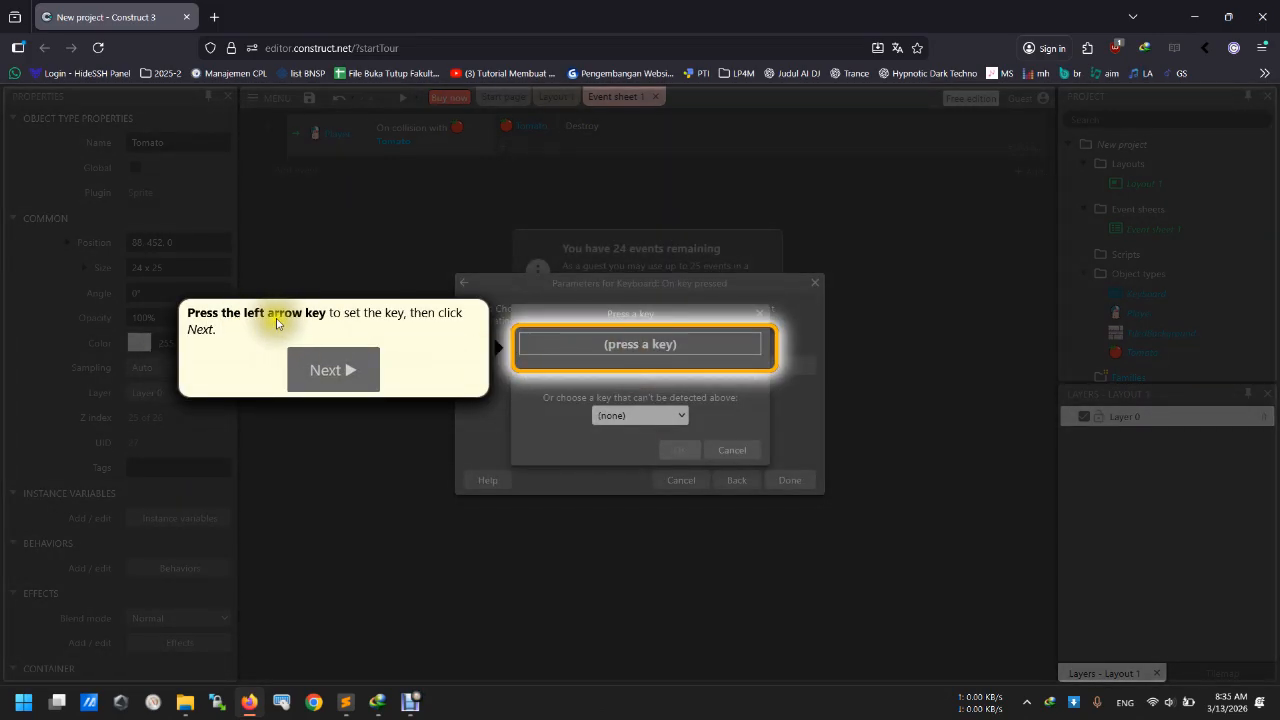
{"action": "left_click", "coordinate": [628, 345]}
{"action": "key", "text": "Left"}
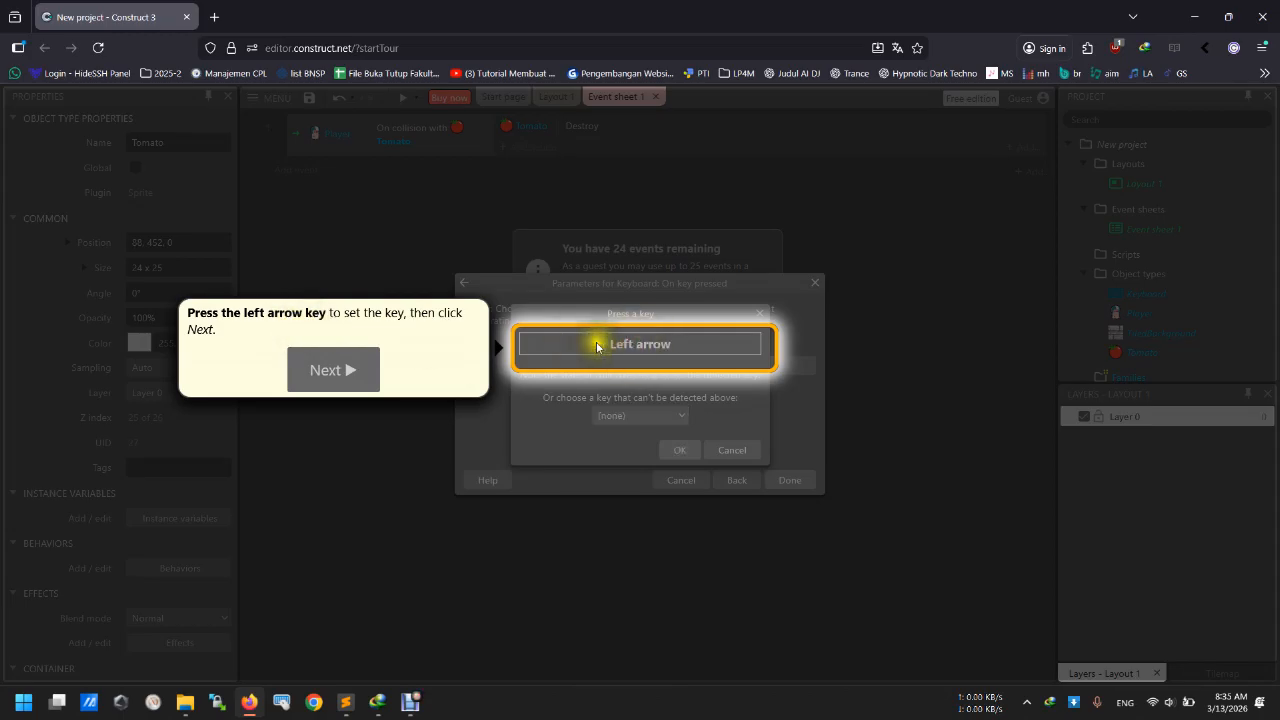
{"action": "left_click", "coordinate": [616, 347]}
{"action": "key", "text": "Right"}
{"action": "key", "text": "Left"}
{"action": "left_click", "coordinate": [330, 368]}
{"action": "left_click", "coordinate": [680, 450]}
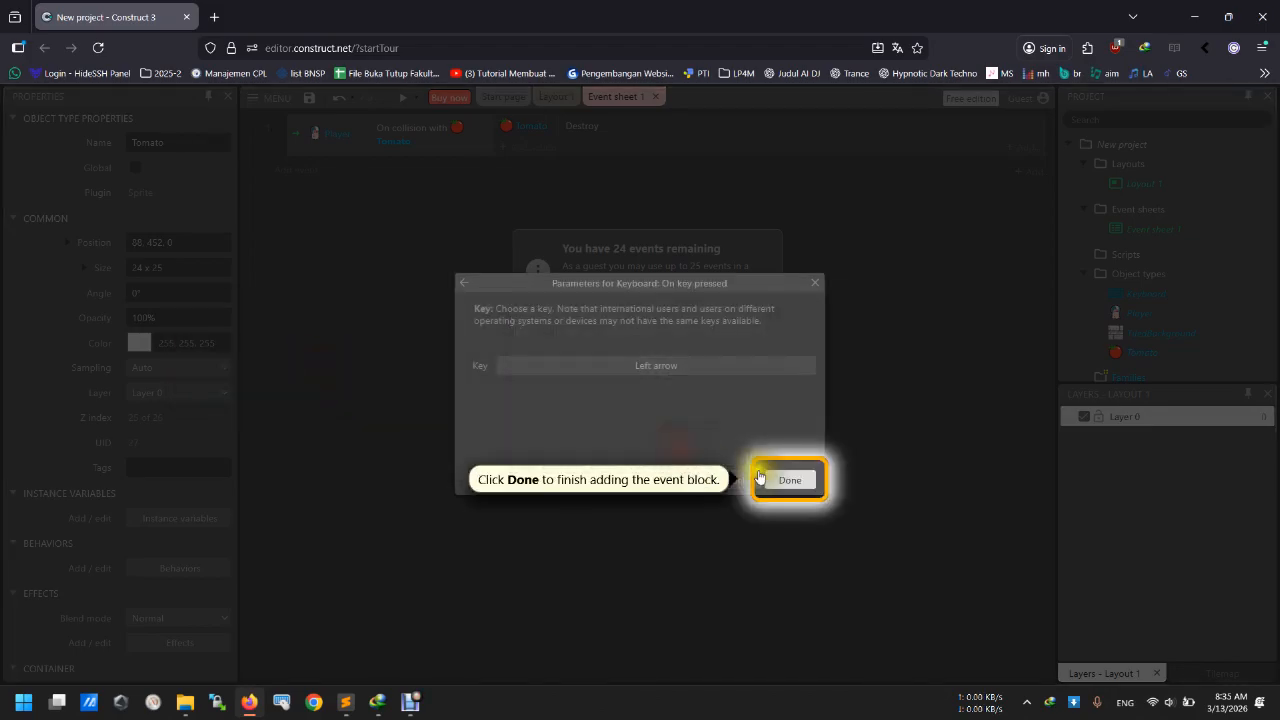
{"action": "left_click", "coordinate": [789, 480]}
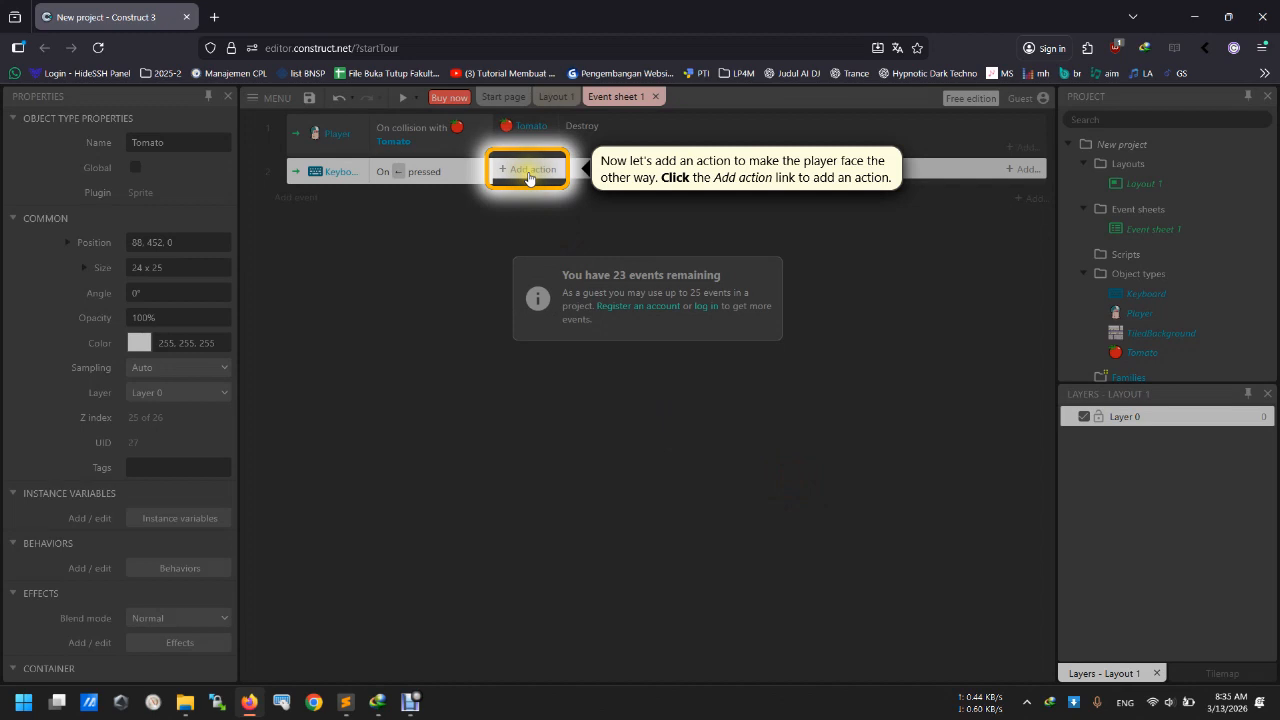
Add the Player Set mirrored action with state Mirrored to the Left arrow event and continue the tour.
{"action": "left_click", "coordinate": [529, 172]}
{"action": "double_click", "coordinate": [597, 285]}
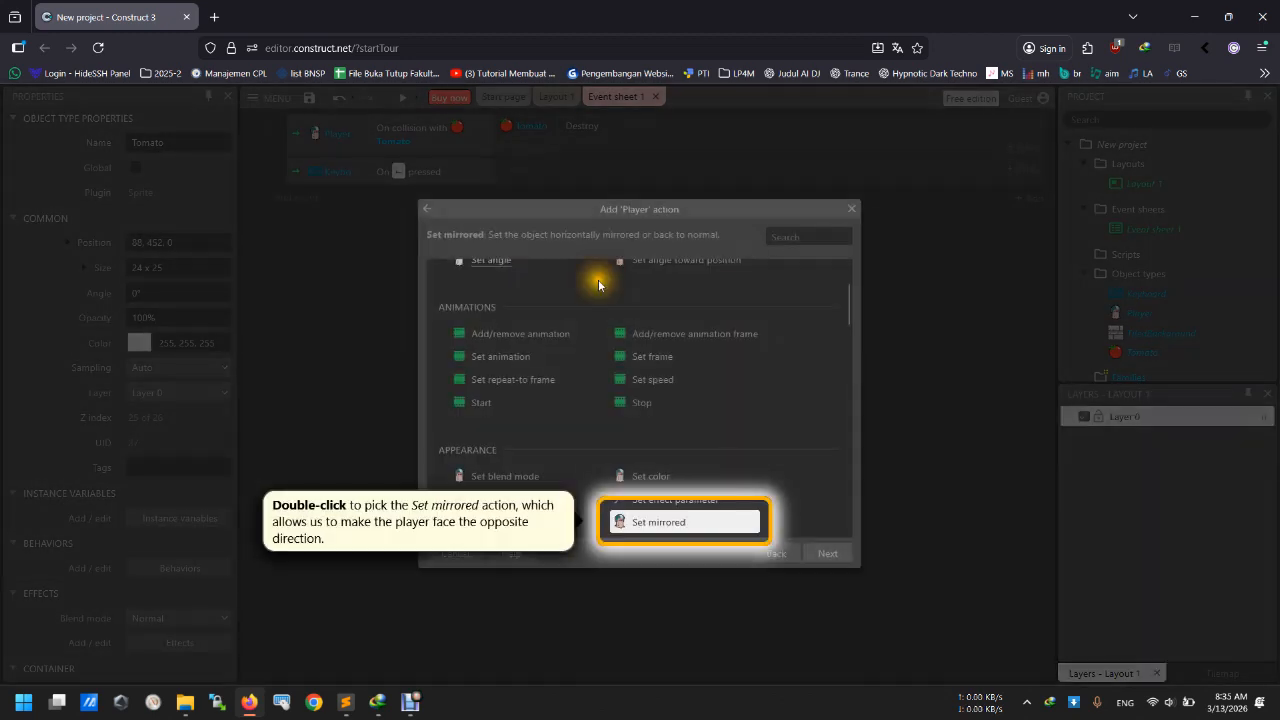
{"action": "double_click", "coordinate": [641, 540]}
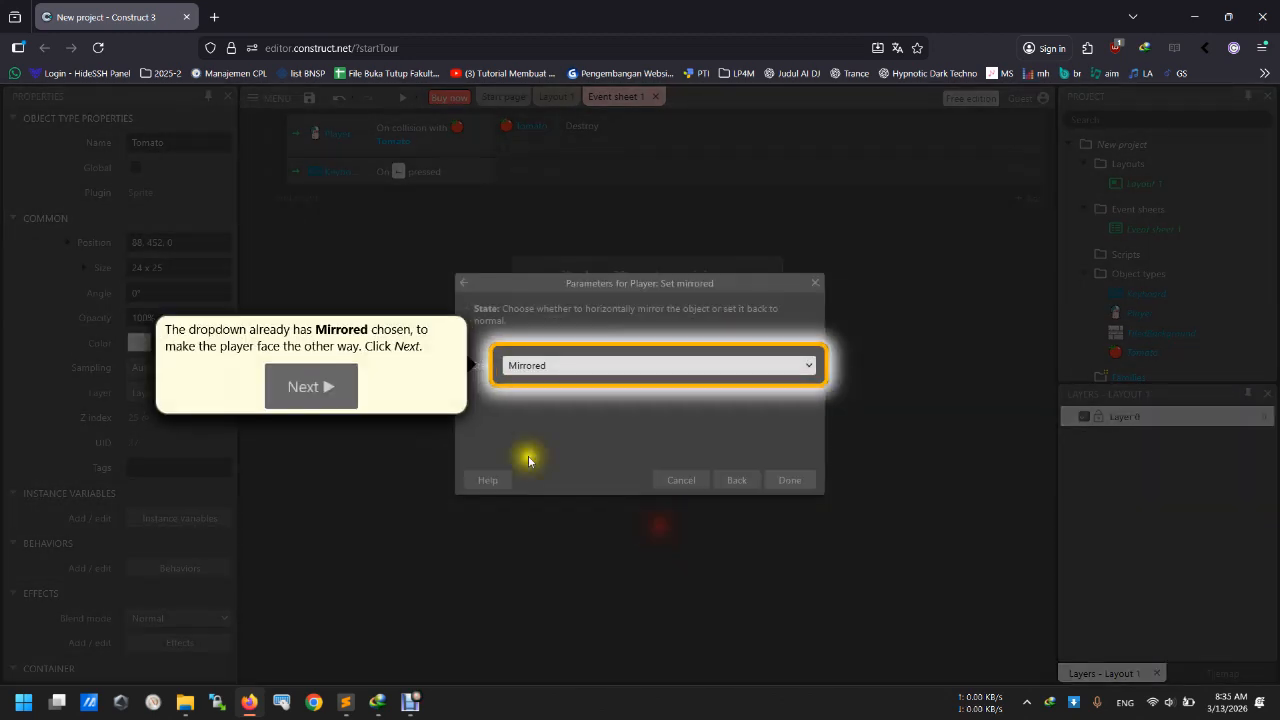
{"action": "left_click", "coordinate": [560, 367]}
{"action": "left_click", "coordinate": [560, 367]}
{"action": "left_click", "coordinate": [301, 403]}
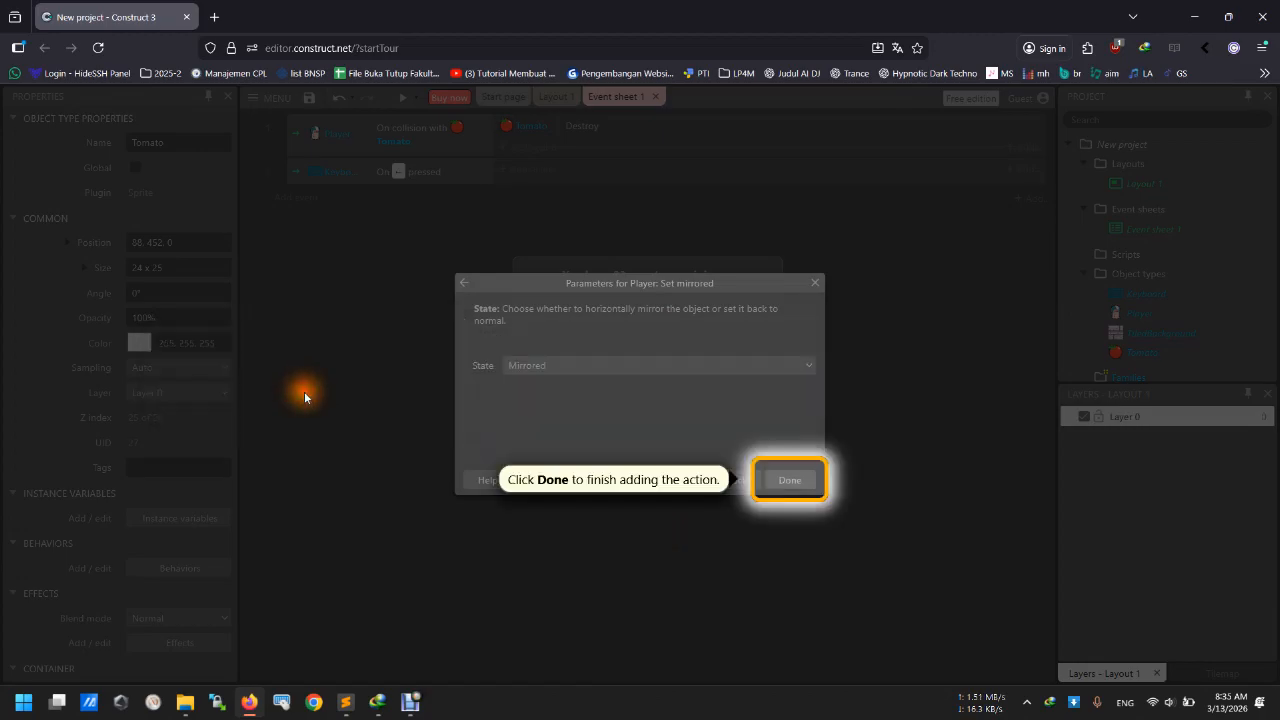
{"action": "left_click", "coordinate": [795, 482]}
{"action": "left_click", "coordinate": [720, 447]}
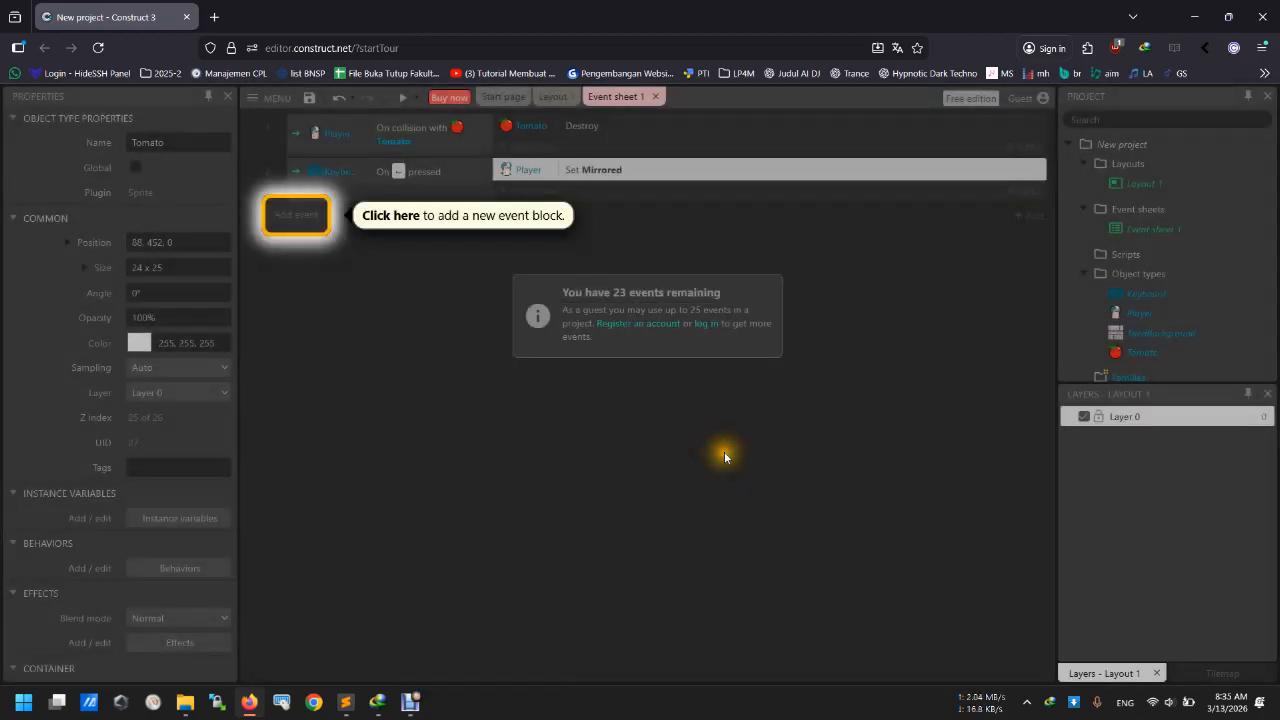
Create a third event with the Keyboard condition On key pressed, using Right arrow as the key.
{"action": "left_click", "coordinate": [298, 219]}
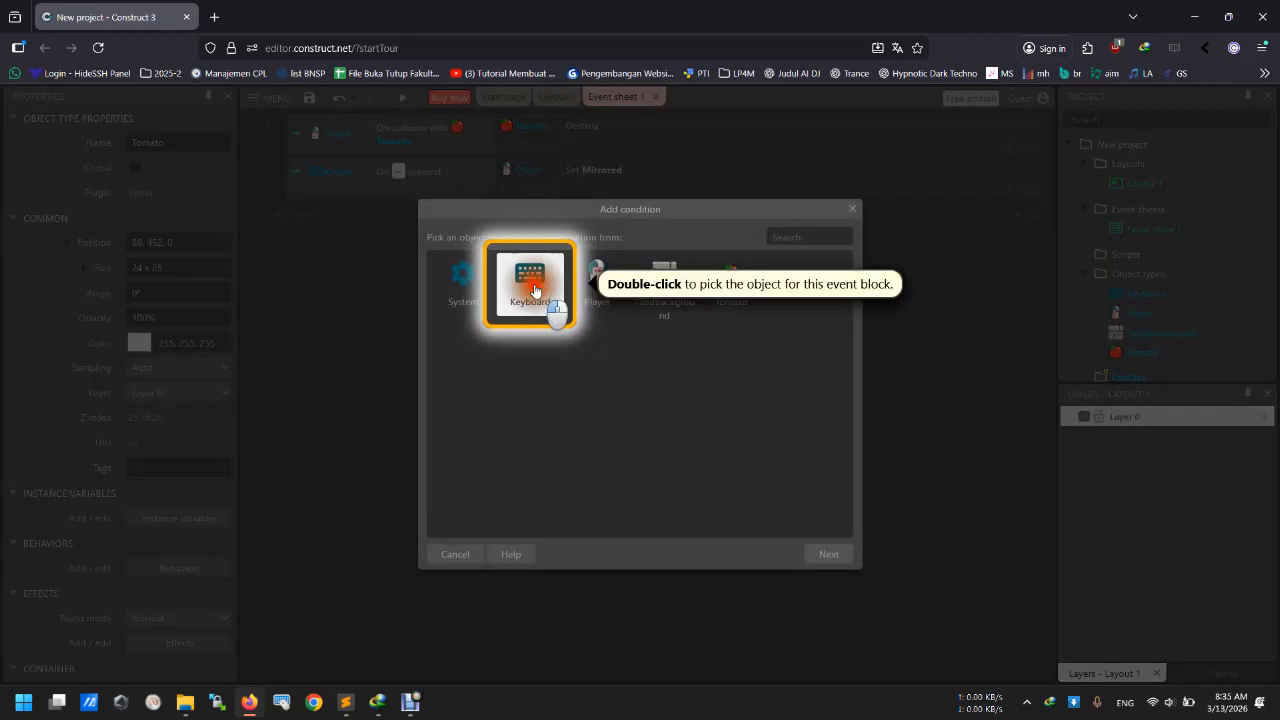
{"action": "double_click", "coordinate": [548, 316]}
{"action": "double_click", "coordinate": [669, 436]}
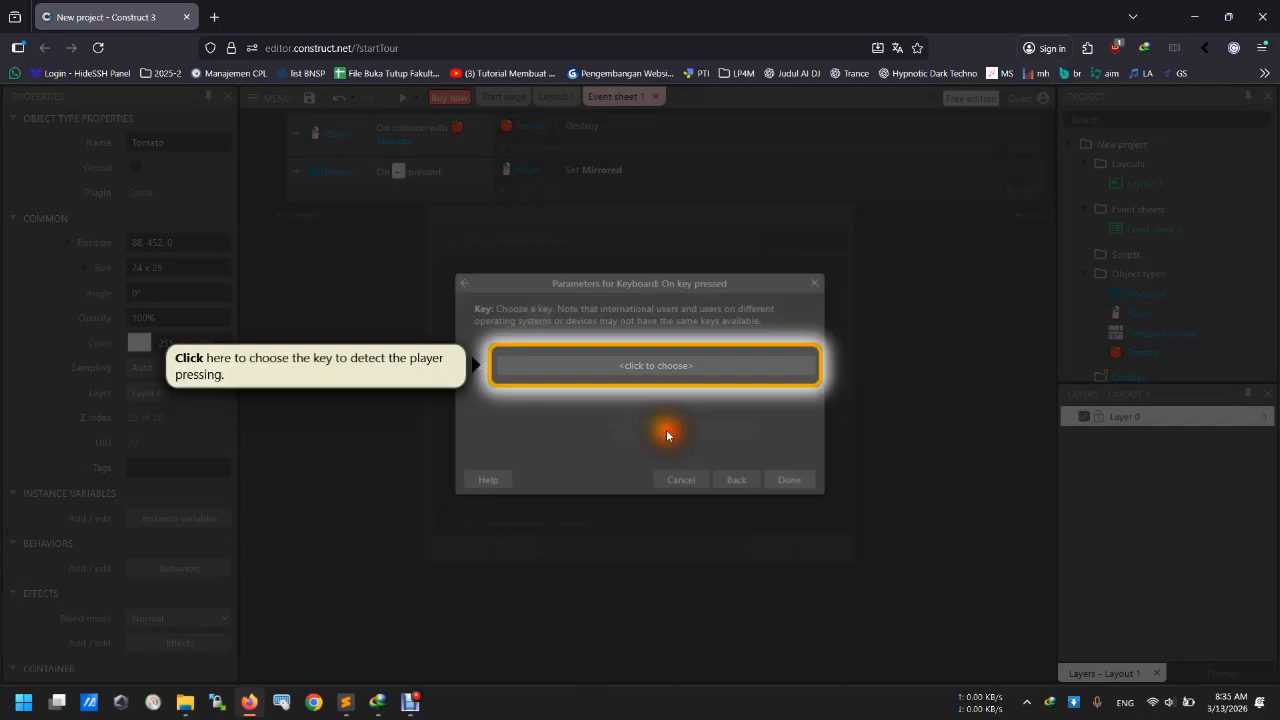
{"action": "left_click", "coordinate": [609, 365]}
{"action": "key", "text": "Right"}
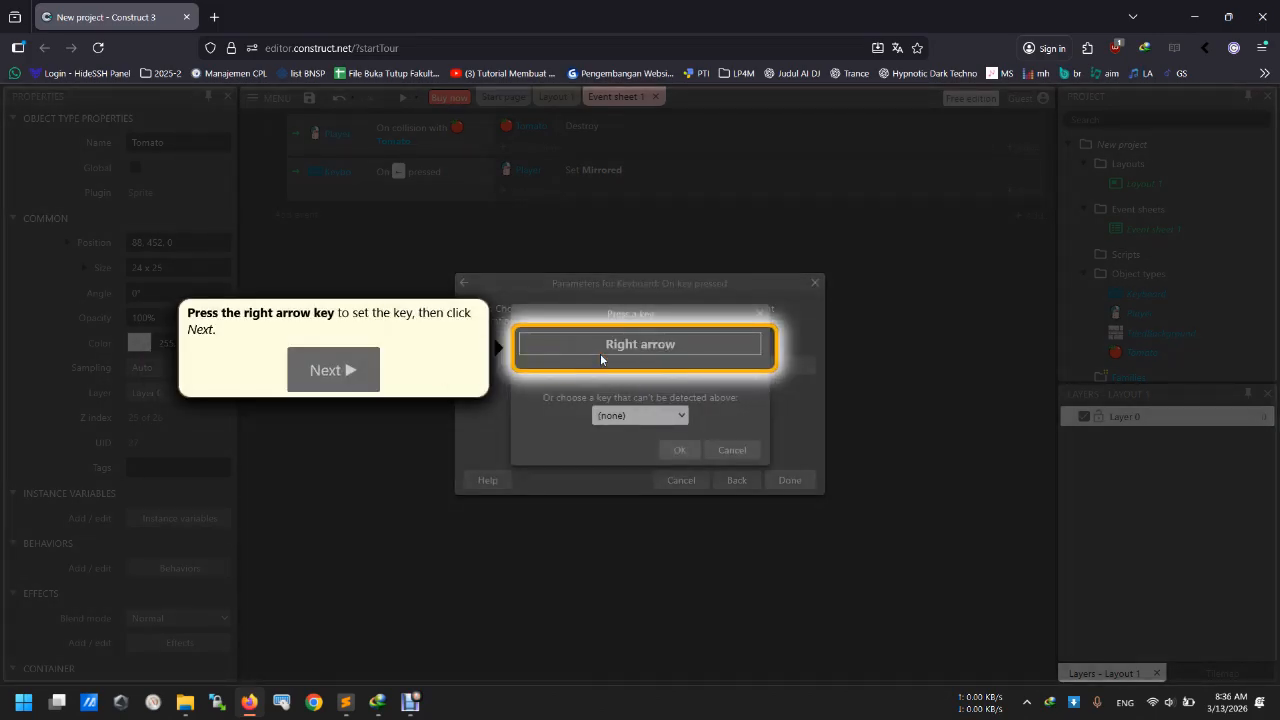
{"action": "left_click", "coordinate": [330, 372]}
{"action": "left_click", "coordinate": [680, 450]}
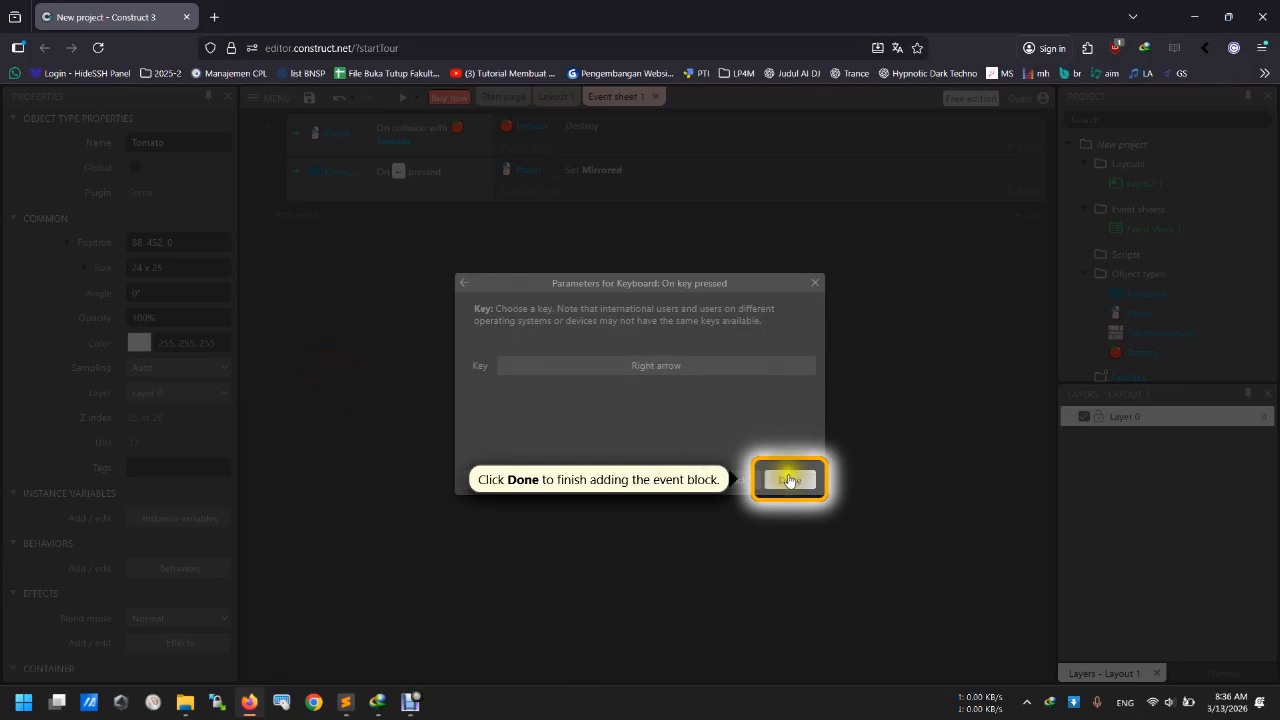
{"action": "left_click", "coordinate": [790, 480]}
Add the Player Set mirrored action with state Not mirrored to the Right arrow event and continue the tour.
{"action": "left_click", "coordinate": [528, 213]}
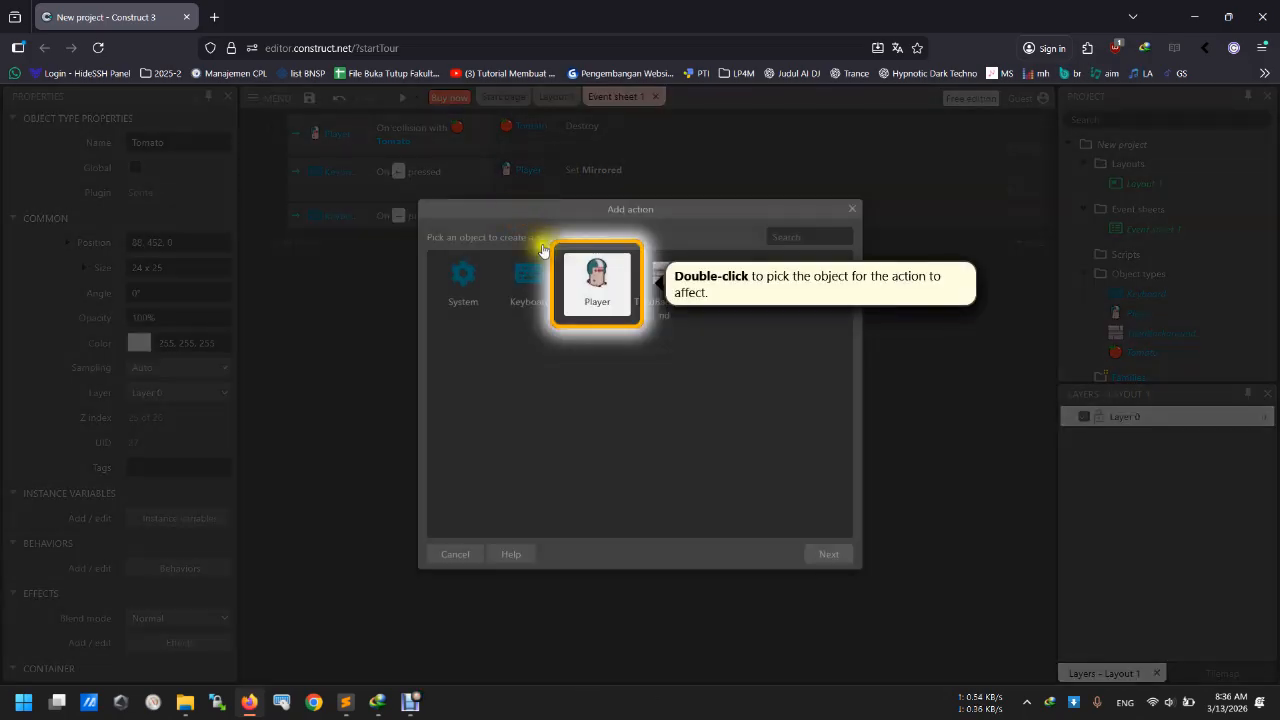
{"action": "left_click", "coordinate": [590, 275]}
{"action": "double_click", "coordinate": [590, 275]}
{"action": "double_click", "coordinate": [688, 524]}
{"action": "left_click", "coordinate": [542, 366]}
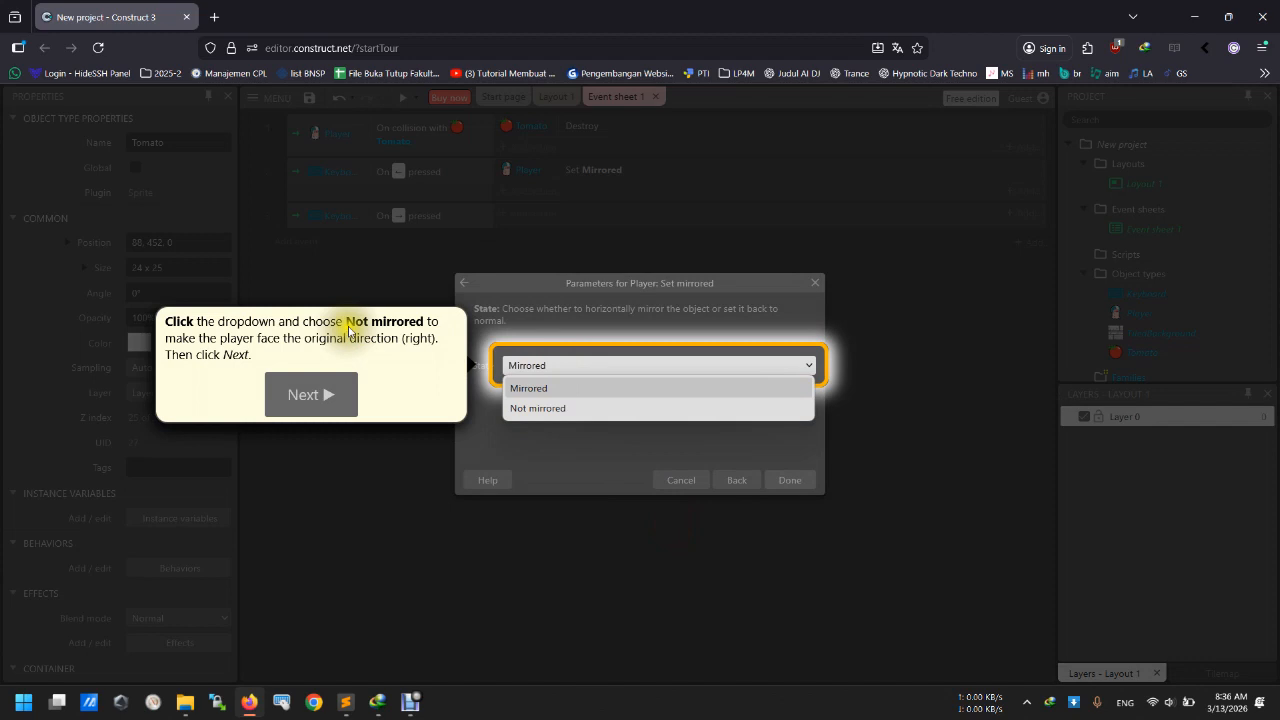
{"action": "left_click", "coordinate": [541, 408]}
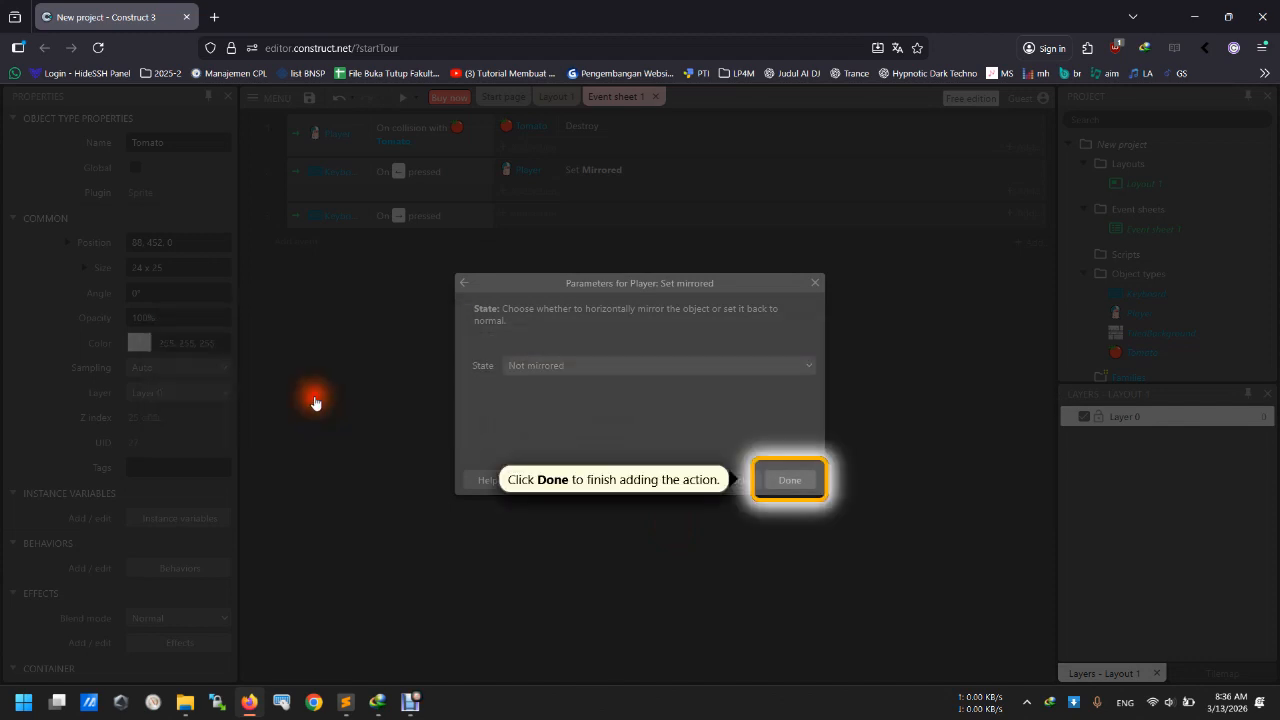
{"action": "left_click", "coordinate": [785, 480]}
{"action": "left_click", "coordinate": [728, 448]}
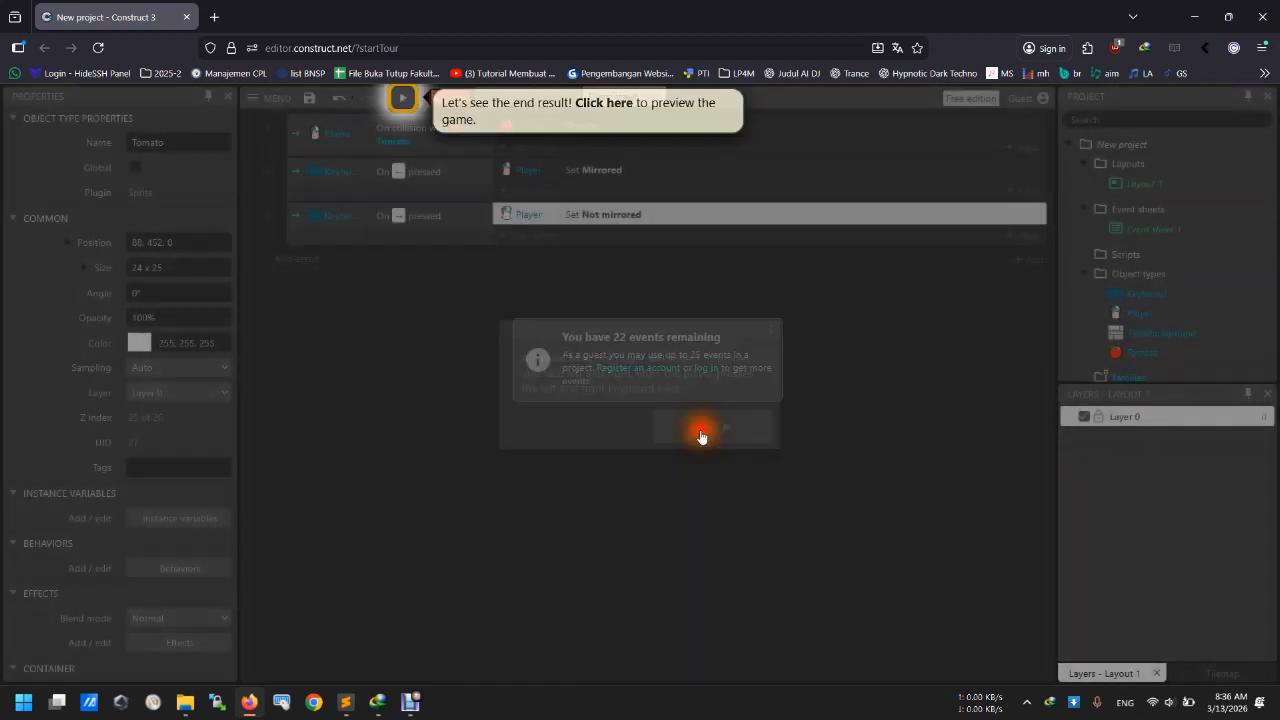
Preview the game, test the player's turning, jumping and tomato collecting, then close the preview and finish the guided tour.
{"action": "left_click", "coordinate": [402, 97]}
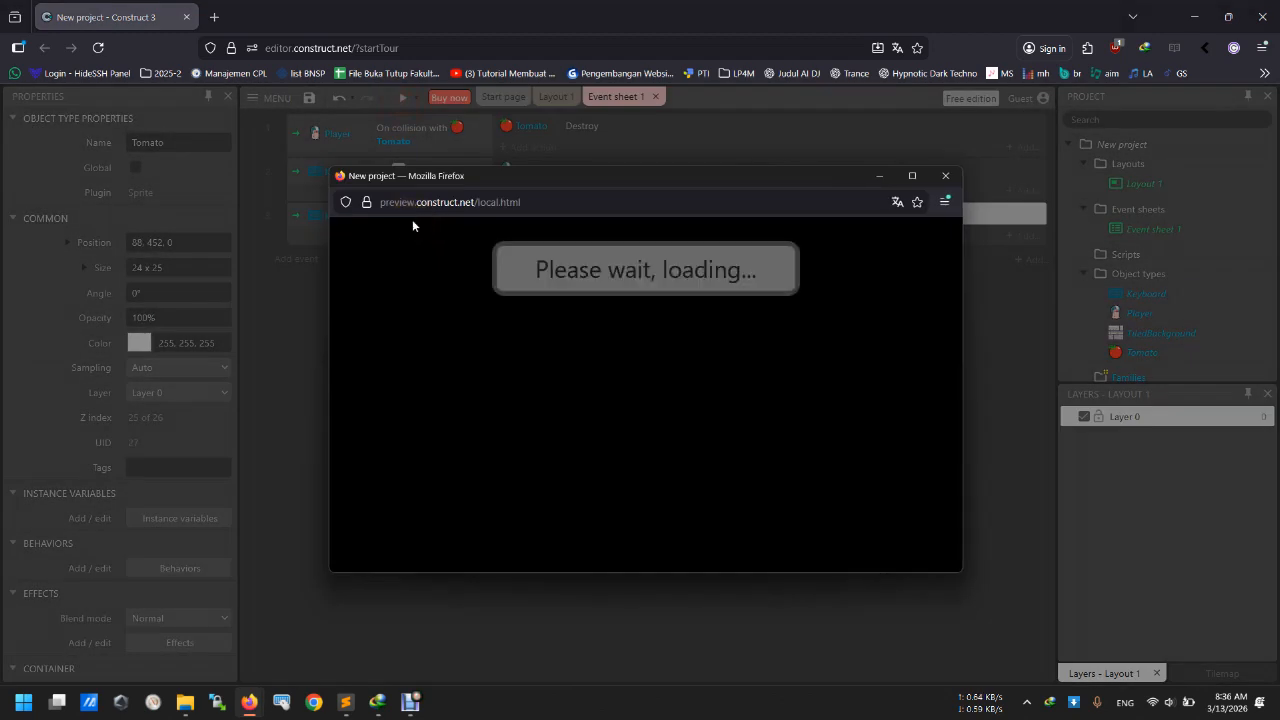
{"action": "key", "text": "Right"}
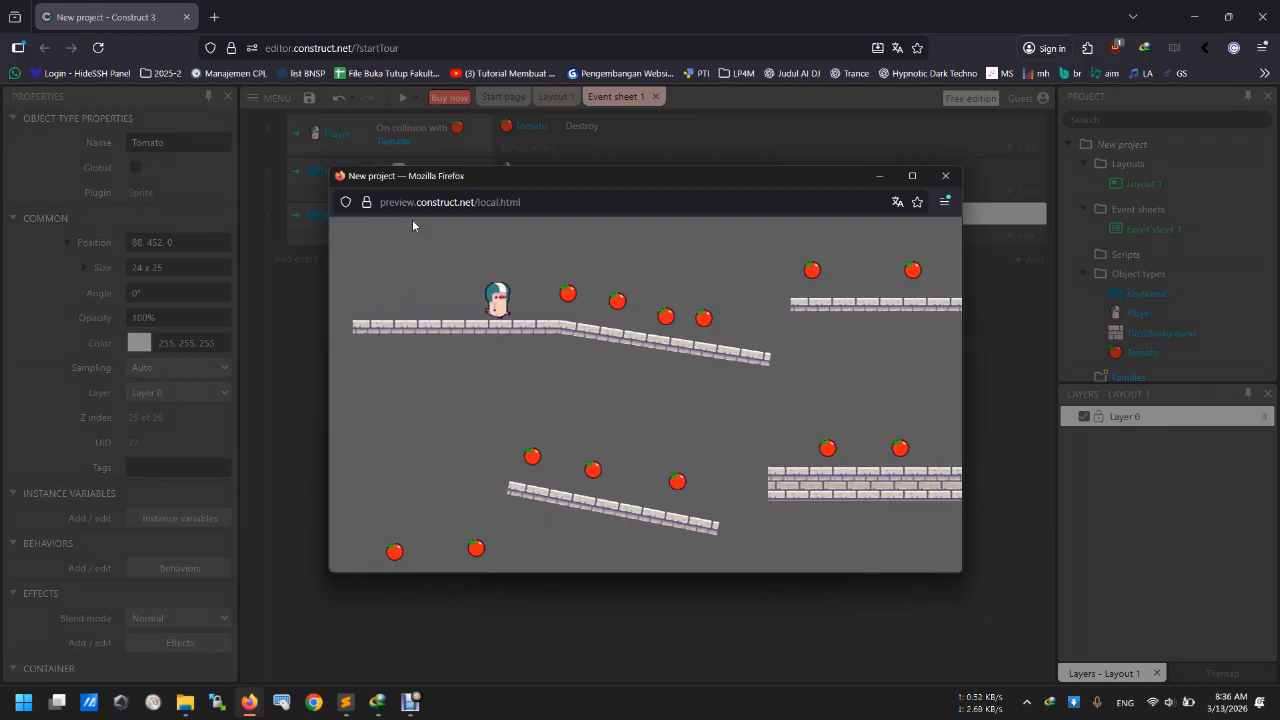
{"action": "key", "text": "Left"}
{"action": "key", "text": "Right"}
{"action": "key", "text": "Left"}
{"action": "key", "text": "Right"}
{"action": "key", "text": "Left"}
{"action": "key", "text": "Right"}
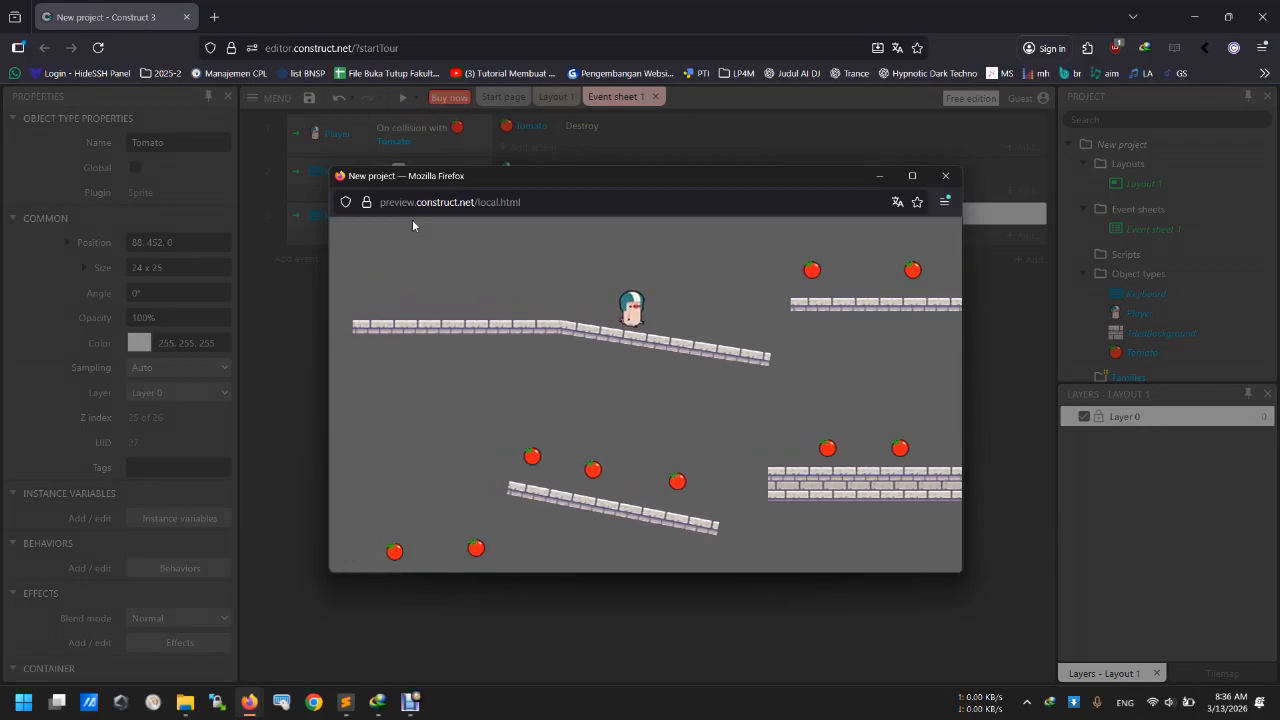
{"action": "key", "text": "Up"}
{"action": "key", "text": "Right"}
{"action": "key", "text": "Left"}
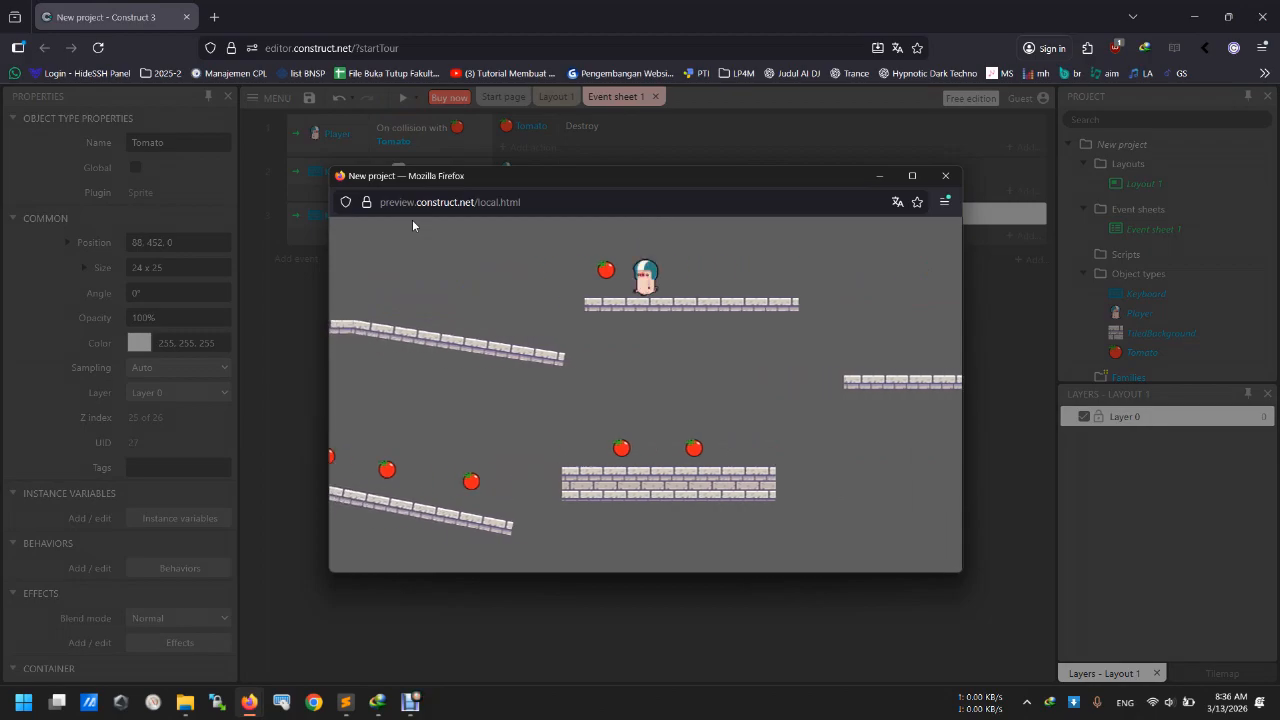
{"action": "key", "text": "Right"}
{"action": "key", "text": "Left"}
{"action": "key", "text": "Up"}
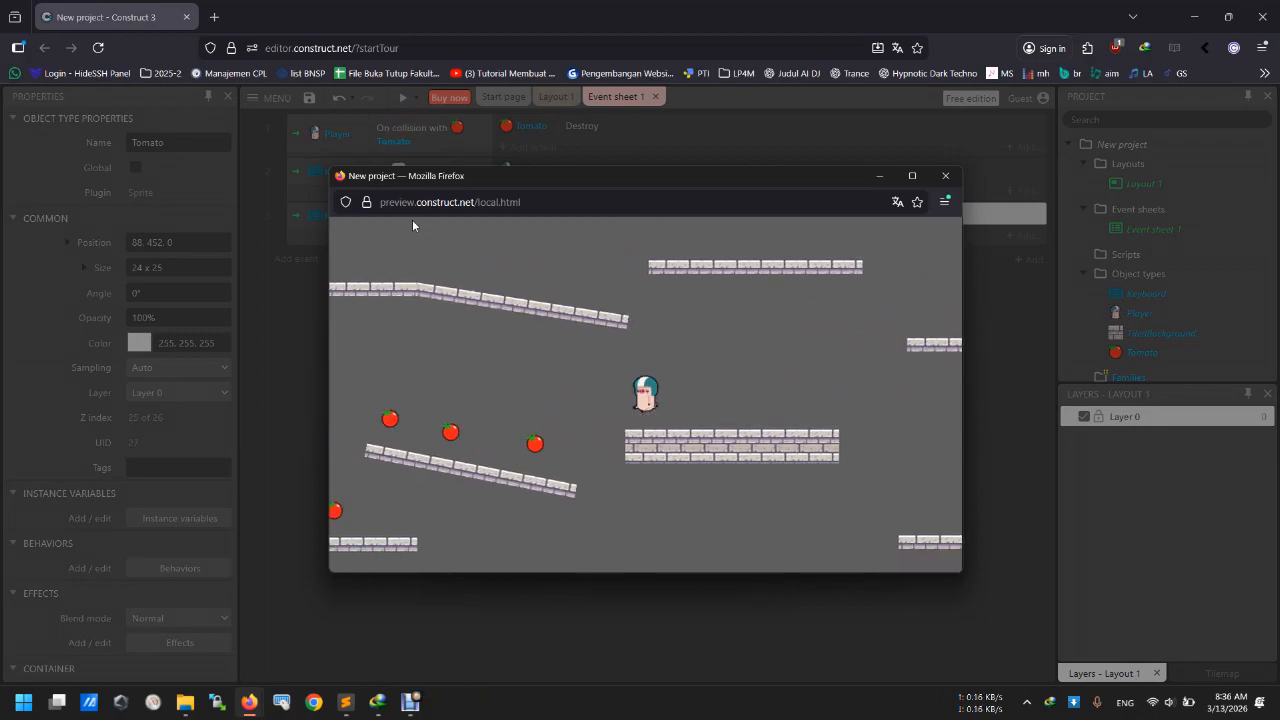
{"action": "key", "text": "Right"}
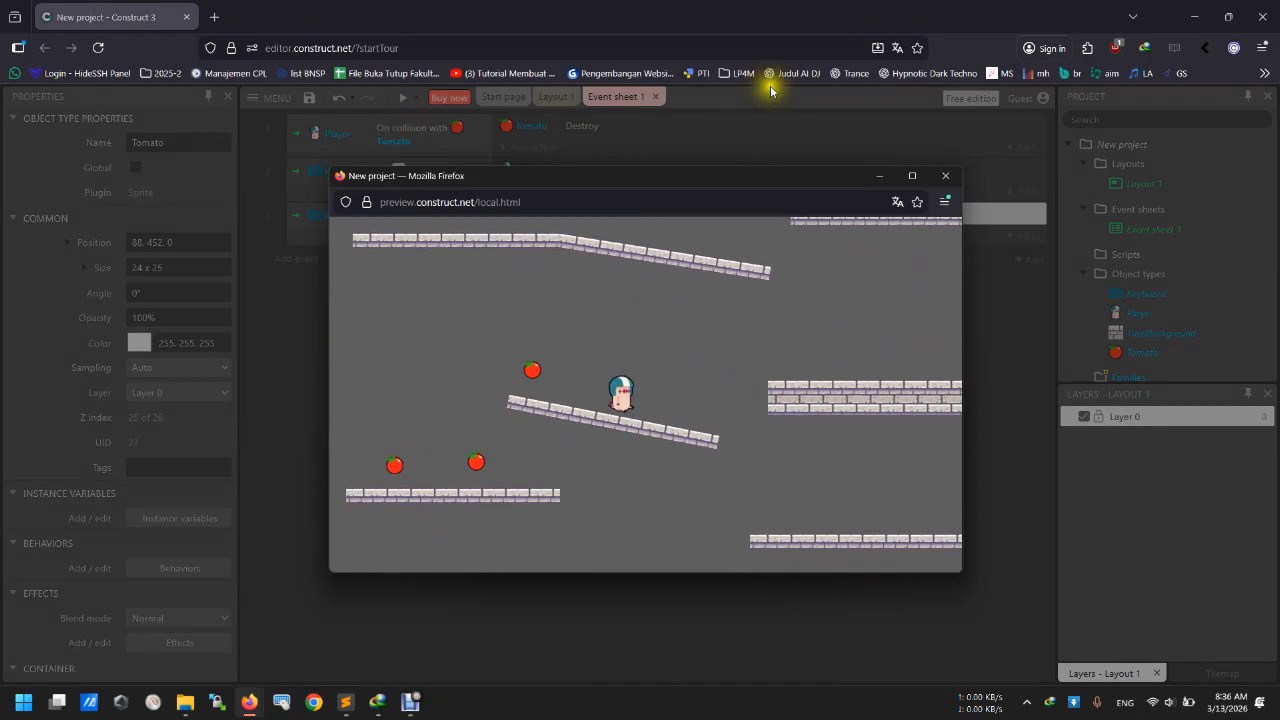
{"action": "left_click", "coordinate": [937, 177]}
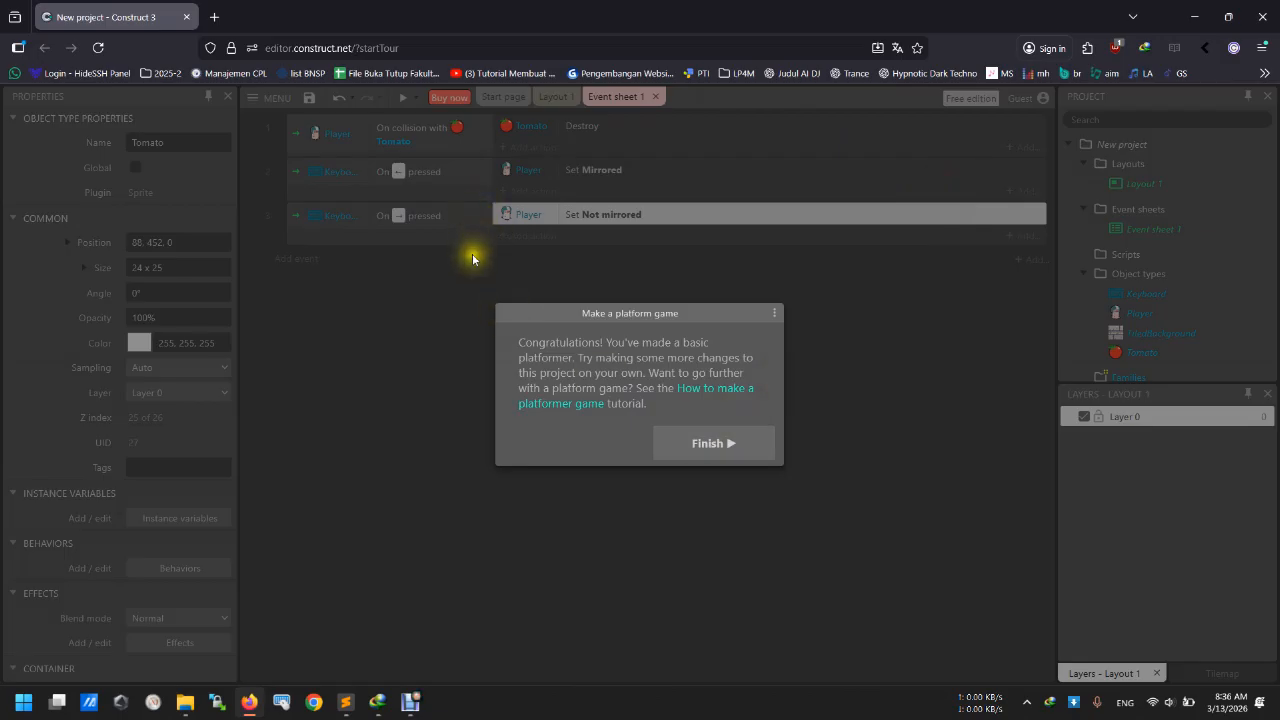
{"action": "left_click", "coordinate": [650, 430]}
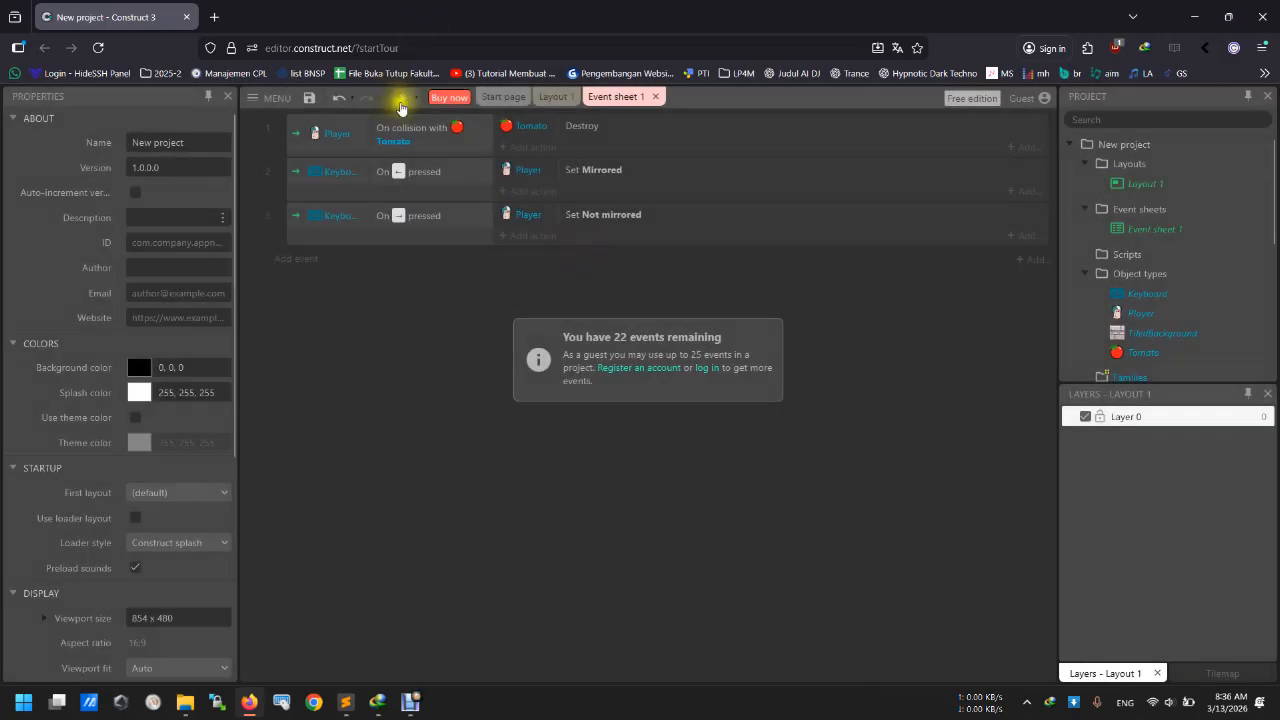
Preview the game again, moving and jumping the player across the platforms to collect the tomatoes, and close the preview.
{"action": "left_click", "coordinate": [401, 99]}
{"action": "left_click", "coordinate": [500, 310]}
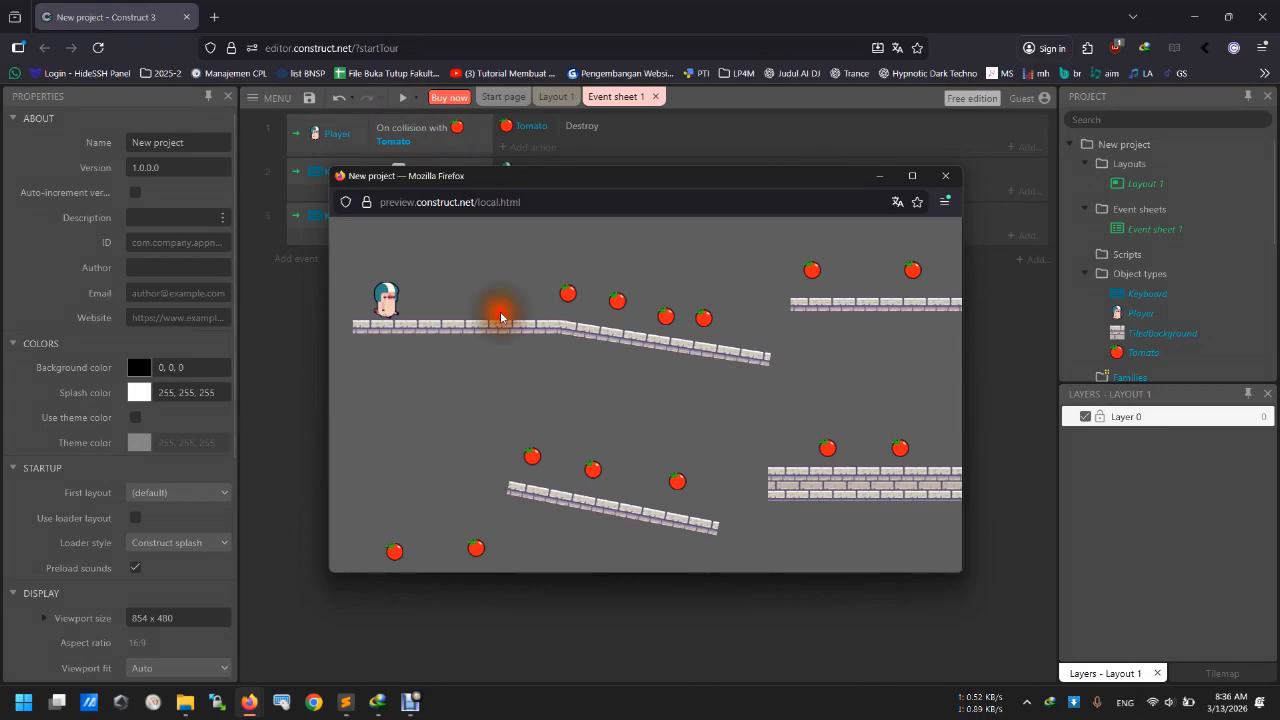
{"action": "key", "text": "Right"}
{"action": "key", "text": "Right"}
{"action": "key", "text": "Up"}
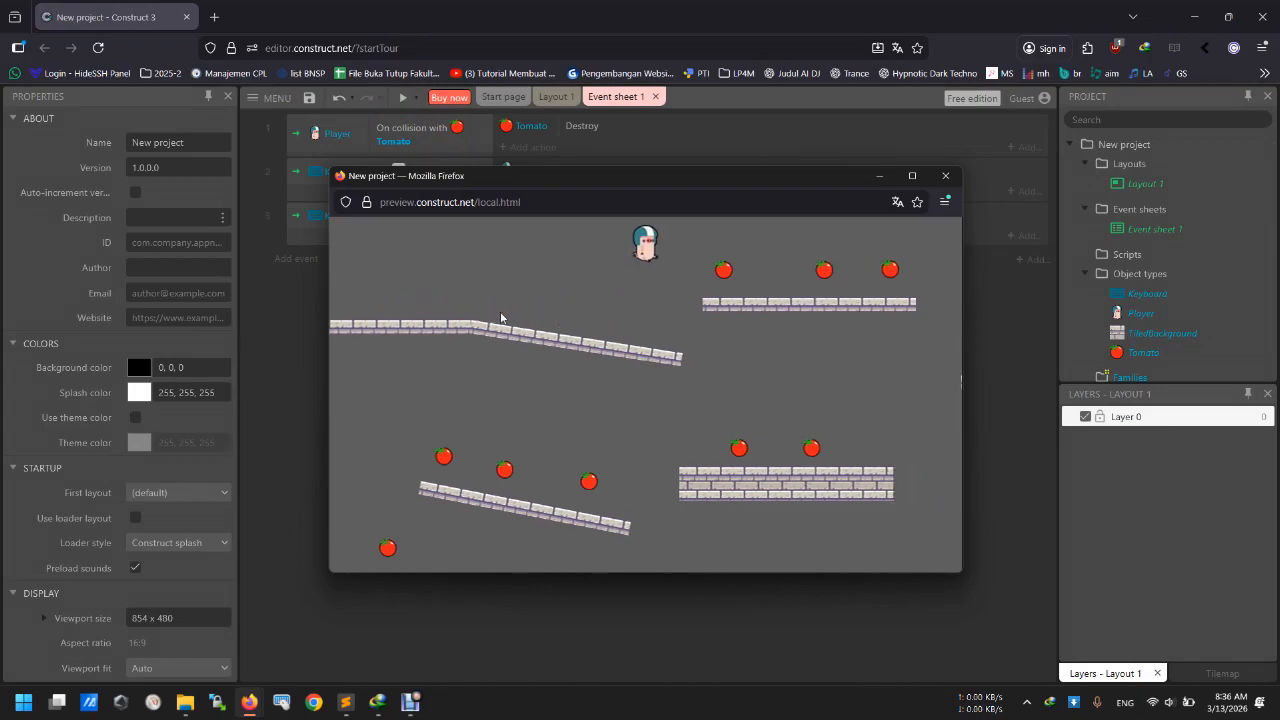
{"action": "key", "text": "Left"}
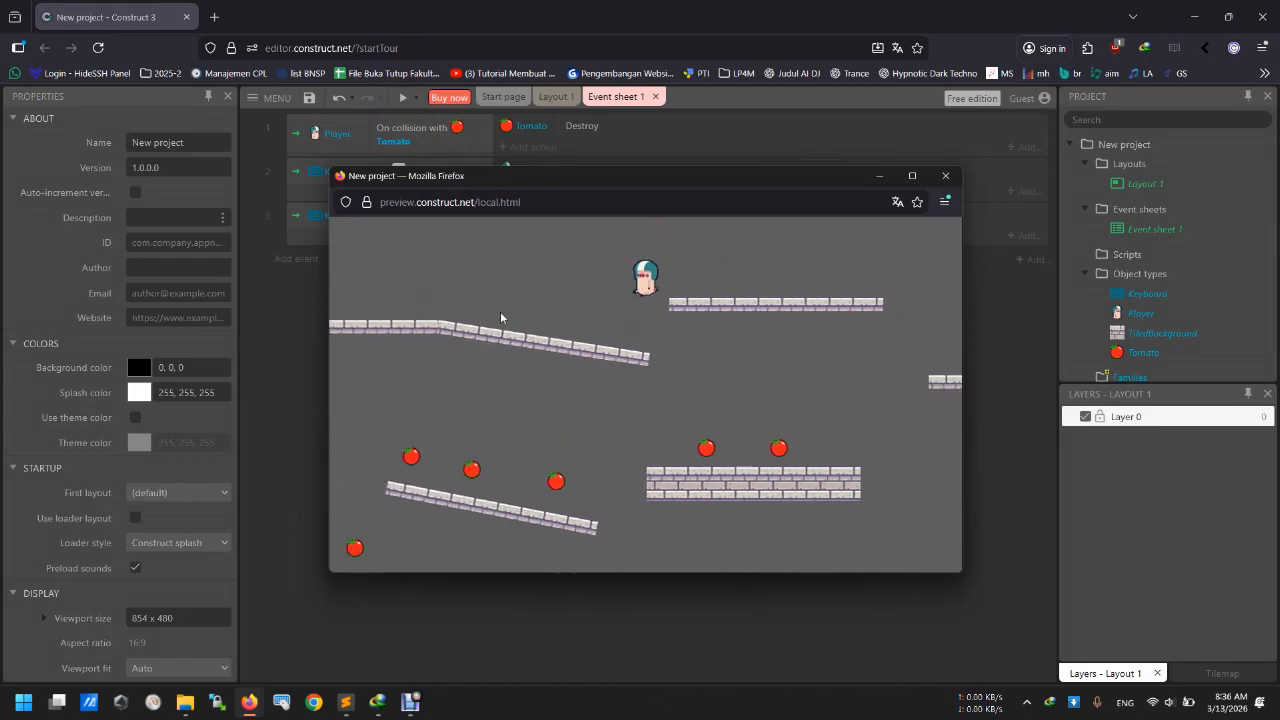
{"action": "key", "text": "Left"}
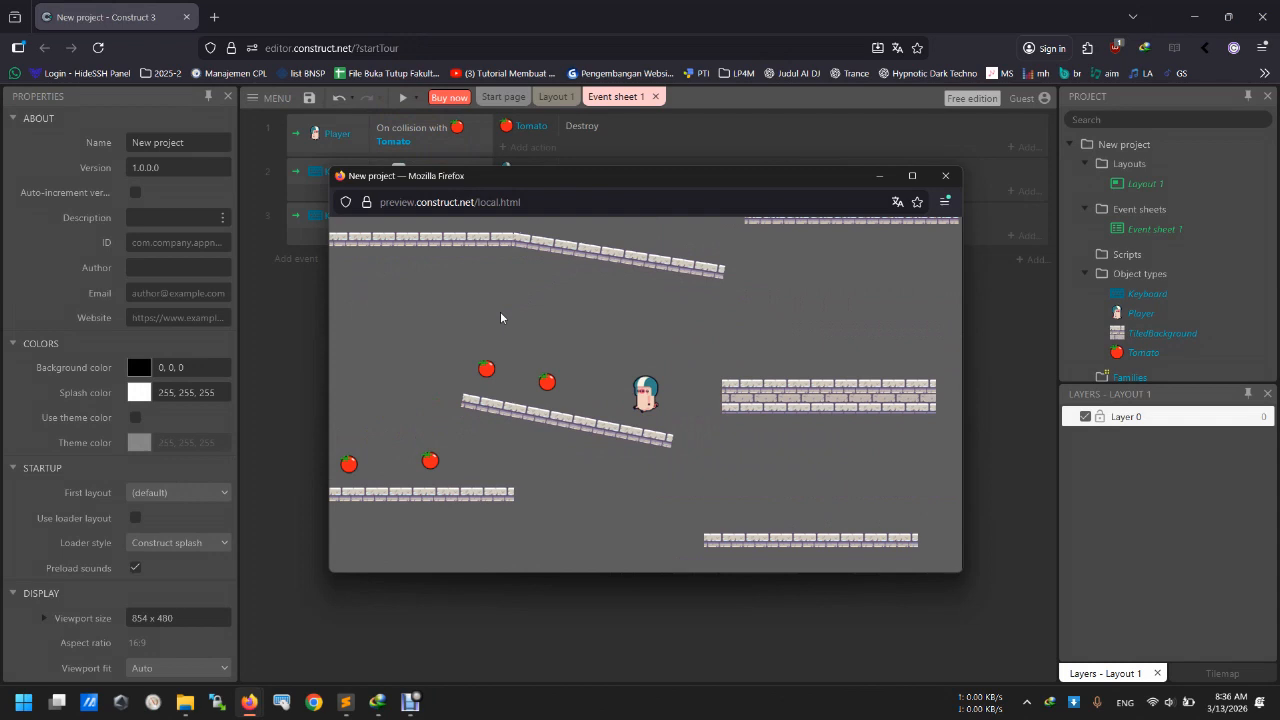
{"action": "key", "text": "Up"}
{"action": "key", "text": "Right"}
{"action": "key", "text": "Up"}
{"action": "key", "text": "Left"}
{"action": "key", "text": "Right"}
{"action": "key", "text": "Up"}
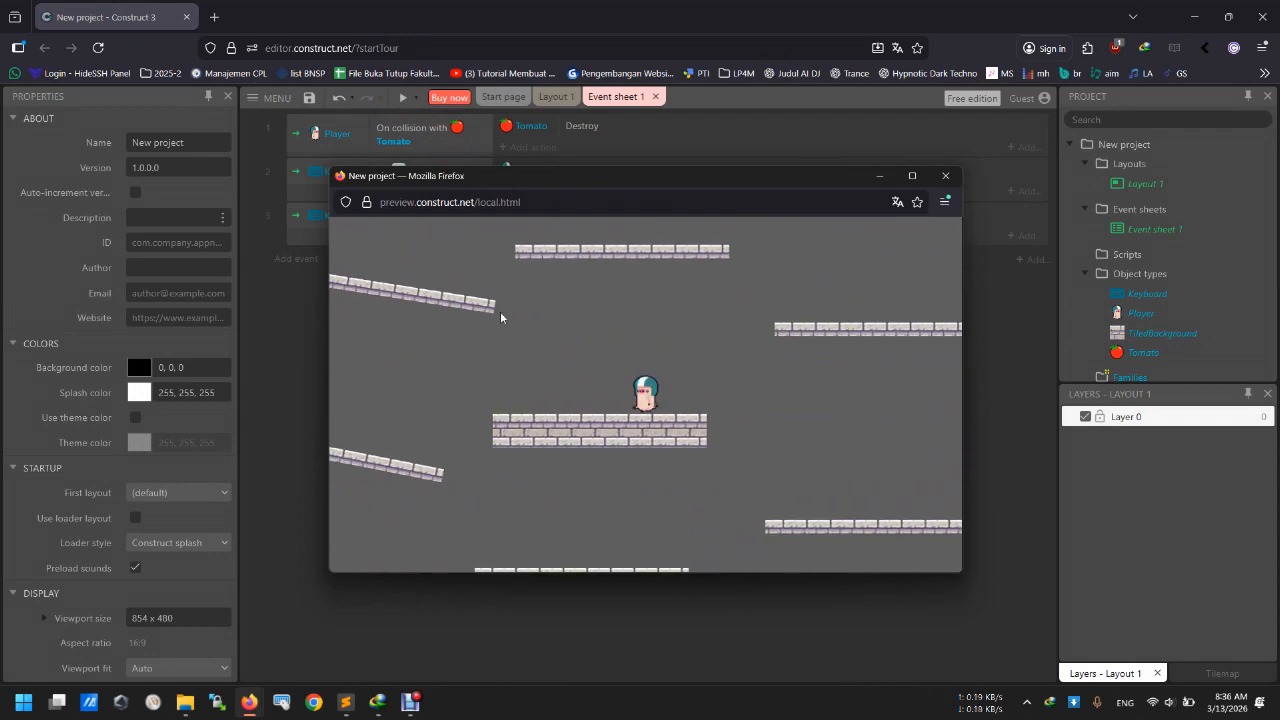
{"action": "key", "text": "Left"}
{"action": "key", "text": "Up"}
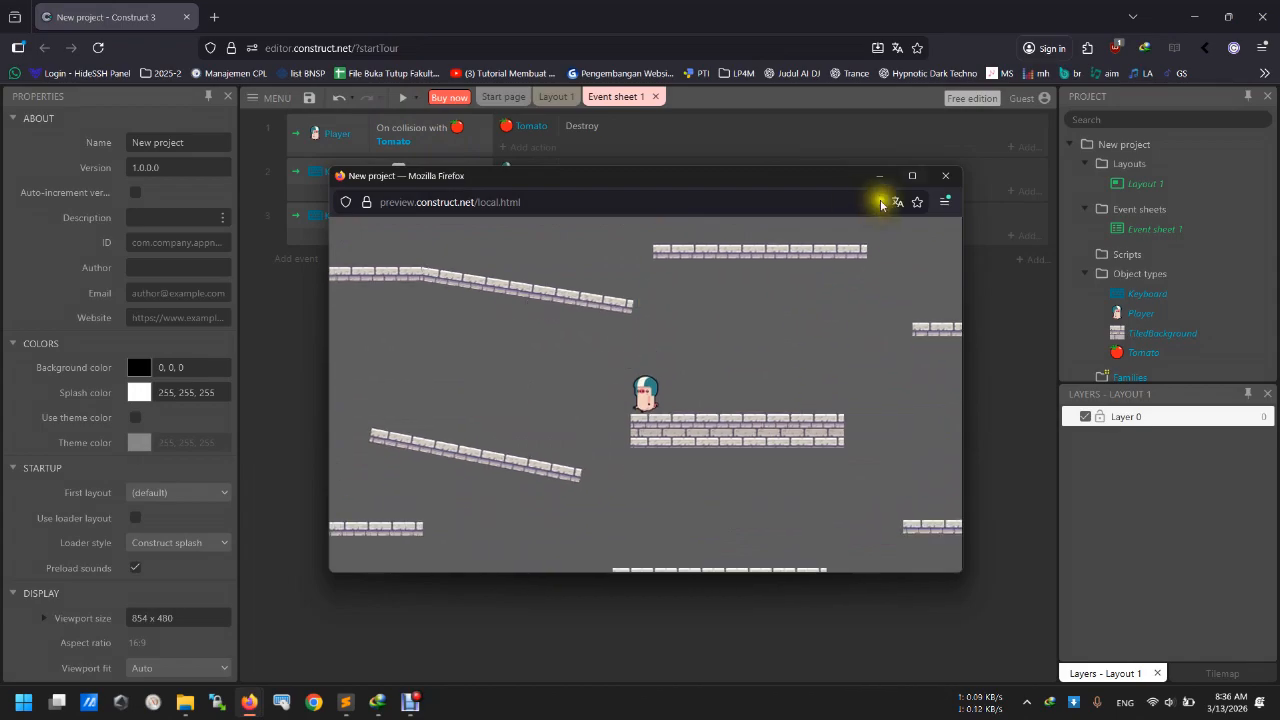
{"action": "left_click", "coordinate": [945, 175]}
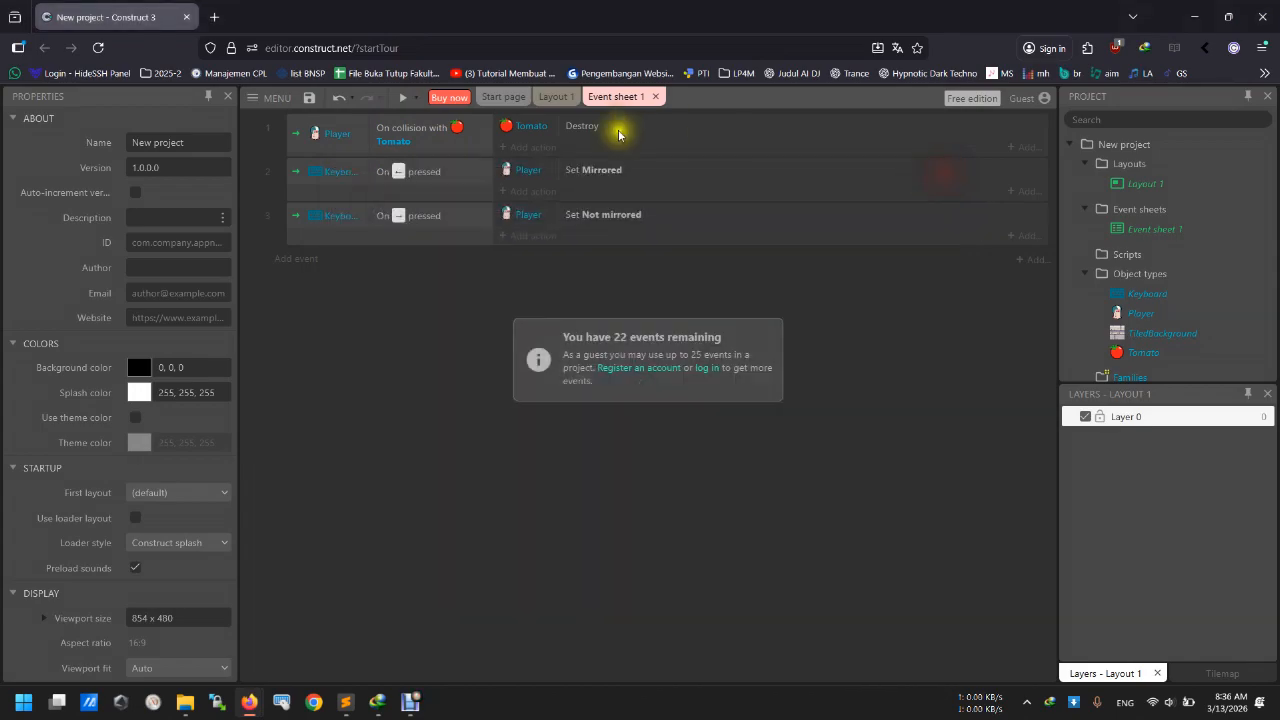
Add a layer at the top of Layout 1's layer stack, name it layer_skor, and make it the active layer.
{"action": "left_click", "coordinate": [555, 96]}
{"action": "left_click", "coordinate": [465, 258]}
{"action": "scroll", "coordinate": [437, 309], "scroll_direction": "up", "scroll_amount": 3, "text": "ctrl"}
{"action": "left_click_drag", "start_coordinate": [361, 262], "coordinate": [366, 280]}
{"action": "left_click", "coordinate": [293, 255]}
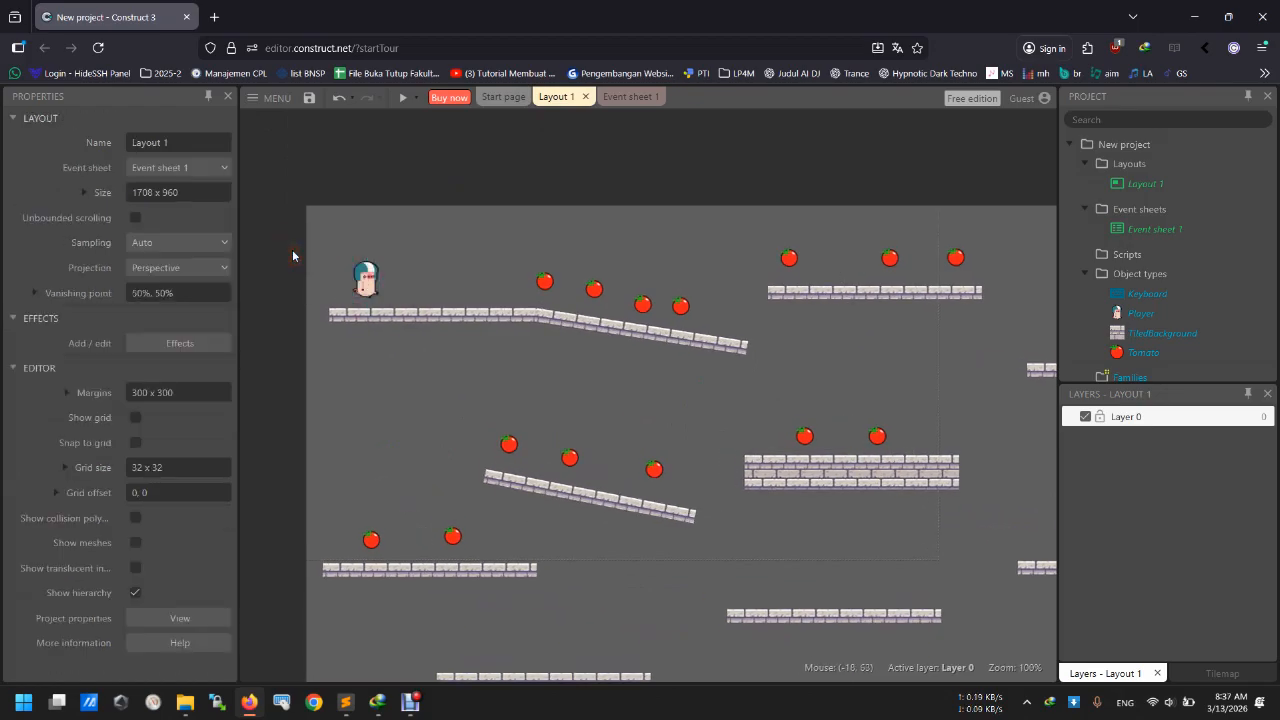
{"action": "right_click", "coordinate": [1144, 491]}
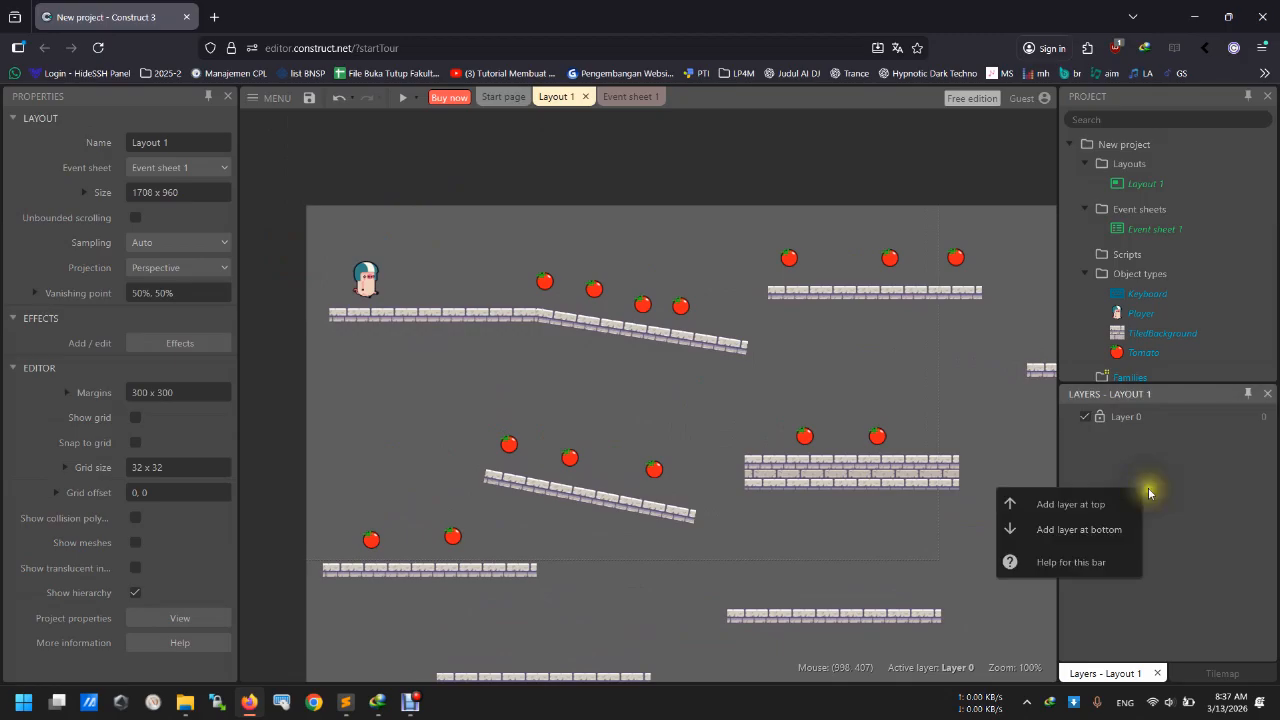
{"action": "left_click", "coordinate": [1065, 505]}
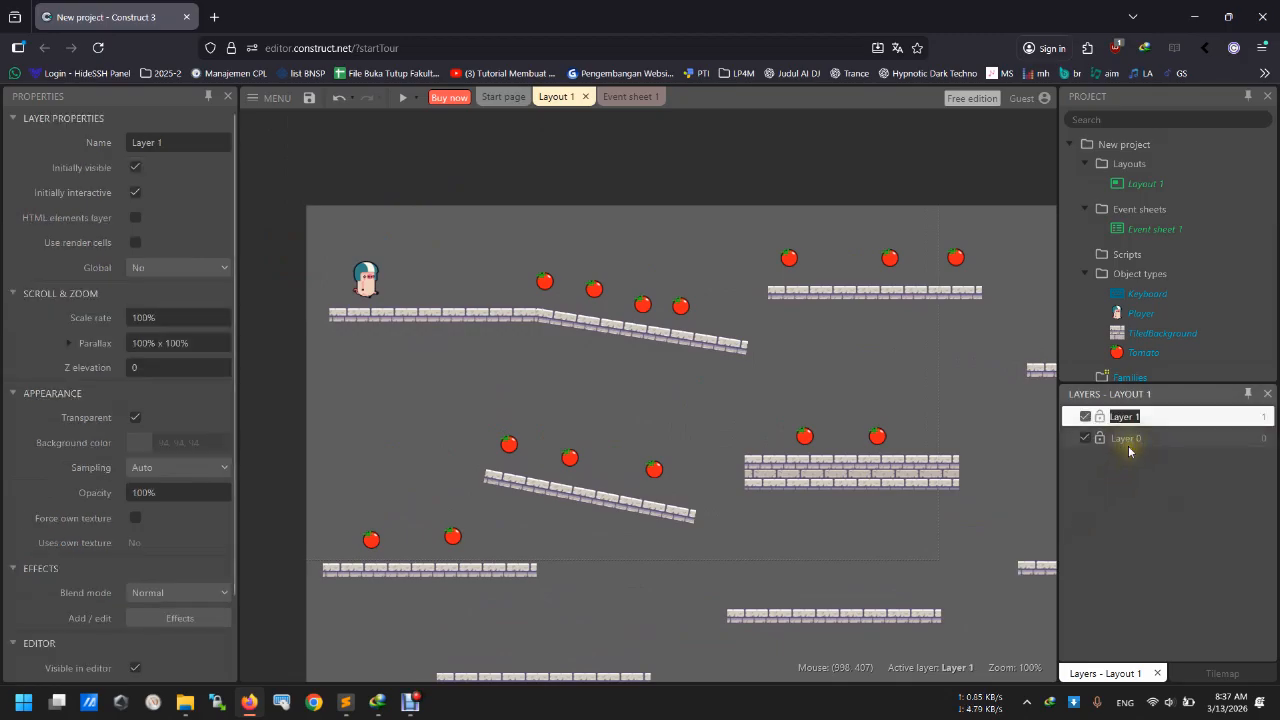
{"action": "type", "text": "layer_skor"}
{"action": "key", "text": "Return"}
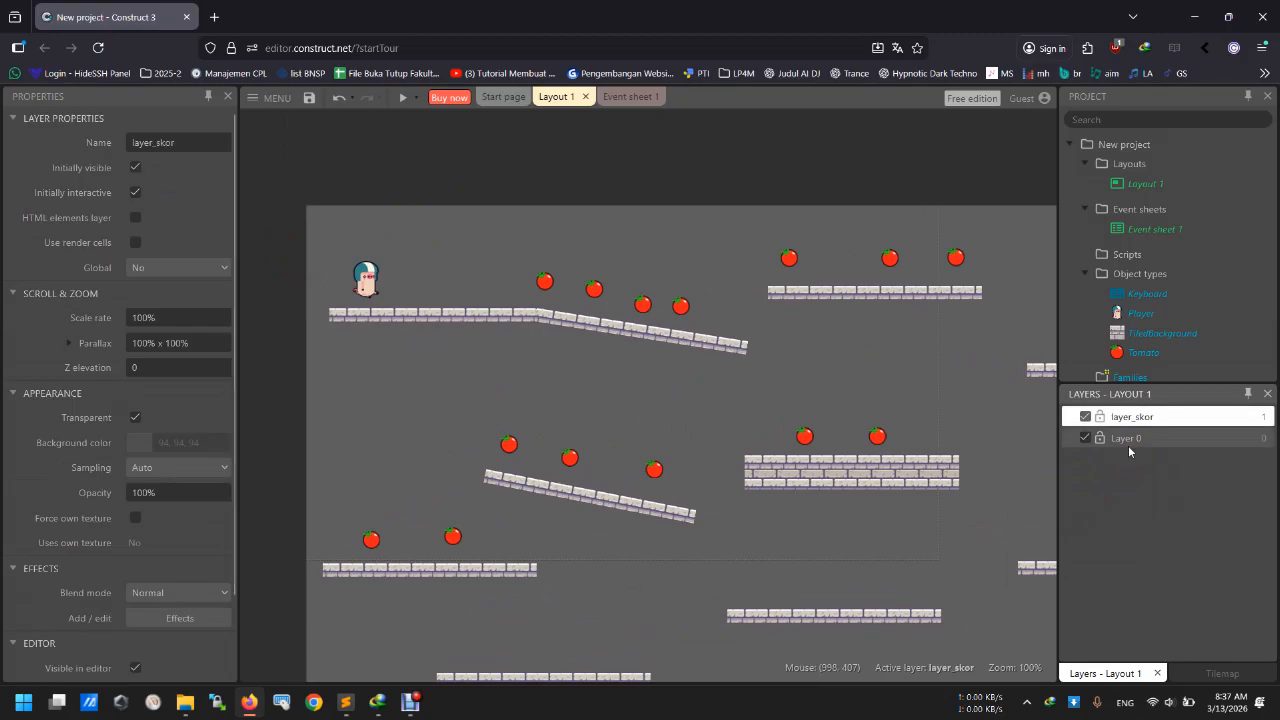
{"action": "left_click", "coordinate": [1145, 438]}
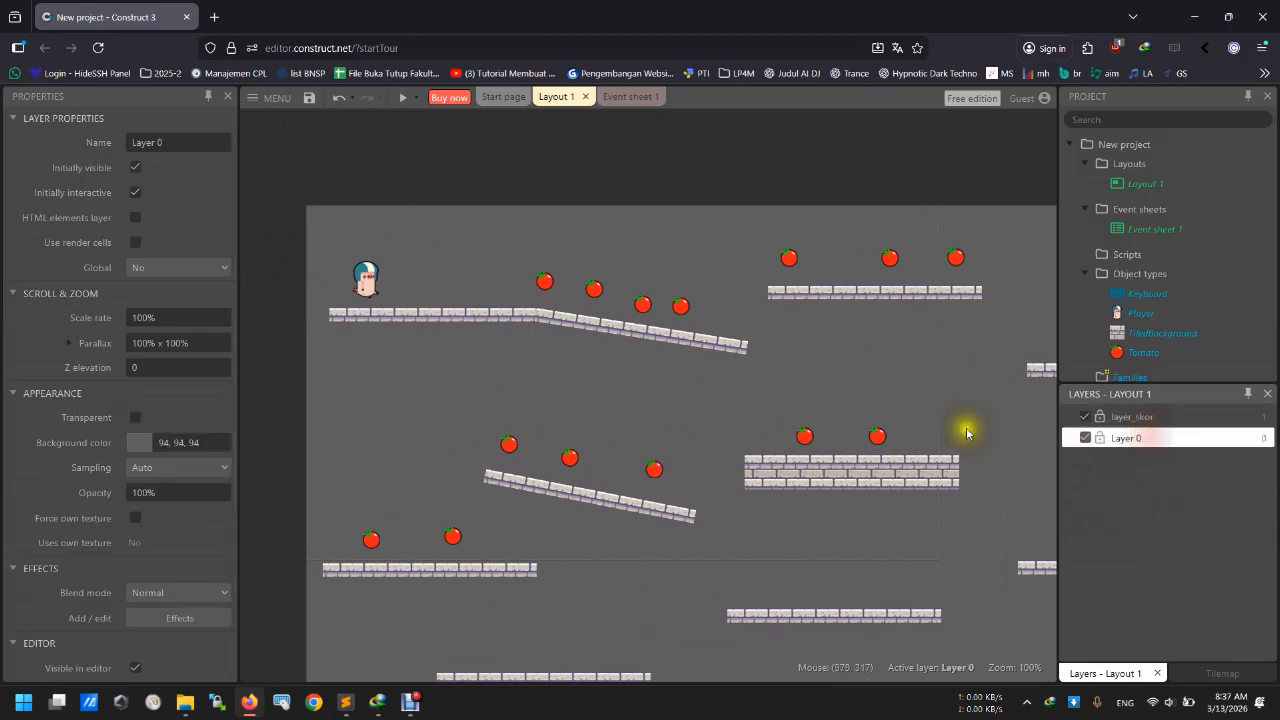
{"action": "left_click", "coordinate": [1128, 417]}
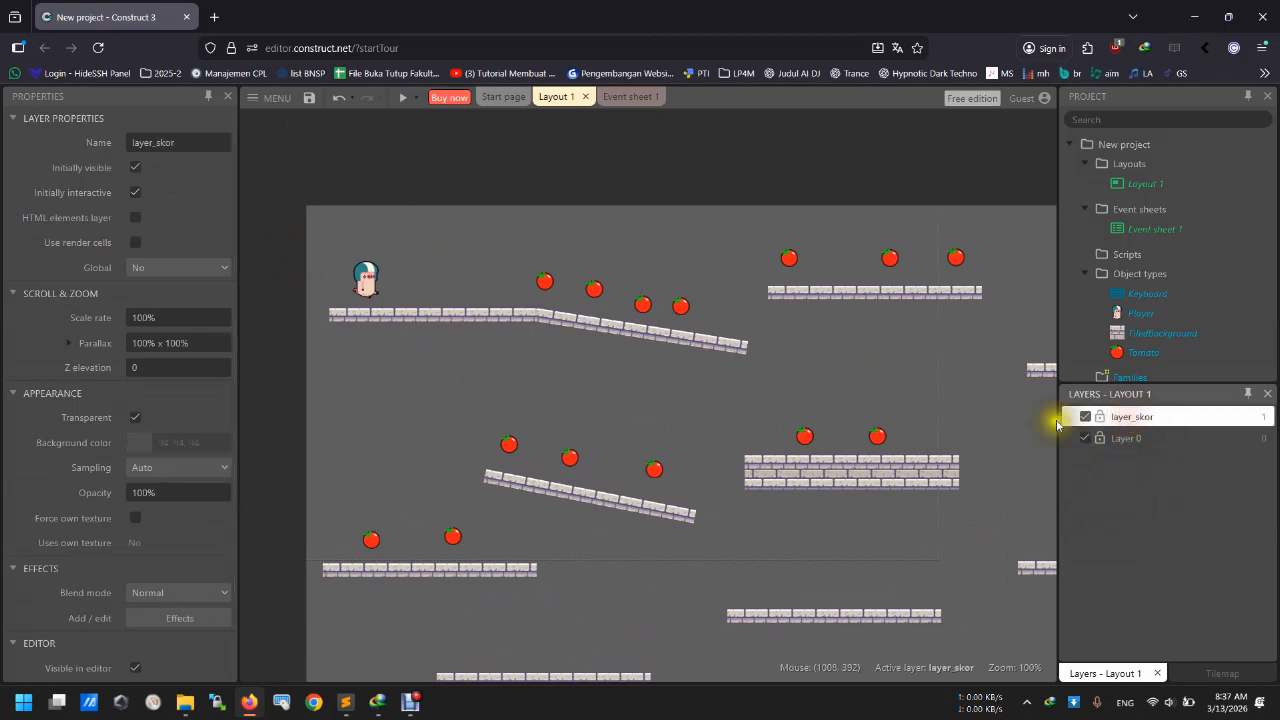
Insert a Text object on layer_skor in the layout's upper-left corner, just above the player, at about 15, 9.
{"action": "right_click", "coordinate": [457, 245]}
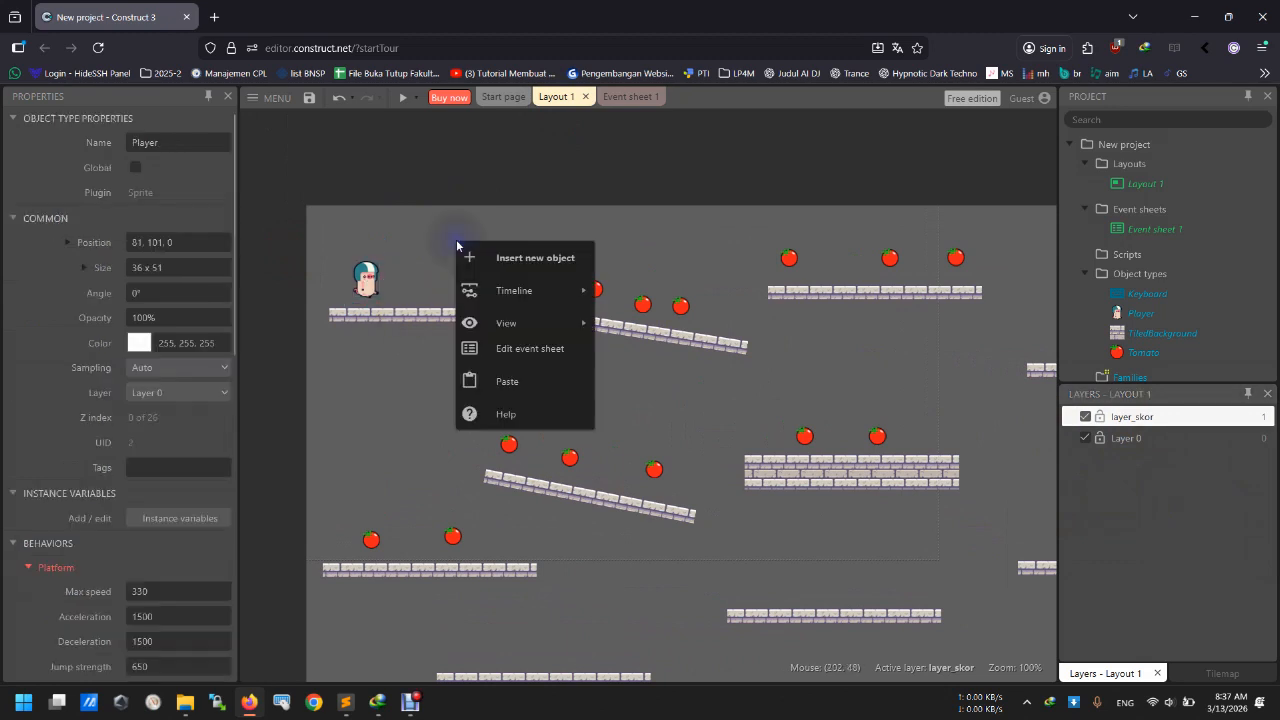
{"action": "left_click", "coordinate": [531, 259]}
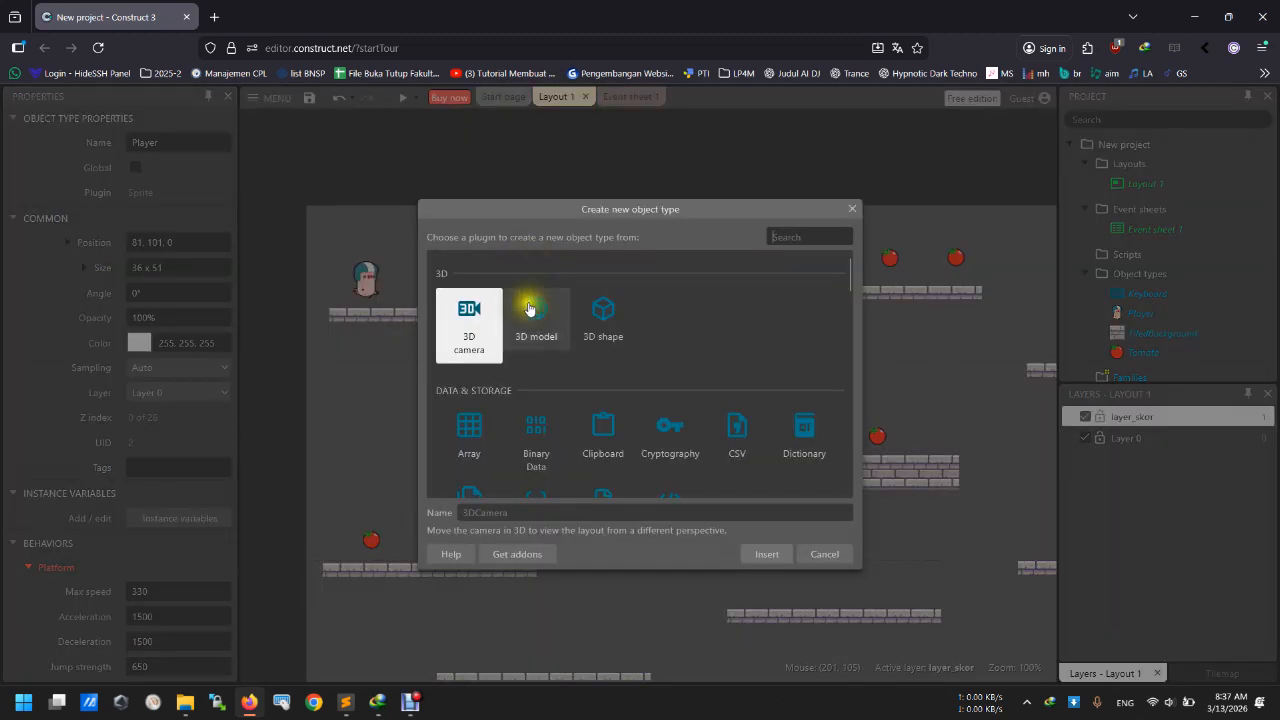
{"action": "scroll", "coordinate": [655, 414], "scroll_direction": "down", "scroll_amount": 5}
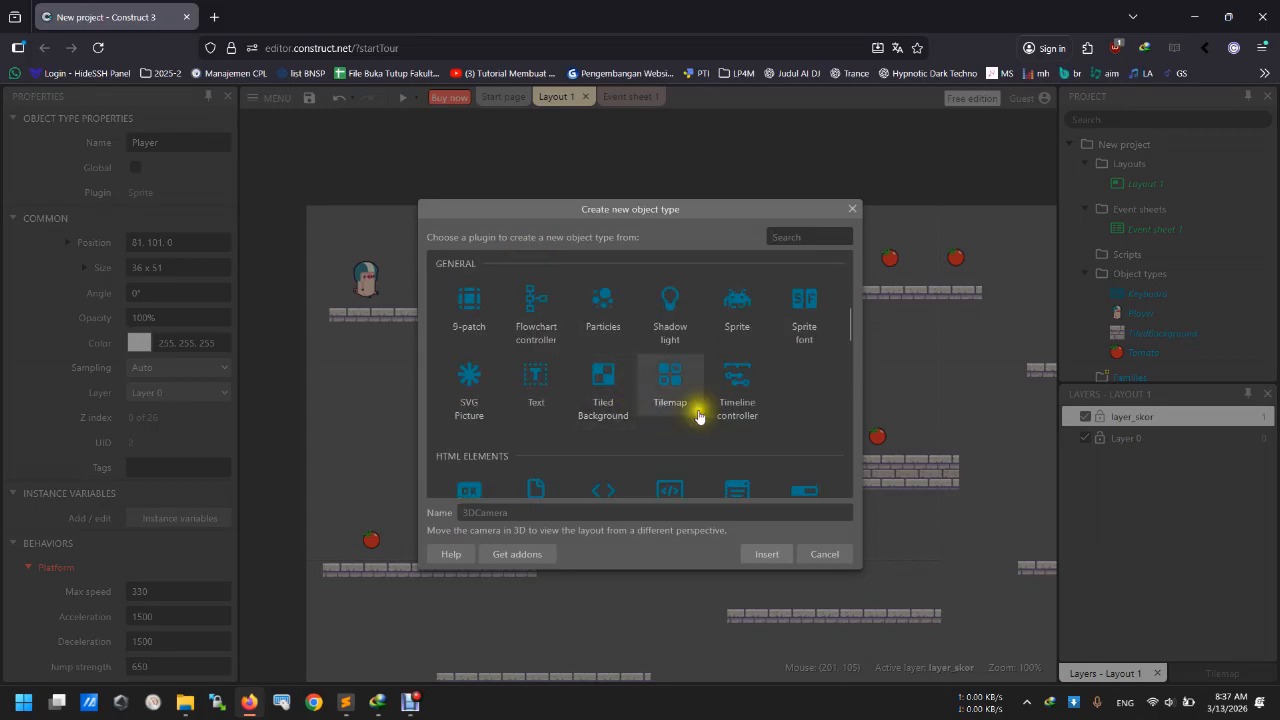
{"action": "scroll", "coordinate": [670, 410], "scroll_direction": "down", "scroll_amount": 1}
{"action": "scroll", "coordinate": [560, 400], "scroll_direction": "up", "scroll_amount": 6}
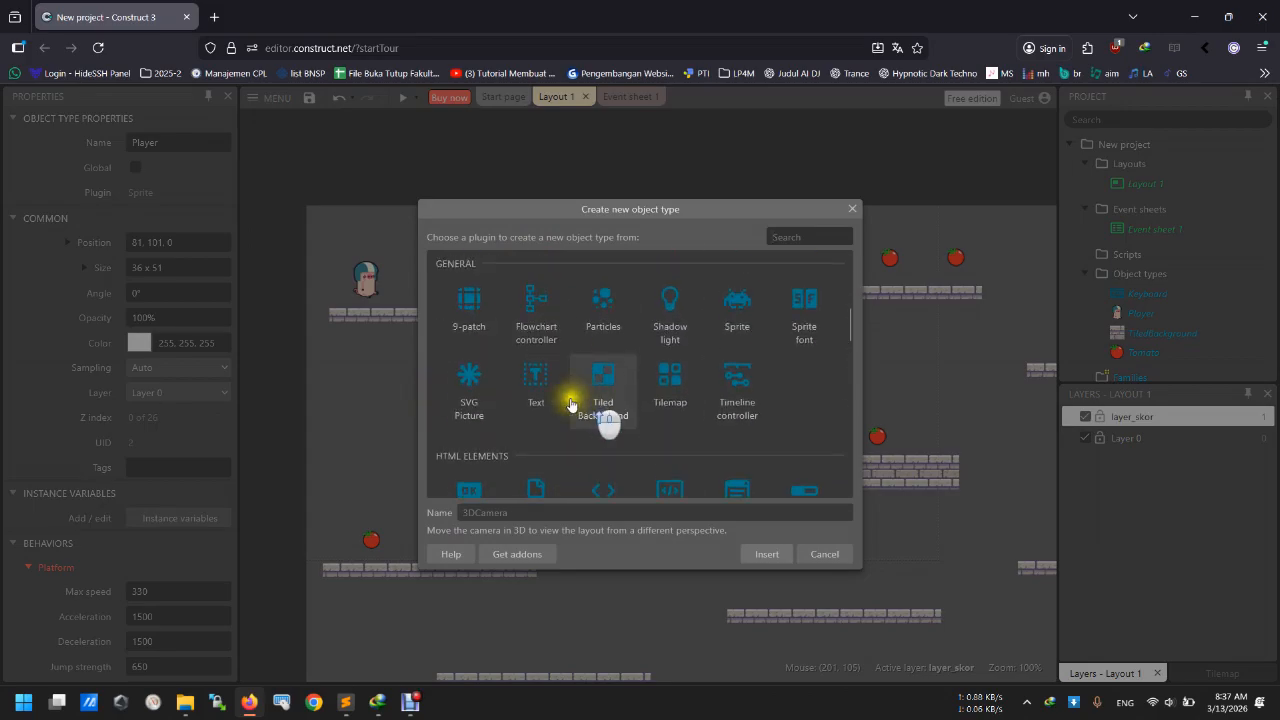
{"action": "scroll", "coordinate": [600, 405], "scroll_direction": "down", "scroll_amount": 2}
{"action": "scroll", "coordinate": [640, 402], "scroll_direction": "up", "scroll_amount": 2}
{"action": "scroll", "coordinate": [669, 397], "scroll_direction": "down", "scroll_amount": 1}
{"action": "scroll", "coordinate": [669, 397], "scroll_direction": "down", "scroll_amount": 6}
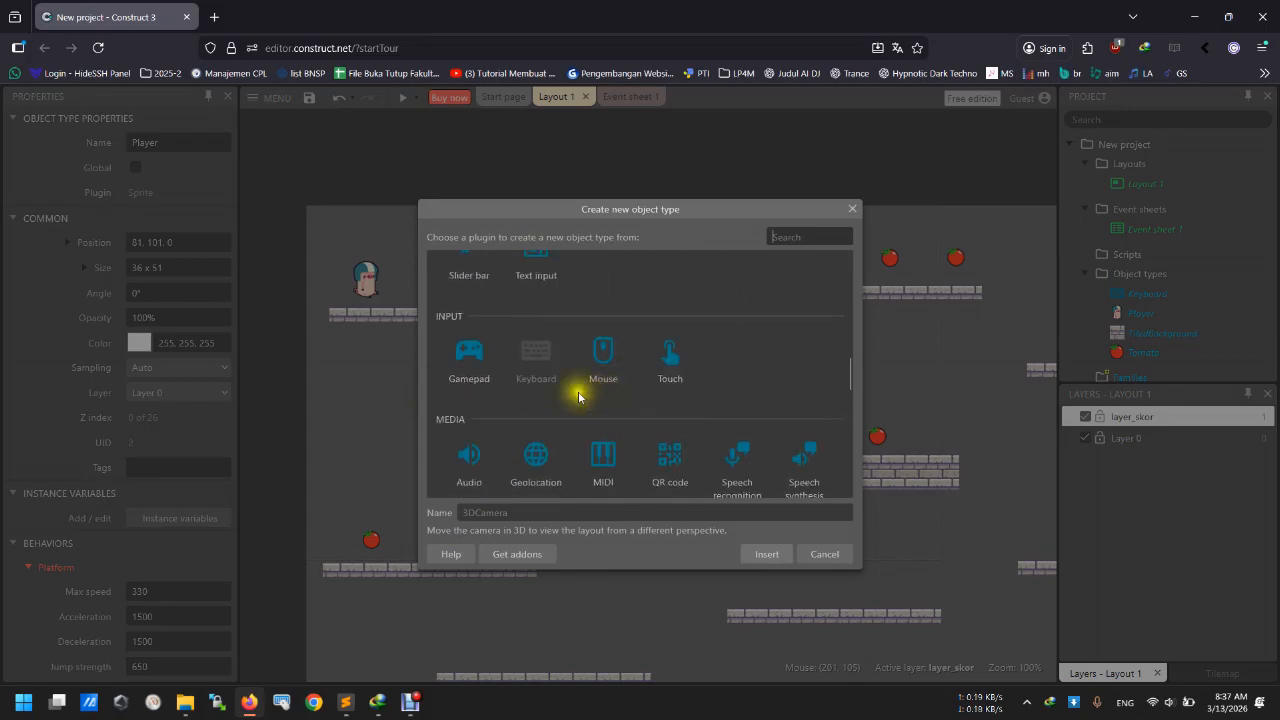
{"action": "scroll", "coordinate": [573, 396], "scroll_direction": "down", "scroll_amount": 6}
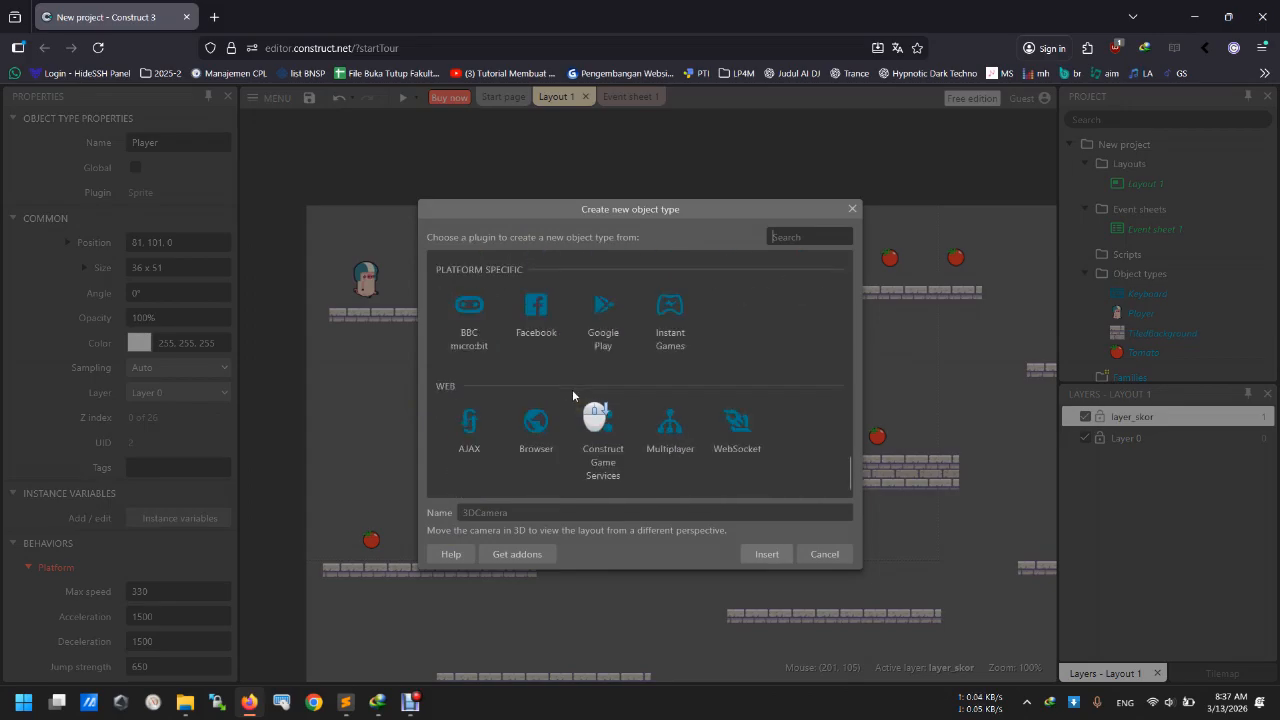
{"action": "left_click", "coordinate": [795, 237]}
{"action": "type", "text": "text"}
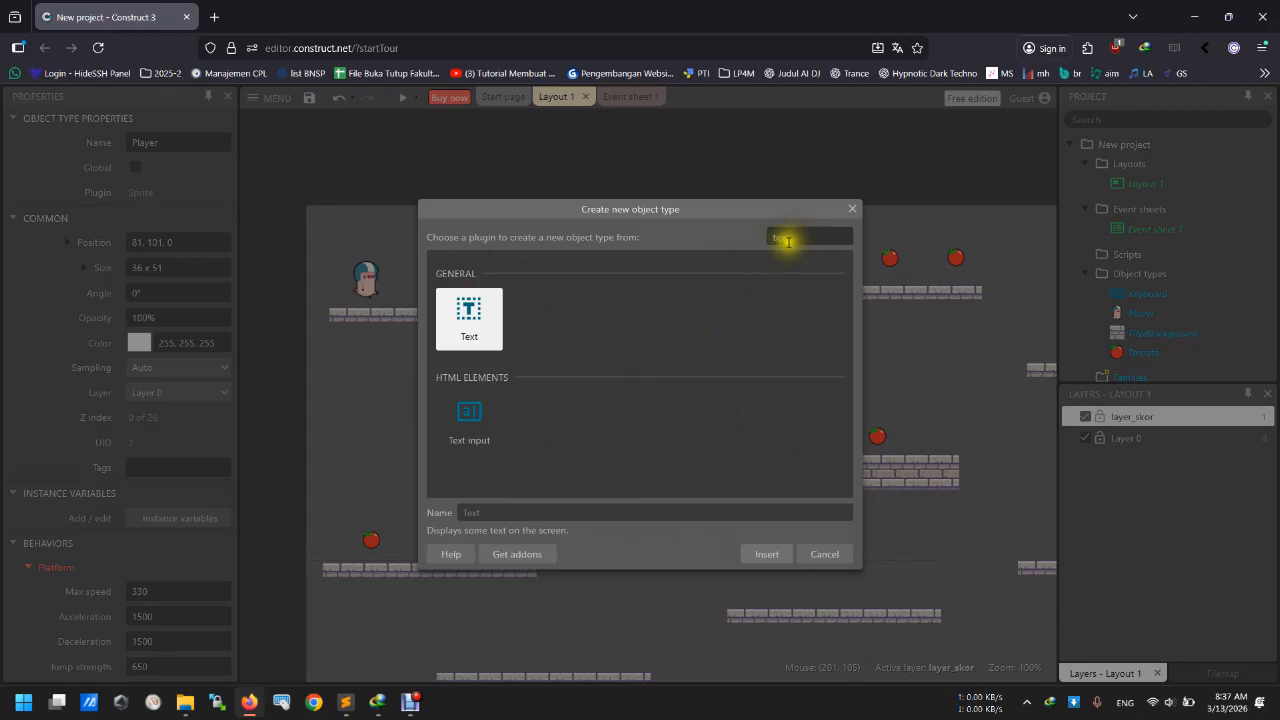
{"action": "left_click", "coordinate": [473, 320]}
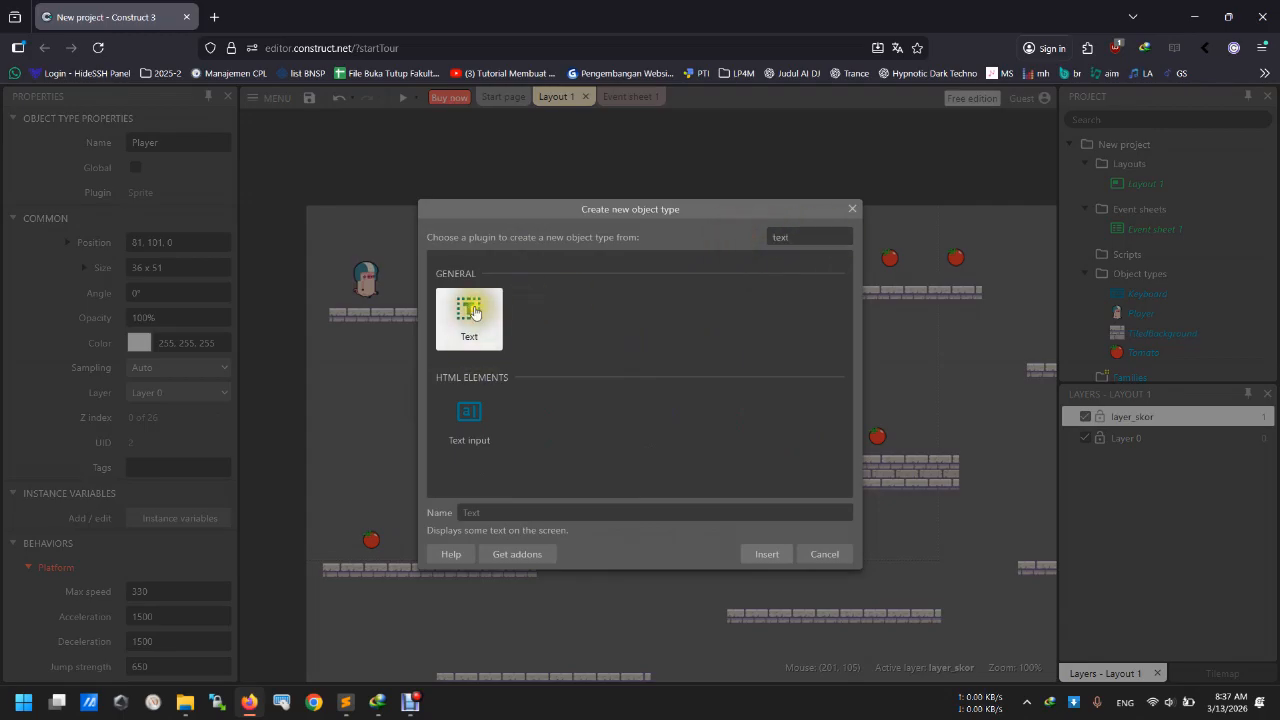
{"action": "double_click", "coordinate": [473, 320]}
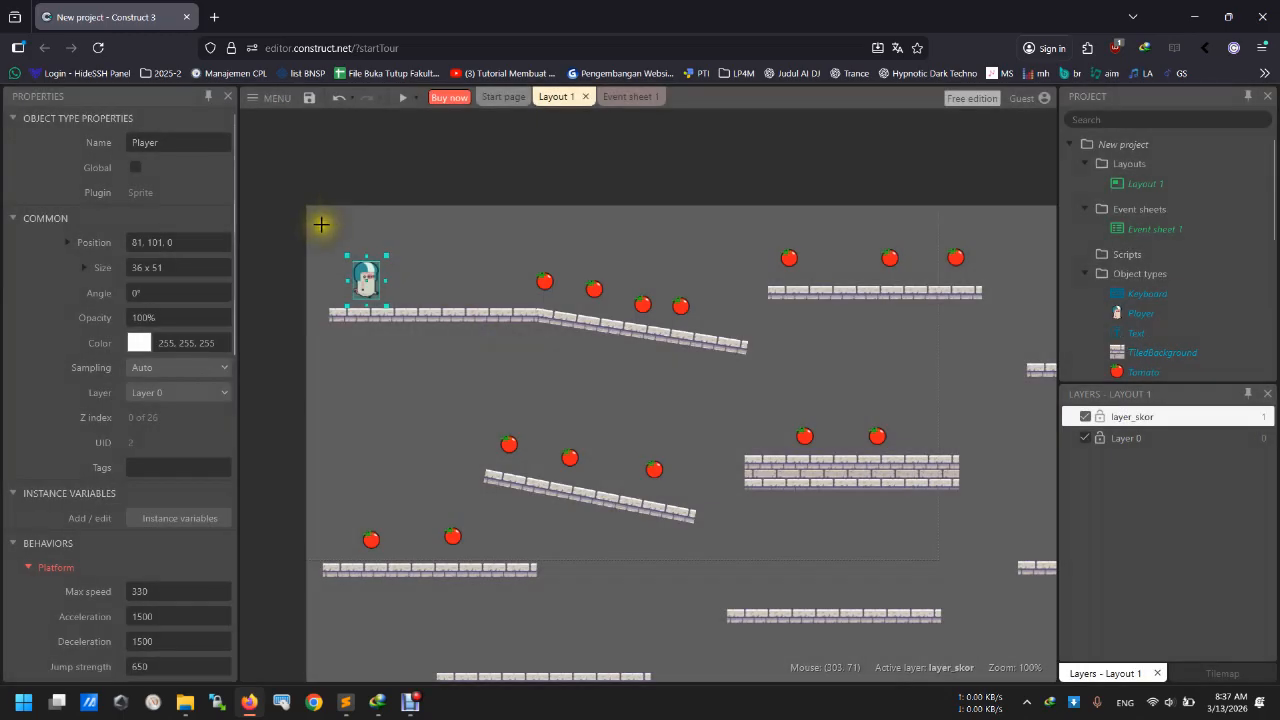
{"action": "left_click", "coordinate": [321, 224]}
{"action": "left_click_drag", "start_coordinate": [333, 233], "coordinate": [331, 226]}
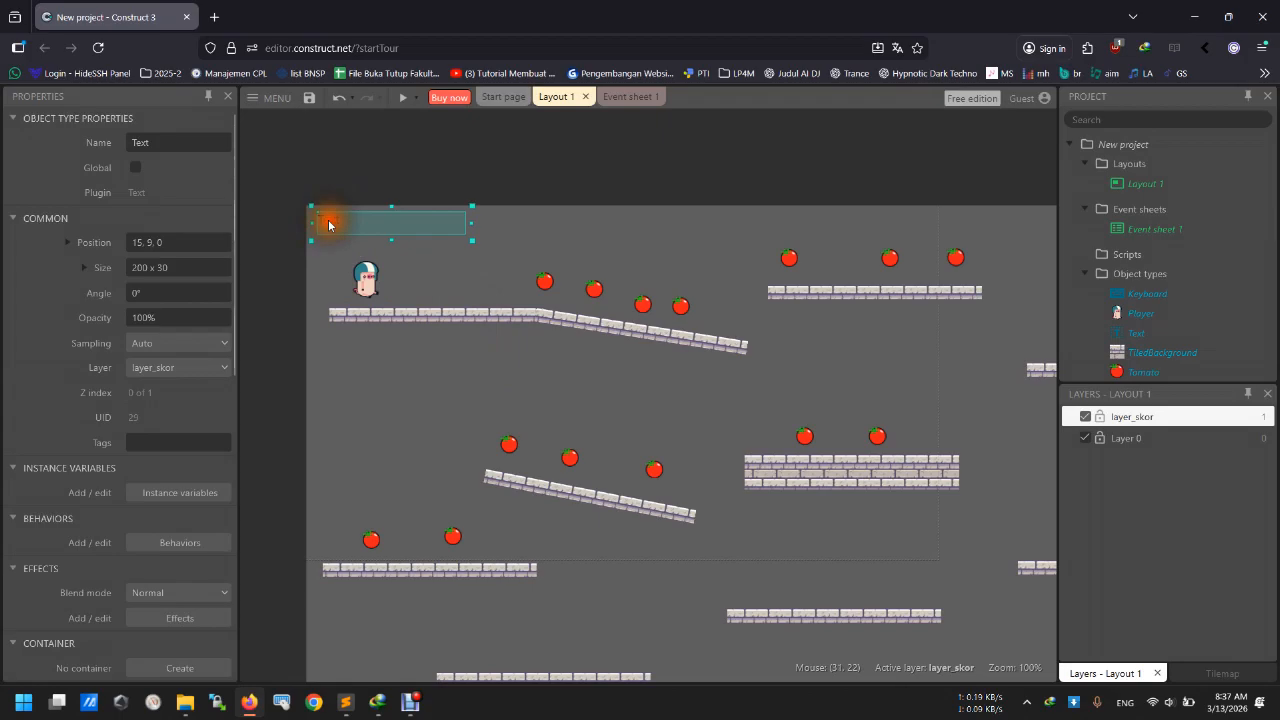
Set the Text object's content to "Skor :" and narrow its box to fit the label.
{"action": "scroll", "coordinate": [100, 535], "scroll_direction": "down", "scroll_amount": 4}
{"action": "left_click", "coordinate": [176, 342]}
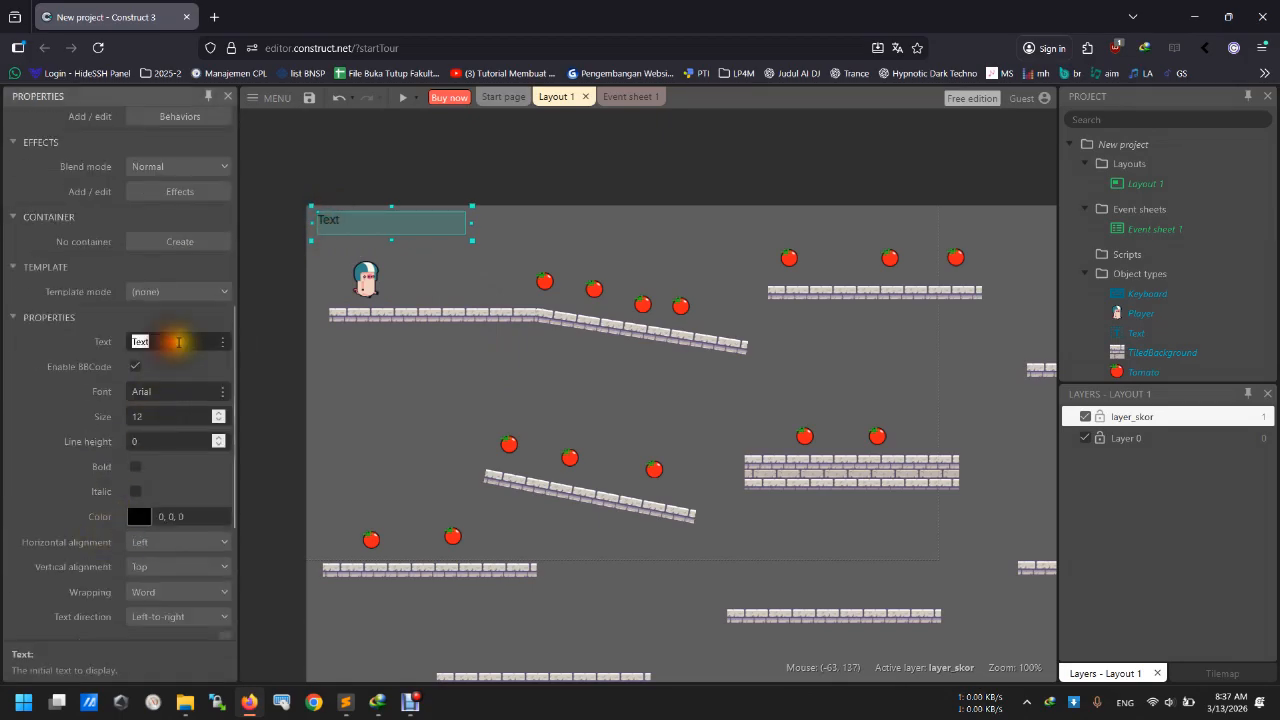
{"action": "type", "text": "S"}
{"action": "key", "text": "BackSpace"}
{"action": "type", "text": "Sko"}
{"action": "key", "text": "BackSpace"}
{"action": "key", "text": "BackSpace"}
{"action": "key", "text": "BackSpace"}
{"action": "type", "text": "Skor :"}
{"action": "key", "text": "Tab"}
{"action": "left_click_drag", "start_coordinate": [469, 227], "coordinate": [368, 249]}
{"action": "left_click", "coordinate": [284, 258]}
{"action": "left_click", "coordinate": [333, 232]}
{"action": "left_click", "coordinate": [286, 251]}
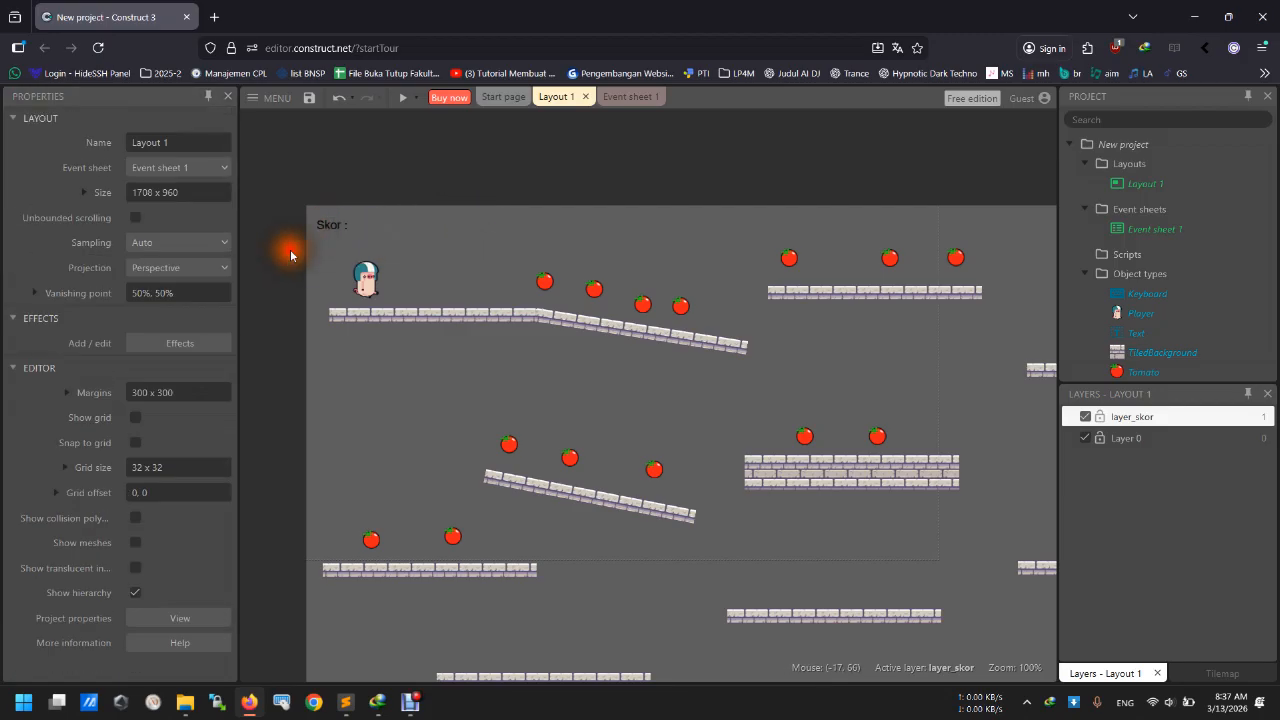
Insert a second Text object on layer_skor and place it directly to the right of the "Skor :" label.
{"action": "scroll", "coordinate": [306, 275], "scroll_direction": "up", "scroll_amount": 2}
{"action": "right_click", "coordinate": [429, 334]}
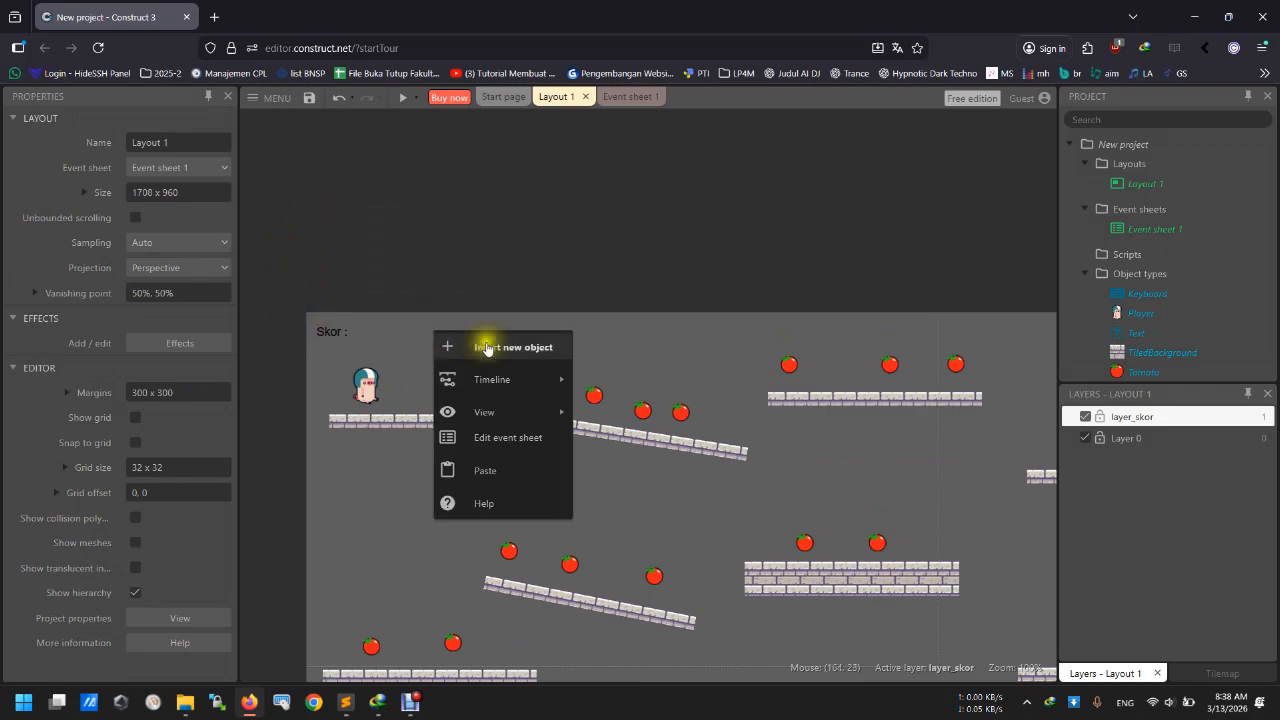
{"action": "left_click", "coordinate": [486, 343]}
{"action": "scroll", "coordinate": [584, 398], "scroll_direction": "down", "scroll_amount": 10}
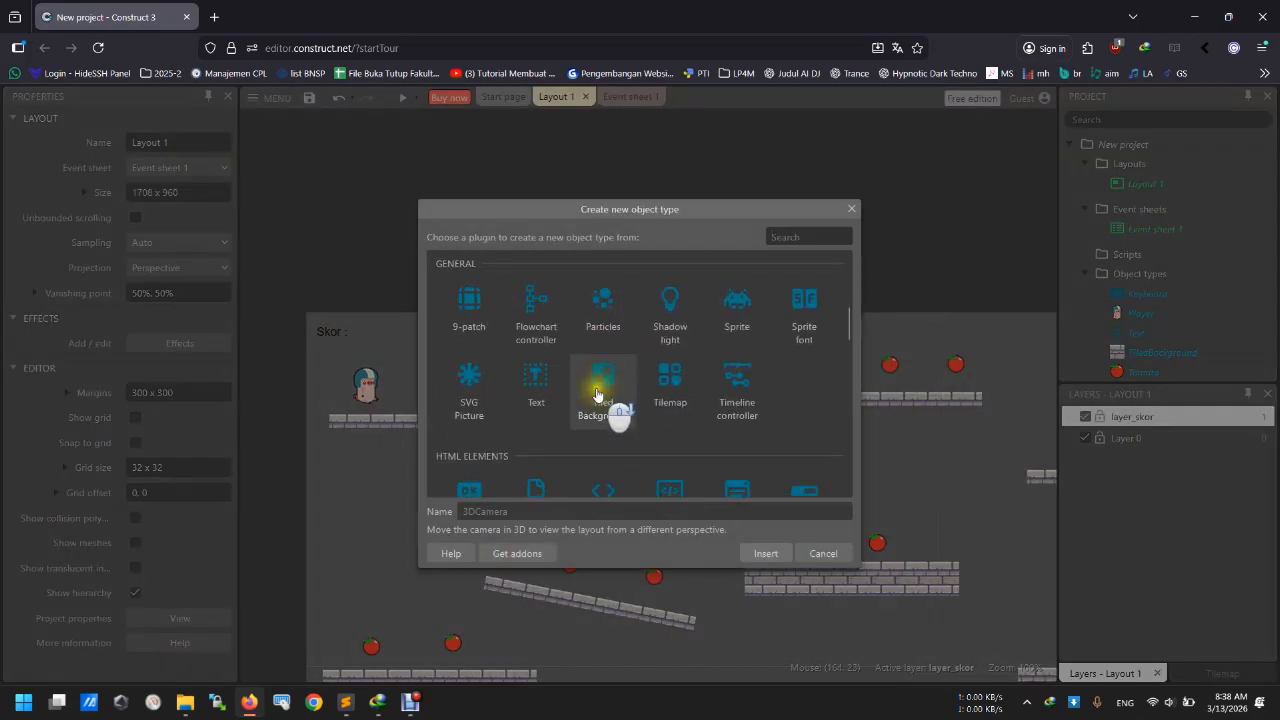
{"action": "left_click", "coordinate": [777, 236]}
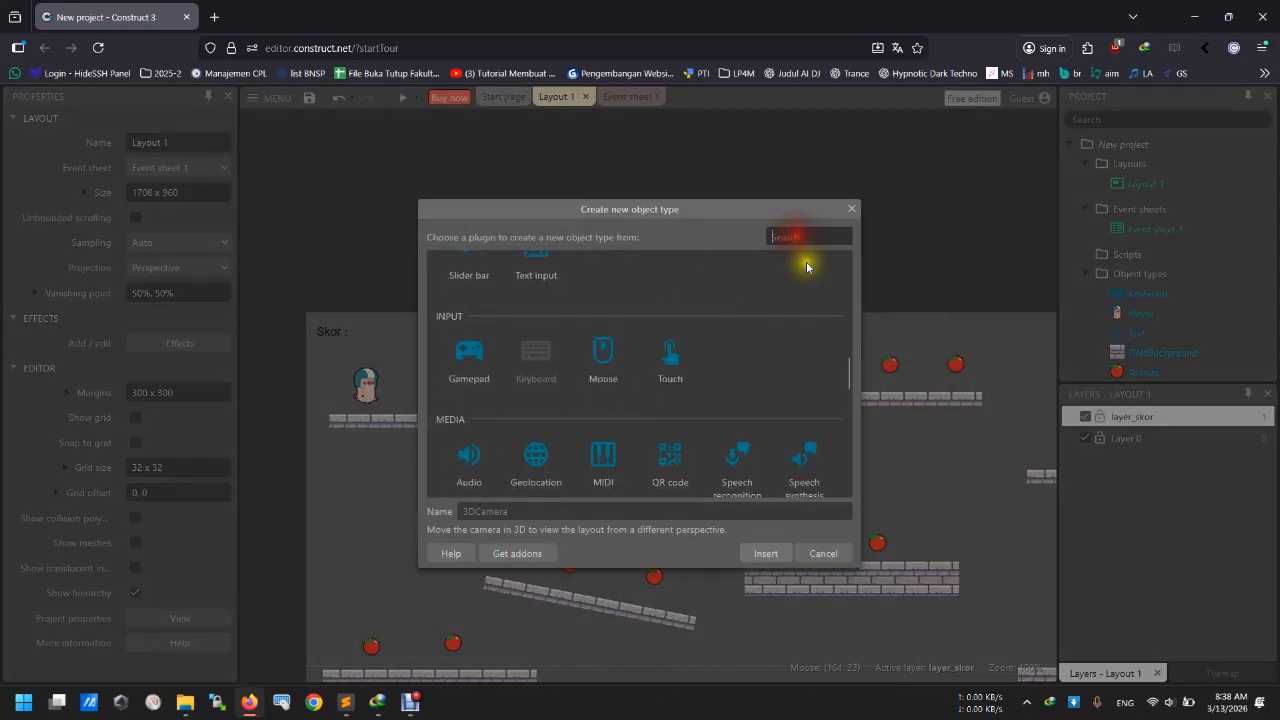
{"action": "type", "text": "text"}
{"action": "double_click", "coordinate": [466, 316]}
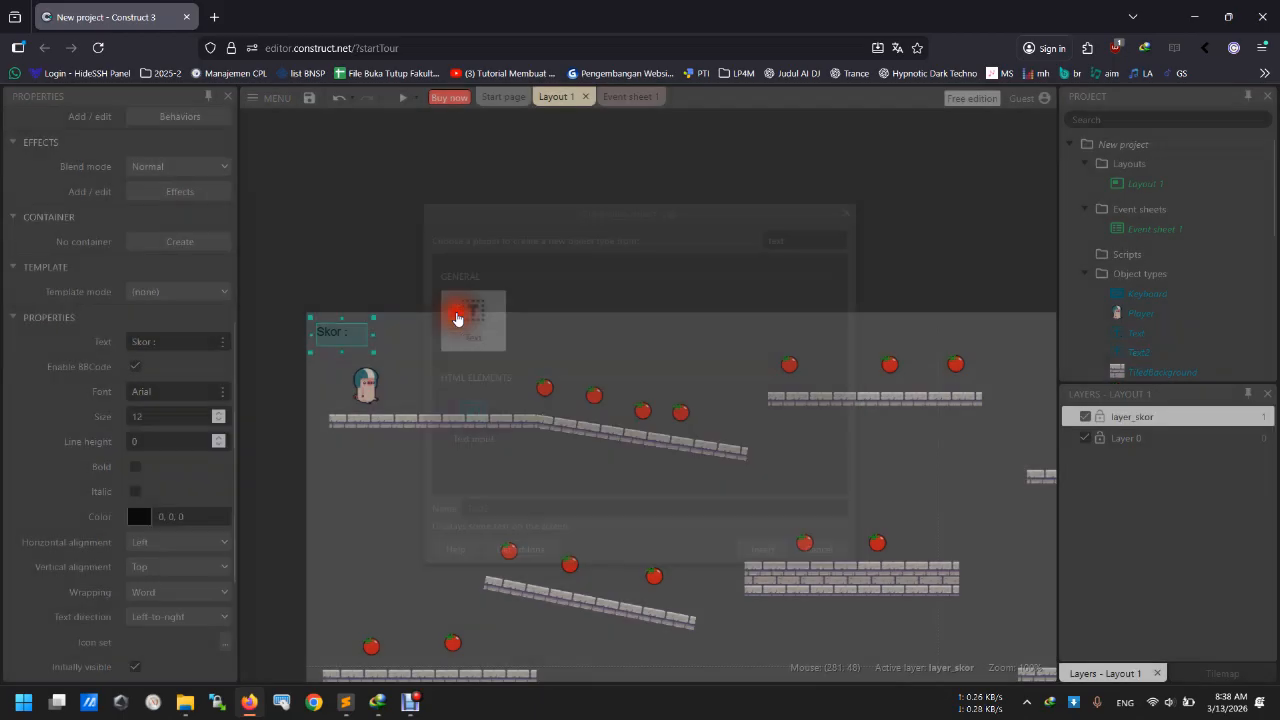
{"action": "left_click", "coordinate": [384, 331]}
{"action": "left_click", "coordinate": [411, 333]}
{"action": "left_click_drag", "start_coordinate": [422, 341], "coordinate": [369, 334]}
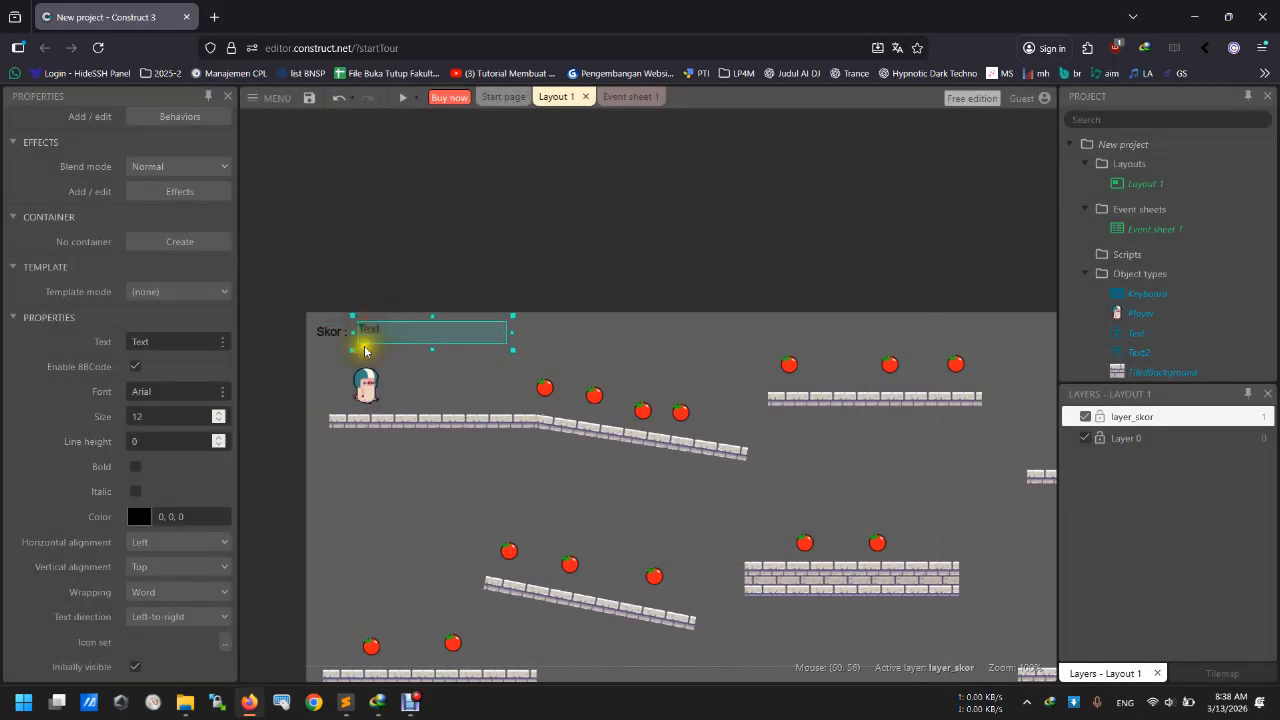
Set the second Text object's content to 0, align it with the "Skor :" label, and narrow its box.
{"action": "left_click", "coordinate": [168, 341]}
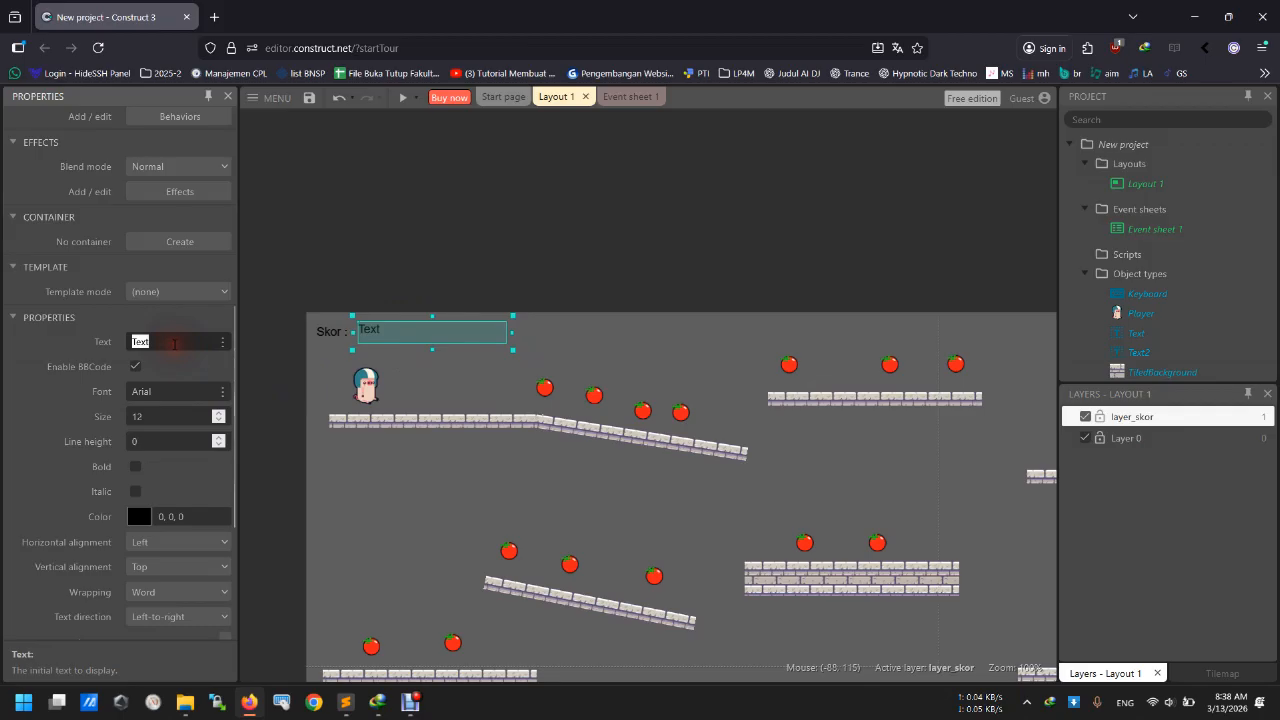
{"action": "type", "text": "0"}
{"action": "left_click", "coordinate": [451, 371]}
{"action": "left_click", "coordinate": [381, 328]}
{"action": "scroll", "coordinate": [346, 333], "scroll_direction": "up", "scroll_amount": 7, "text": "ctrl"}
{"action": "left_click_drag", "start_coordinate": [393, 325], "coordinate": [376, 334]}
{"action": "left_click_drag", "start_coordinate": [935, 338], "coordinate": [494, 360]}
{"action": "scroll", "coordinate": [488, 368], "scroll_direction": "down", "scroll_amount": 4, "text": "ctrl"}
{"action": "left_click", "coordinate": [295, 362]}
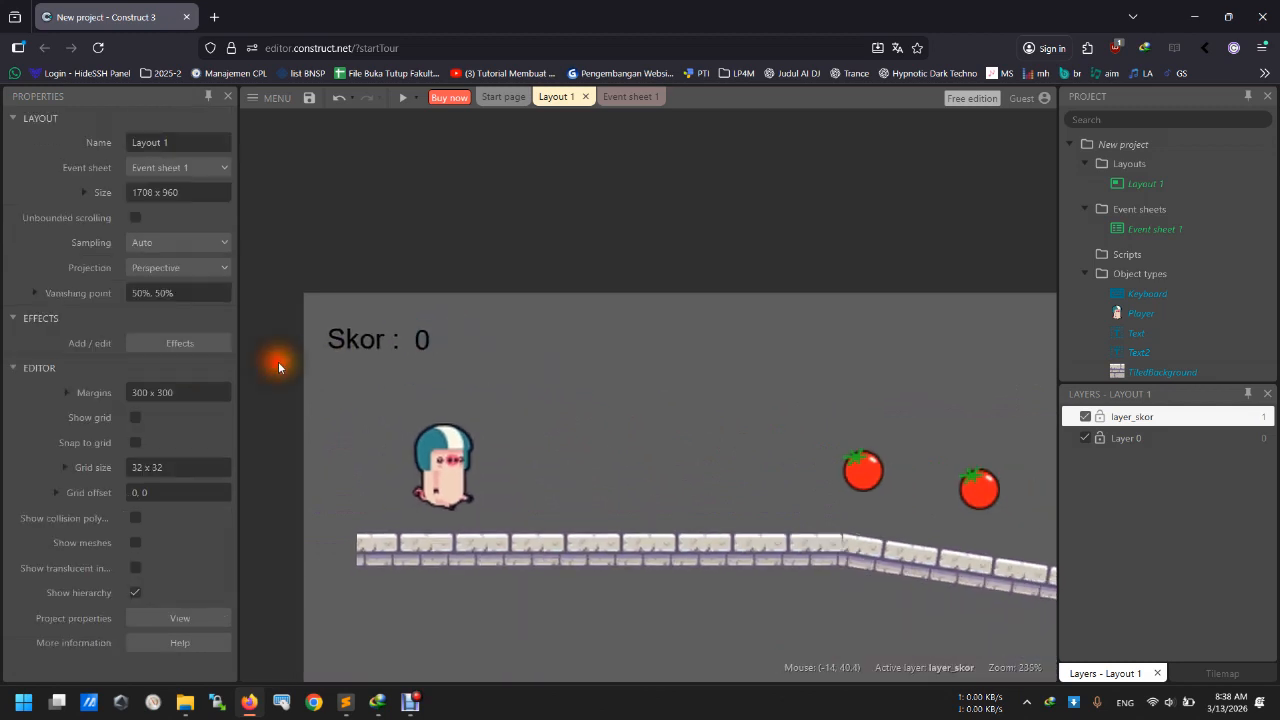
{"action": "scroll", "coordinate": [297, 360], "scroll_direction": "down", "scroll_amount": 3, "text": "ctrl"}
{"action": "left_click", "coordinate": [331, 354]}
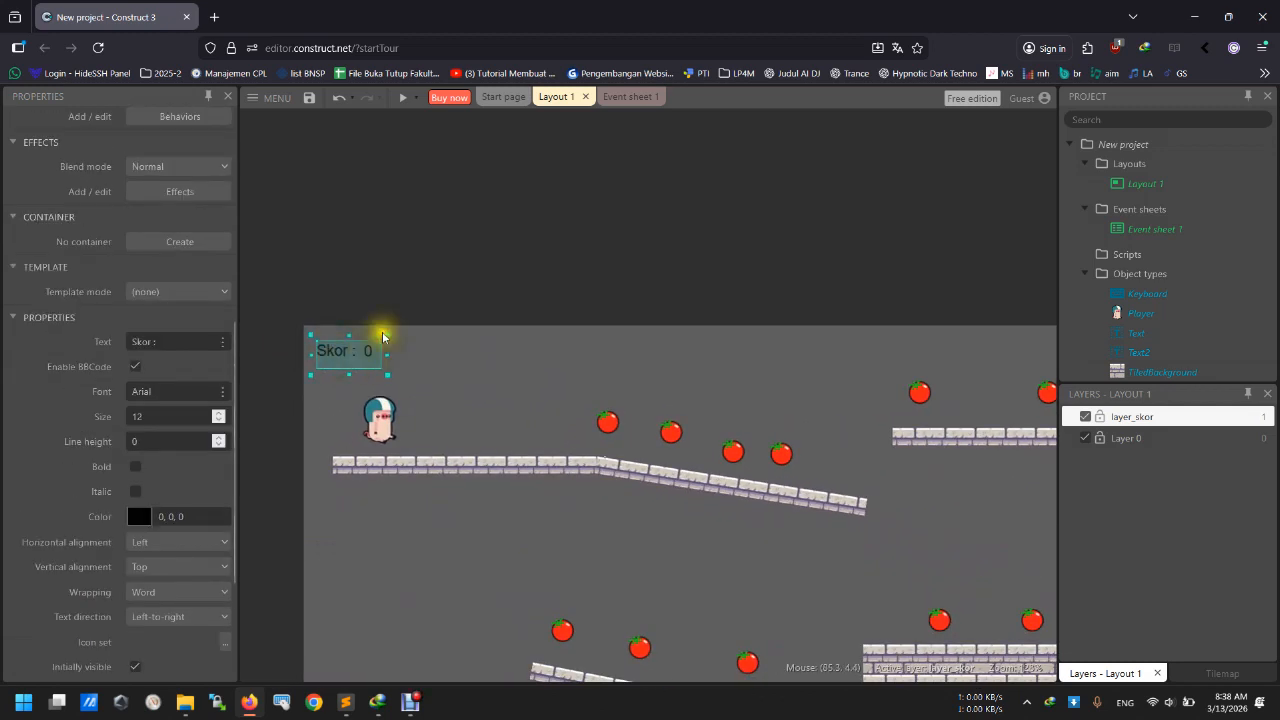
{"action": "left_click", "coordinate": [416, 291]}
{"action": "scroll", "coordinate": [320, 476], "scroll_direction": "down", "scroll_amount": 3, "text": "ctrl"}
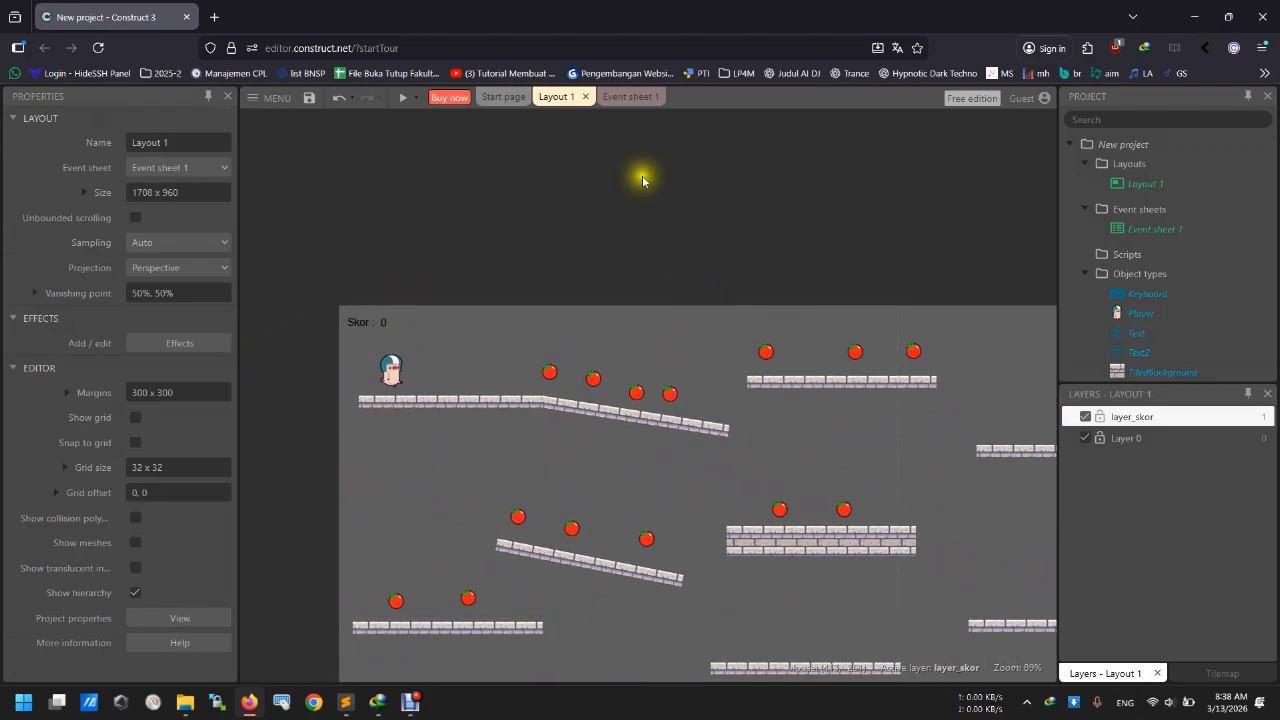
Add a global number variable named skor with initial value 0 to Event sheet 1.
{"action": "left_click", "coordinate": [624, 99]}
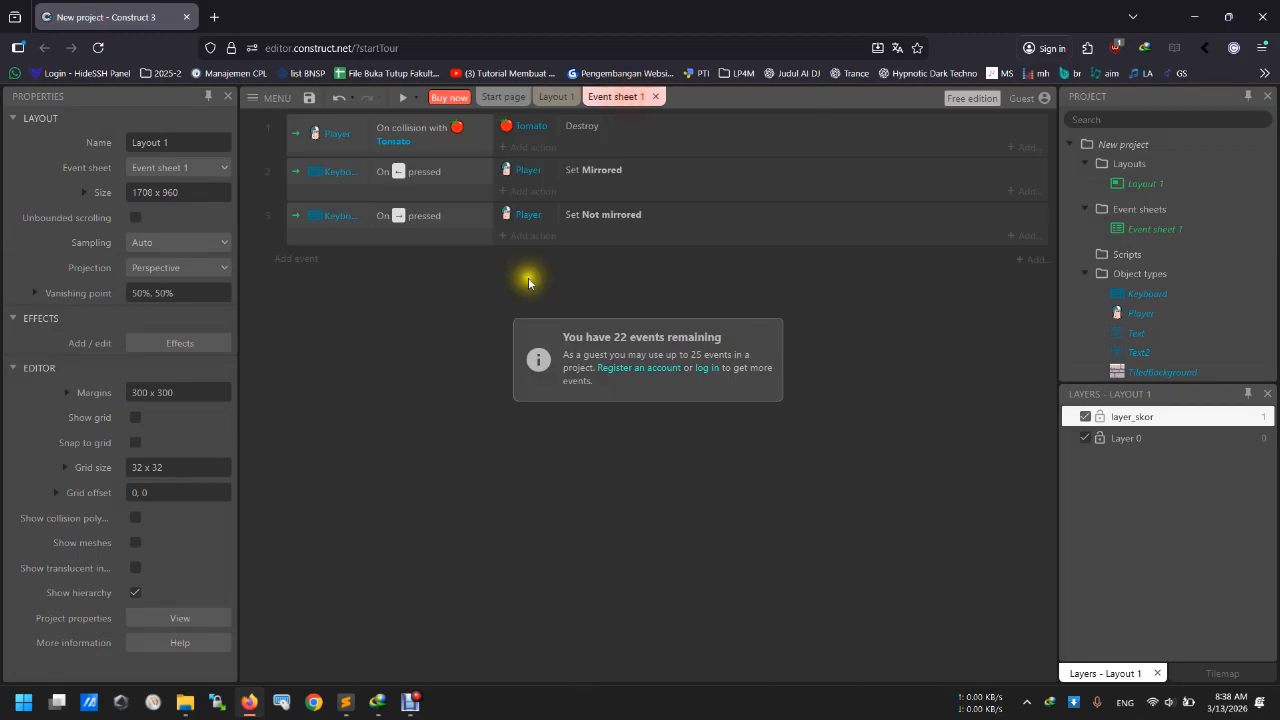
{"action": "right_click", "coordinate": [373, 385]}
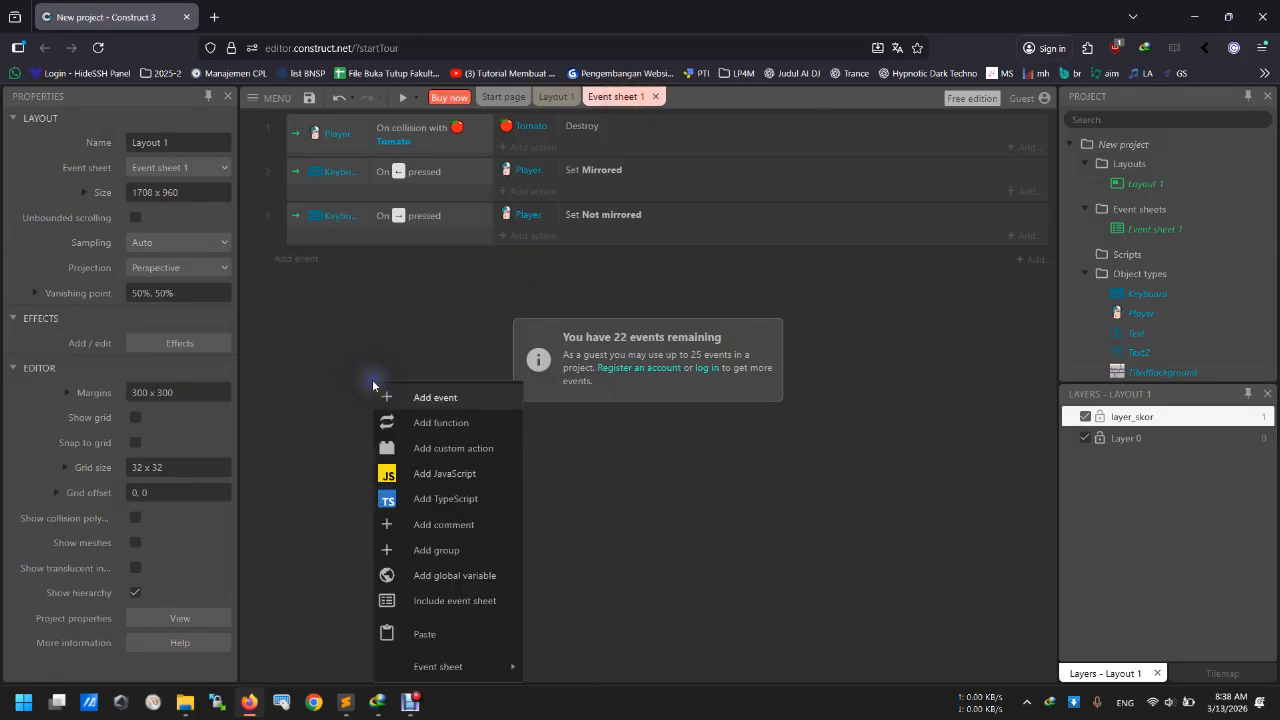
{"action": "left_click", "coordinate": [450, 586]}
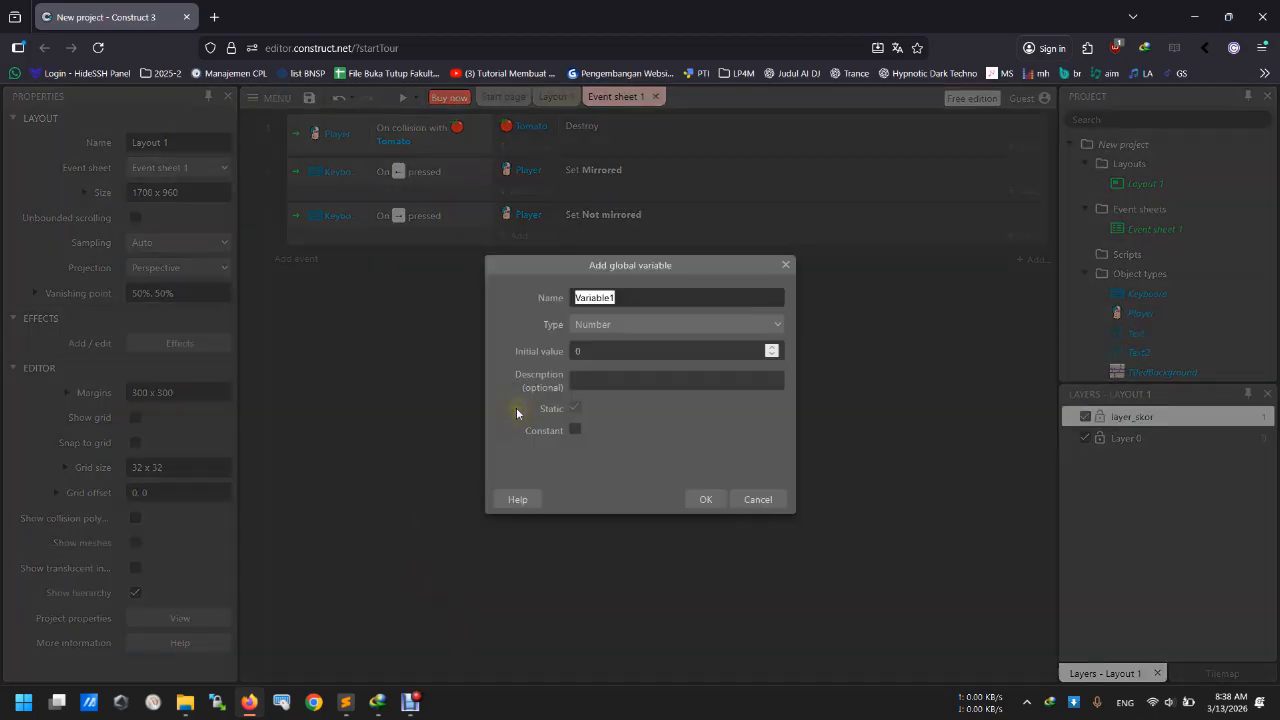
{"action": "type", "text": "skor"}
{"action": "left_click", "coordinate": [585, 353]}
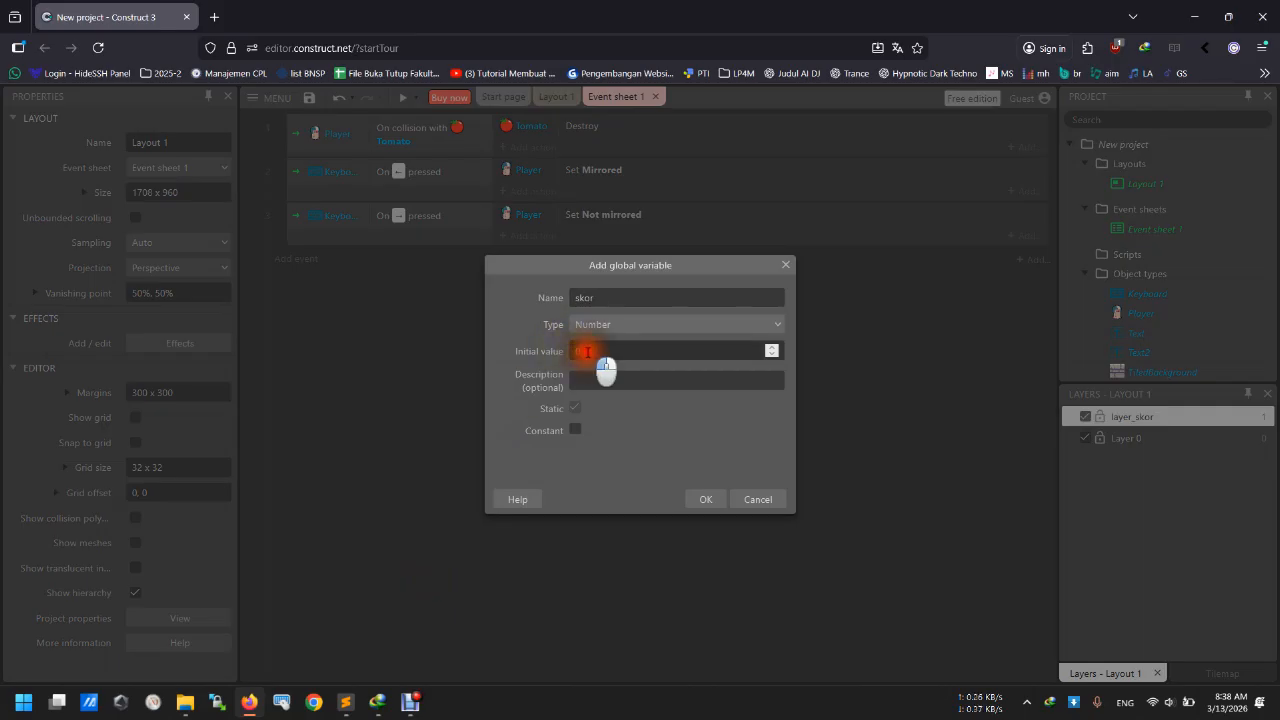
{"action": "left_click", "coordinate": [705, 500]}
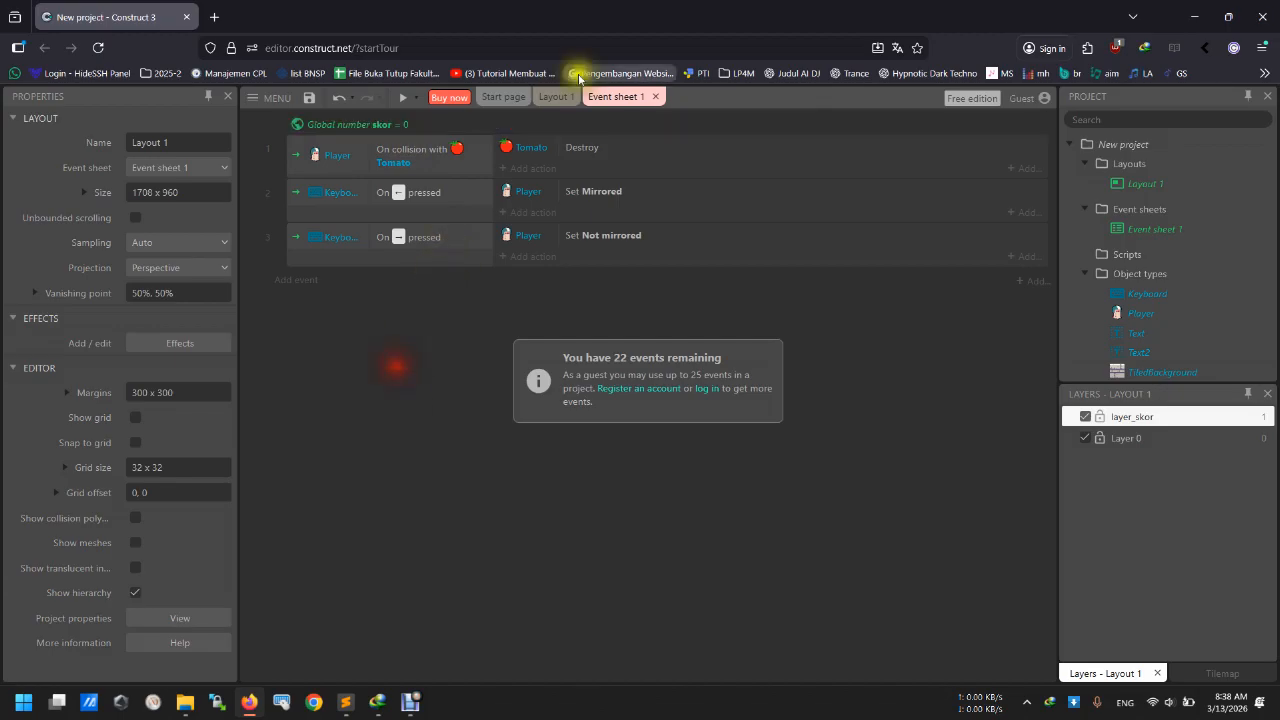
Inspect the "Skor :" label and its 0 value in Layout 1.
{"action": "left_click", "coordinate": [556, 96]}
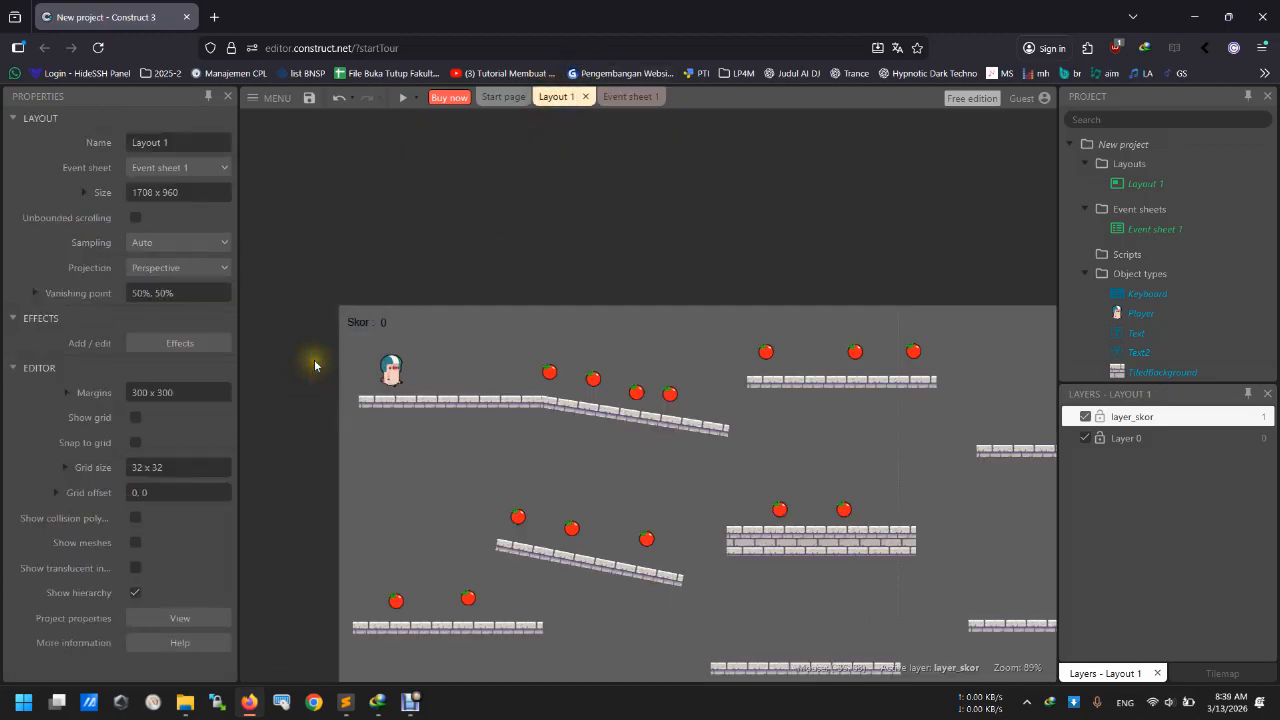
{"action": "left_click", "coordinate": [360, 329]}
{"action": "left_click", "coordinate": [295, 297]}
{"action": "left_click_drag", "start_coordinate": [307, 280], "coordinate": [406, 331]}
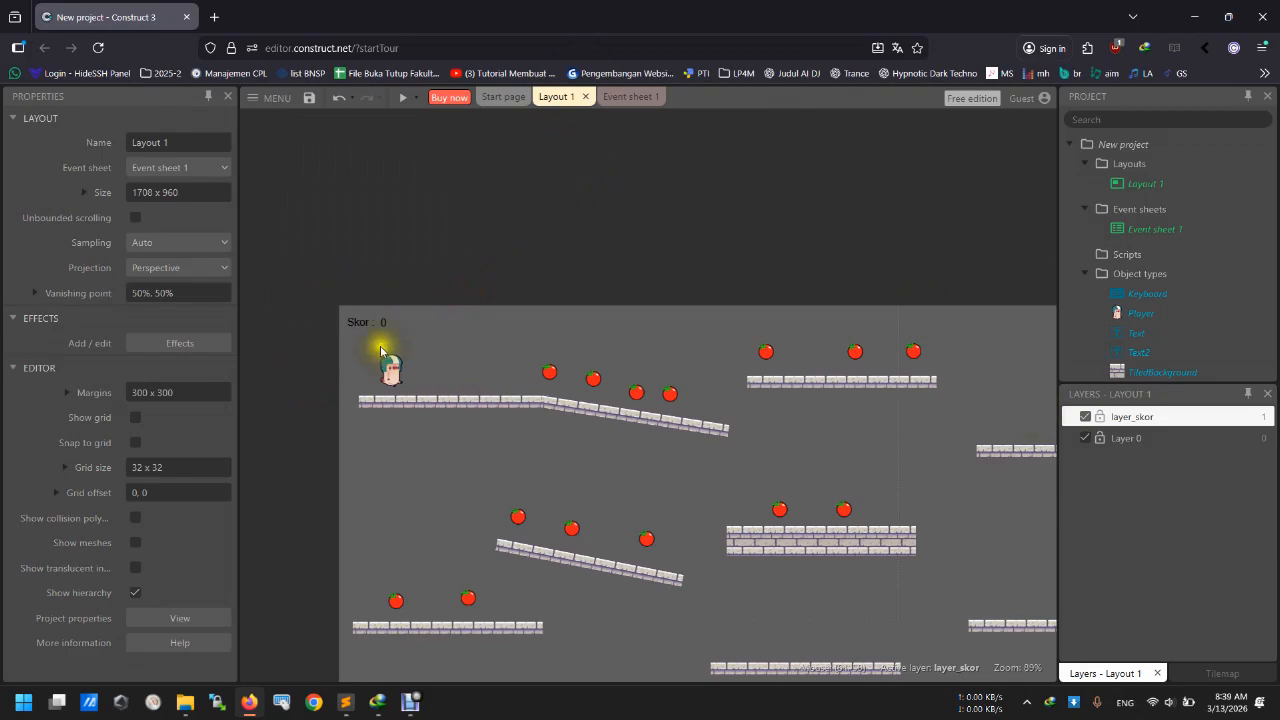
{"action": "left_click", "coordinate": [360, 323]}
{"action": "scroll", "coordinate": [350, 326], "scroll_direction": "up", "scroll_amount": 4, "text": "ctrl"}
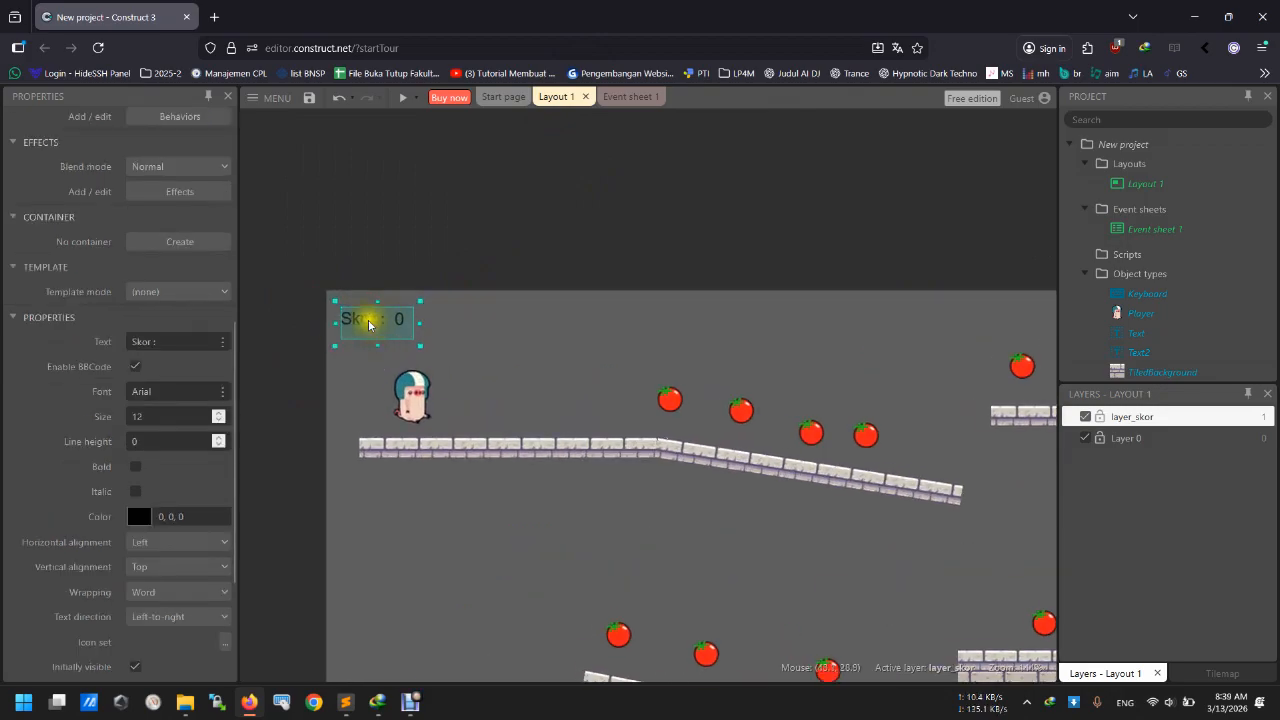
{"action": "mouse_move", "coordinate": [420, 323]}
{"action": "left_mouse_down"}
{"action": "mouse_move", "coordinate": [392, 322]}
{"action": "mouse_move", "coordinate": [423, 310]}
{"action": "left_mouse_up"}
{"action": "left_click", "coordinate": [430, 251]}
{"action": "scroll", "coordinate": [134, 345], "scroll_direction": "up", "scroll_amount": 1}
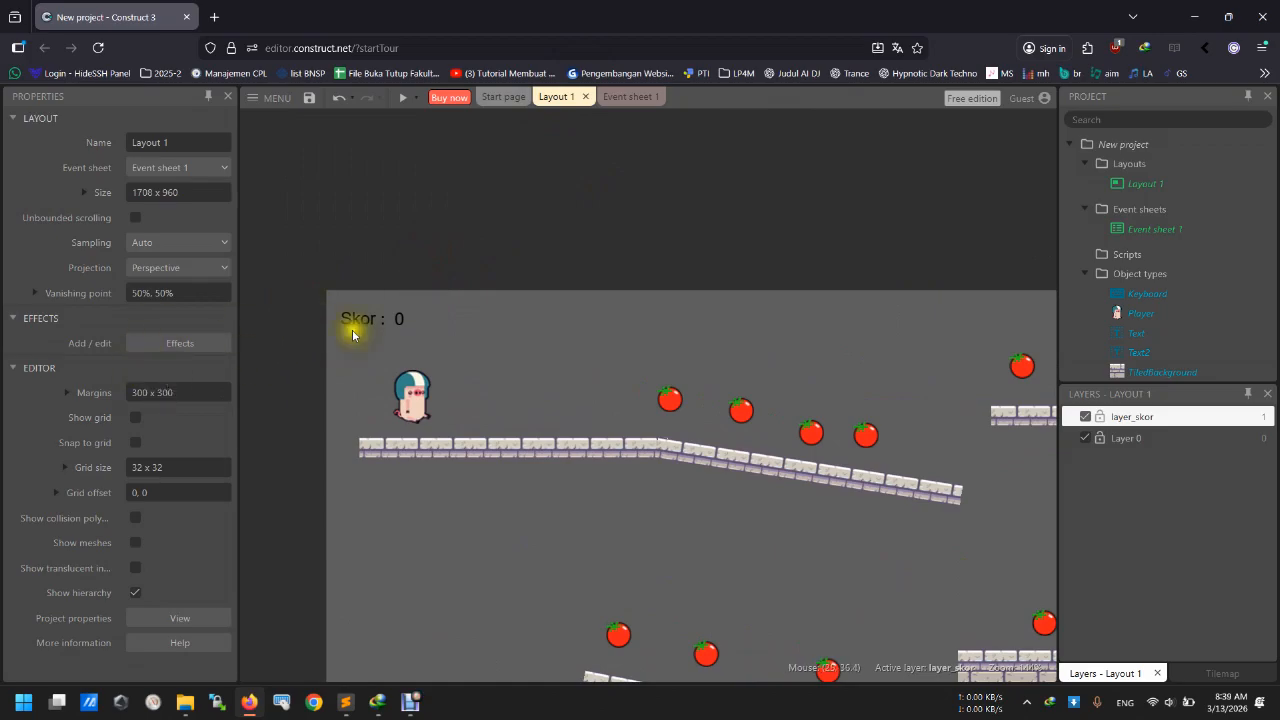
Check the Player's layer and shift the sprite slightly along its platform, to X about 83.5.
{"action": "left_click", "coordinate": [411, 398]}
{"action": "scroll", "coordinate": [128, 448], "scroll_direction": "up", "scroll_amount": 1}
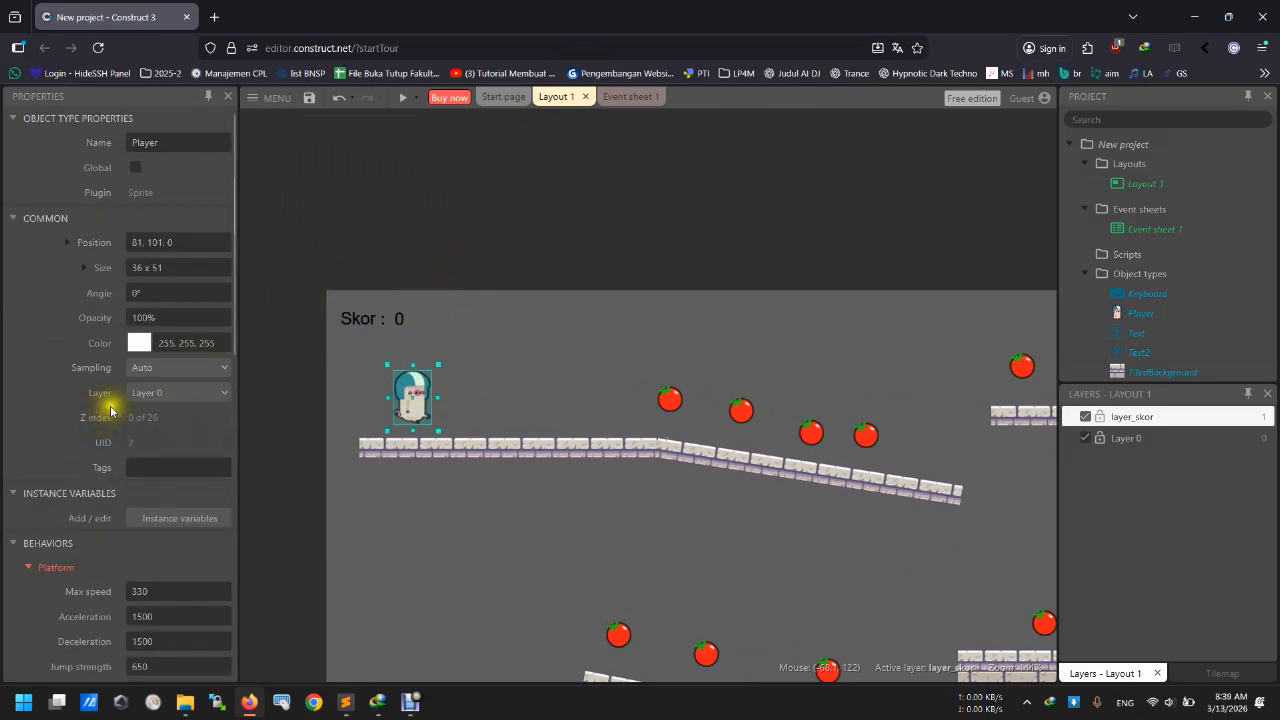
{"action": "mouse_move", "coordinate": [422, 408]}
{"action": "left_mouse_down"}
{"action": "mouse_move", "coordinate": [428, 420]}
{"action": "mouse_move", "coordinate": [425, 410]}
{"action": "left_mouse_up"}
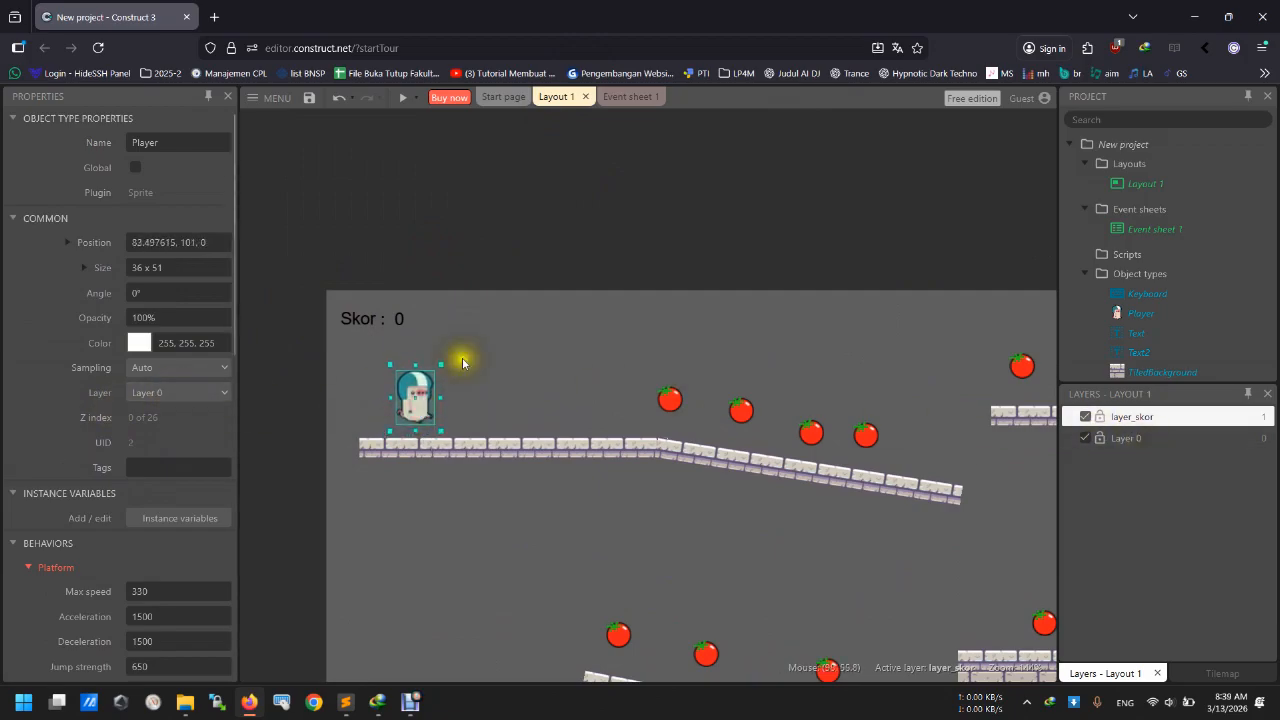
Check which layer the "Skor :" label and the 0 text belong to.
{"action": "left_click", "coordinate": [357, 328]}
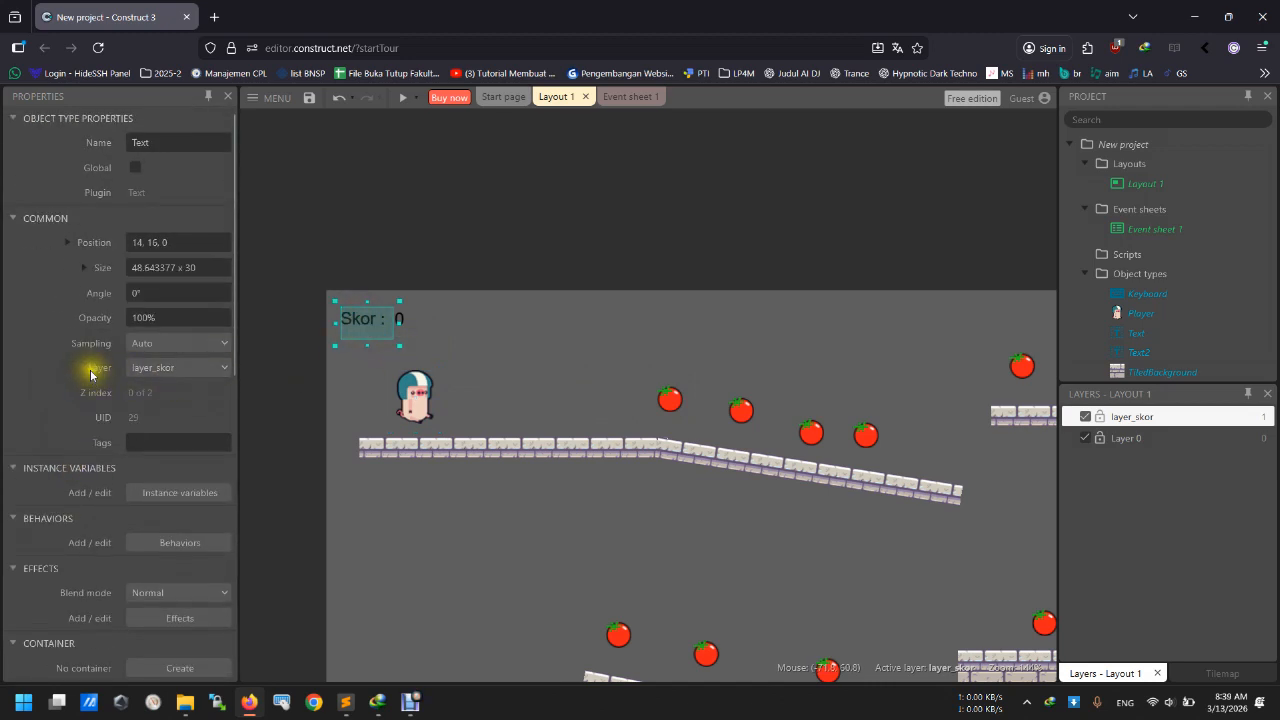
{"action": "left_click", "coordinate": [376, 256]}
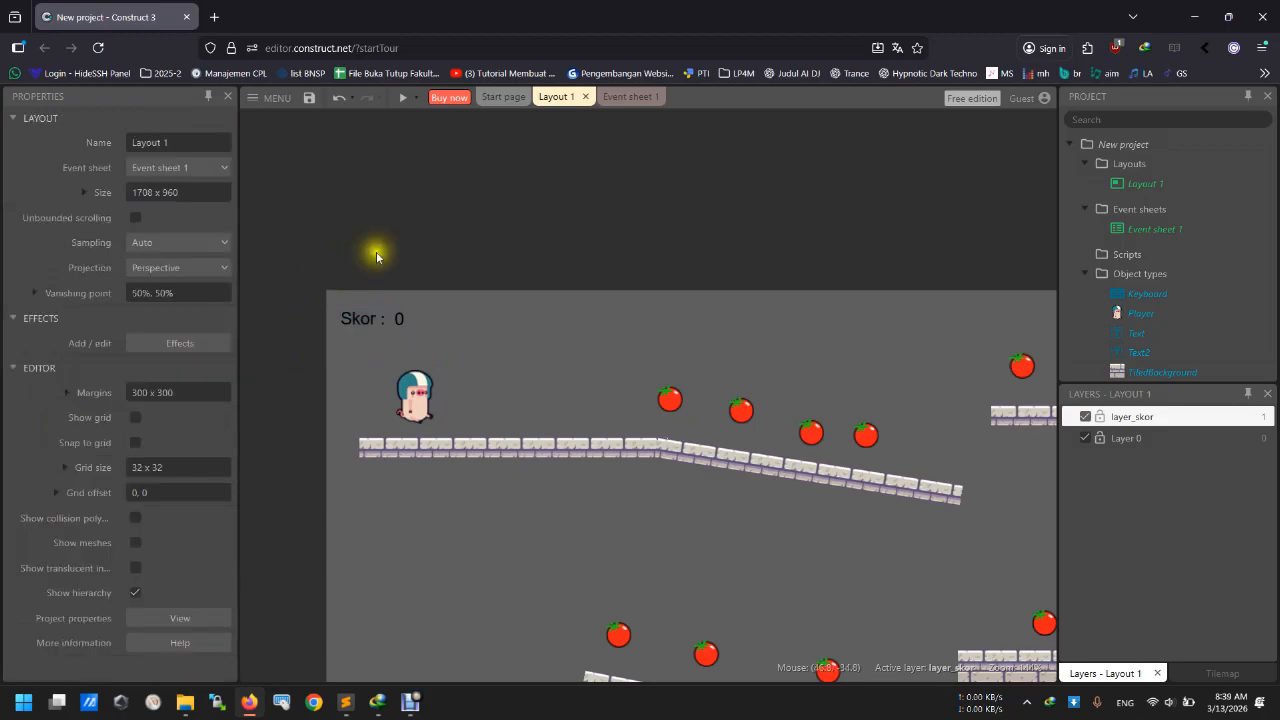
{"action": "left_click", "coordinate": [402, 318]}
{"action": "scroll", "coordinate": [90, 450], "scroll_direction": "up", "scroll_amount": 5}
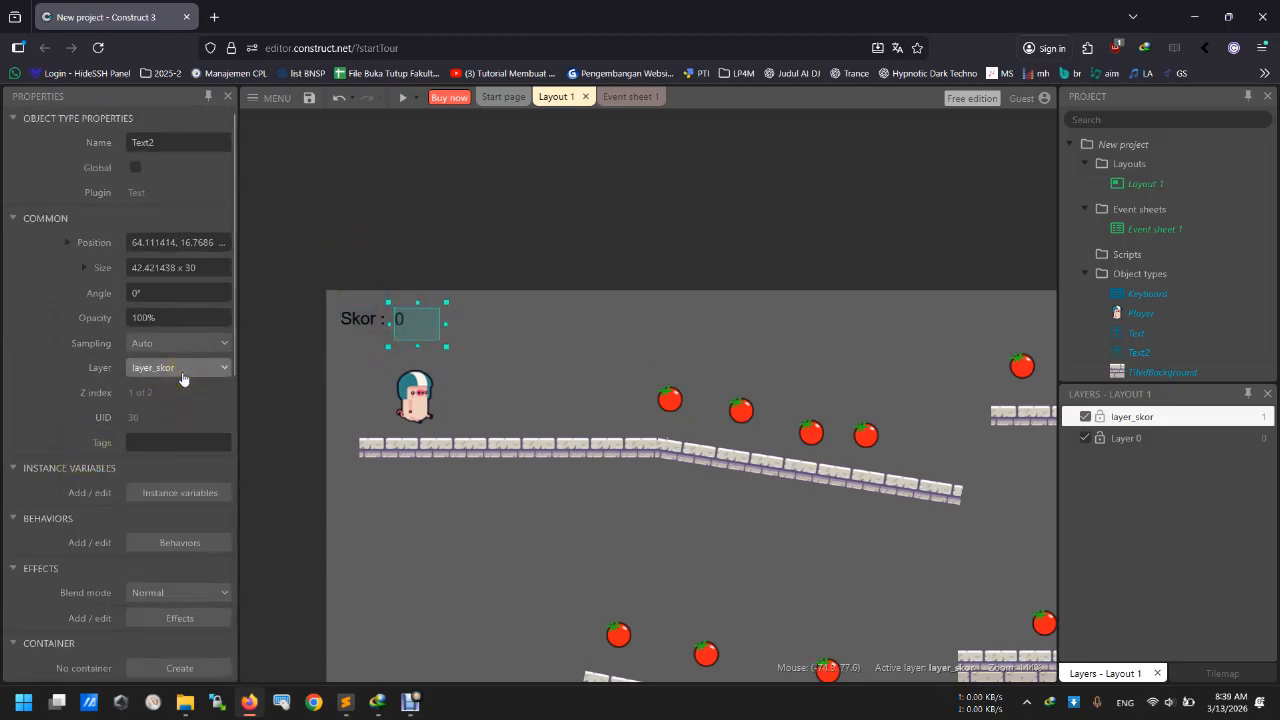
Nudge the 0 text up slightly, to Y about 15.77, beside the "Skor :" label.
{"action": "left_click", "coordinate": [310, 265]}
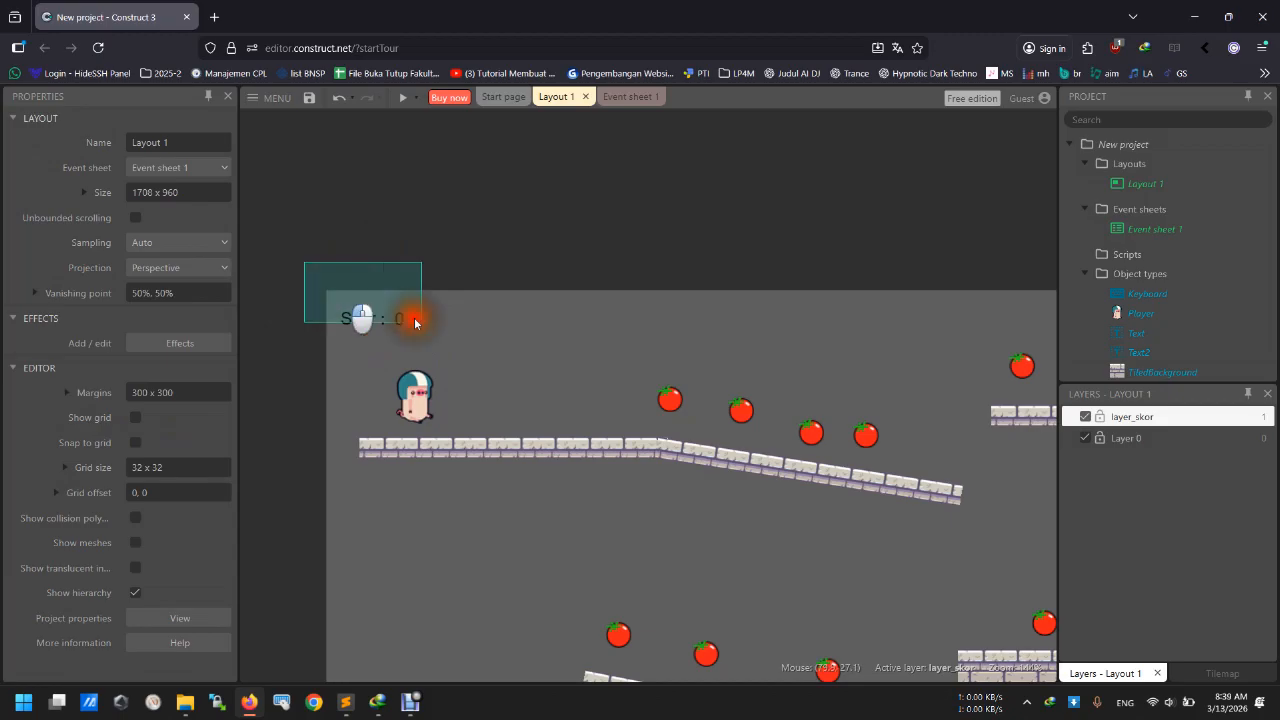
{"action": "left_click_drag", "start_coordinate": [339, 297], "coordinate": [492, 344]}
{"action": "left_click", "coordinate": [423, 265]}
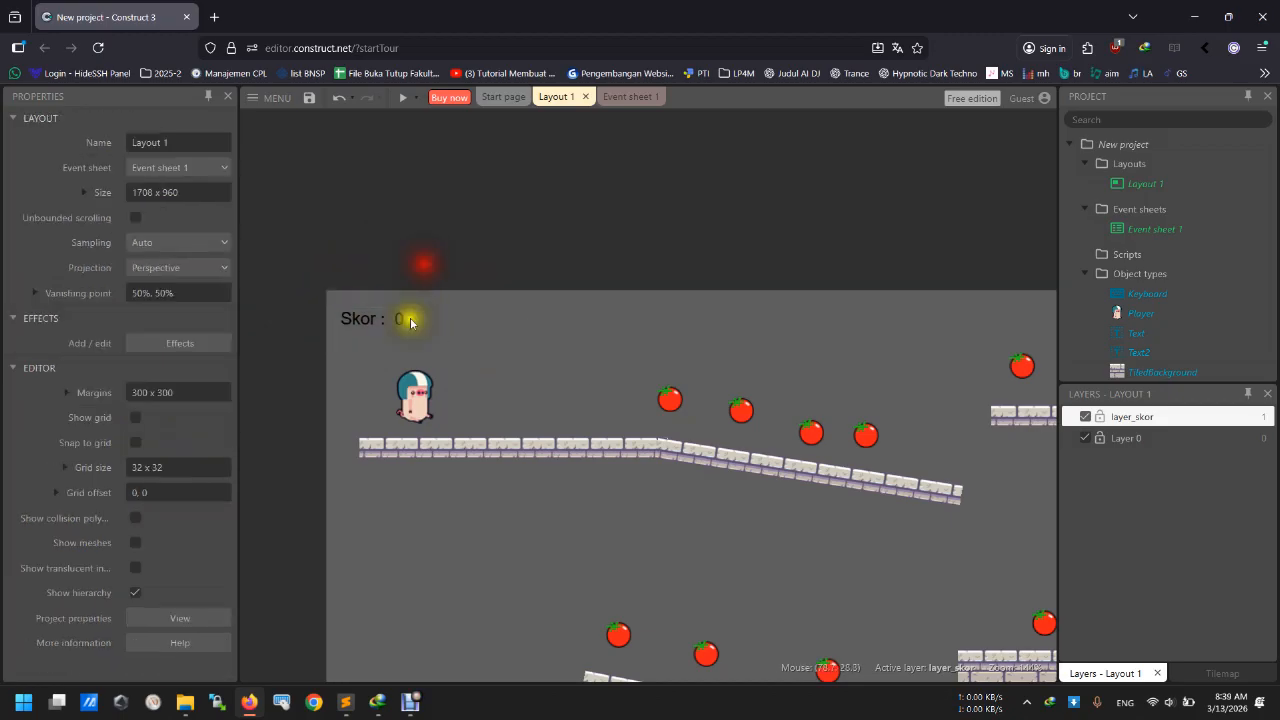
{"action": "left_click", "coordinate": [409, 327]}
{"action": "left_click", "coordinate": [420, 266]}
Preview the layout and move the Player across the platforms to check how the score text scrolls, and close the preview.
{"action": "left_click", "coordinate": [402, 97]}
{"action": "key", "text": "Right"}
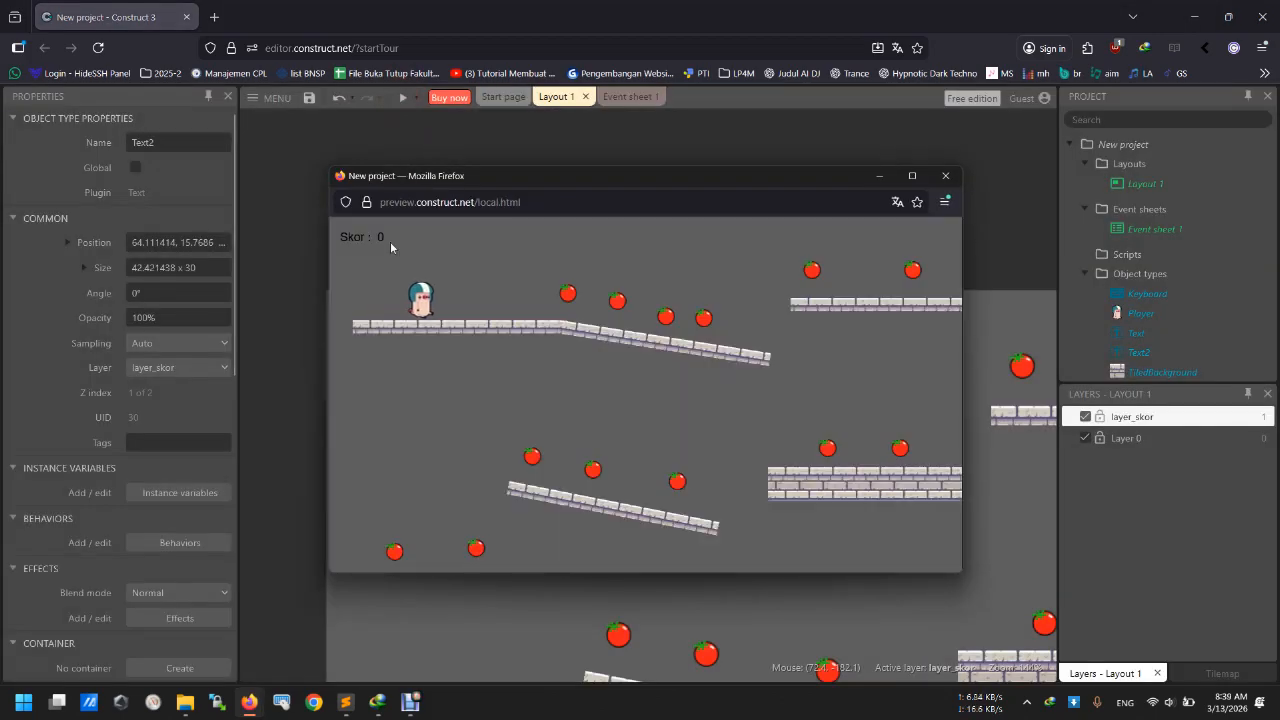
{"action": "key", "text": "Left"}
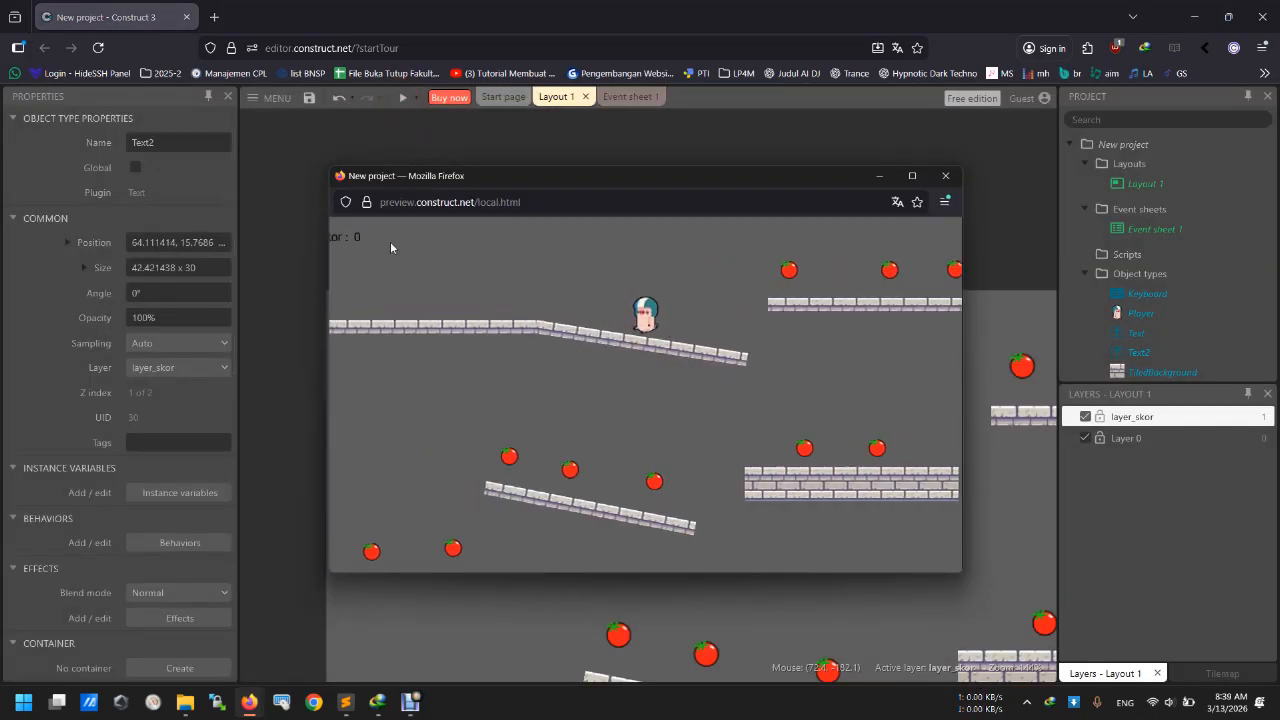
{"action": "key", "text": "Right"}
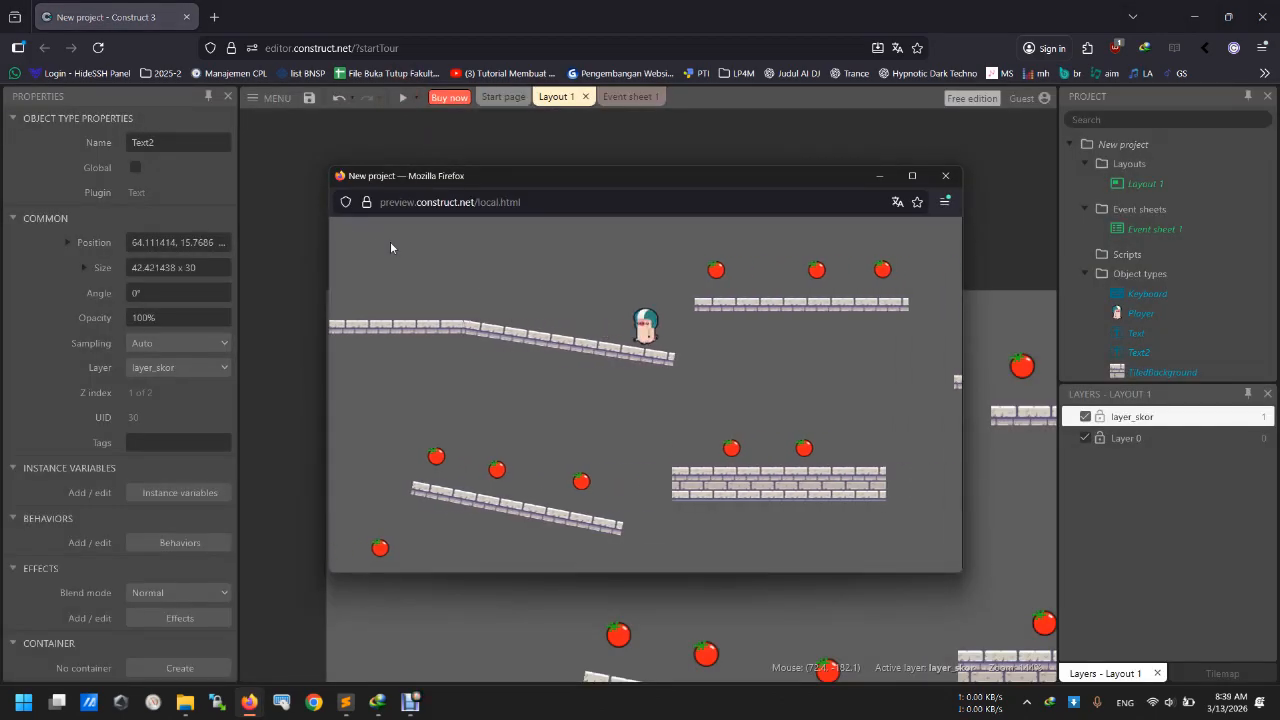
{"action": "key", "text": "Right"}
{"action": "key", "text": "Up"}
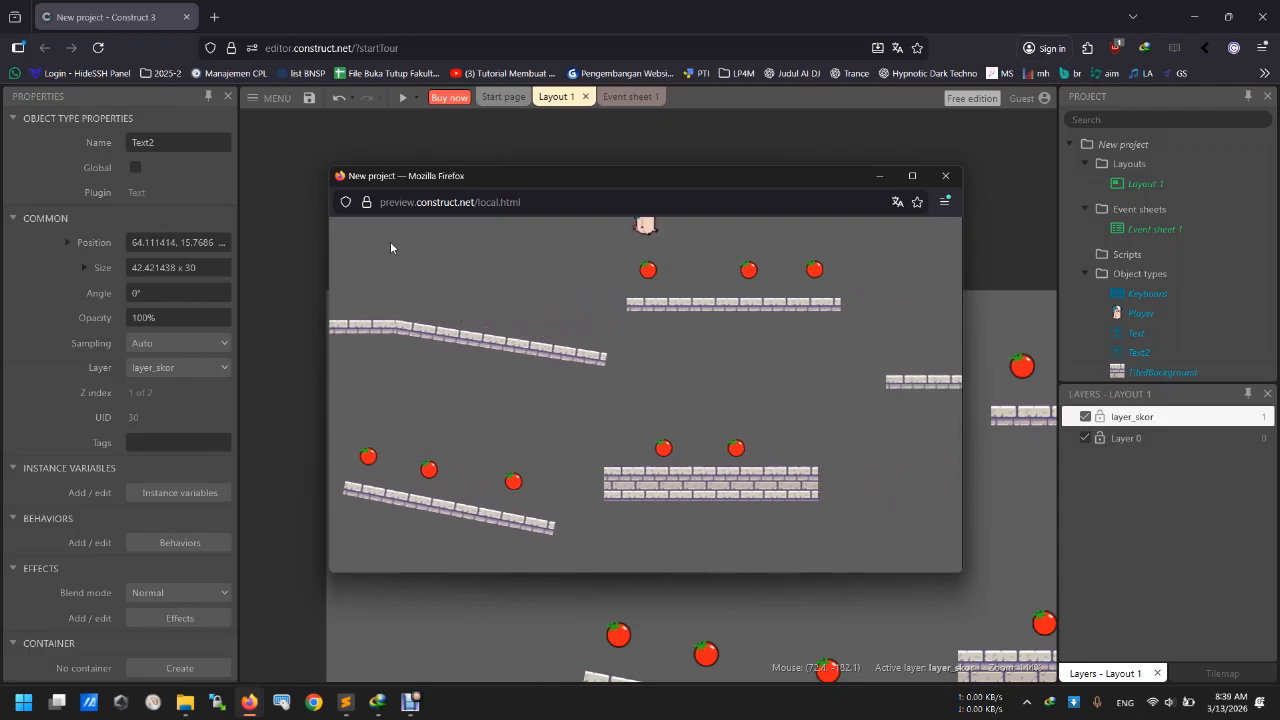
{"action": "key", "text": "Right"}
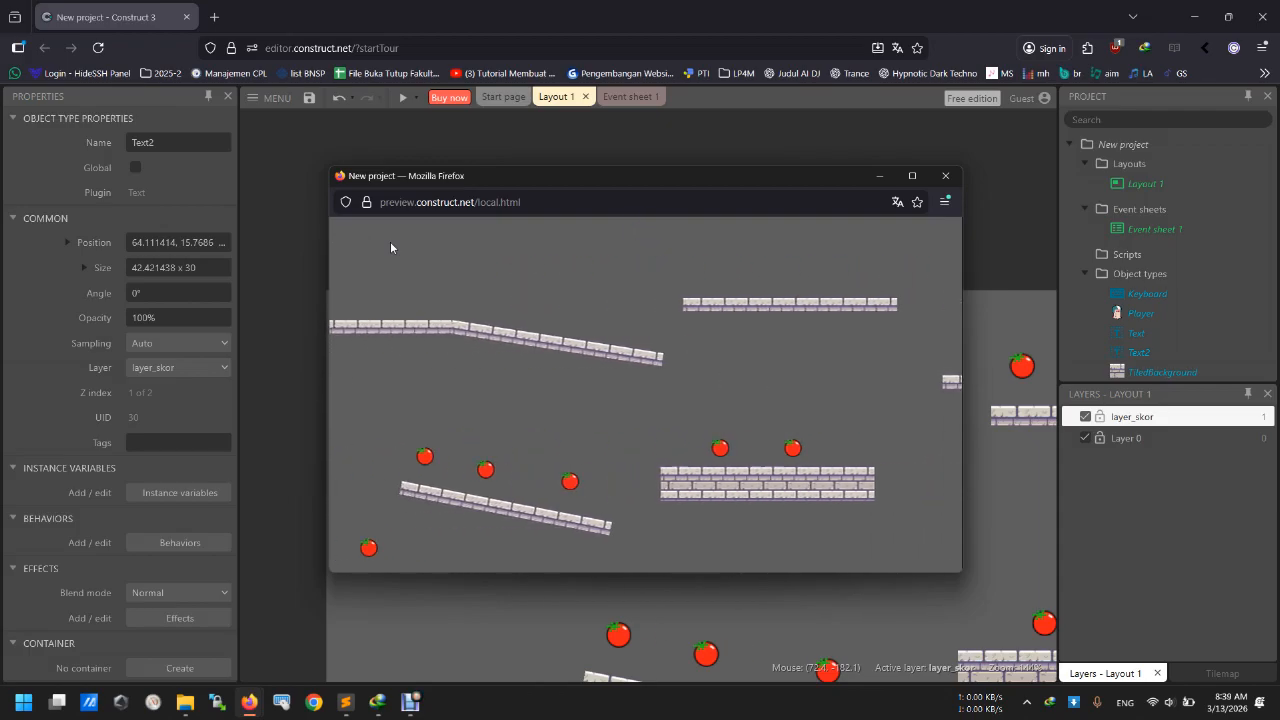
{"action": "key", "text": "Left"}
{"action": "left_click", "coordinate": [820, 232]}
{"action": "left_click", "coordinate": [945, 176]}
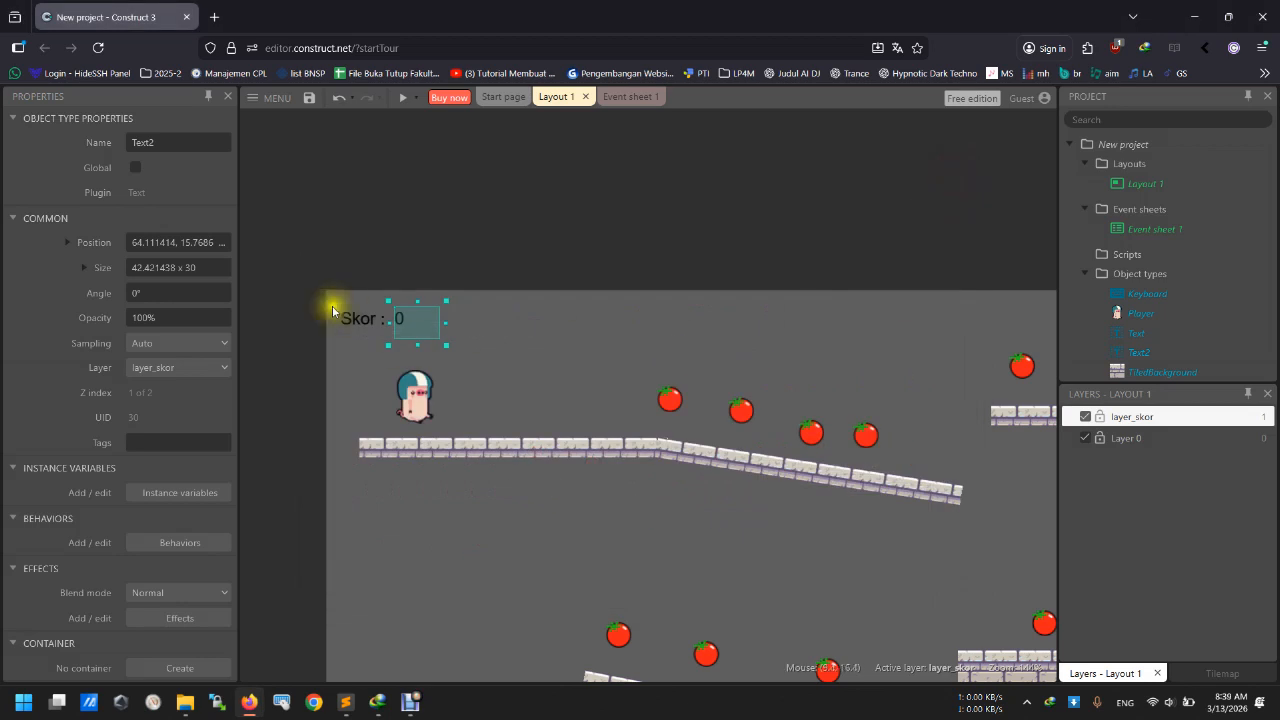
Set the parallax of layer_skor to 0% on both X and Y.
{"action": "left_click", "coordinate": [305, 290]}
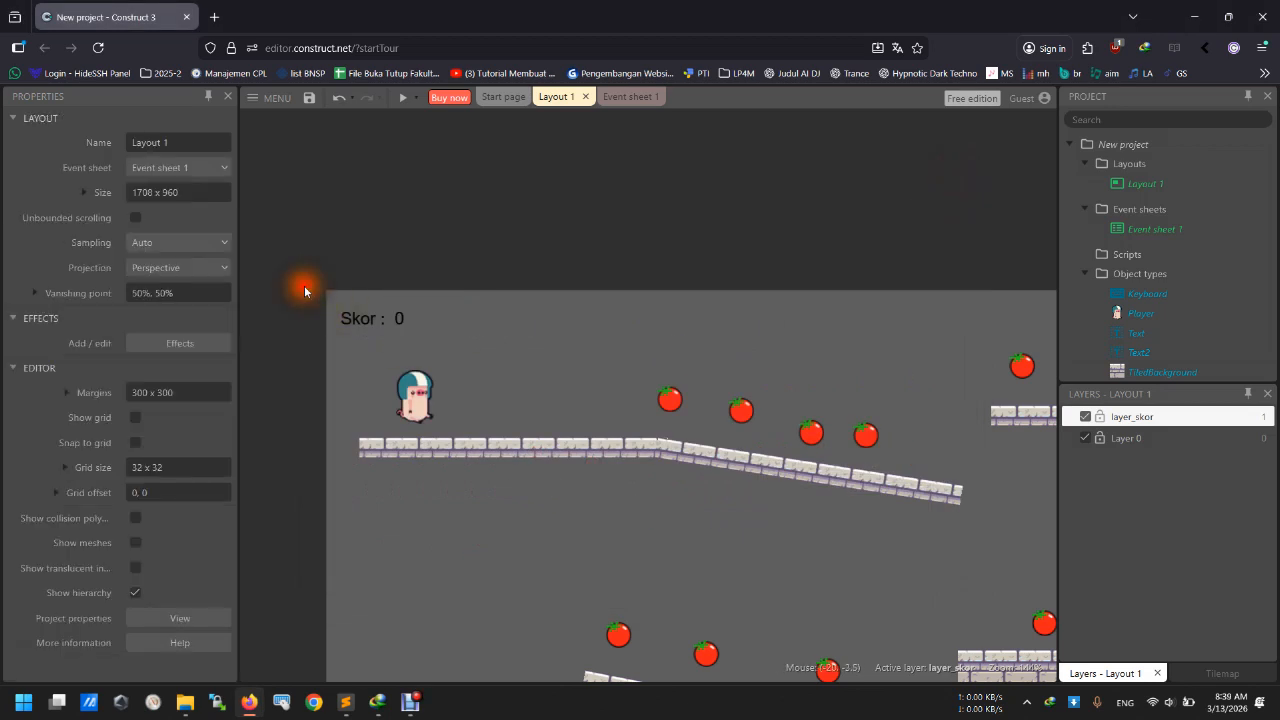
{"action": "left_click", "coordinate": [1130, 416]}
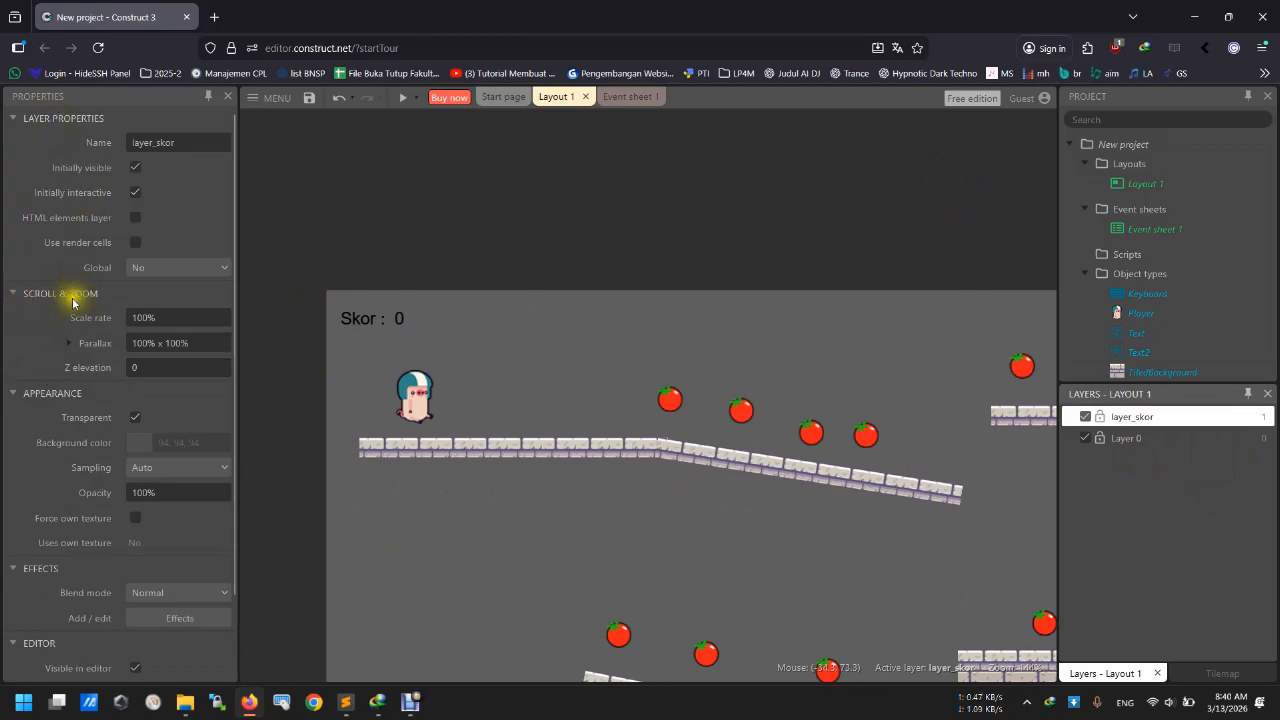
{"action": "left_click", "coordinate": [67, 345]}
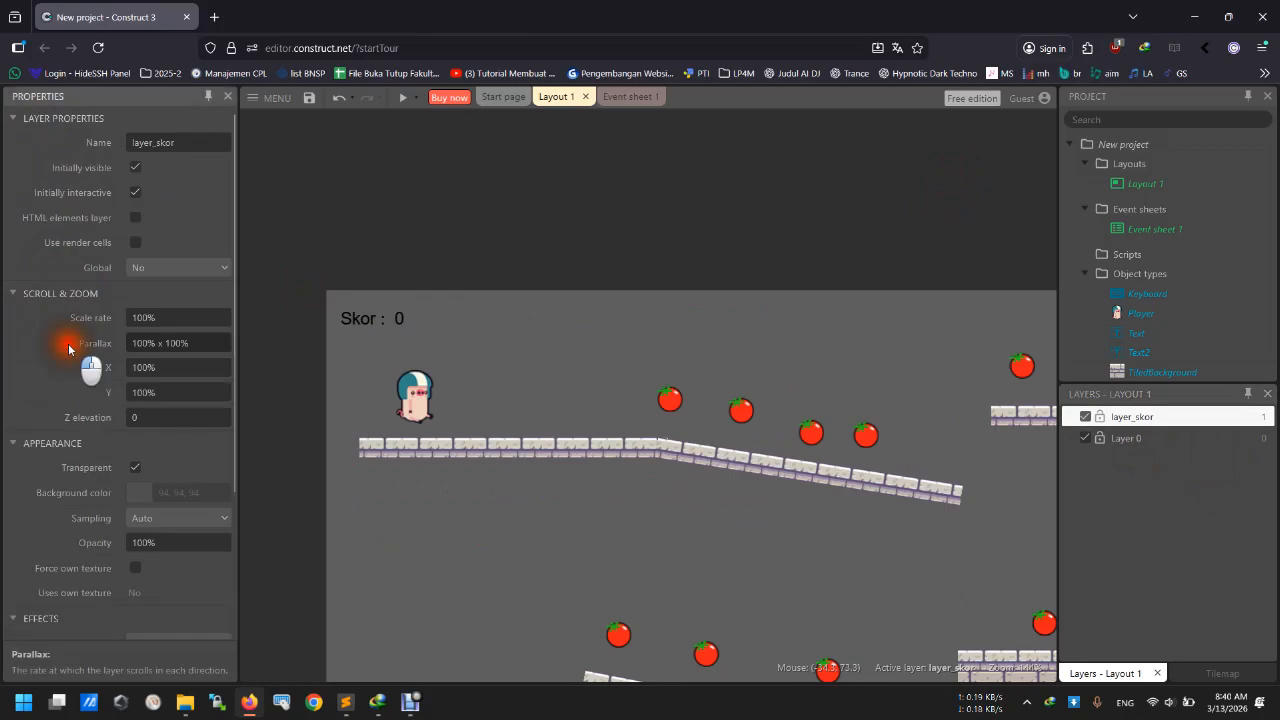
{"action": "left_click", "coordinate": [177, 368]}
{"action": "type", "text": "0"}
{"action": "left_click", "coordinate": [166, 393]}
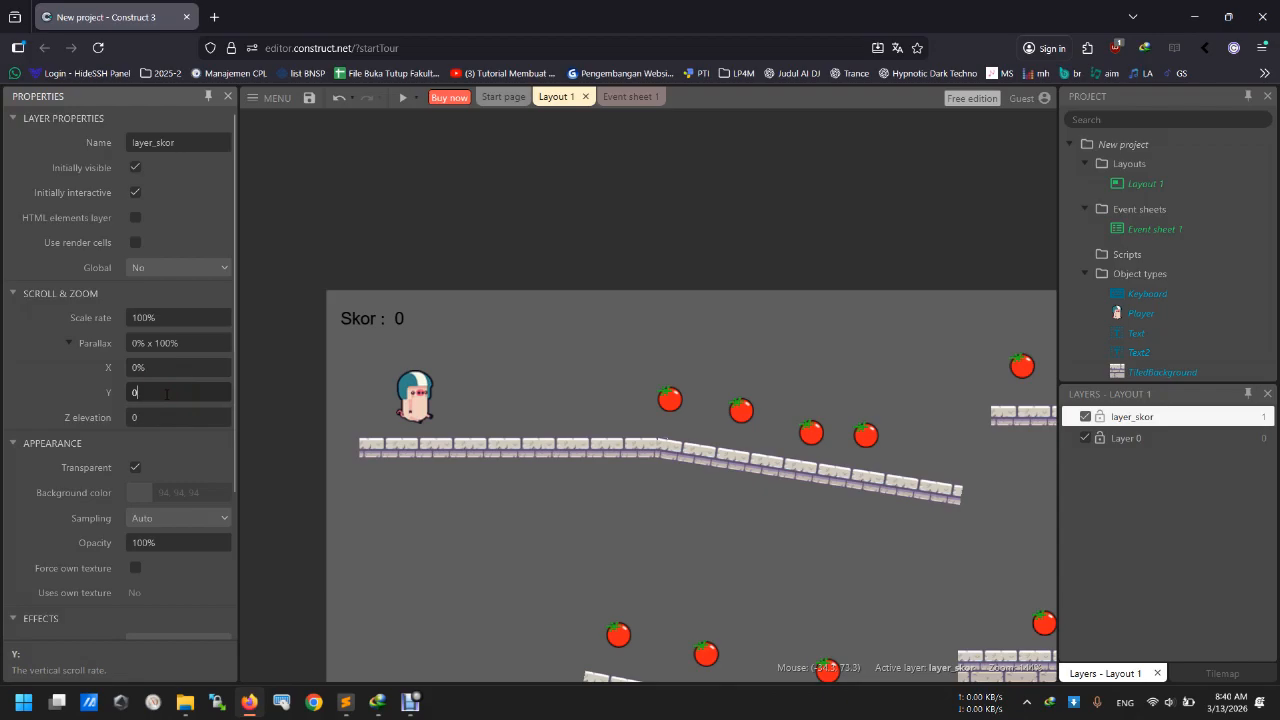
{"action": "left_click", "coordinate": [166, 367]}
{"action": "left_click", "coordinate": [374, 241]}
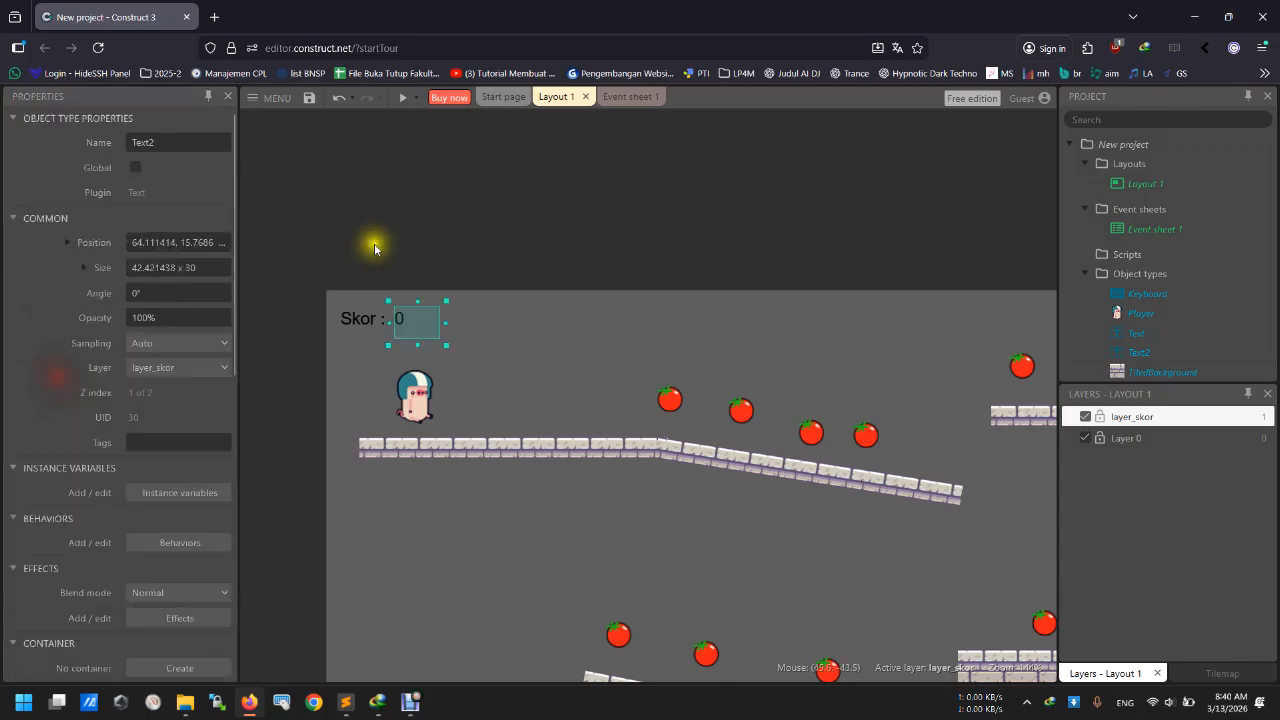
{"action": "left_click_drag", "start_coordinate": [294, 258], "coordinate": [449, 332]}
{"action": "left_click", "coordinate": [587, 311]}
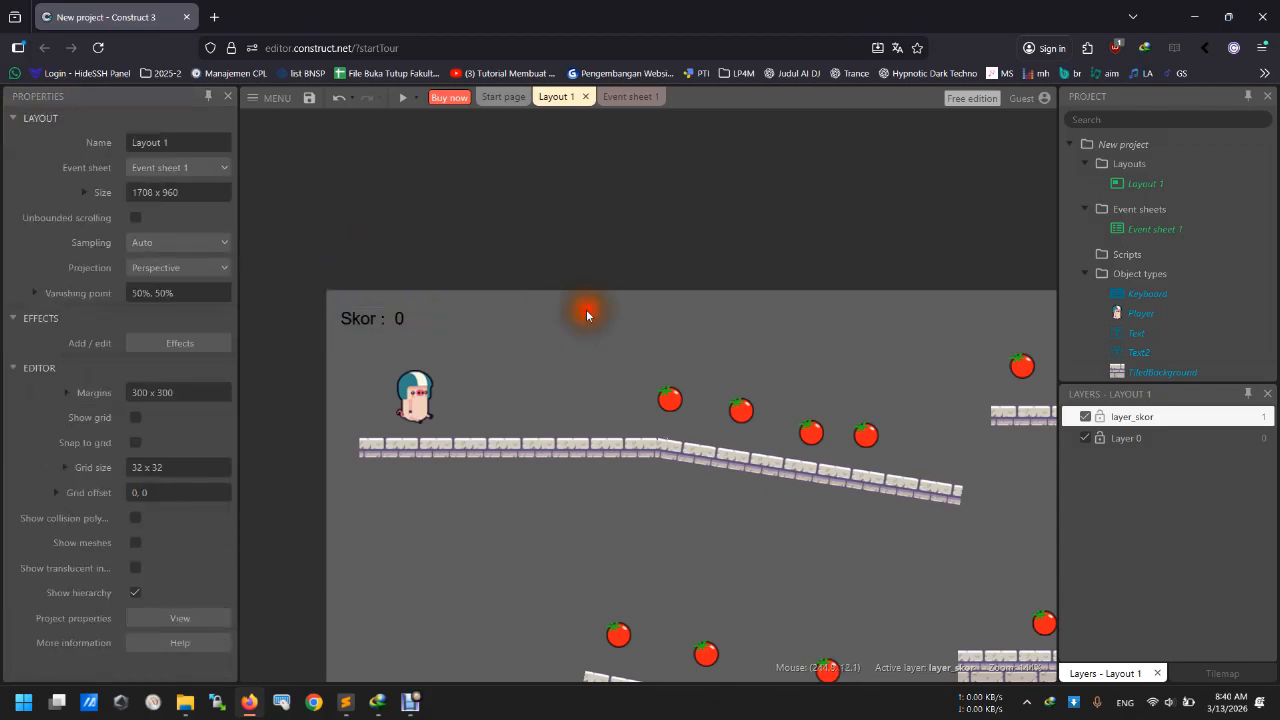
Preview the game again, run and jump through all platforms while checking the score text's position, and close the preview.
{"action": "left_click", "coordinate": [402, 97]}
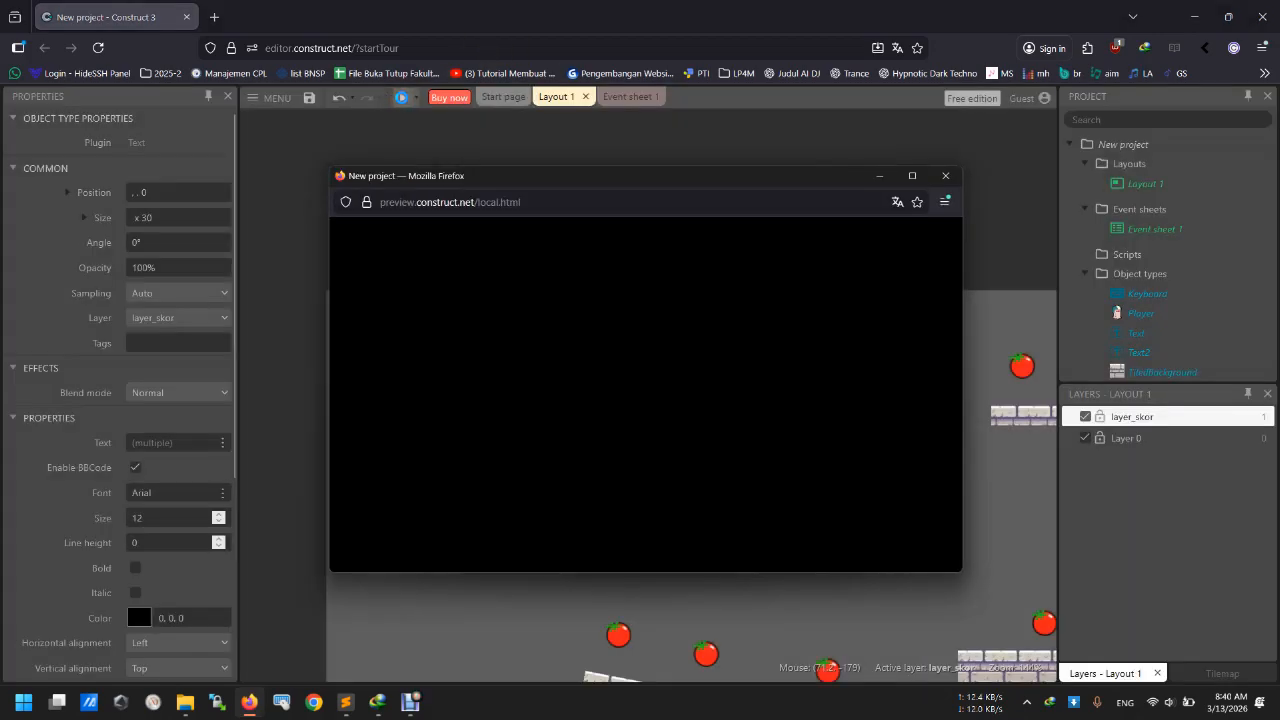
{"action": "key", "text": "Right"}
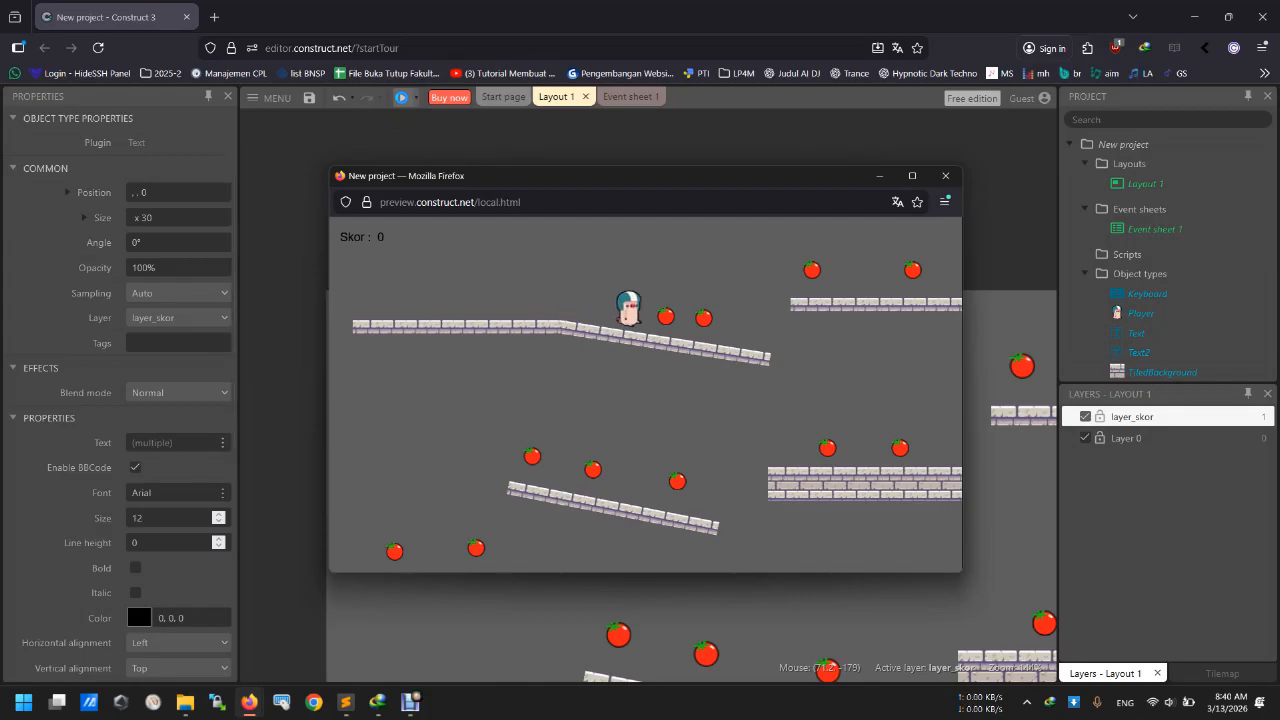
{"action": "key", "text": "Up"}
{"action": "key", "text": "Right"}
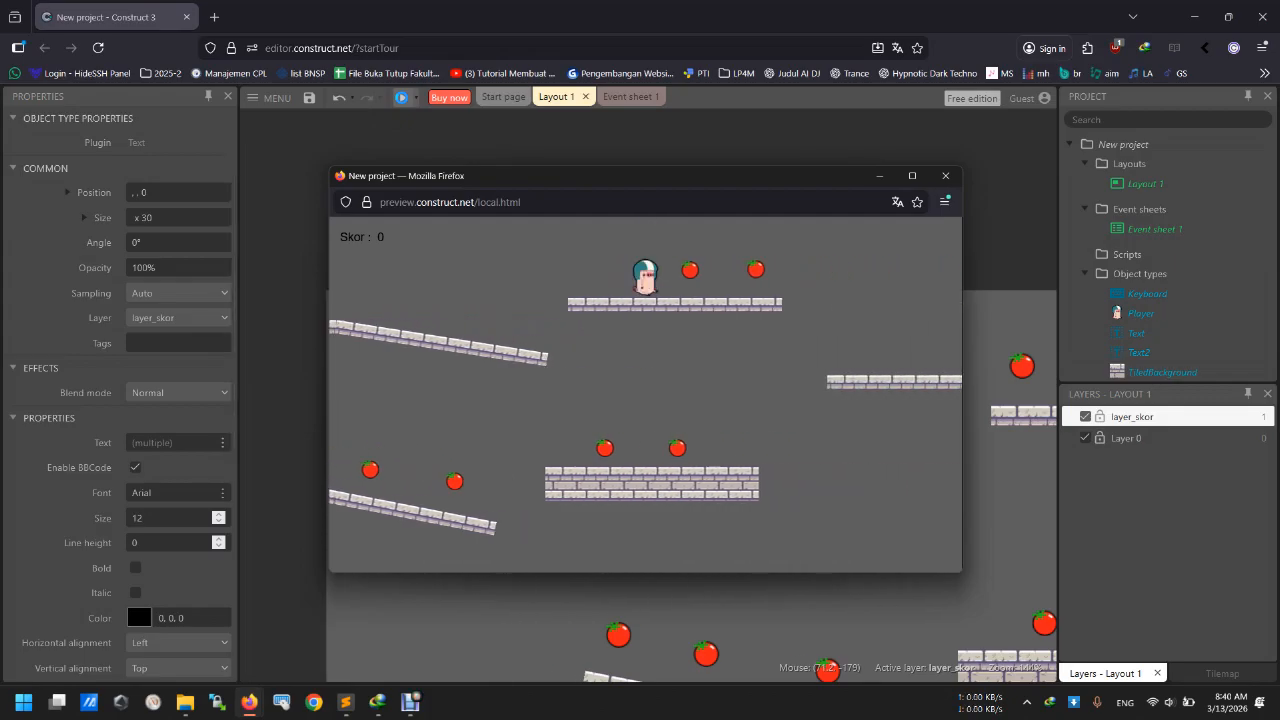
{"action": "key", "text": "Left"}
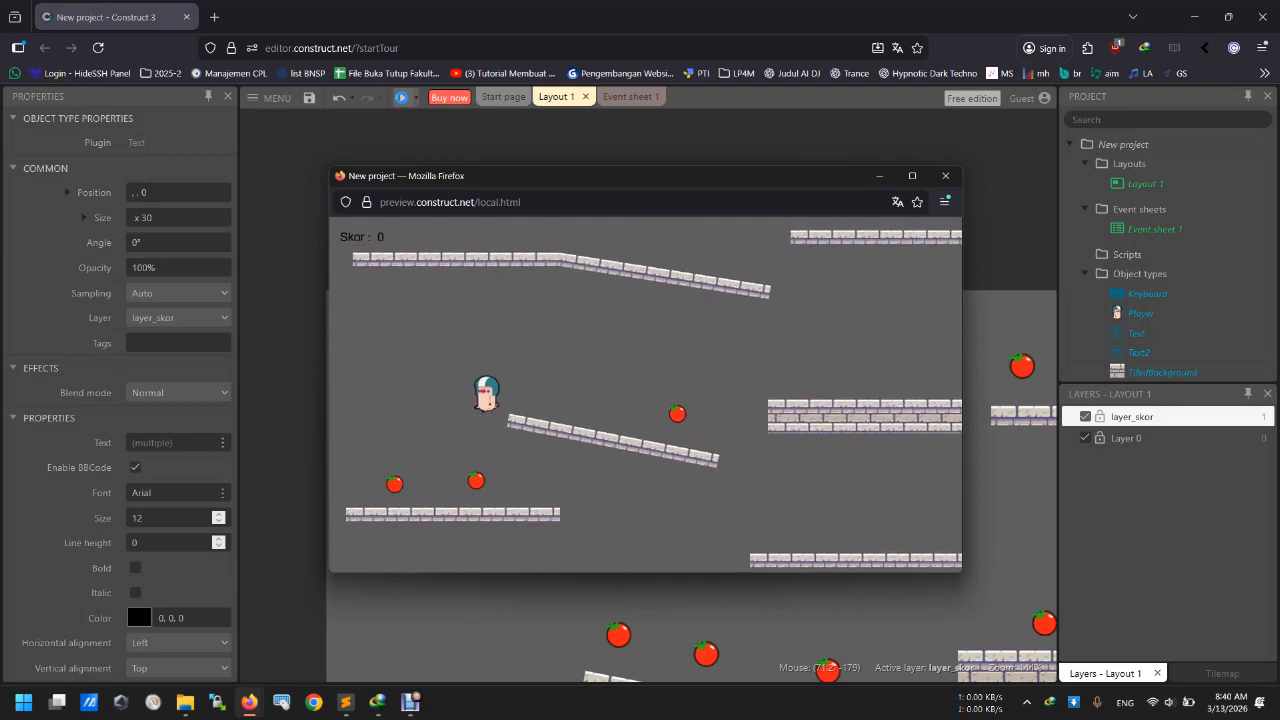
{"action": "key", "text": "Right"}
{"action": "key", "text": "Left"}
{"action": "key", "text": "Right"}
{"action": "key", "text": "Left"}
{"action": "key", "text": "Up"}
{"action": "key", "text": "Right"}
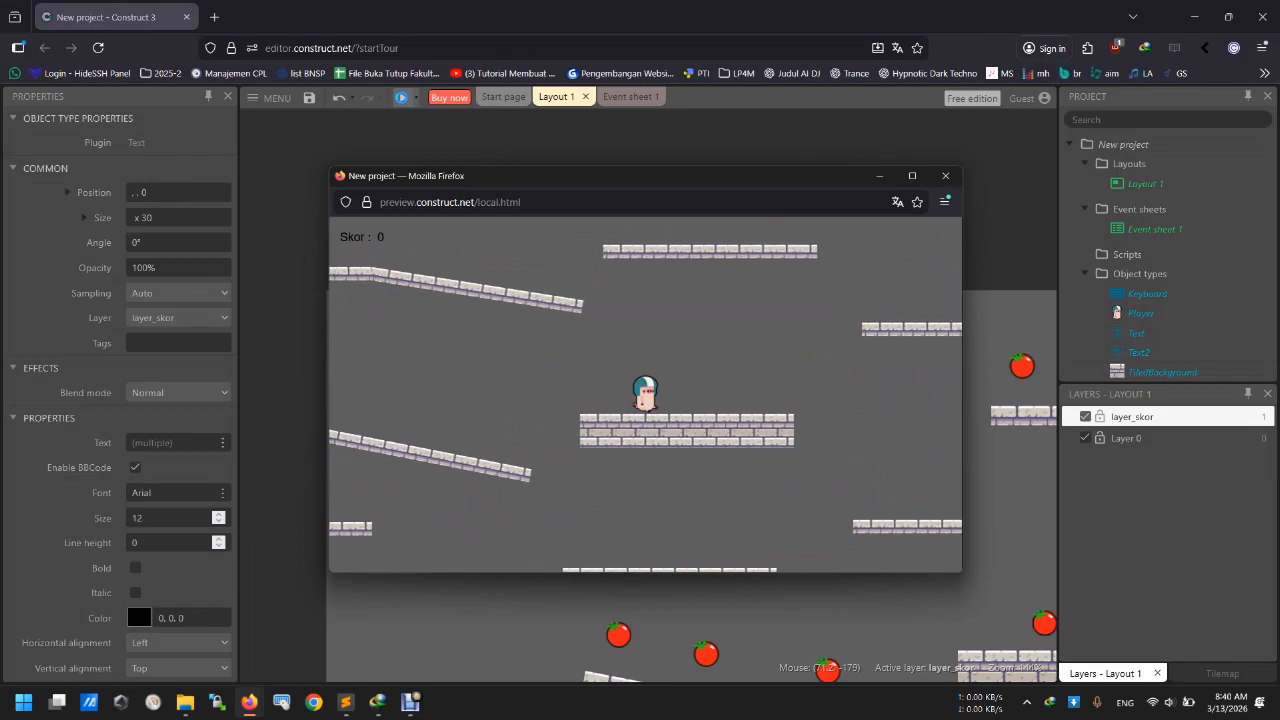
{"action": "key", "text": "Right"}
{"action": "key", "text": "Up"}
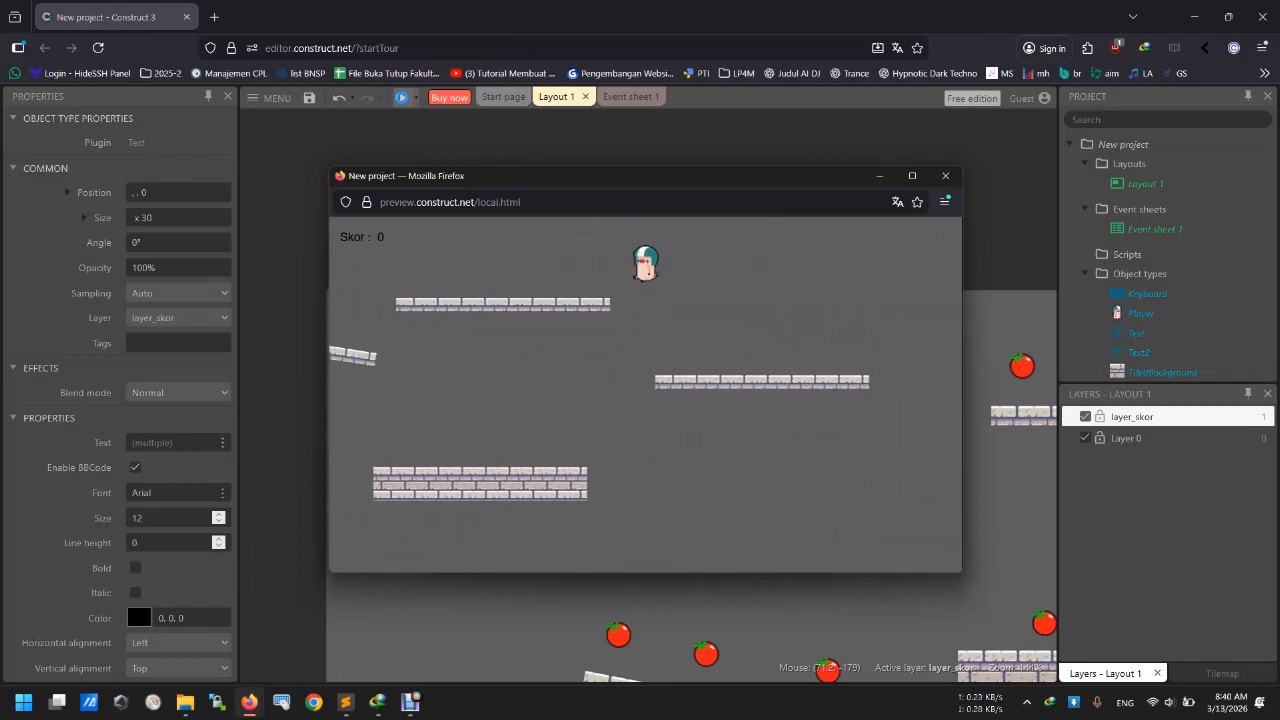
{"action": "key", "text": "Left"}
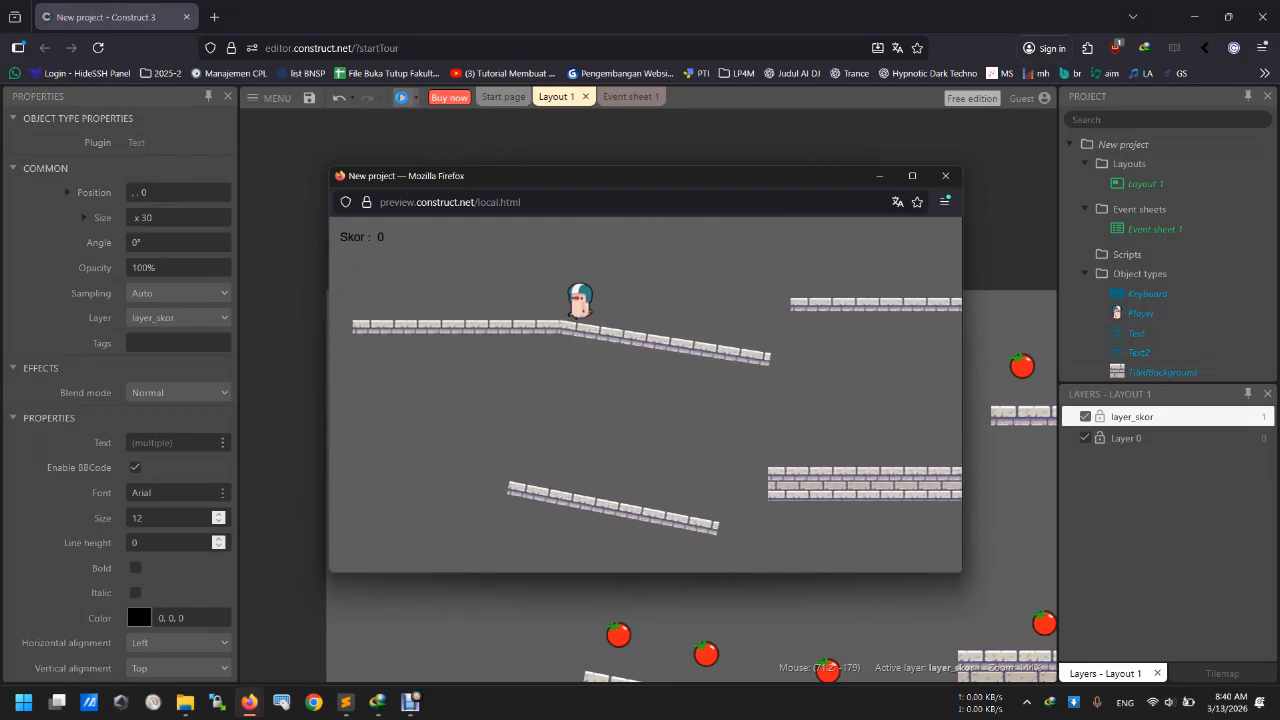
{"action": "key", "text": "Right"}
{"action": "key", "text": "Left"}
{"action": "key", "text": "Right"}
{"action": "key", "text": "Up"}
{"action": "key", "text": "Left"}
{"action": "key", "text": "Right"}
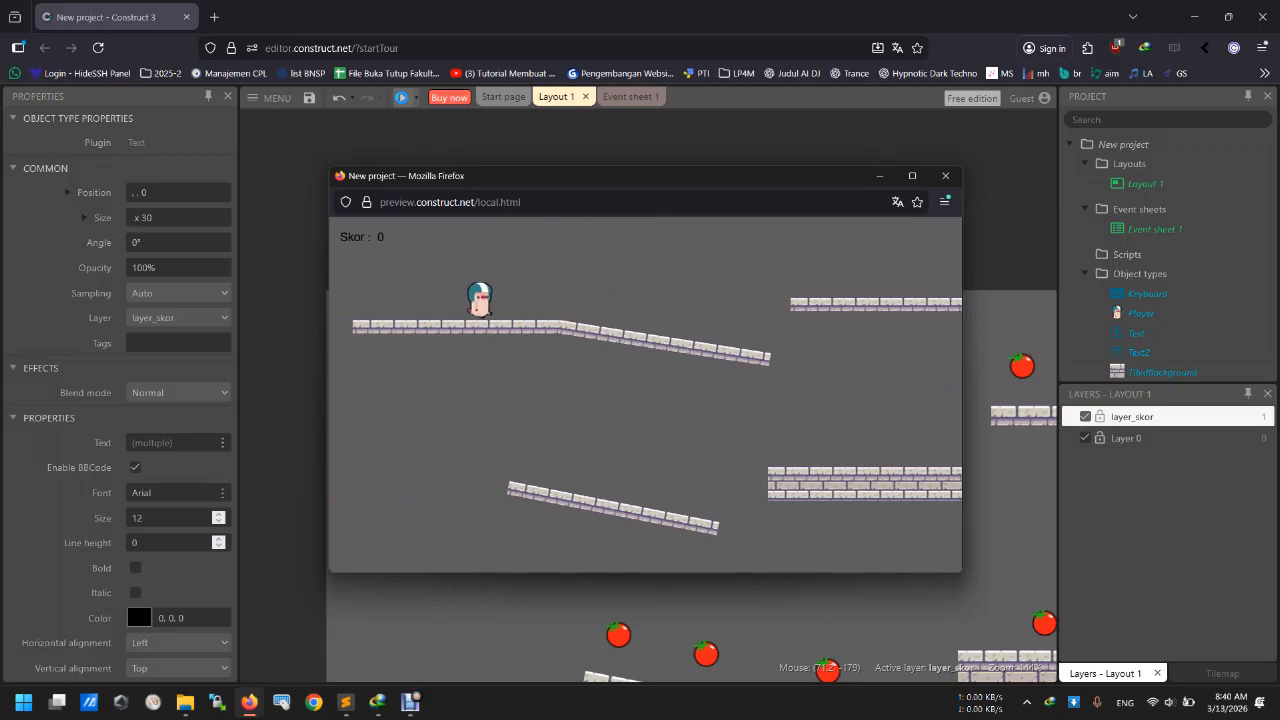
{"action": "left_click", "coordinate": [944, 177]}
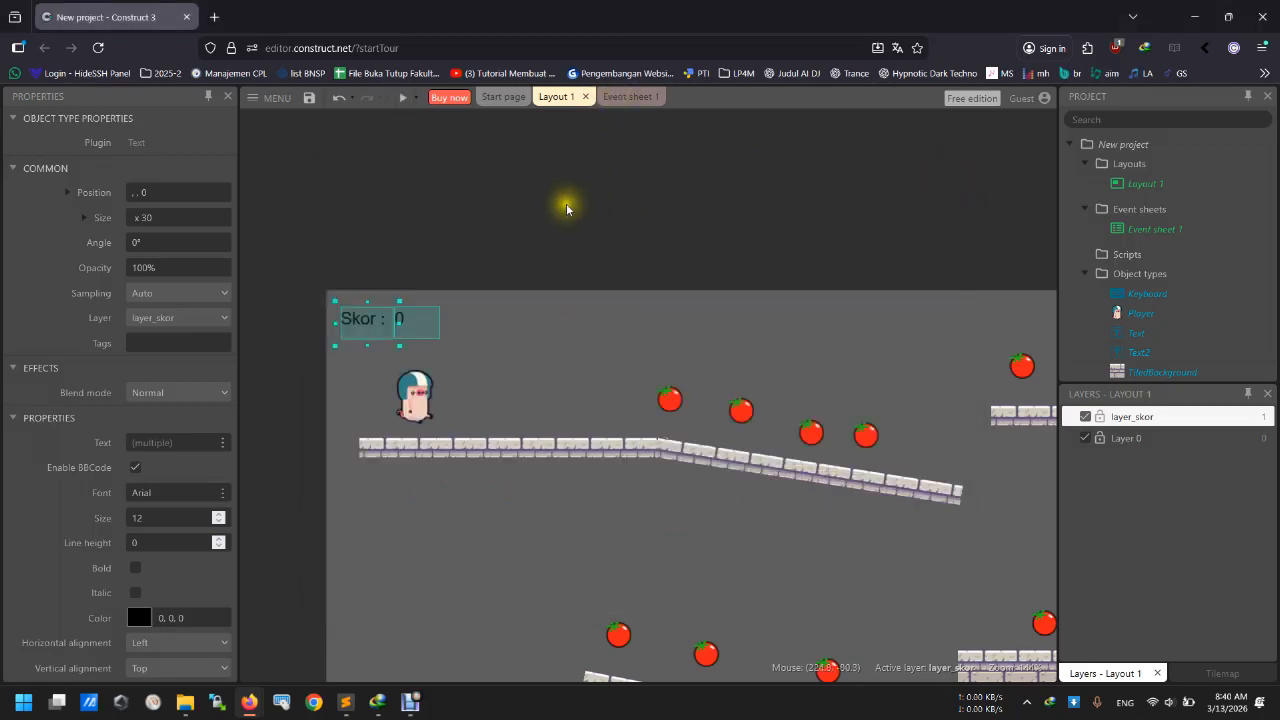
In Event sheet 1, start a System "Add to" action on the Player's collision with Tomato event.
{"action": "left_click", "coordinate": [628, 96]}
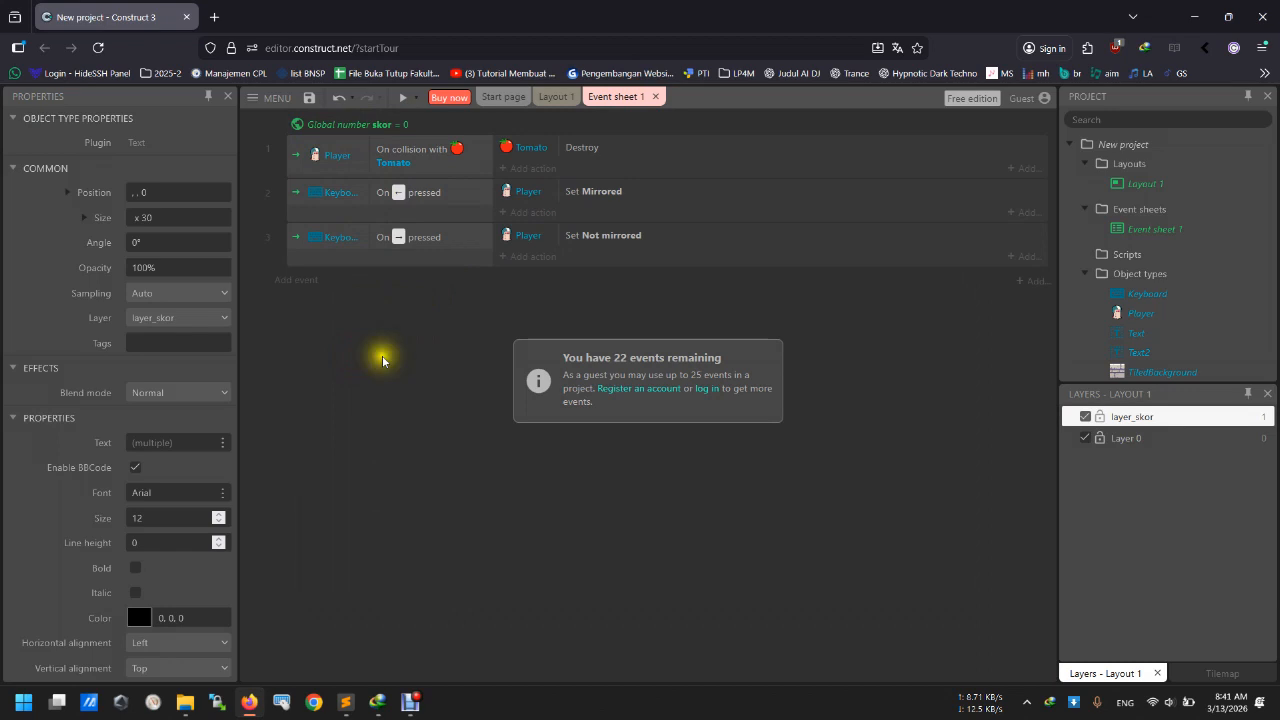
{"action": "left_click", "coordinate": [432, 368]}
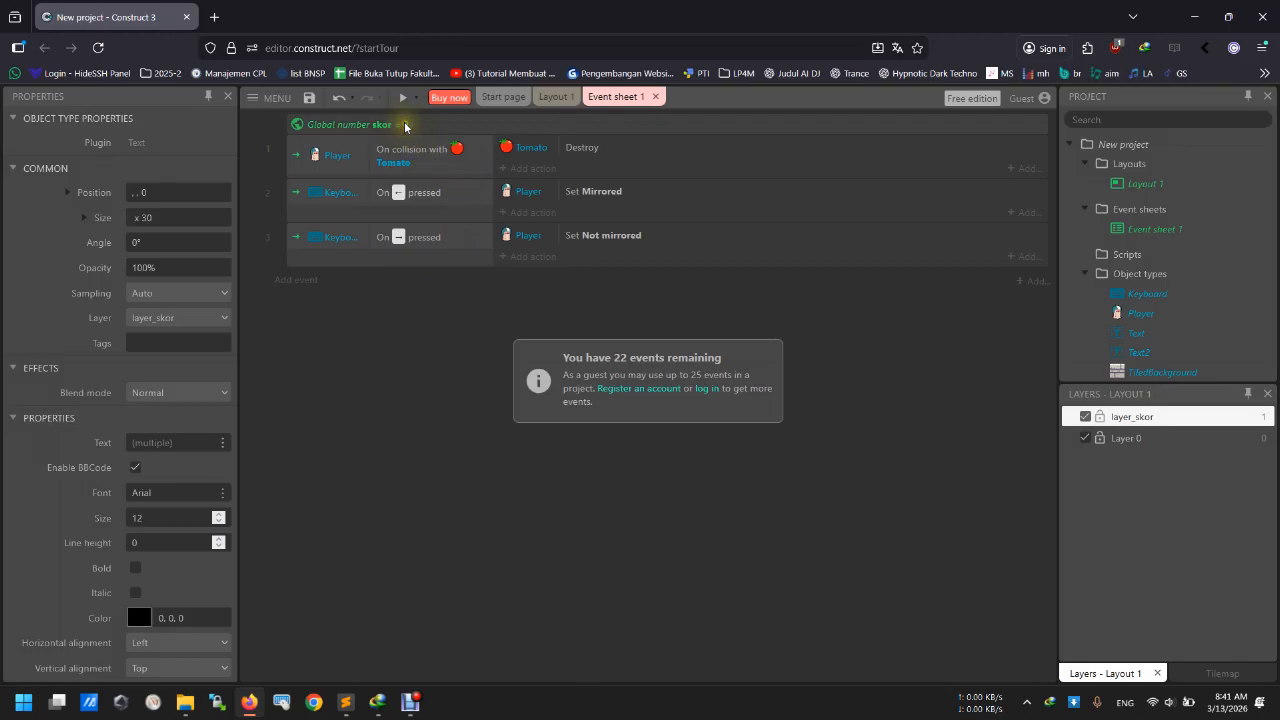
{"action": "left_click", "coordinate": [336, 158]}
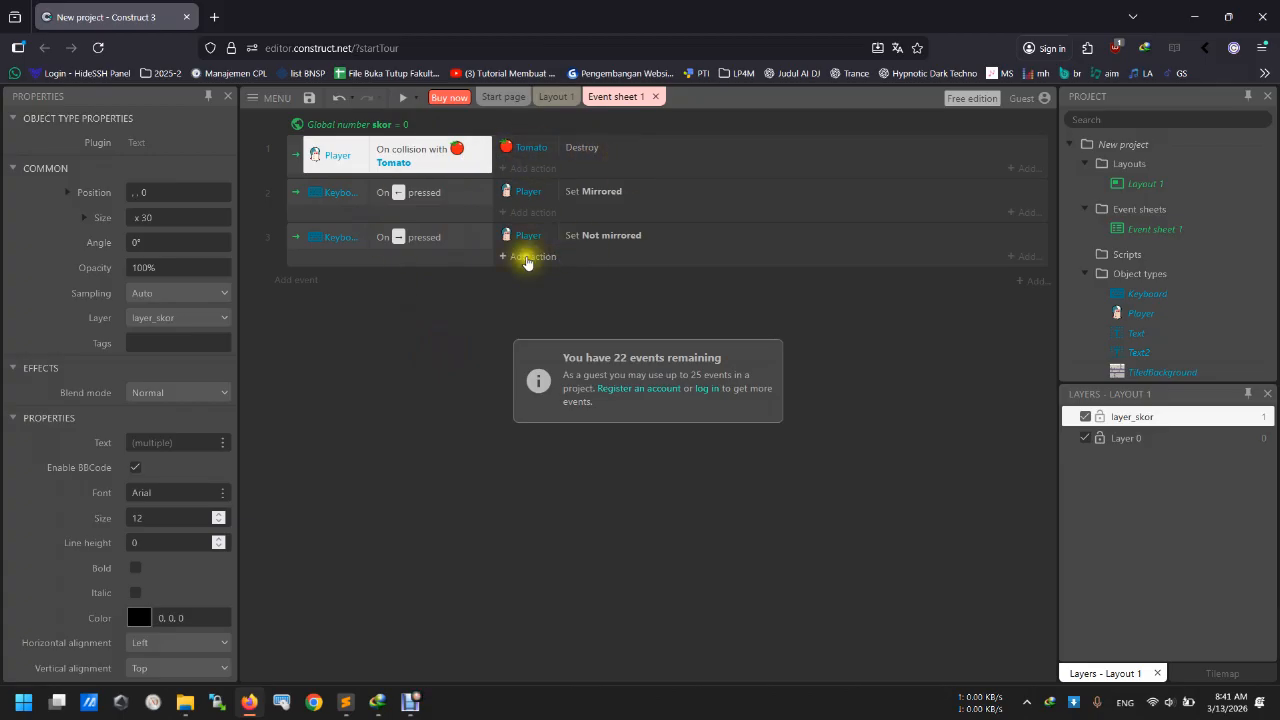
{"action": "left_click", "coordinate": [436, 336]}
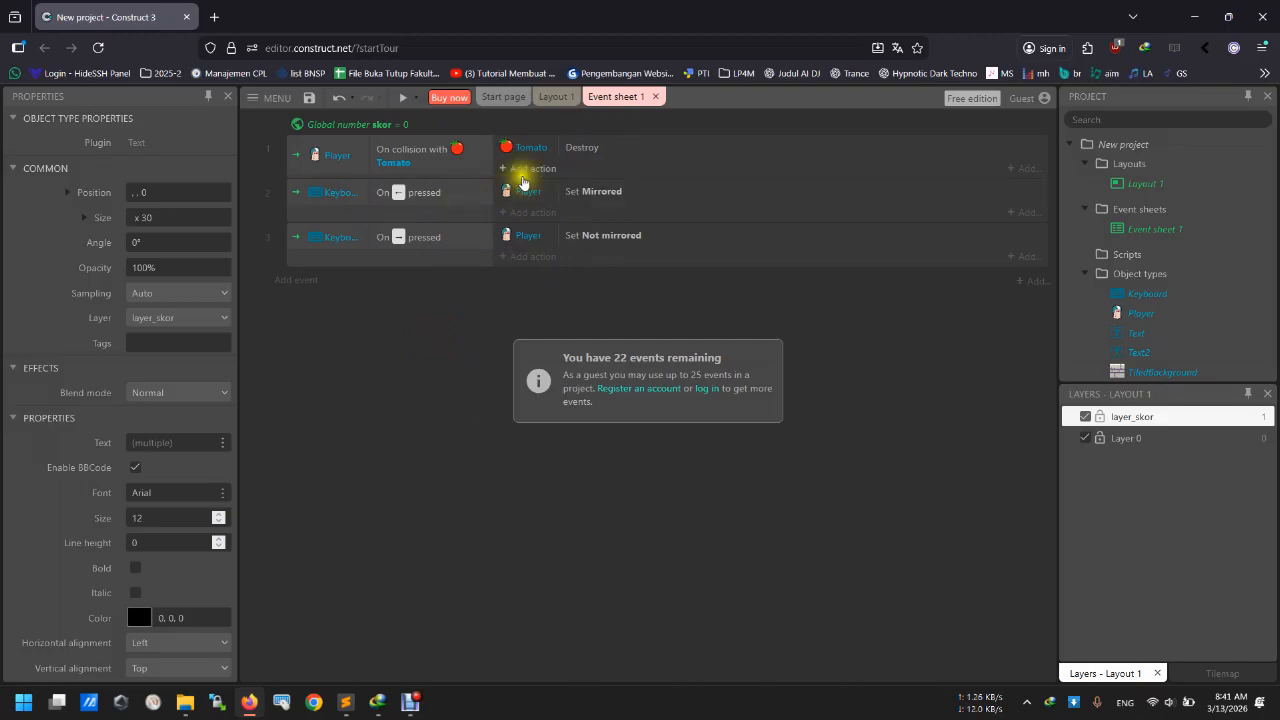
{"action": "left_click", "coordinate": [525, 170]}
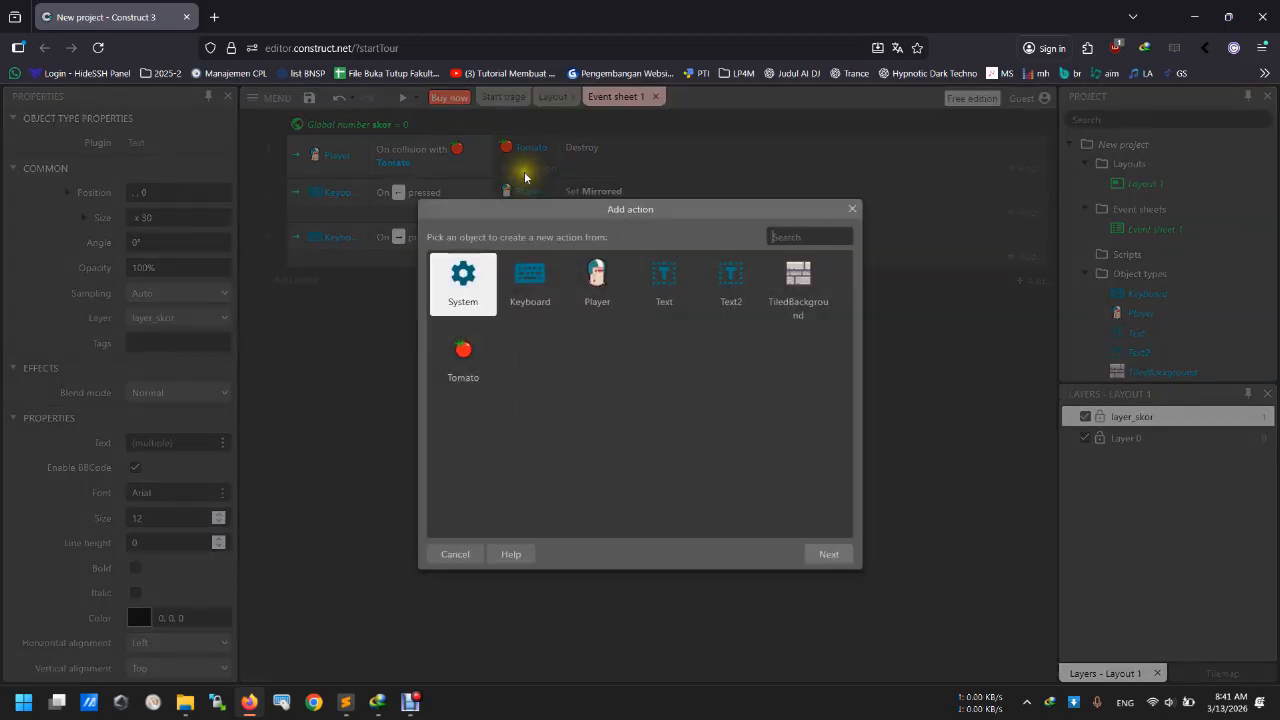
{"action": "double_click", "coordinate": [465, 282]}
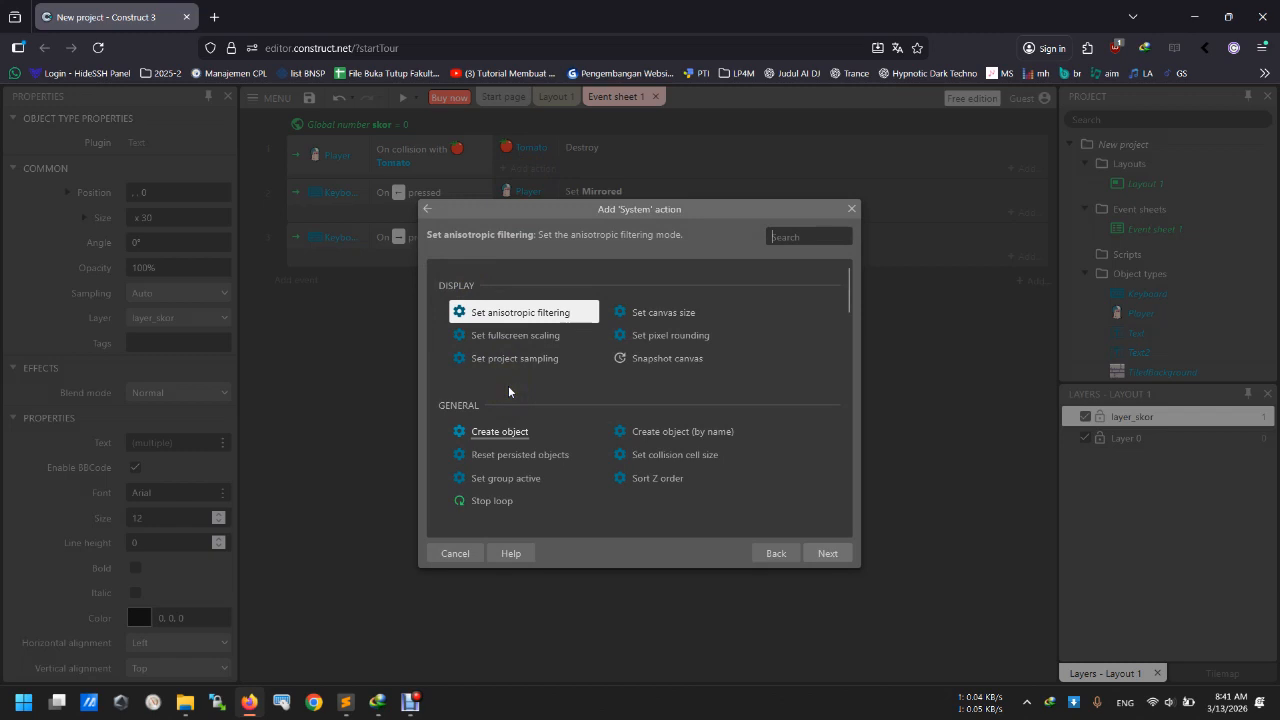
{"action": "scroll", "coordinate": [508, 391], "scroll_direction": "down", "scroll_amount": 5}
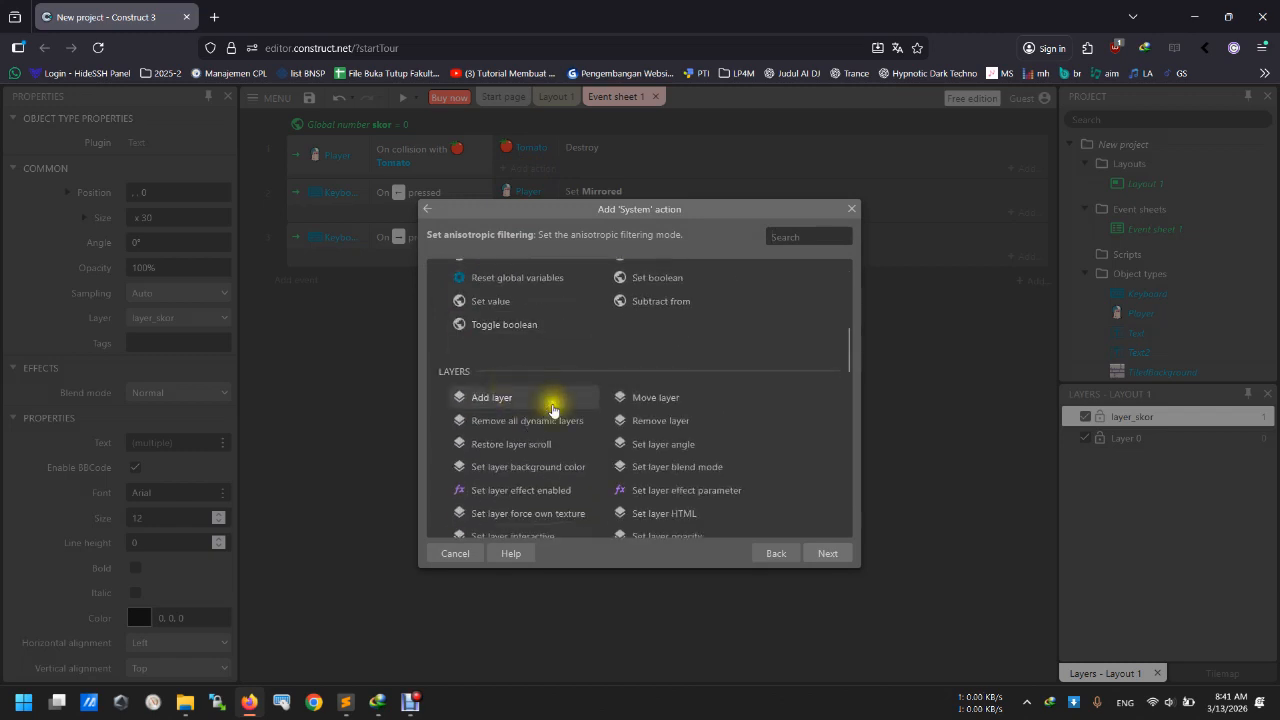
{"action": "scroll", "coordinate": [550, 410], "scroll_direction": "down", "scroll_amount": 6}
{"action": "scroll", "coordinate": [541, 420], "scroll_direction": "down", "scroll_amount": 4}
{"action": "scroll", "coordinate": [543, 420], "scroll_direction": "up", "scroll_amount": 8}
{"action": "scroll", "coordinate": [543, 420], "scroll_direction": "up", "scroll_amount": 6}
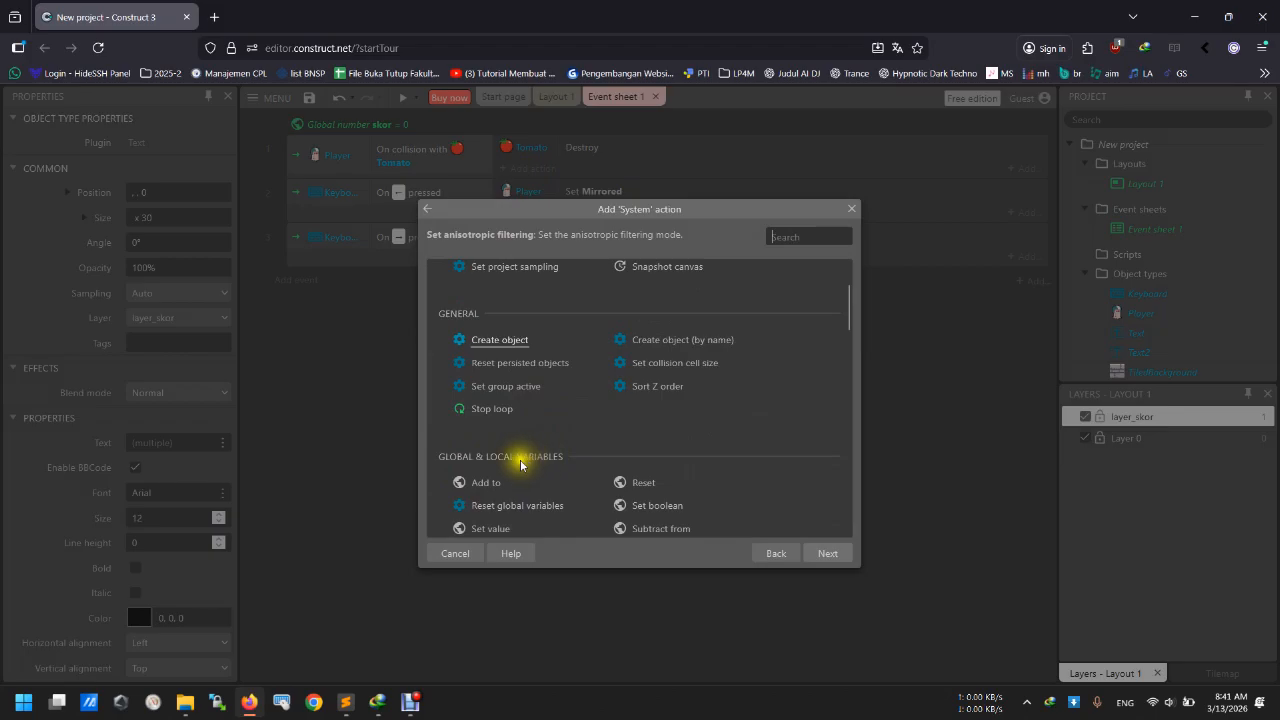
{"action": "double_click", "coordinate": [488, 483]}
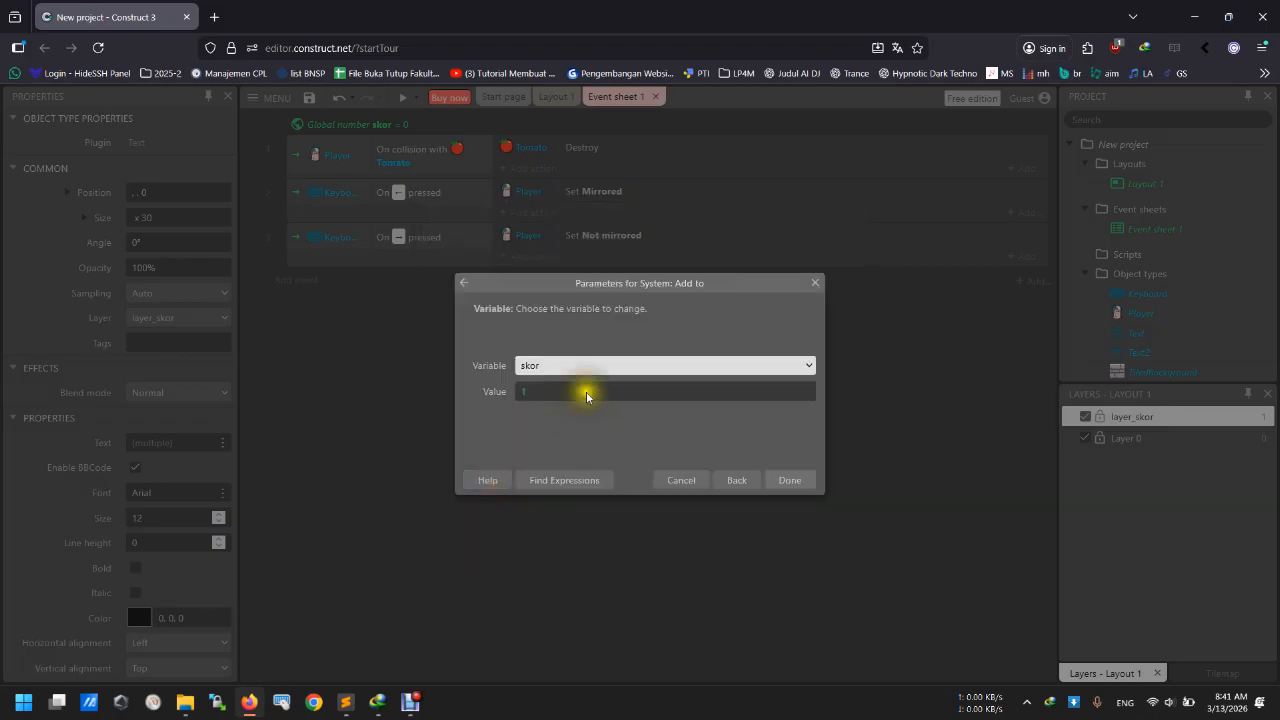
Set the action to add 1 to the skor variable and confirm it.
{"action": "left_click", "coordinate": [584, 365]}
{"action": "left_click", "coordinate": [548, 407]}
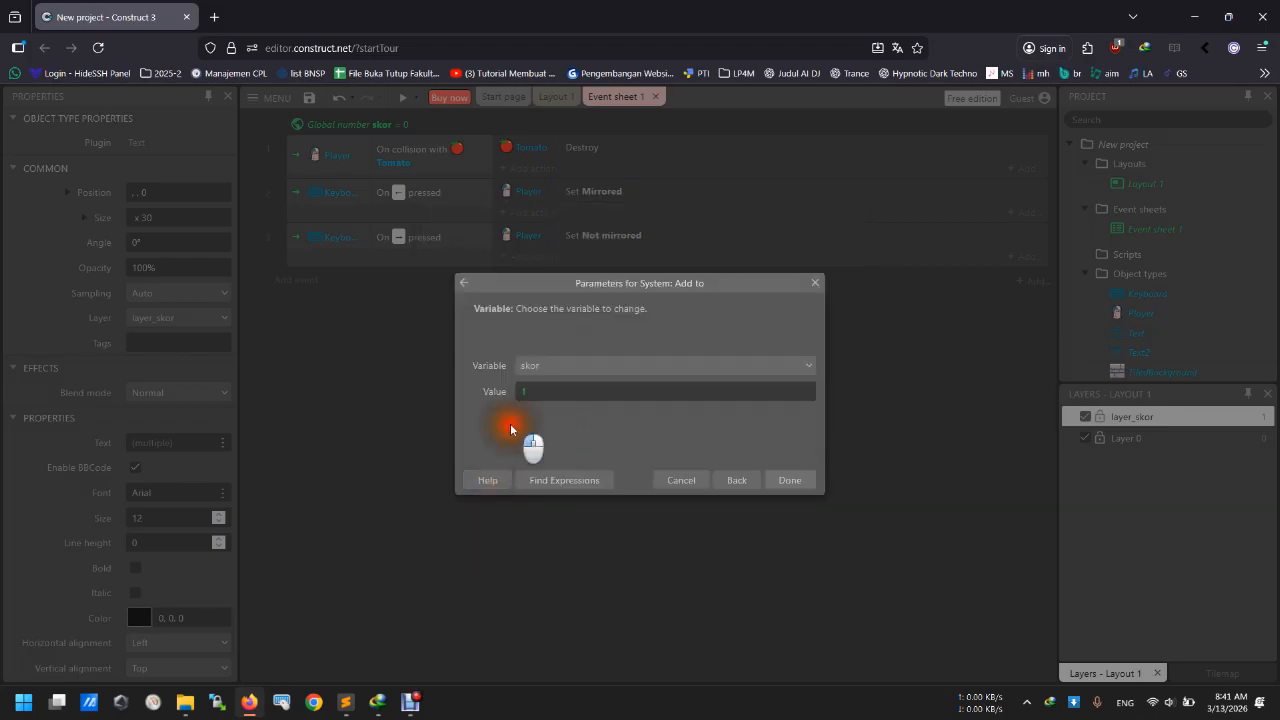
{"action": "left_click", "coordinate": [529, 391]}
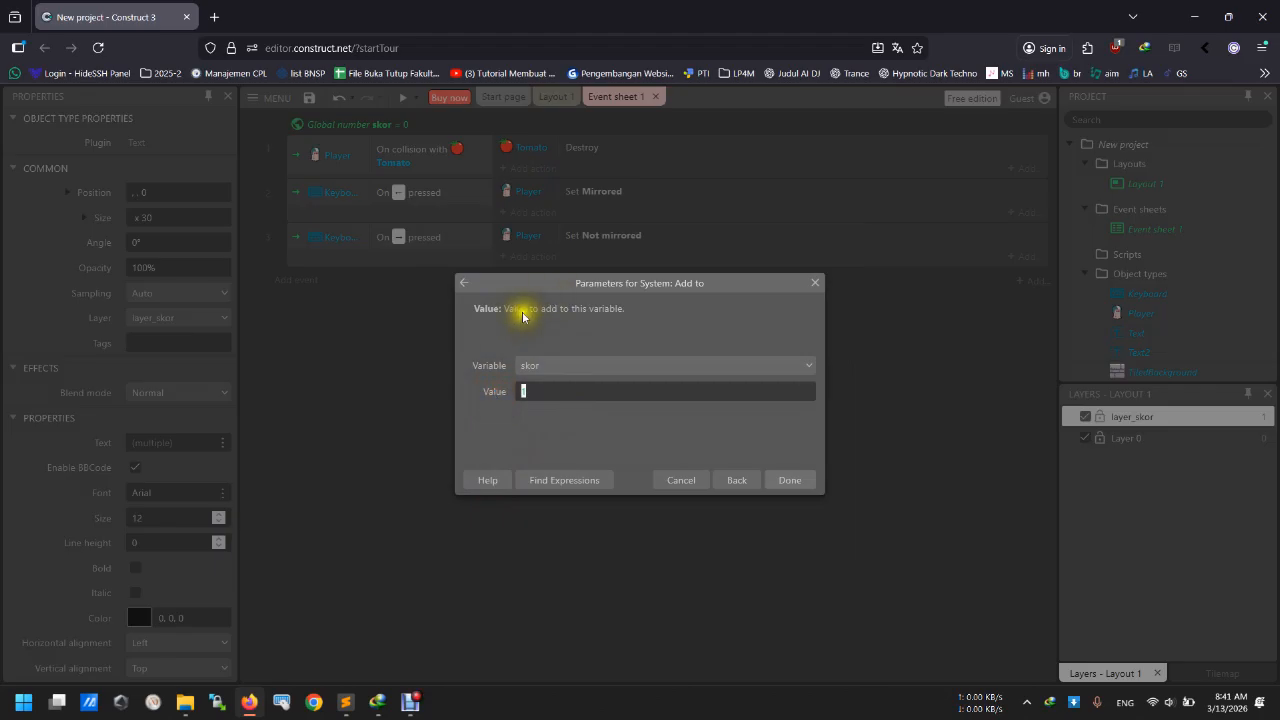
{"action": "left_click", "coordinate": [538, 389]}
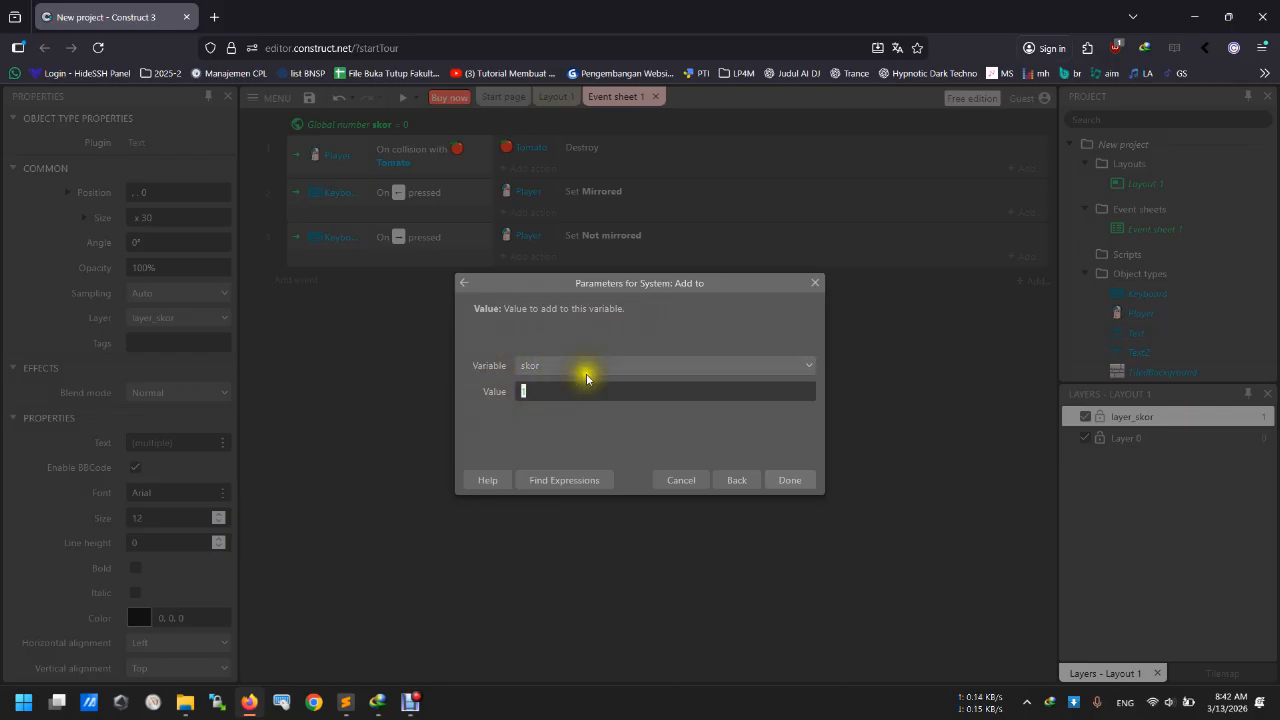
{"action": "left_click", "coordinate": [790, 482]}
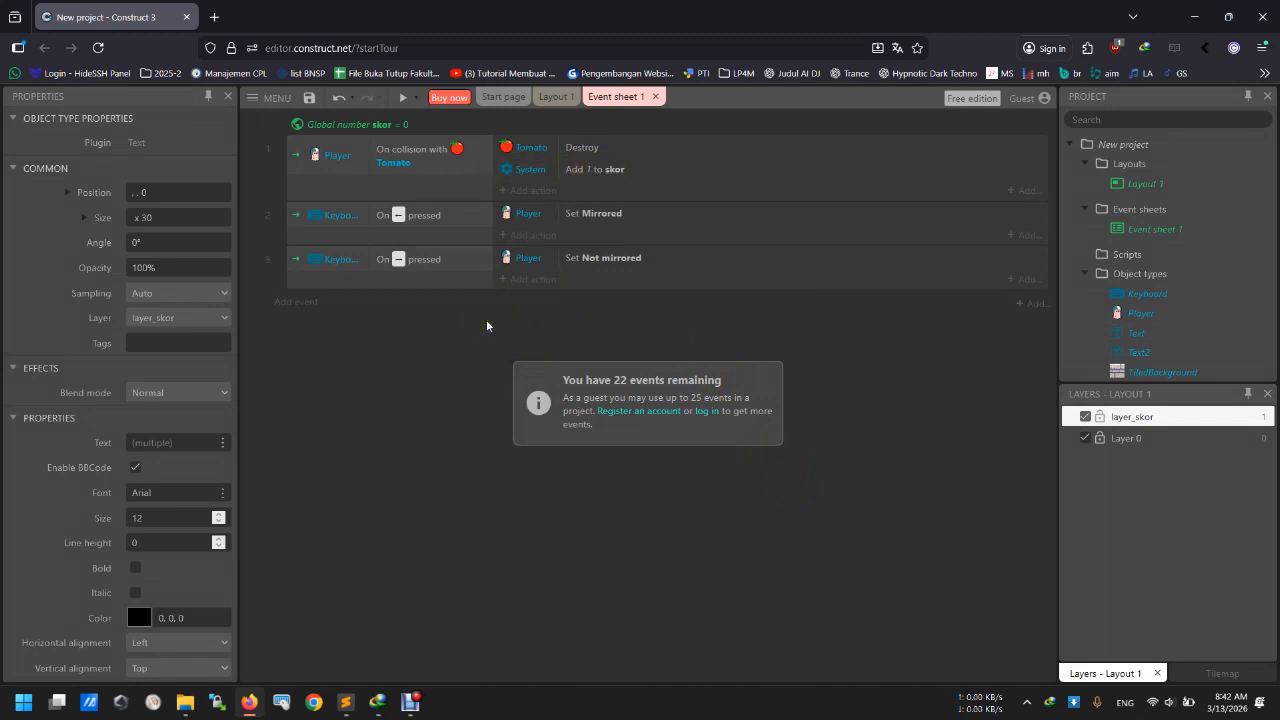
{"action": "left_click", "coordinate": [371, 124]}
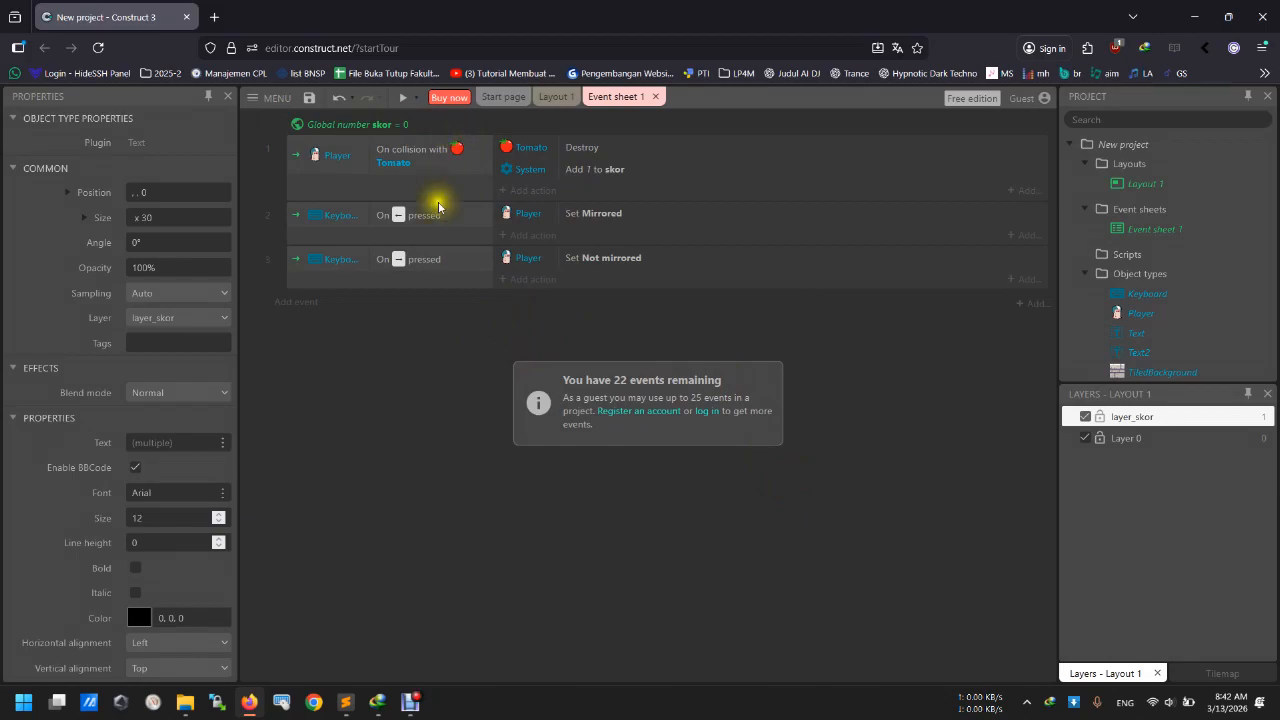
{"action": "left_click", "coordinate": [555, 96]}
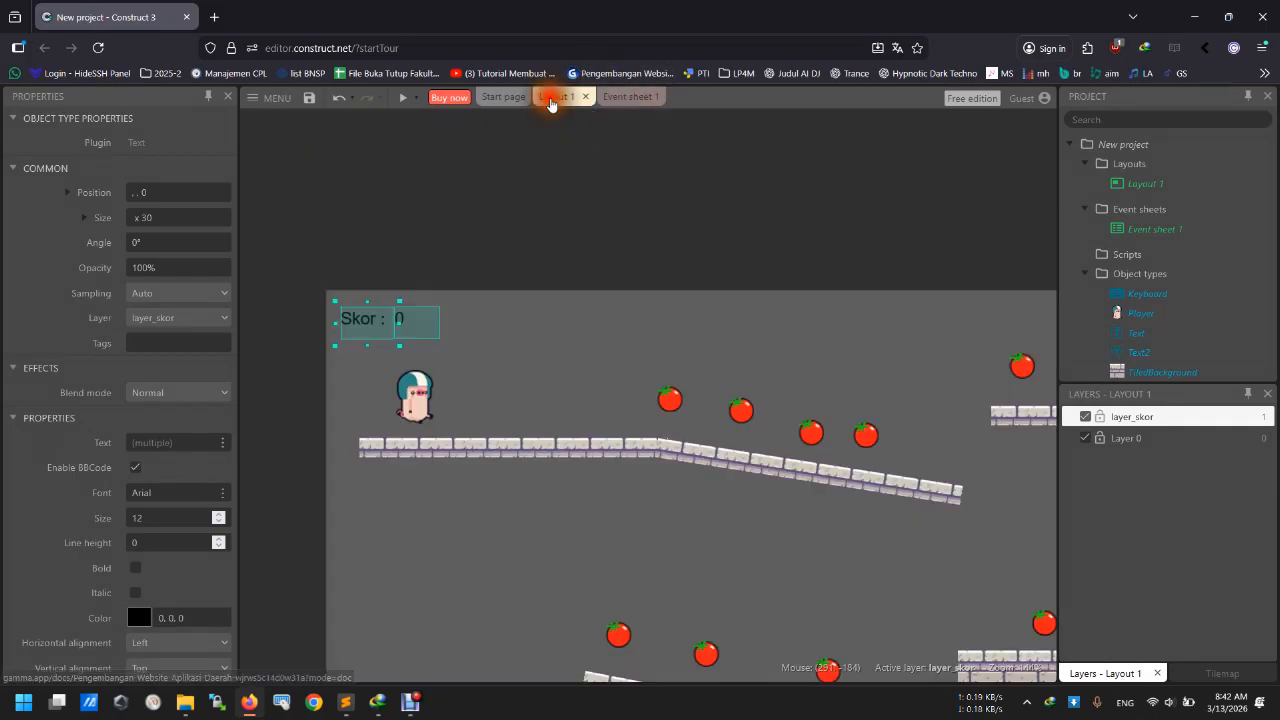
{"action": "left_click", "coordinate": [447, 272]}
{"action": "left_click", "coordinate": [420, 318]}
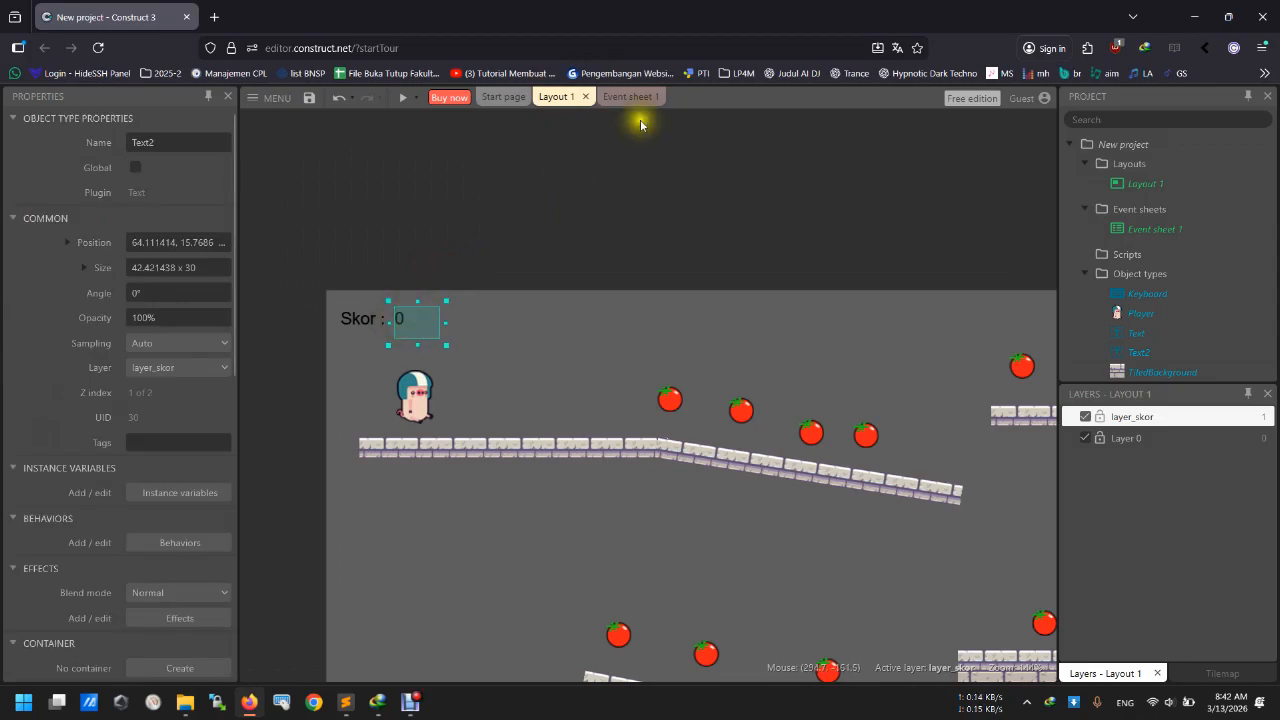
{"action": "left_click", "coordinate": [630, 96]}
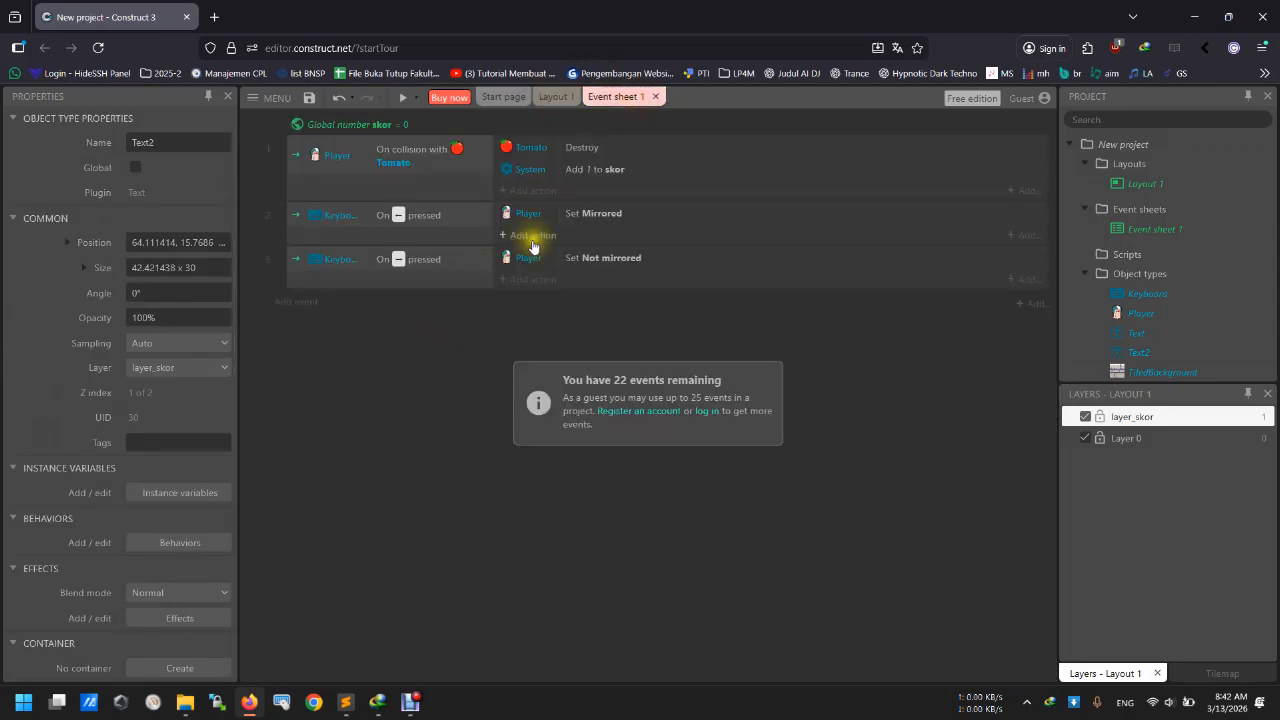
{"action": "left_click", "coordinate": [533, 192]}
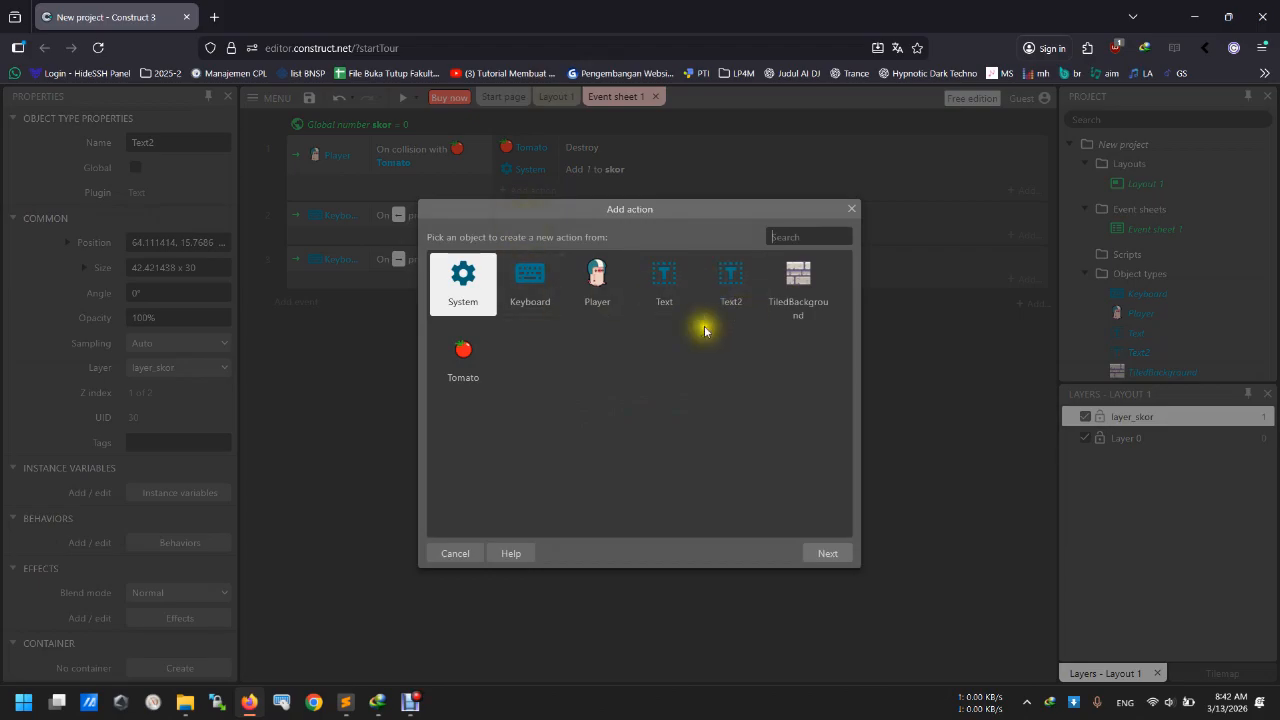
{"action": "left_click", "coordinate": [851, 209]}
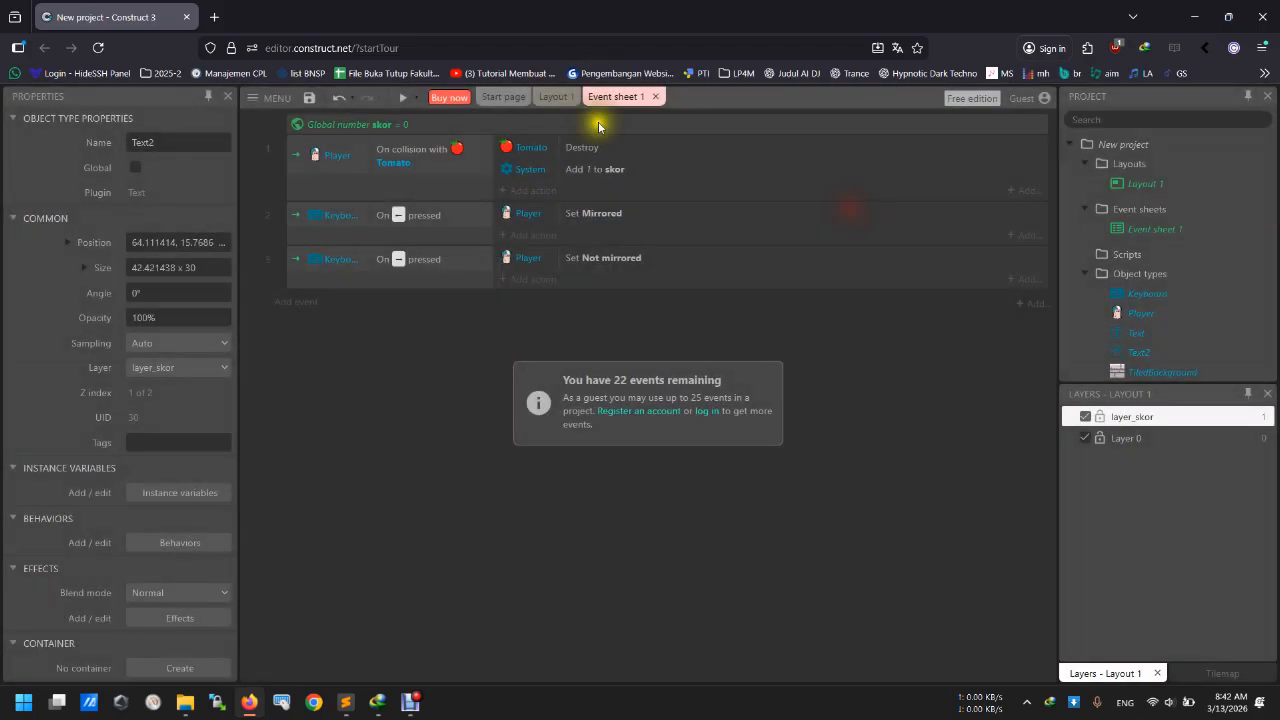
Rename the 0 text object beside the "Skor :" label in Layout 1 to JumlahTomat.
{"action": "left_click", "coordinate": [556, 98]}
{"action": "left_click", "coordinate": [372, 229]}
{"action": "left_click", "coordinate": [414, 312]}
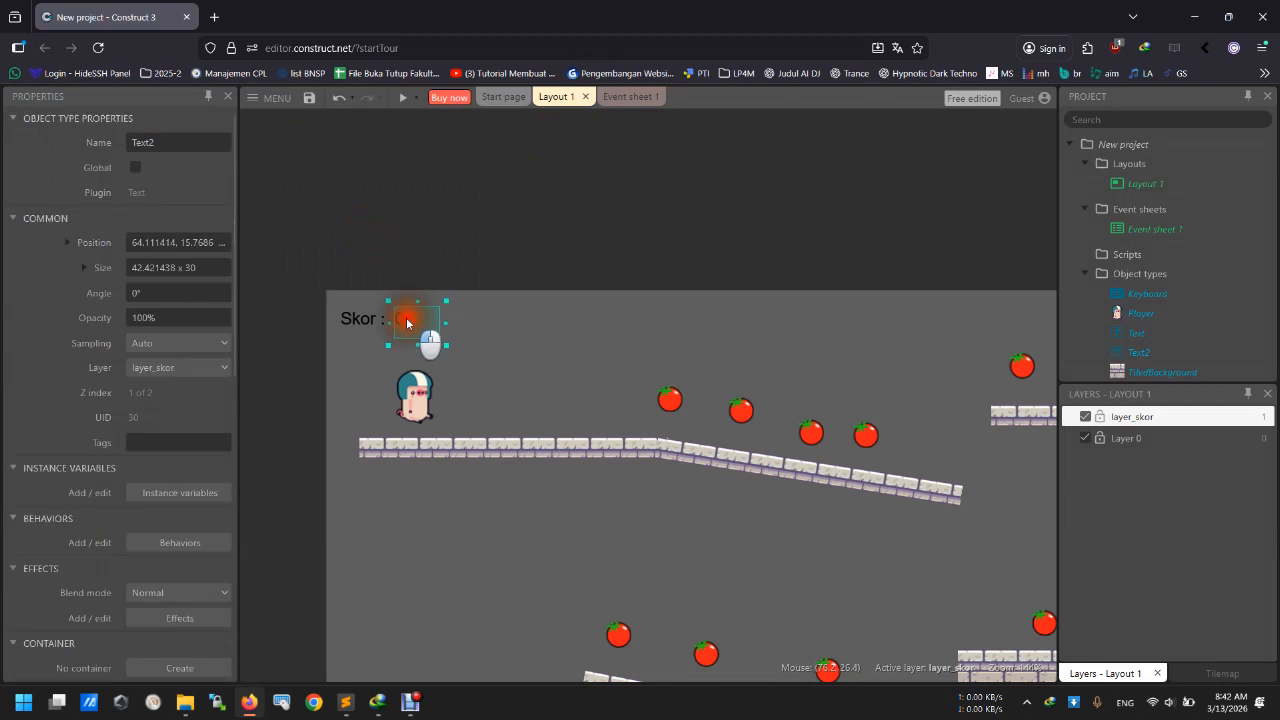
{"action": "left_click", "coordinate": [171, 143]}
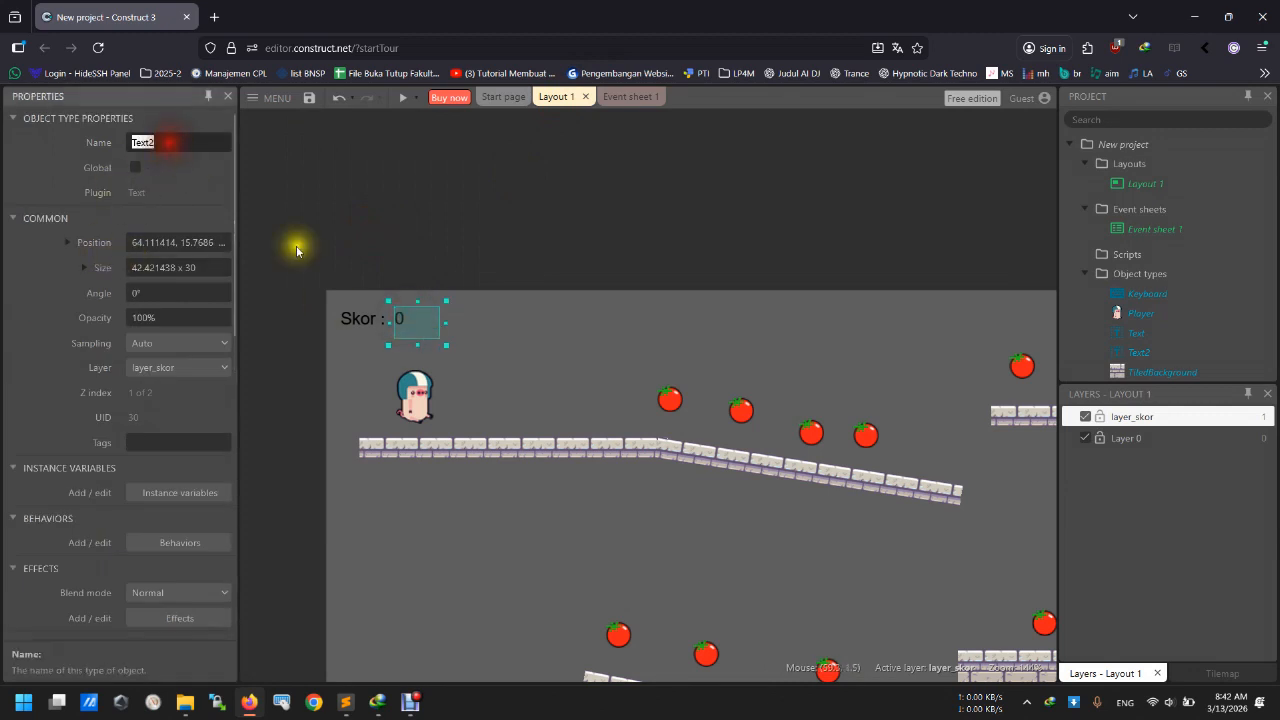
{"action": "left_click", "coordinate": [433, 313]}
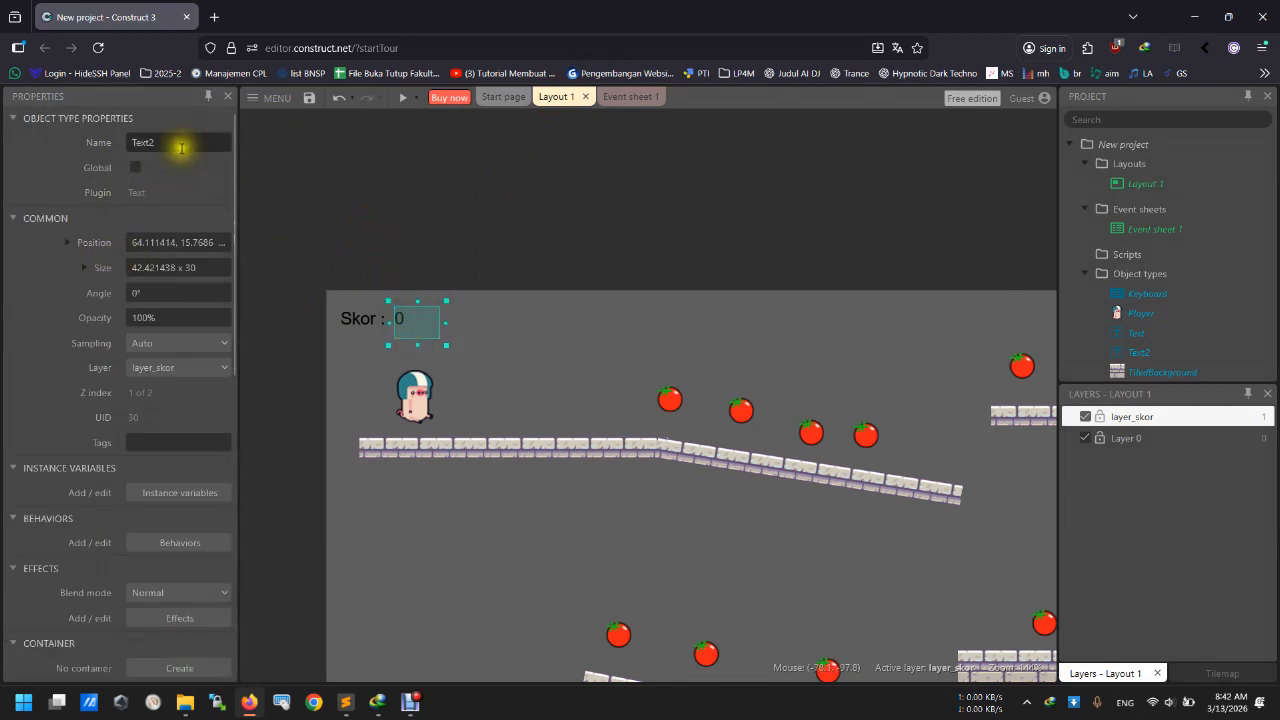
{"action": "left_click", "coordinate": [183, 143]}
{"action": "type", "text": "JumlahTomat"}
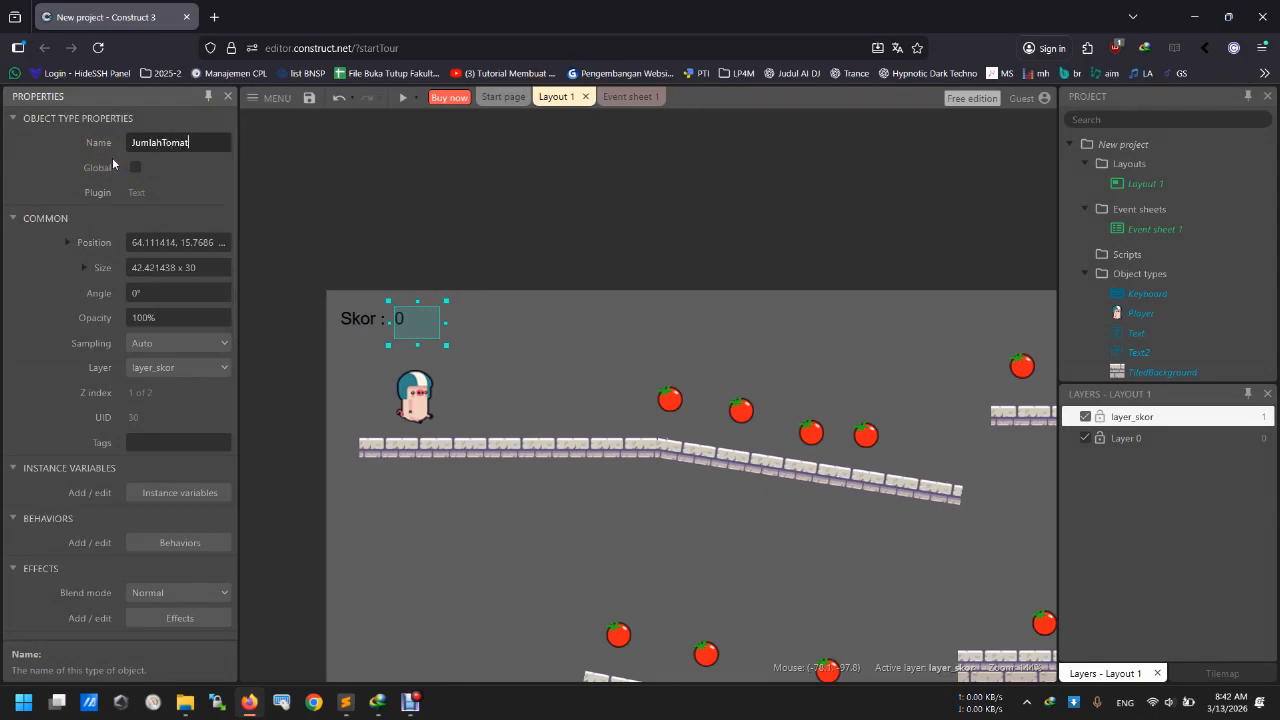
{"action": "key", "text": "Return"}
{"action": "left_click", "coordinate": [480, 185]}
In Event sheet 1, start a "Set text" action for JumlahTomat on the Player's collision with Tomato event.
{"action": "left_click", "coordinate": [632, 97]}
{"action": "left_click", "coordinate": [397, 347]}
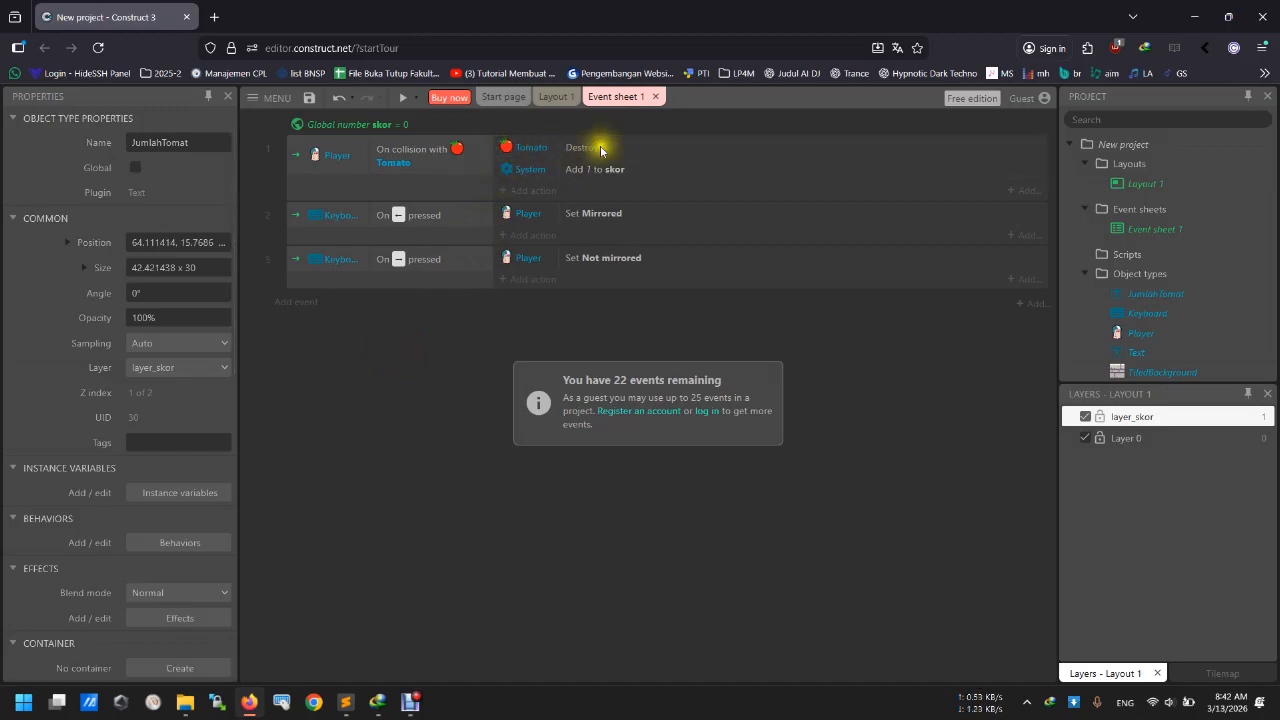
{"action": "left_click", "coordinate": [532, 190]}
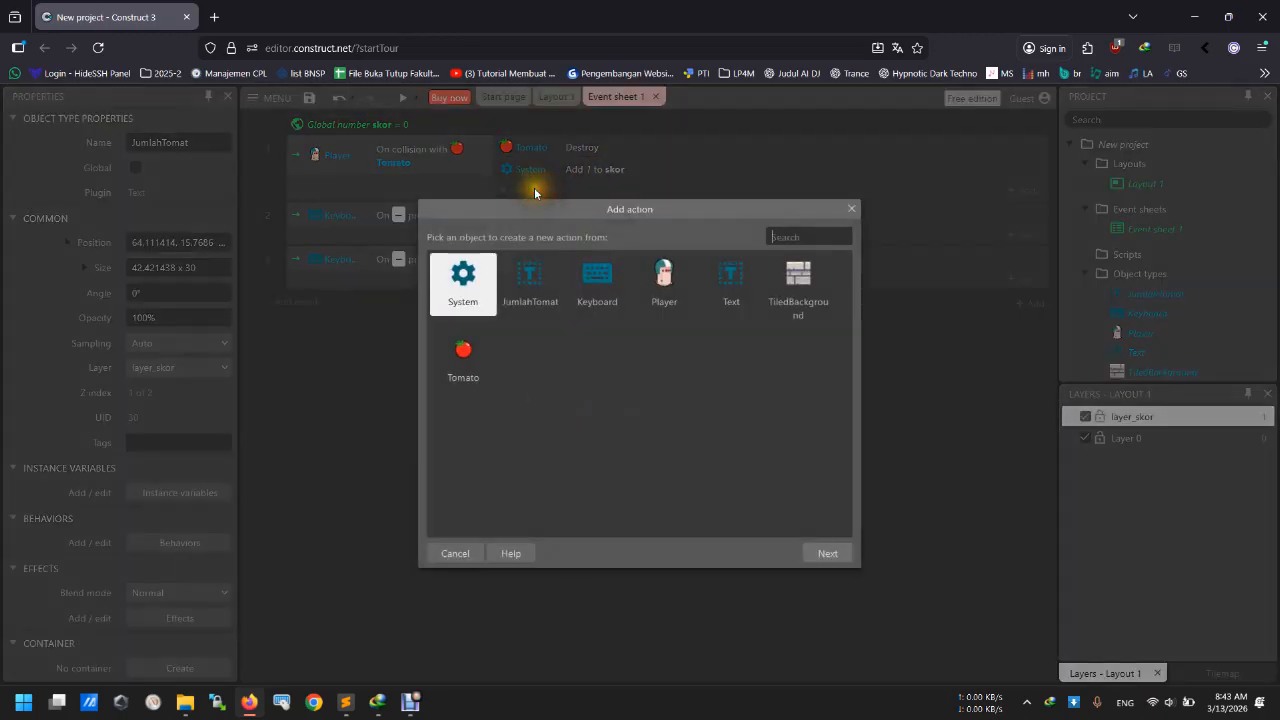
{"action": "double_click", "coordinate": [529, 290]}
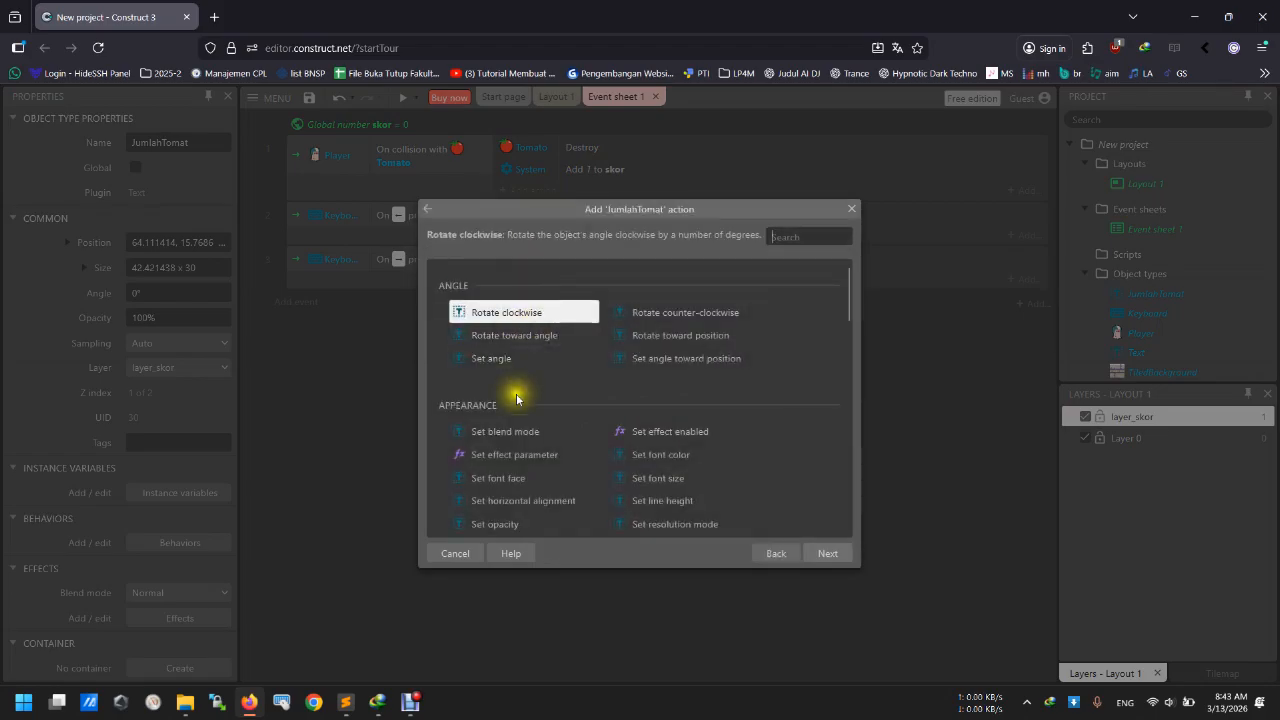
{"action": "scroll", "coordinate": [516, 398], "scroll_direction": "down", "scroll_amount": 5}
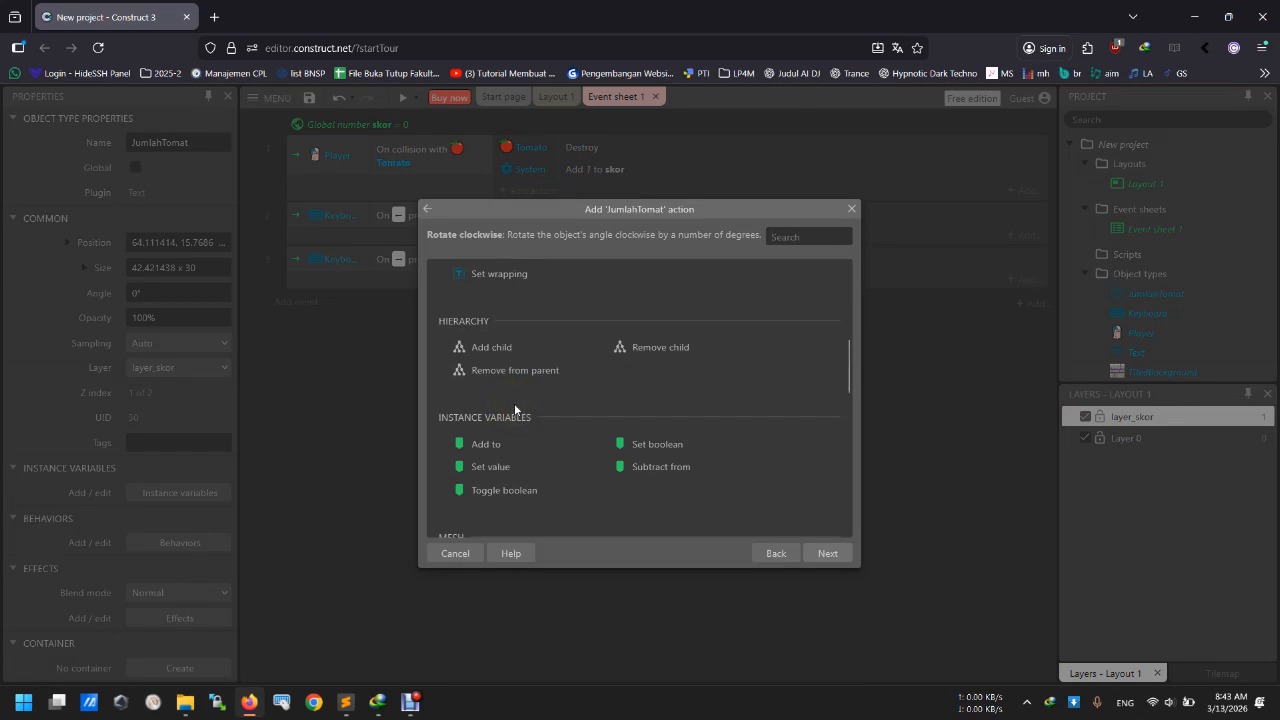
{"action": "scroll", "coordinate": [512, 405], "scroll_direction": "down", "scroll_amount": 8}
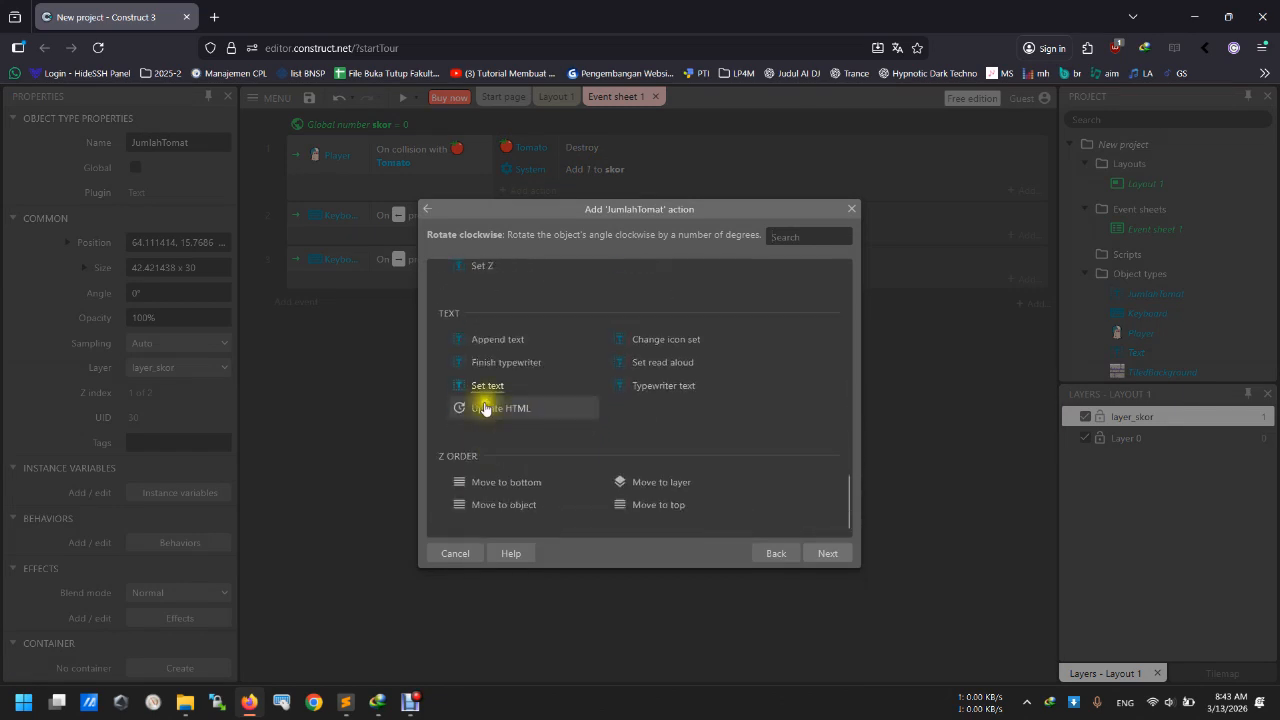
{"action": "double_click", "coordinate": [488, 387]}
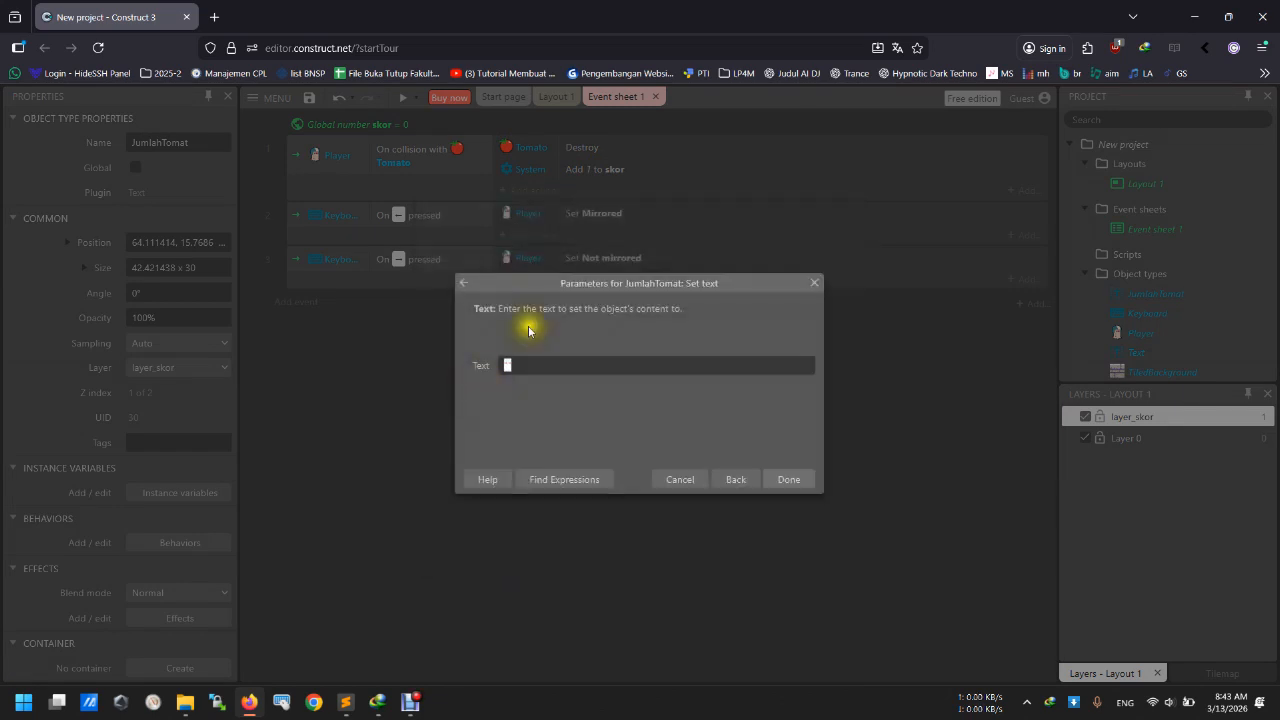
{"action": "left_click", "coordinate": [532, 366]}
{"action": "left_click_drag", "start_coordinate": [571, 366], "coordinate": [458, 365]}
{"action": "left_click", "coordinate": [510, 366]}
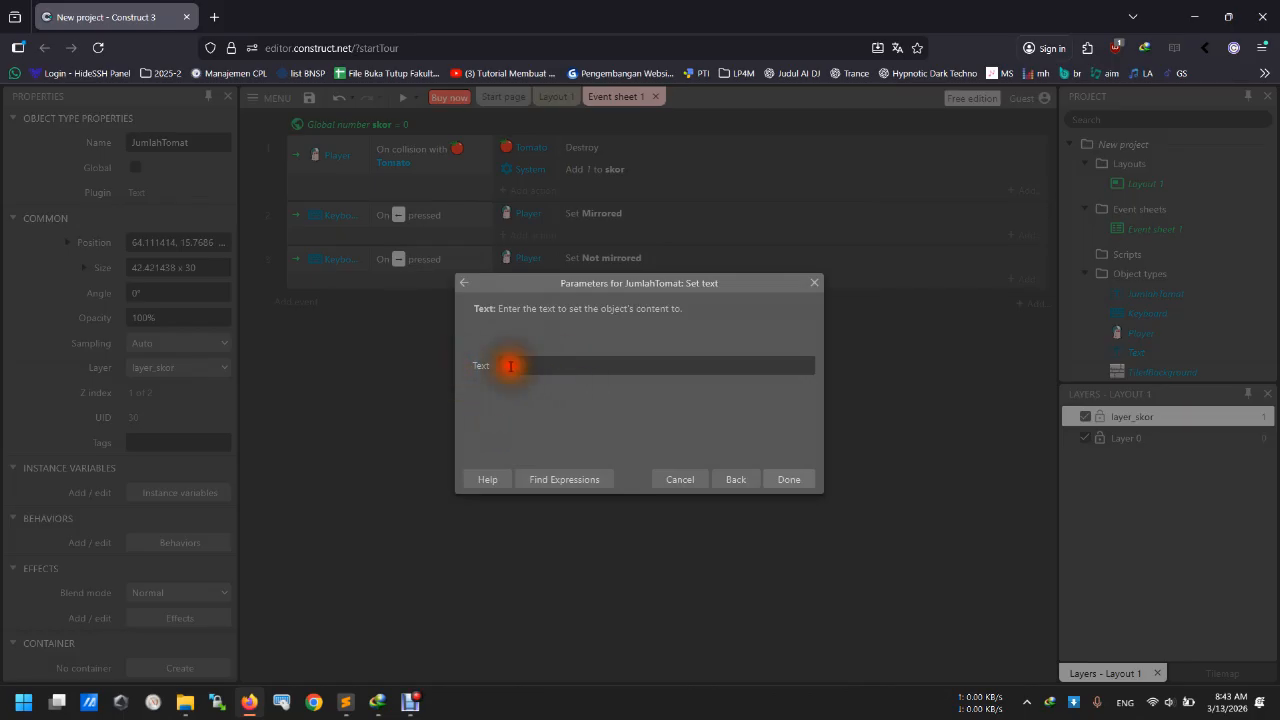
{"action": "left_click", "coordinate": [507, 366]}
{"action": "type", "text": "asdfadasdf asdf as"}
{"action": "left_click_drag", "start_coordinate": [507, 365], "coordinate": [546, 366]}
{"action": "left_click", "coordinate": [637, 366]}
Replace the action's whole text value, quotes included, with the skor variable and confirm the action.
{"action": "left_click_drag", "start_coordinate": [637, 366], "coordinate": [471, 366]}
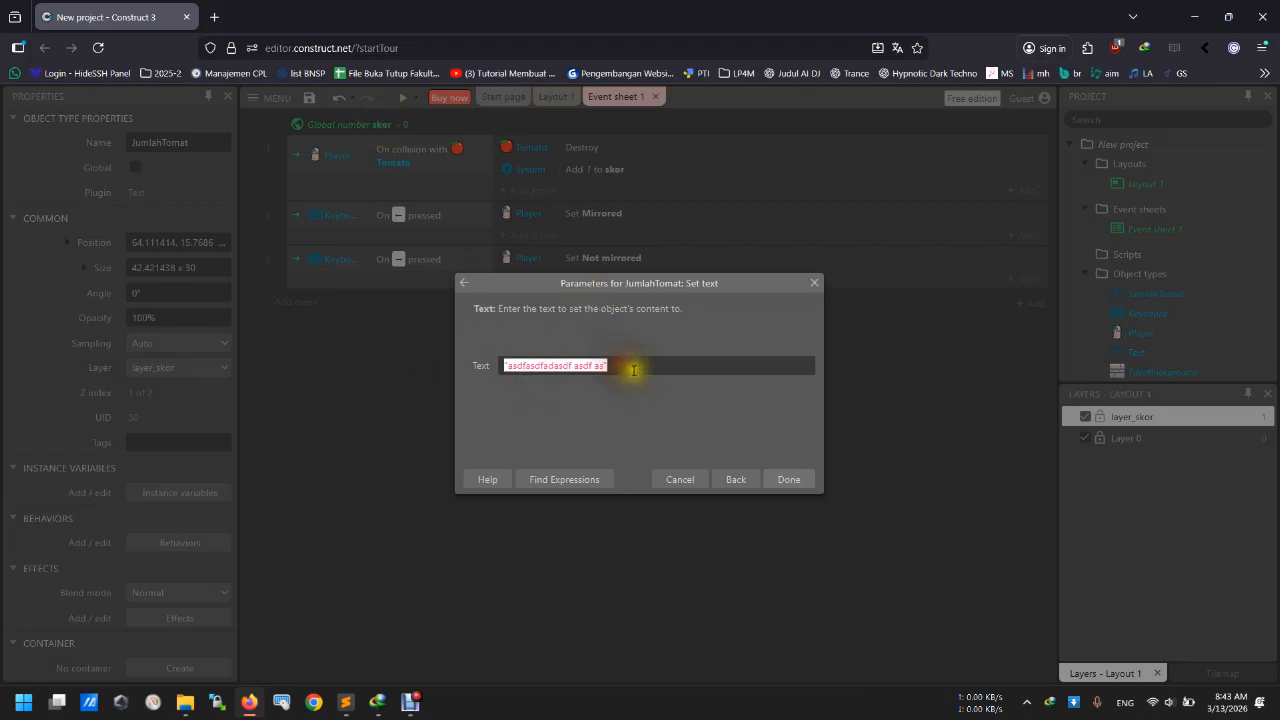
{"action": "key", "text": "BackSpace"}
{"action": "type", "text": "skor"}
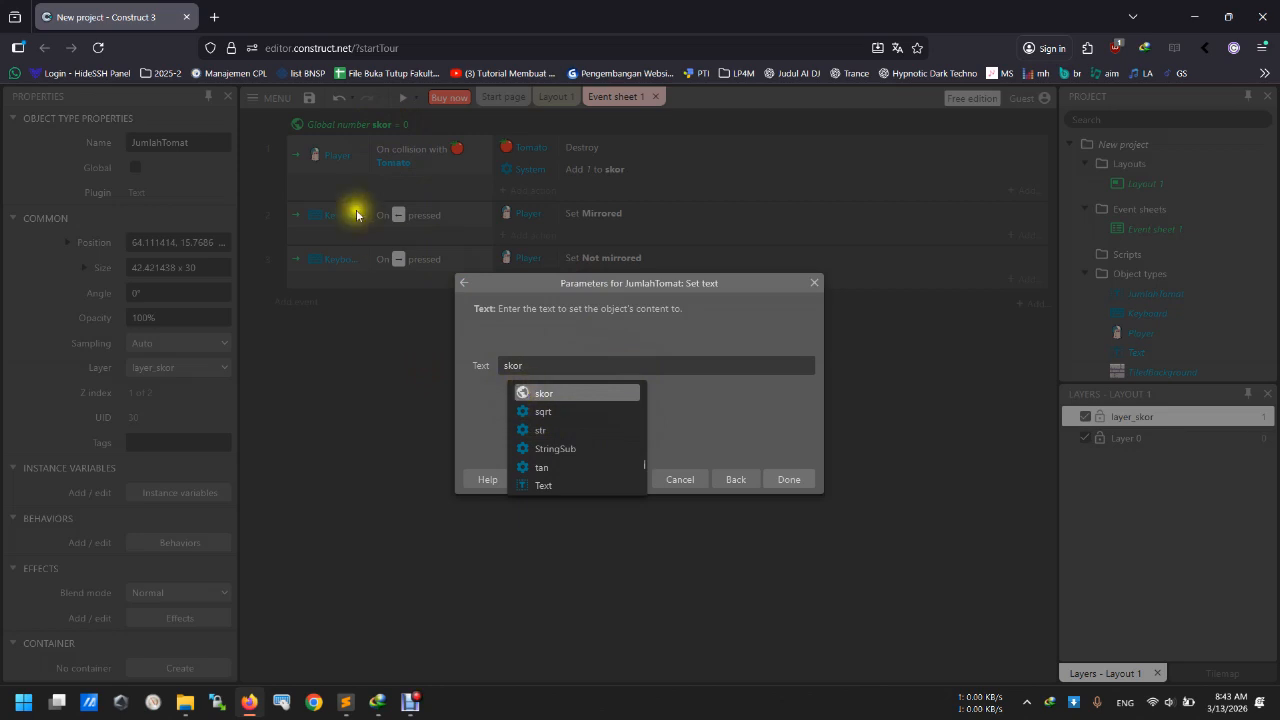
{"action": "left_click", "coordinate": [563, 399]}
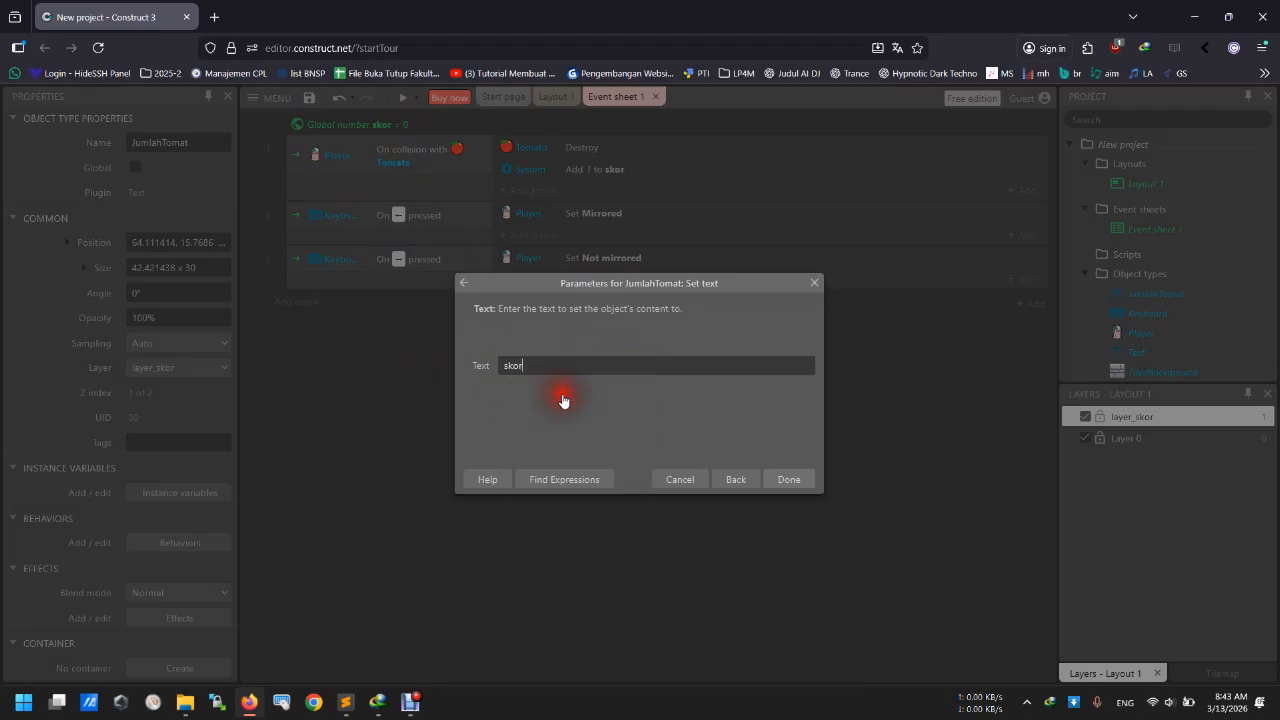
{"action": "left_click", "coordinate": [788, 482]}
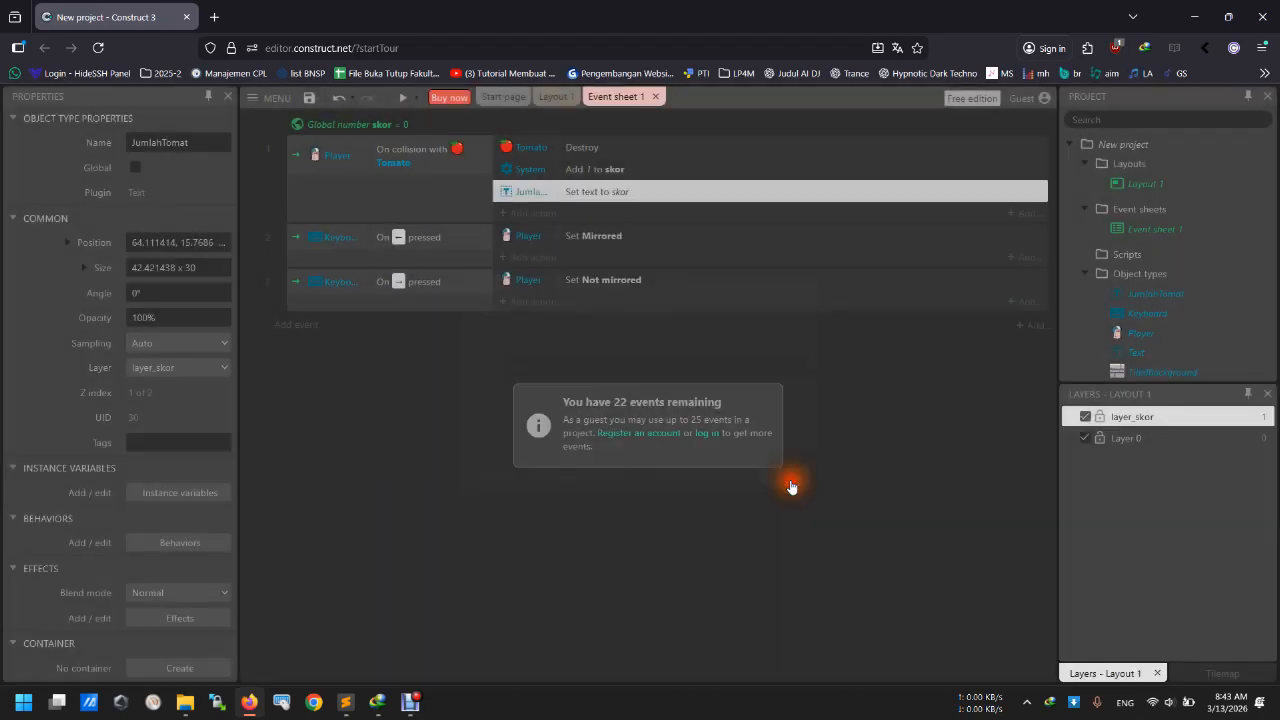
{"action": "left_click", "coordinate": [874, 353]}
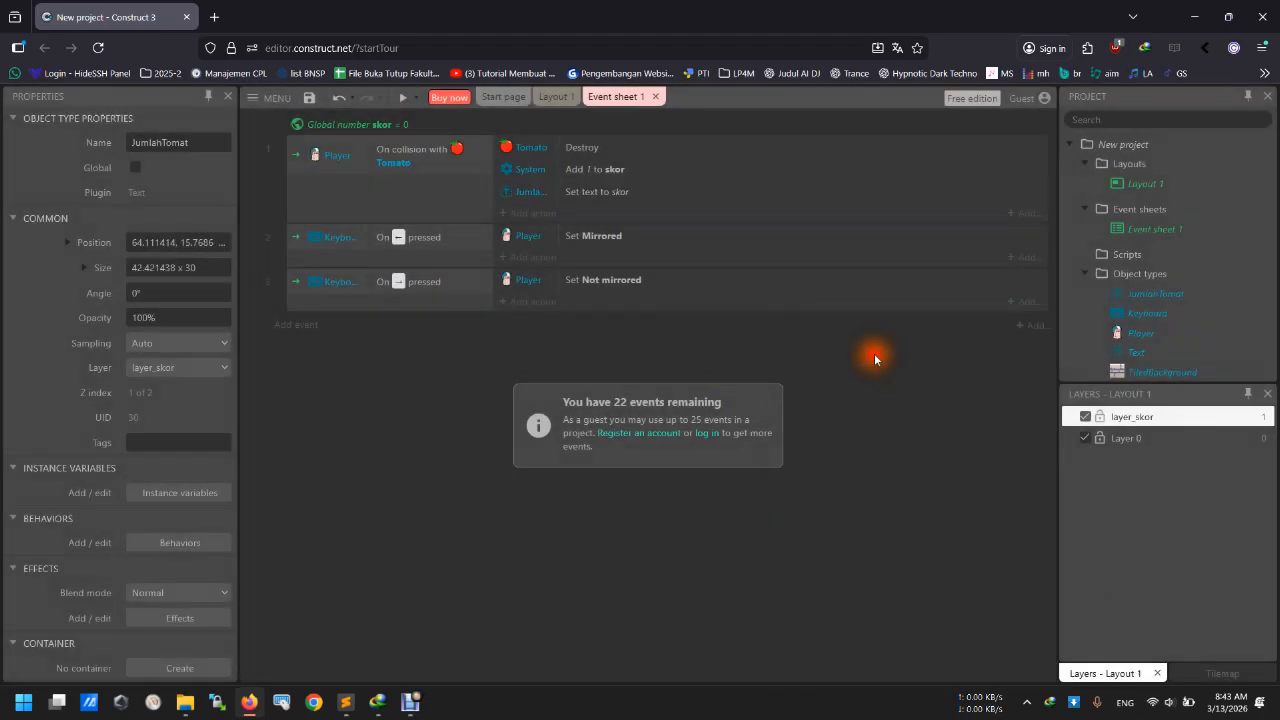
Preview the game and move the Player across the platforms, collecting the tomatoes to test the score text.
{"action": "left_click", "coordinate": [401, 104]}
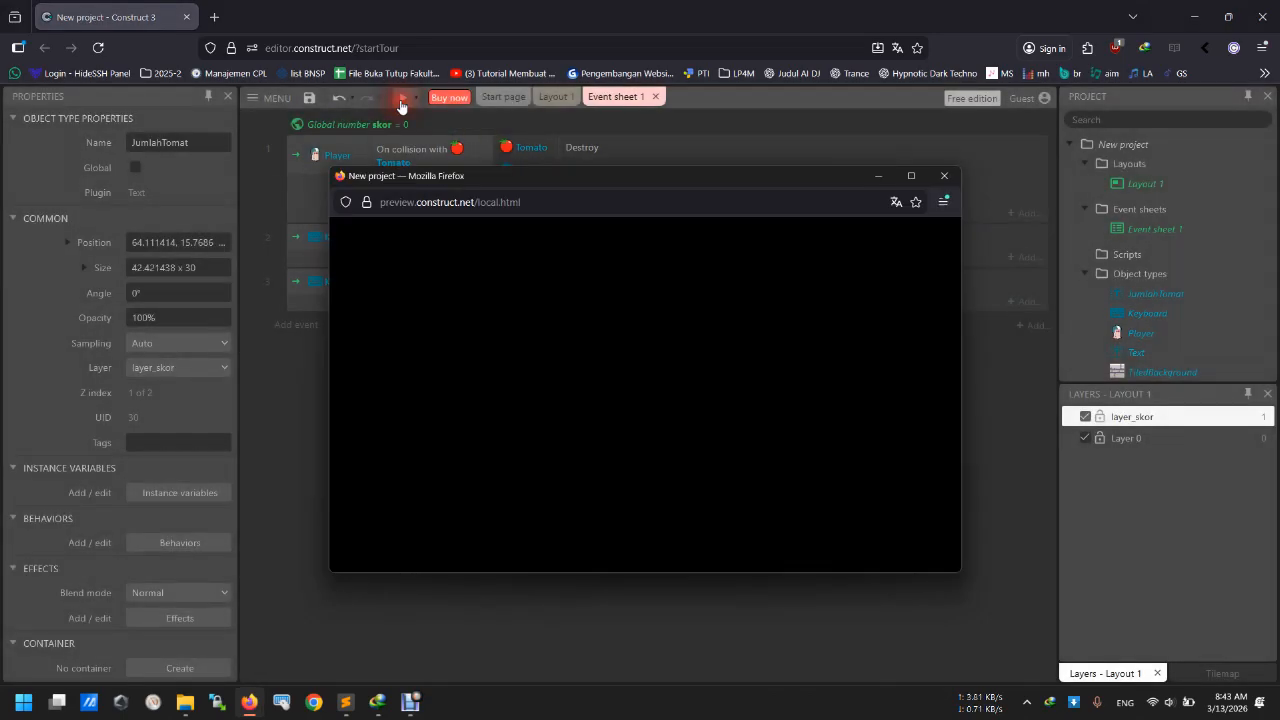
{"action": "key", "text": "Right"}
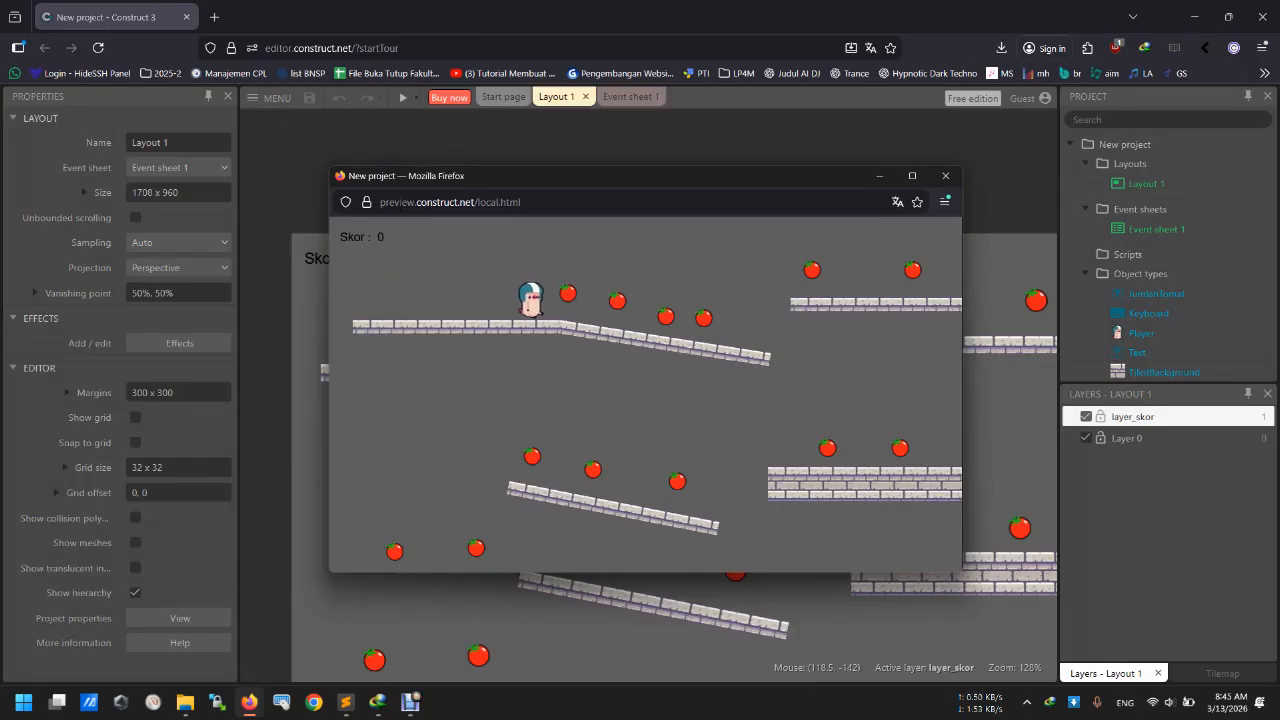
{"action": "key", "text": "Right"}
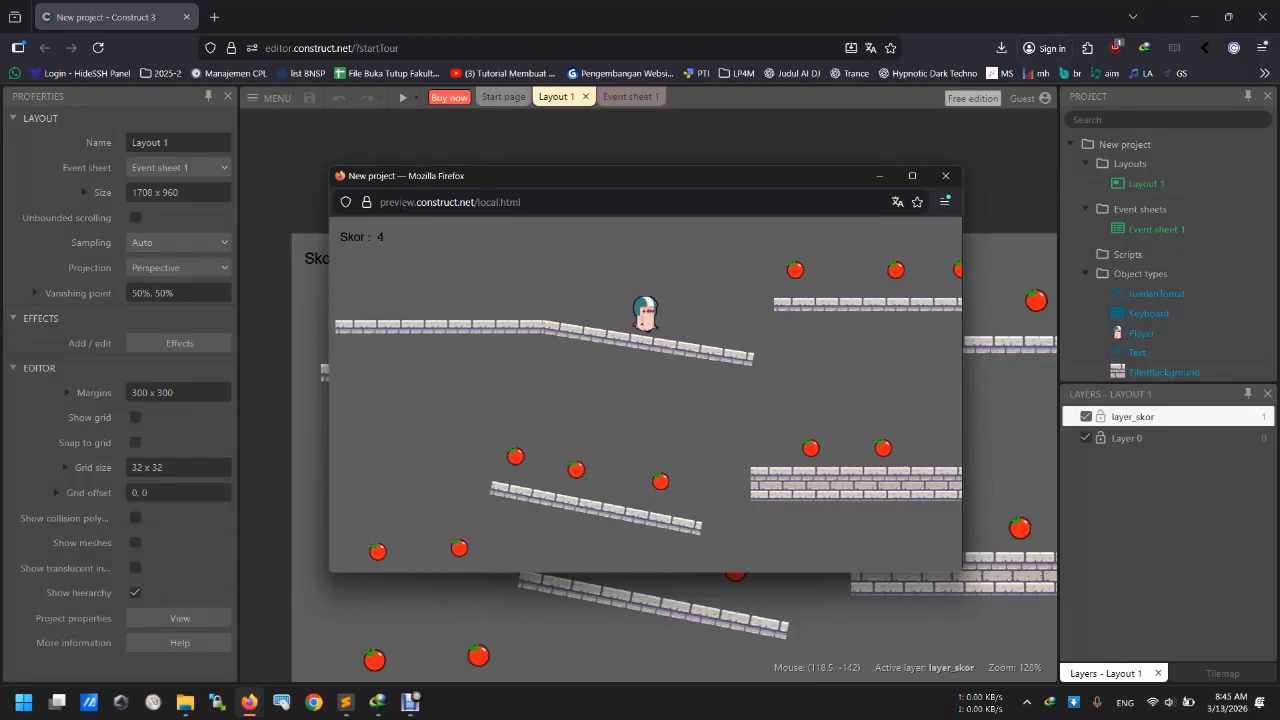
{"action": "key", "text": "Up"}
{"action": "key", "text": "Left"}
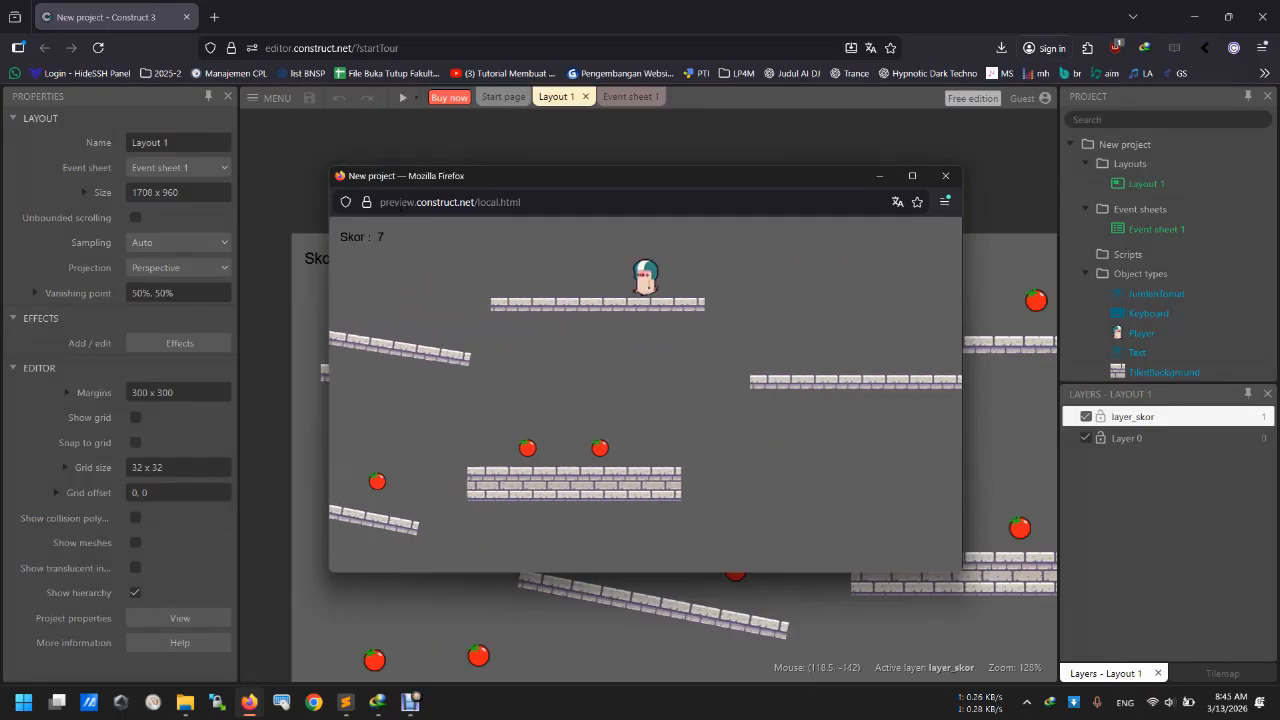
{"action": "key", "text": "Left"}
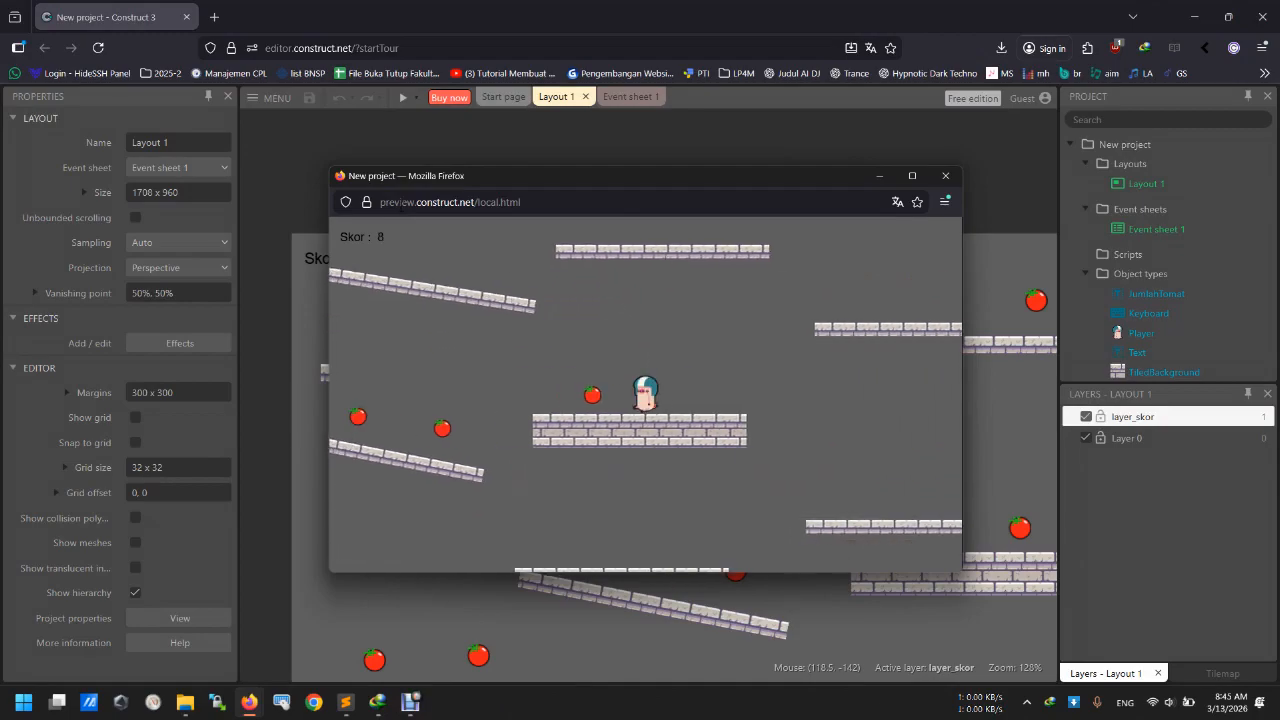
{"action": "key", "text": "Left"}
{"action": "key", "text": "Right"}
{"action": "key", "text": "Left"}
{"action": "key", "text": "Right"}
{"action": "key", "text": "Up"}
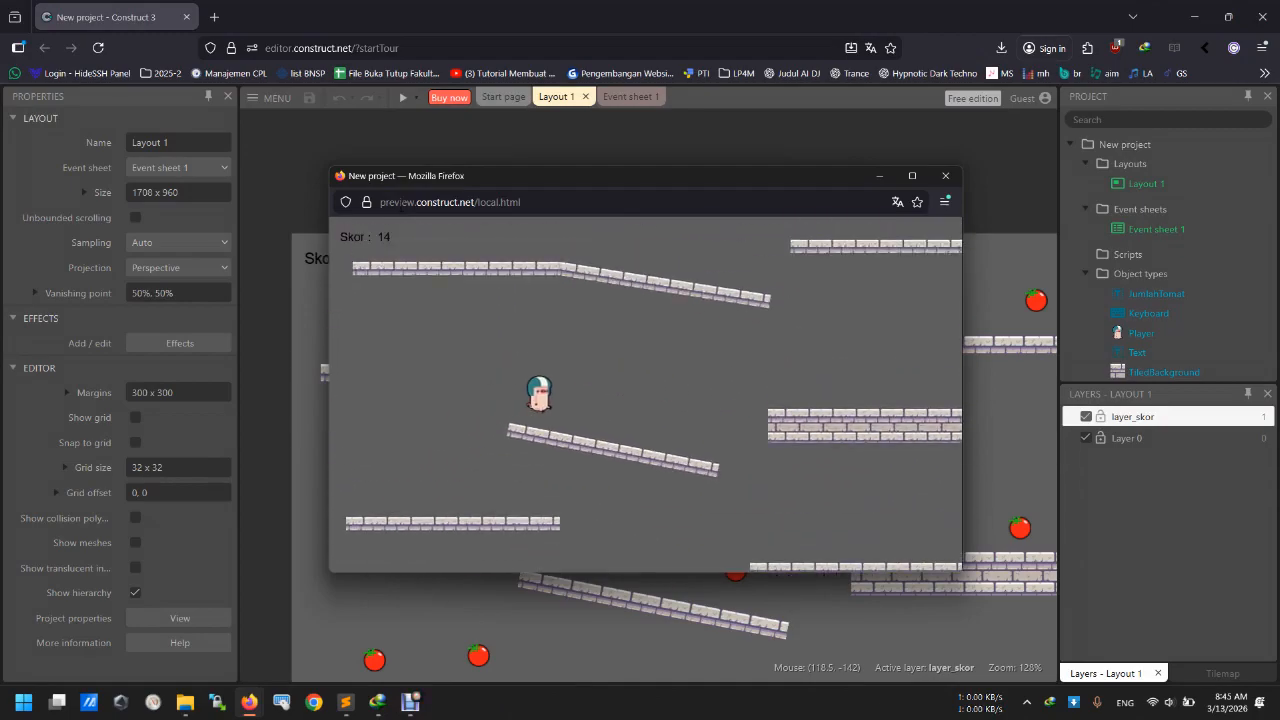
Run and jump the Player back and forth over the cleared platforms in the preview to test movement and mirroring.
{"action": "key", "text": "Right"}
{"action": "key", "text": "Left"}
{"action": "key", "text": "Right"}
{"action": "key", "text": "Up"}
{"action": "key", "text": "Left"}
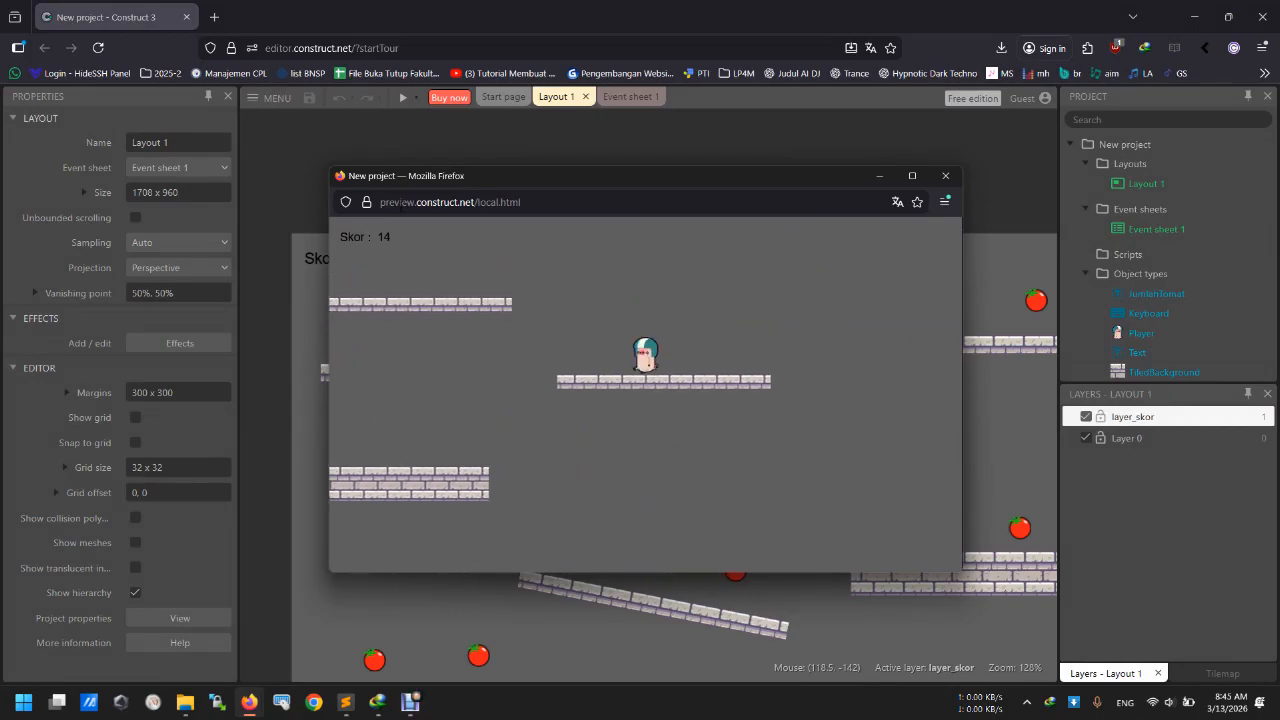
{"action": "key", "text": "Up"}
{"action": "key", "text": "Left"}
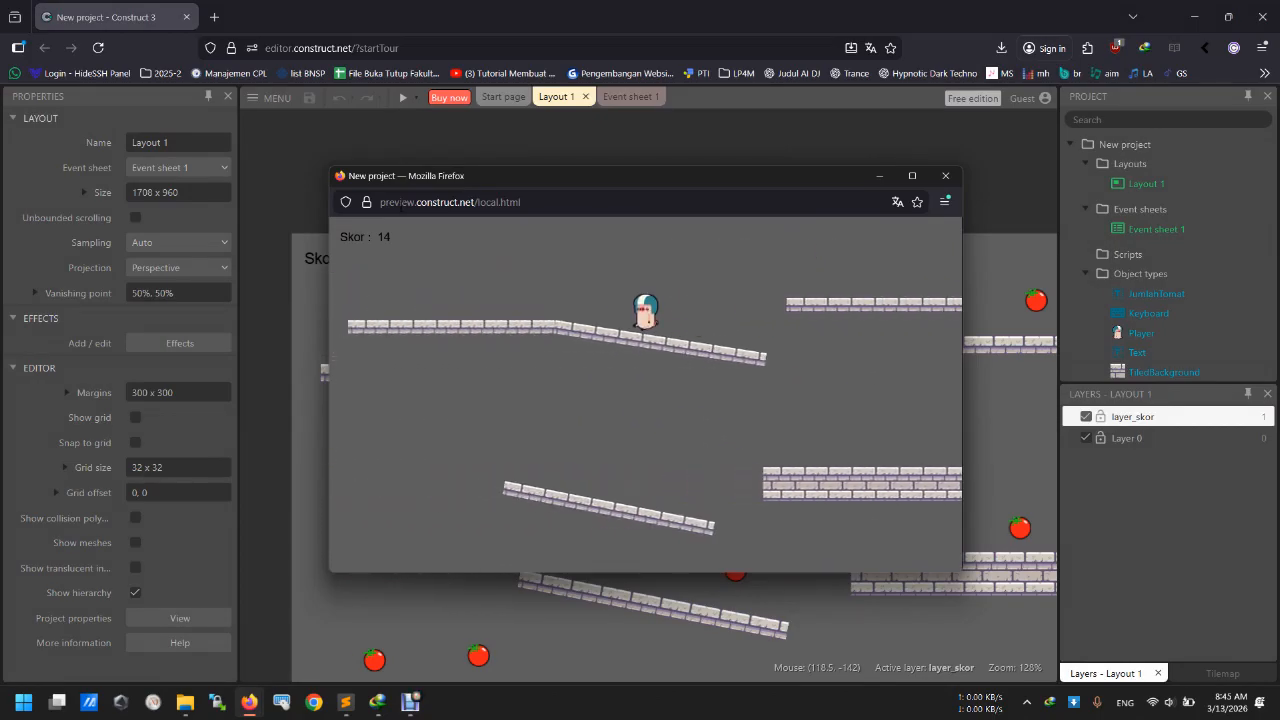
{"action": "left_click", "coordinate": [634, 386]}
{"action": "left_click_drag", "start_coordinate": [658, 176], "coordinate": [644, 191]}
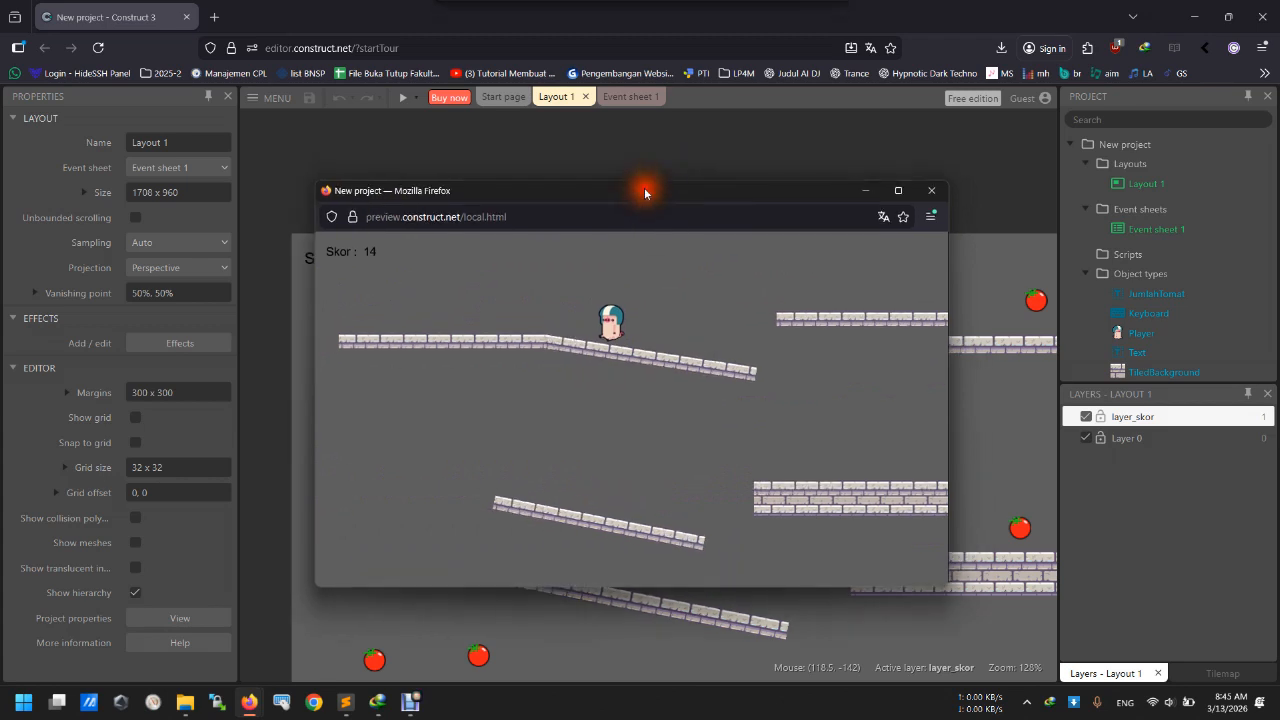
{"action": "key", "text": "Right"}
{"action": "key", "text": "Up"}
{"action": "key", "text": "Up"}
{"action": "key", "text": "Right"}
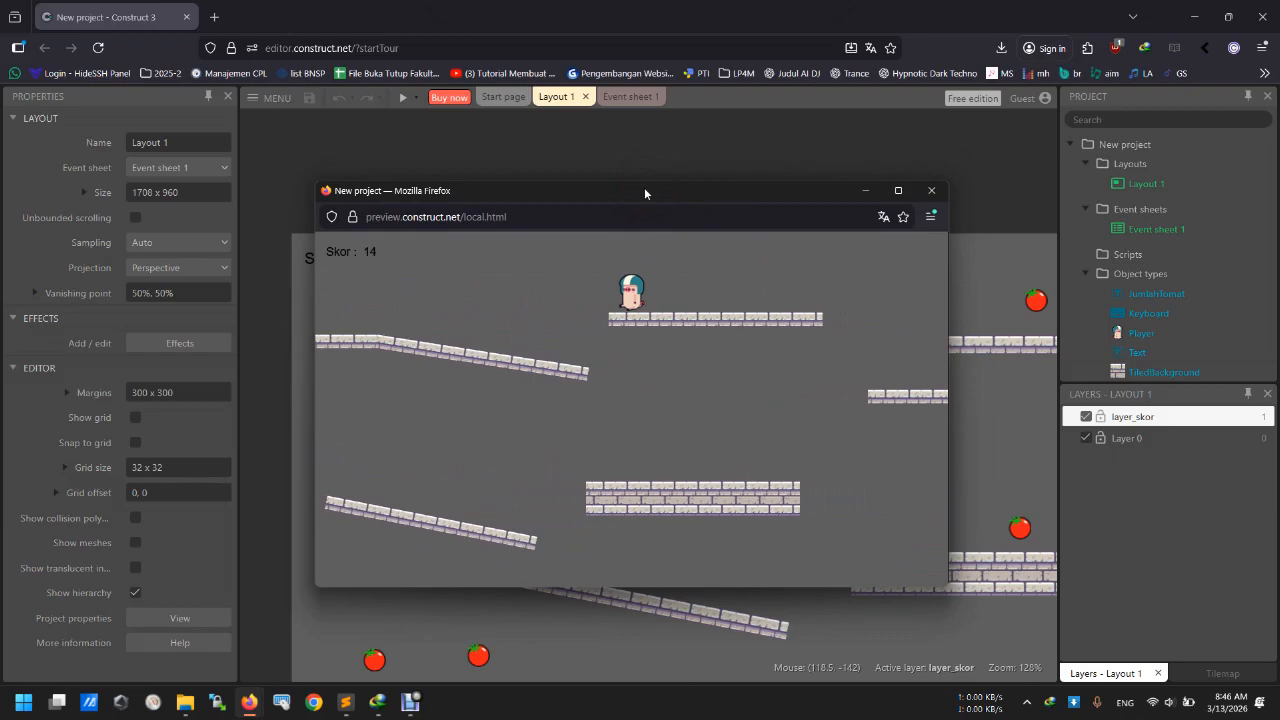
In Event sheet 1, add a global number variable named nyawa with an initial value of 3.
{"action": "left_click", "coordinate": [631, 96]}
{"action": "left_click", "coordinate": [410, 152]}
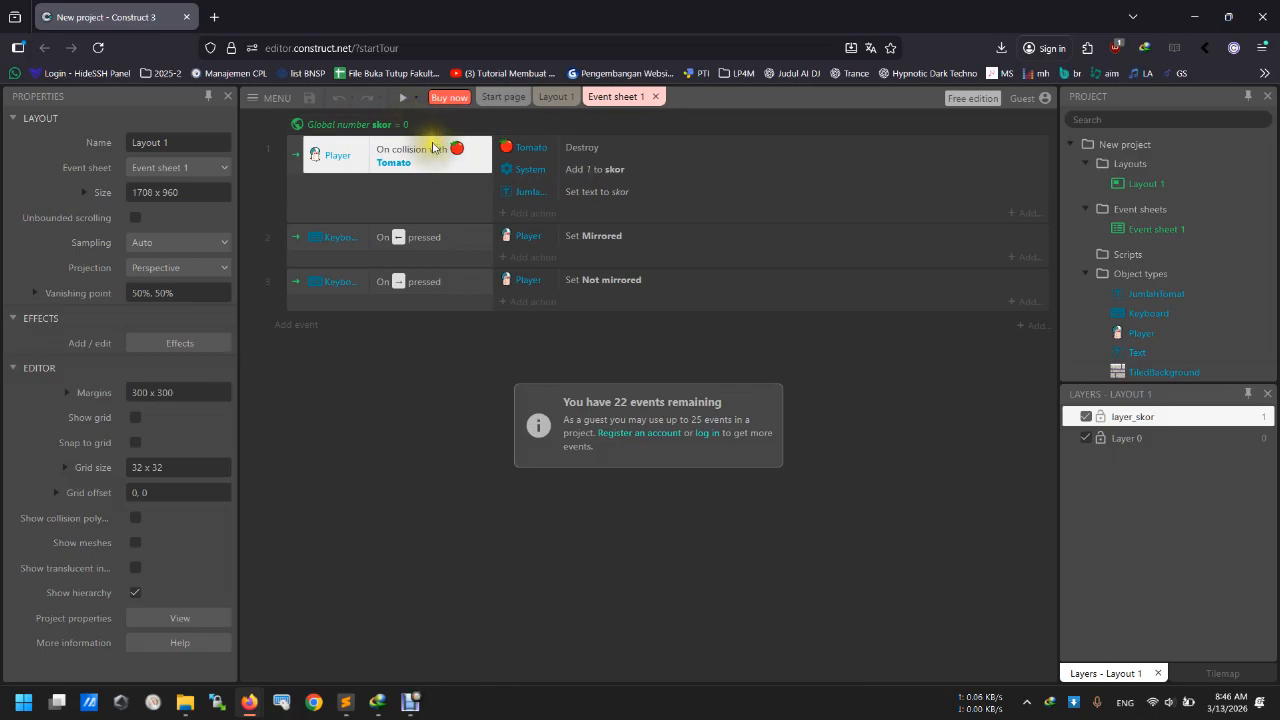
{"action": "right_click", "coordinate": [390, 393]}
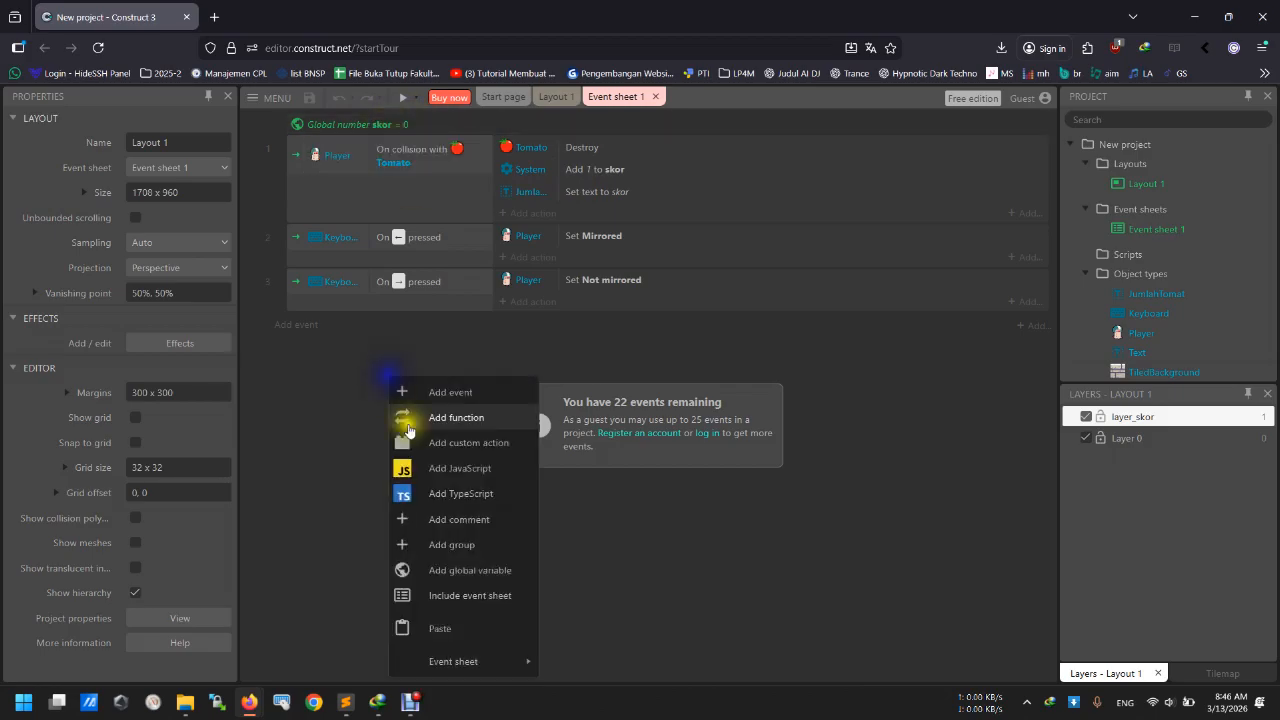
{"action": "left_click", "coordinate": [463, 570]}
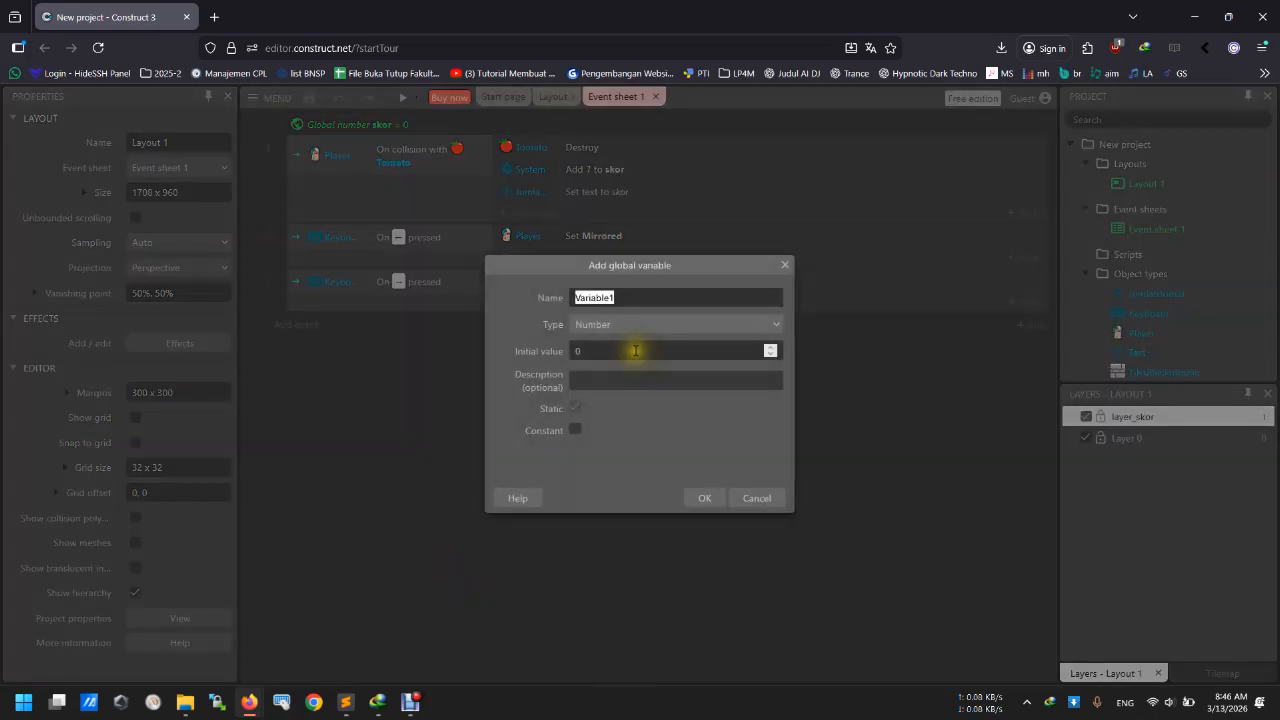
{"action": "type", "text": "nay"}
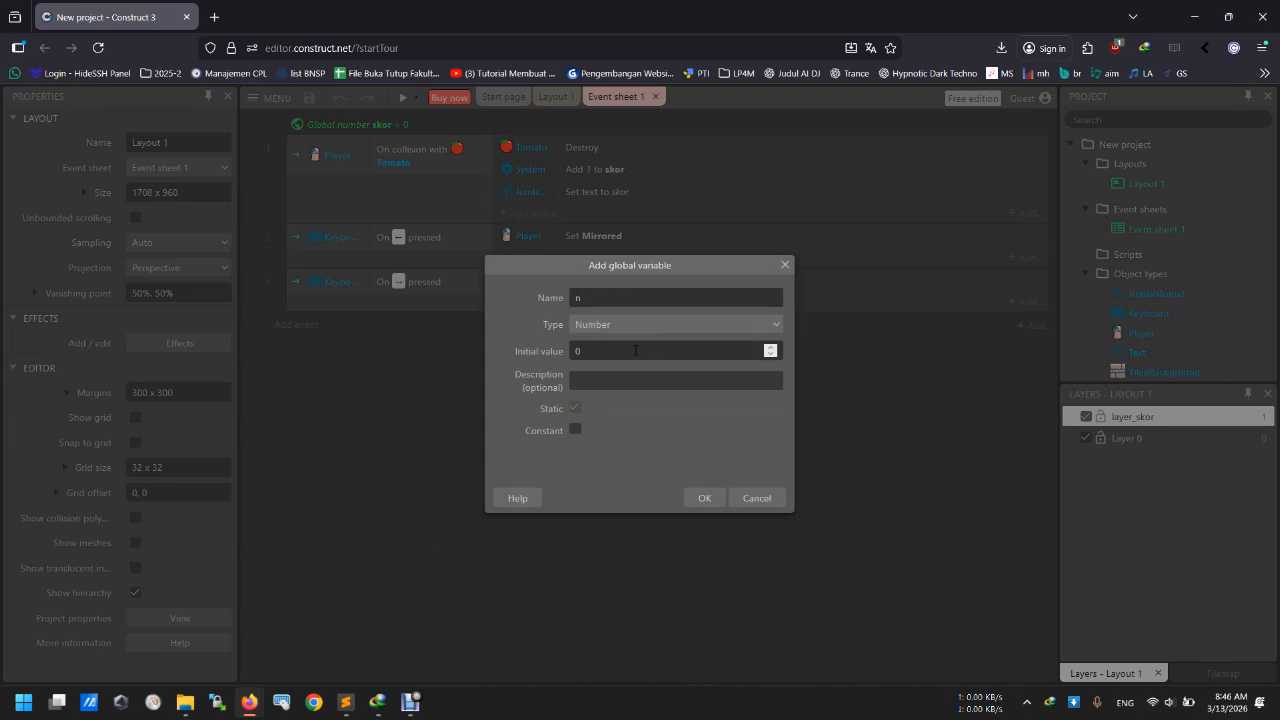
{"action": "left_click_drag", "start_coordinate": [635, 350], "coordinate": [515, 355]}
{"action": "left_click", "coordinate": [706, 497]}
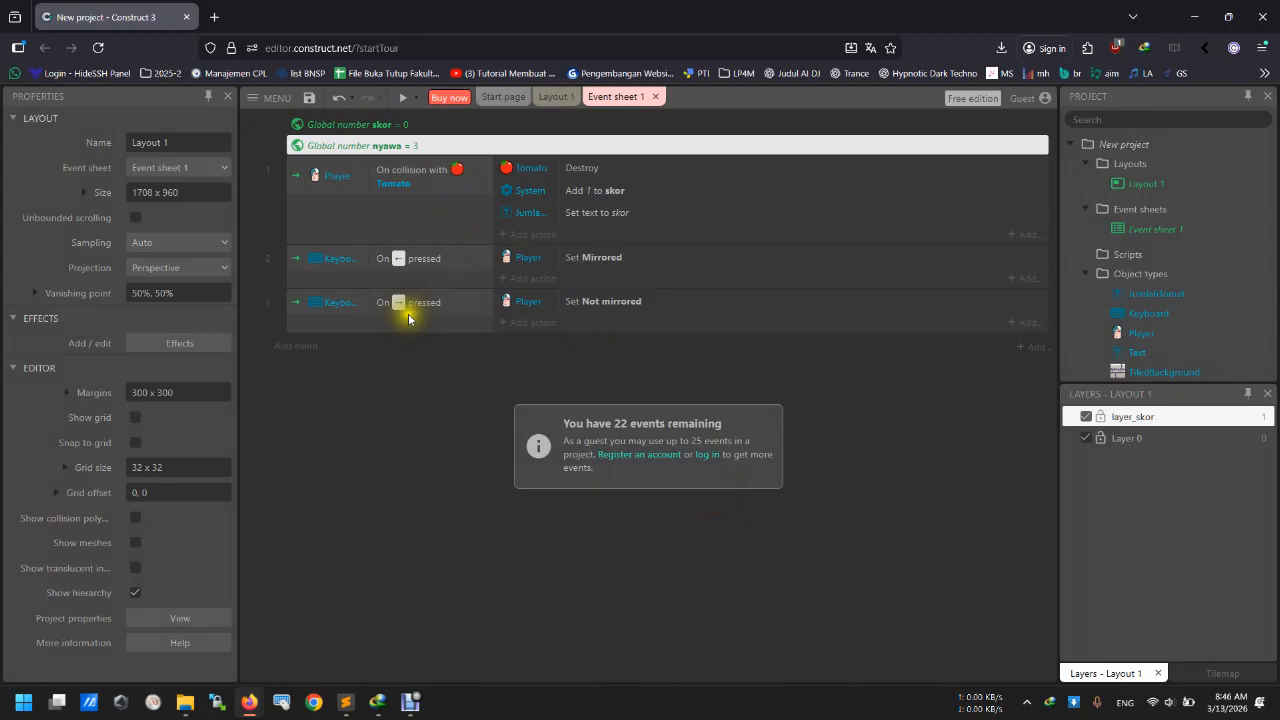
{"action": "left_click", "coordinate": [396, 391]}
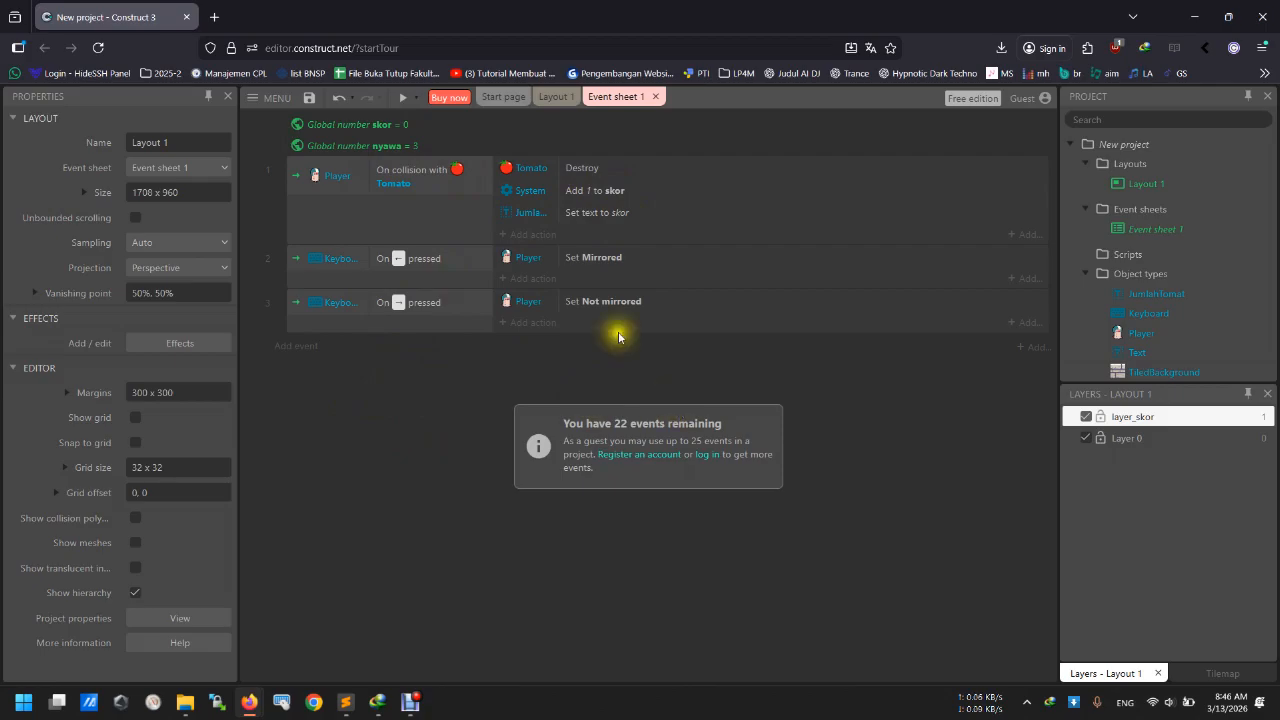
Preview Layout 1 again and run the Player through the first tomatoes on the starting platform to recheck the score.
{"action": "left_click", "coordinate": [547, 98]}
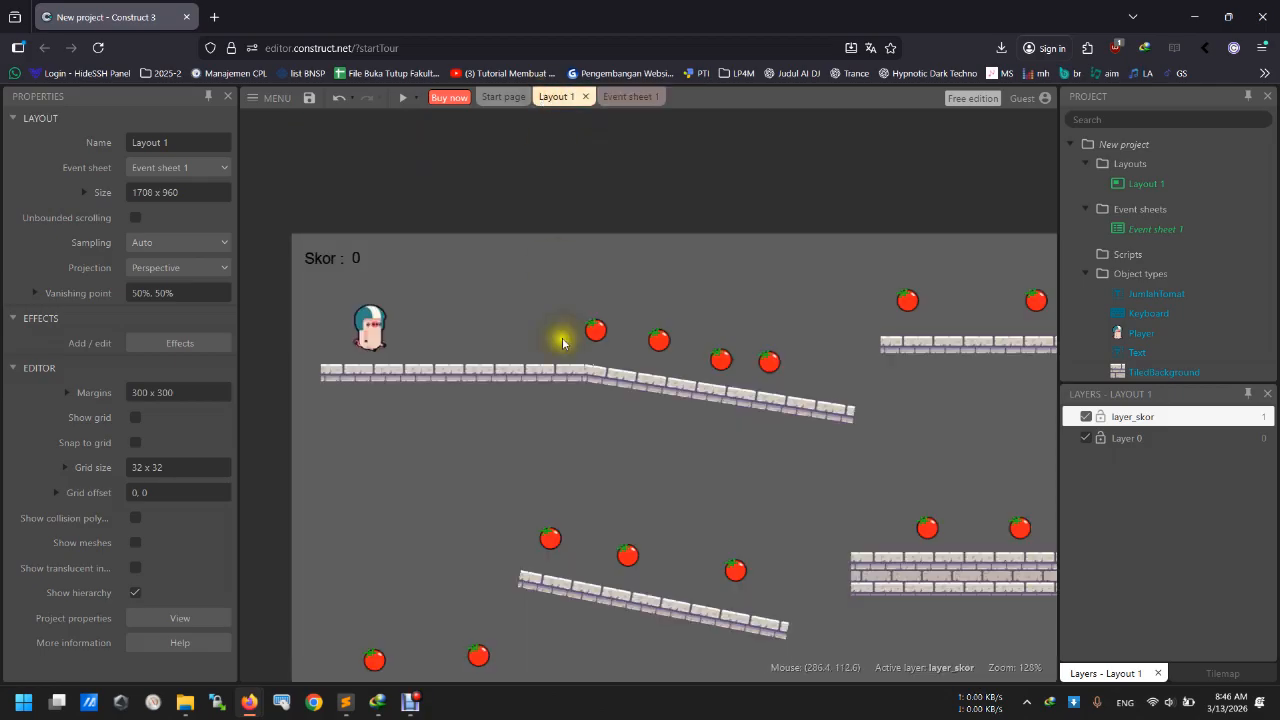
{"action": "left_click", "coordinate": [400, 99]}
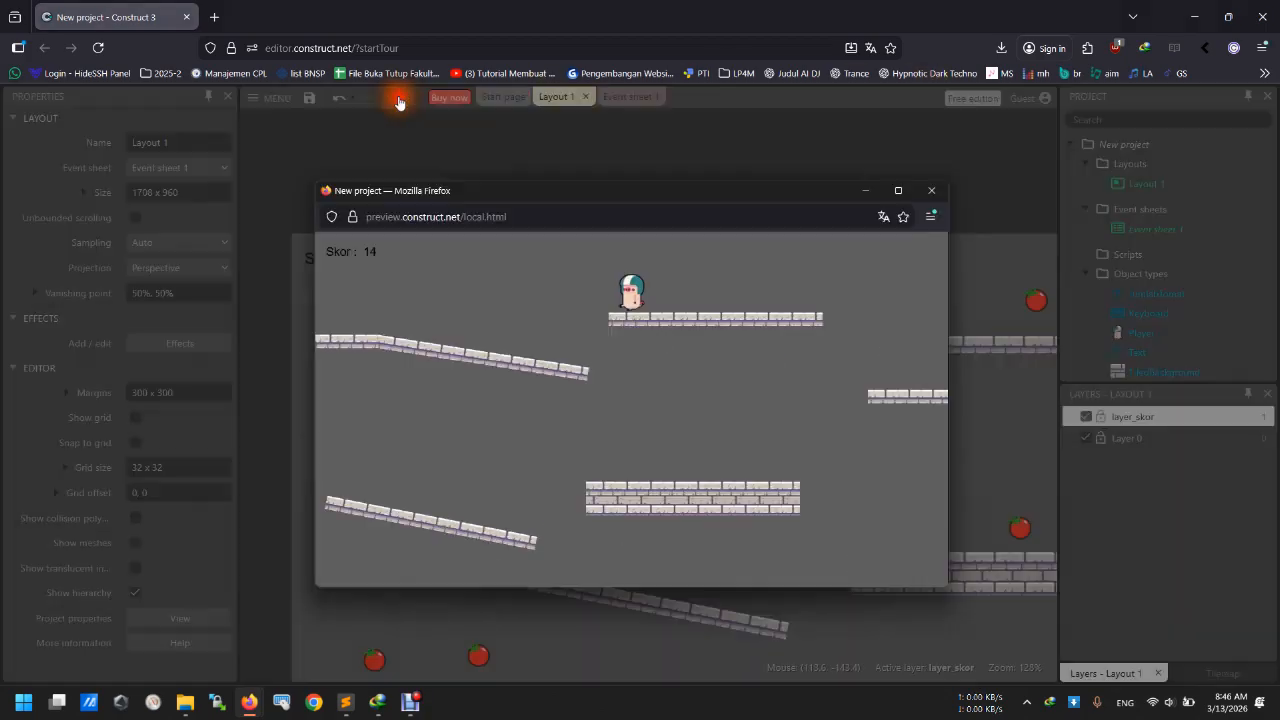
{"action": "left_click_drag", "start_coordinate": [531, 197], "coordinate": [530, 261]}
{"action": "key", "text": "Right"}
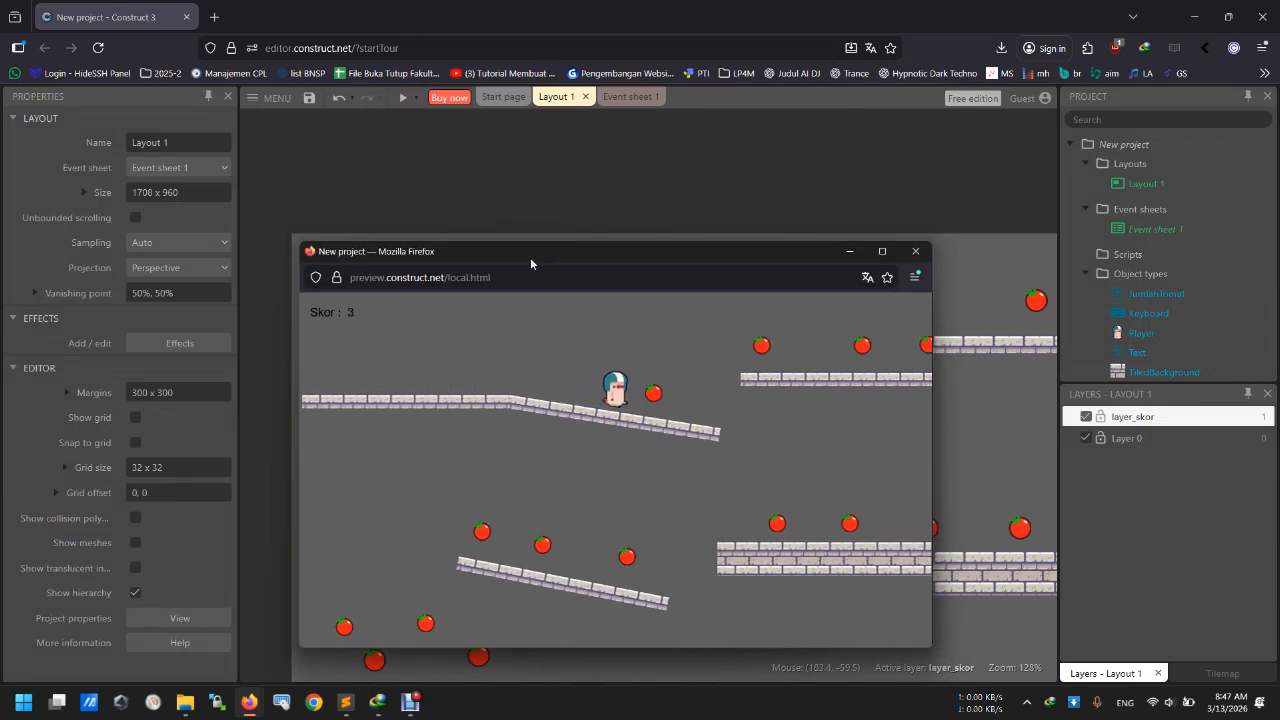
{"action": "mouse_move", "coordinate": [420, 701]}
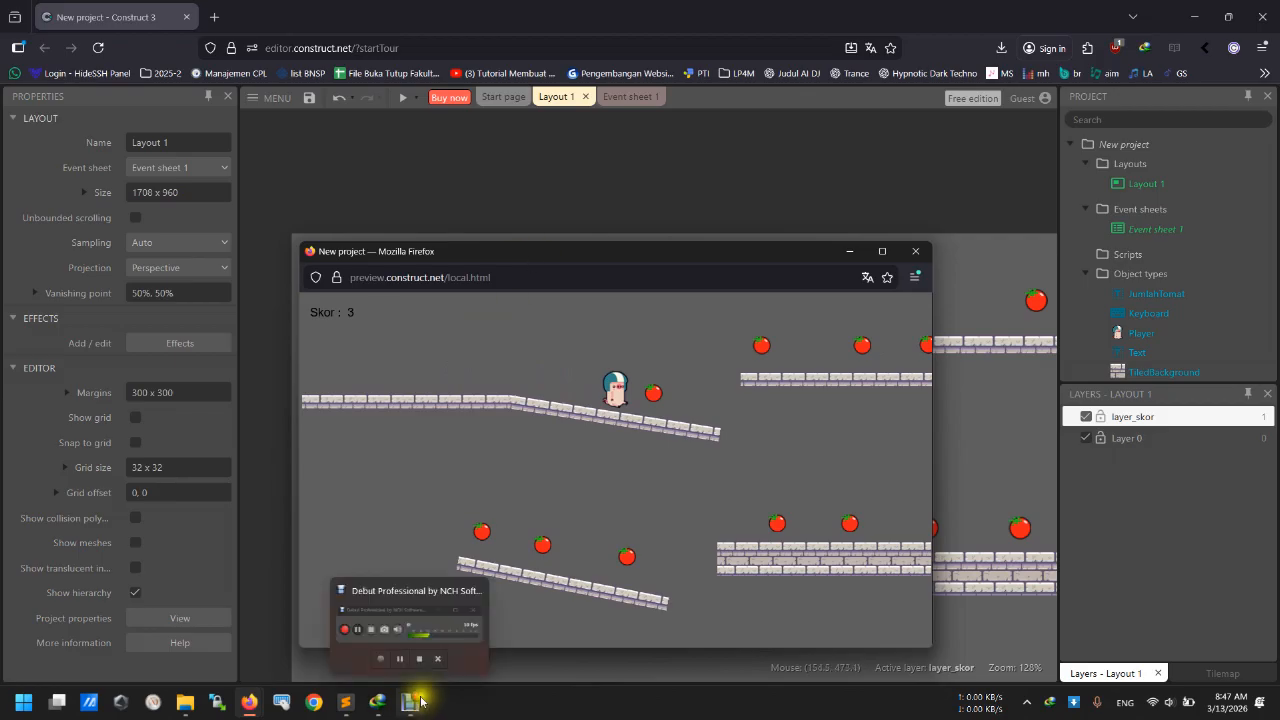